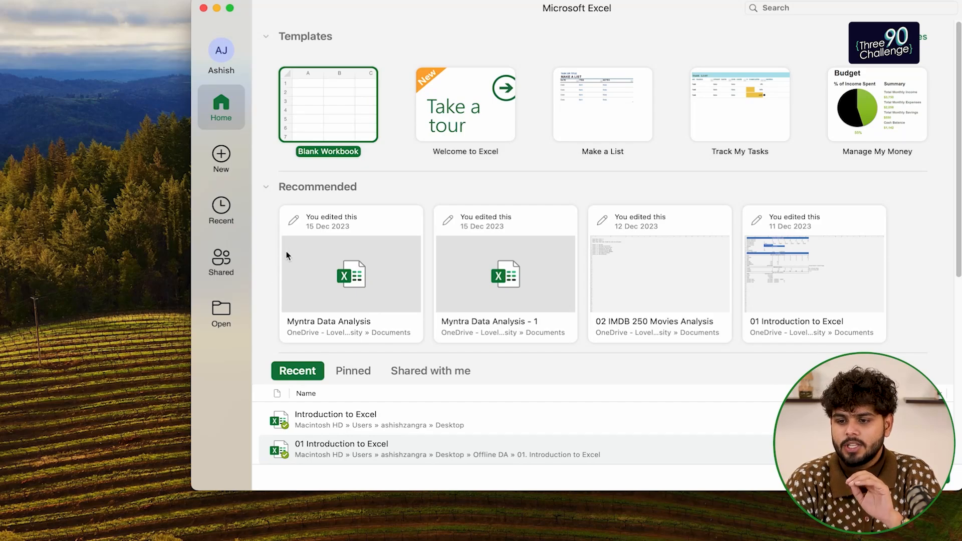
Move the Excel start window aside and create a new blank workbook, Book1
drag(493, 15, 375, 20)
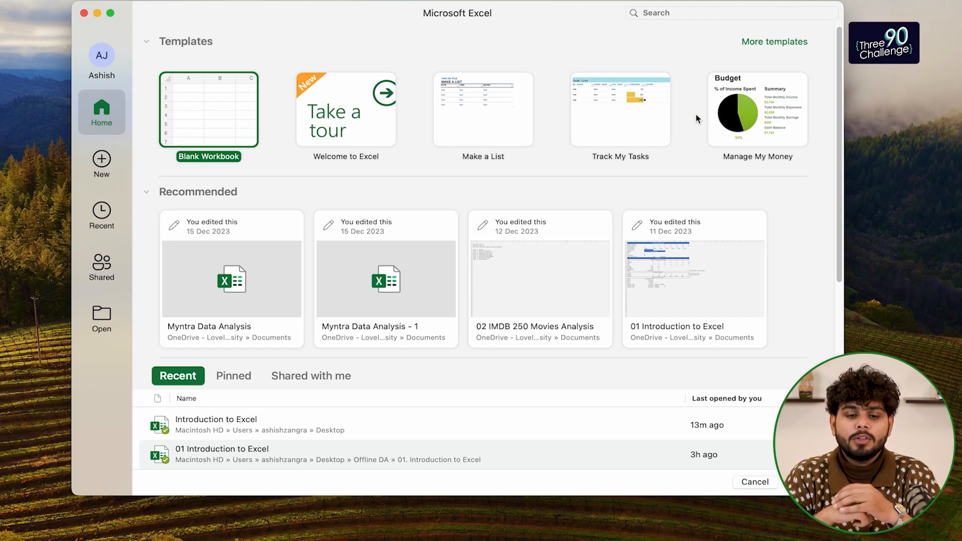
double_click(217, 116)
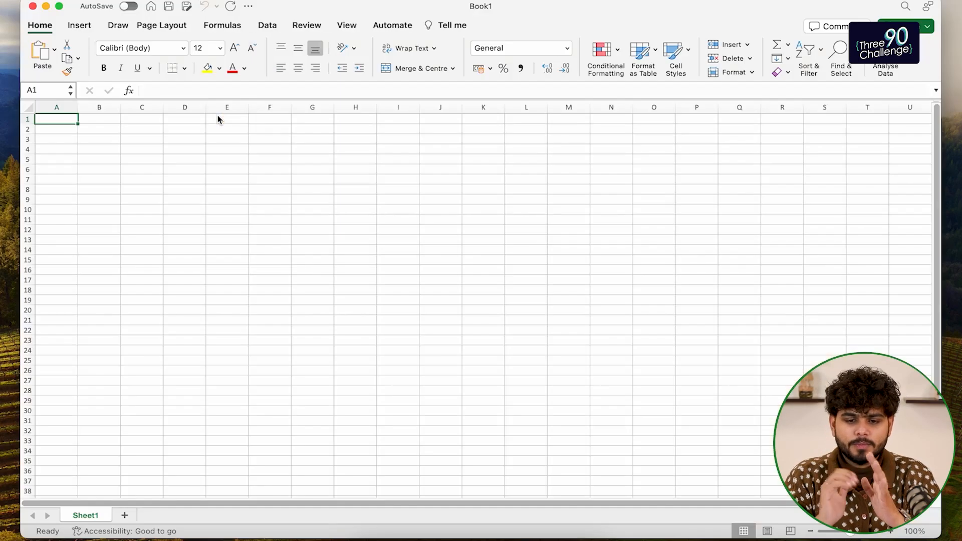
Switch the Book1 window to full screen
click(59, 6)
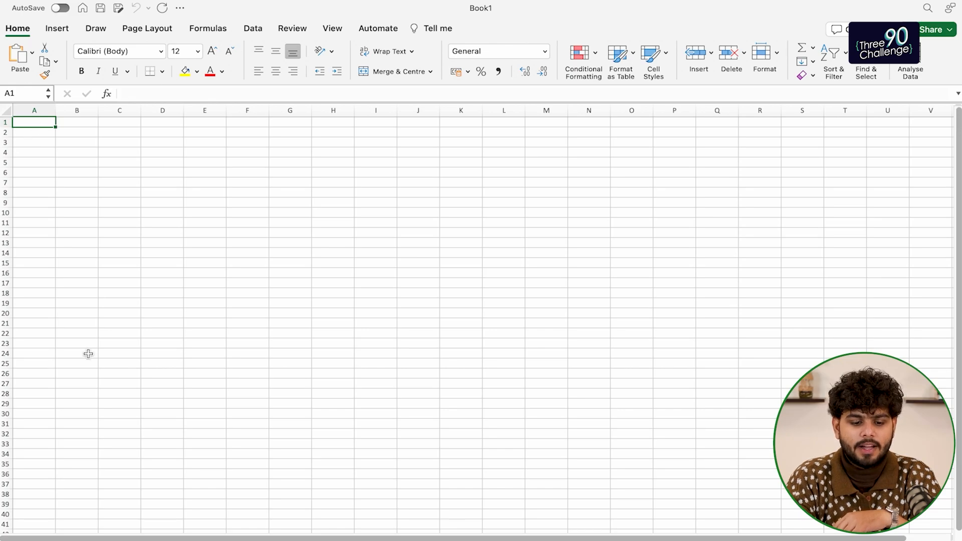
scroll(143, 291, up, 3)
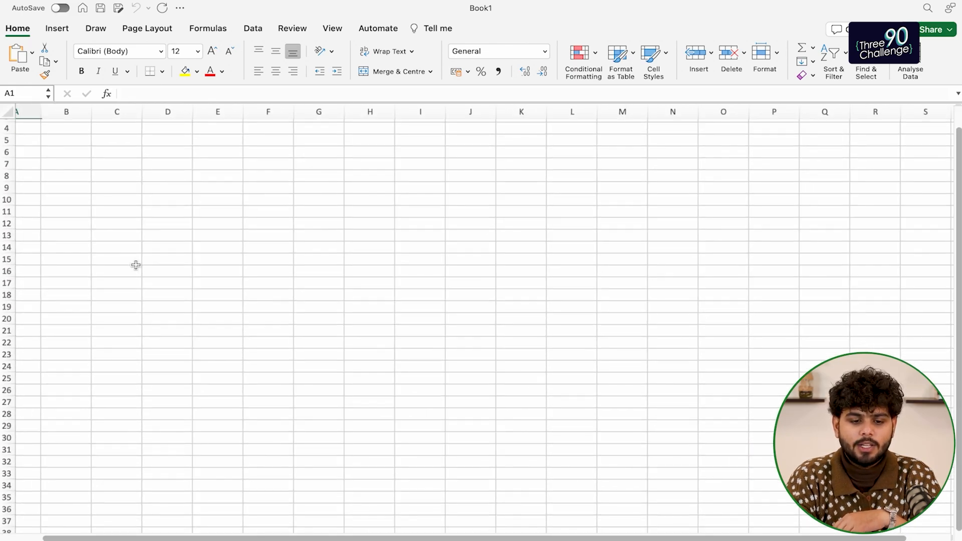
scroll(105, 197, left, 1)
scroll(105, 198, up, 3)
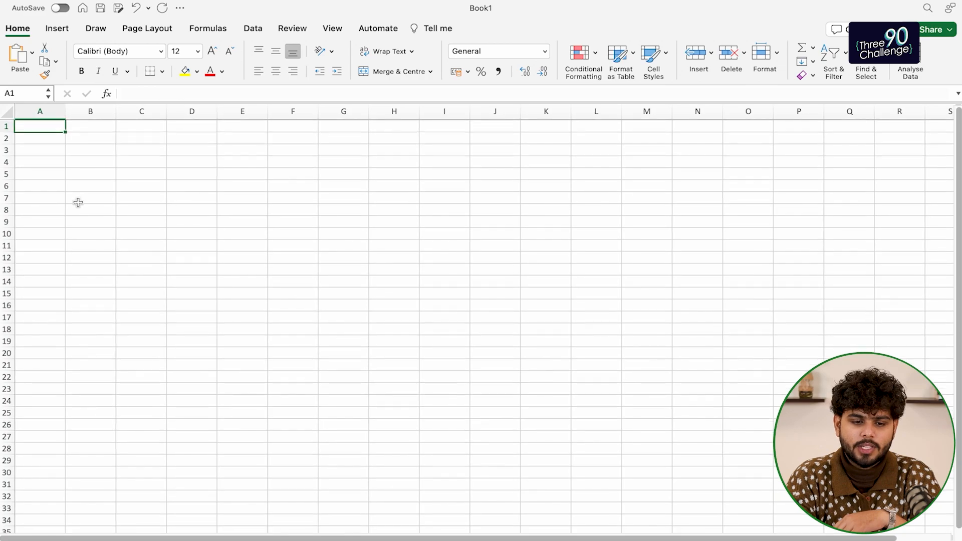
scroll(78, 202, up, 3)
scroll(78, 203, down, 5)
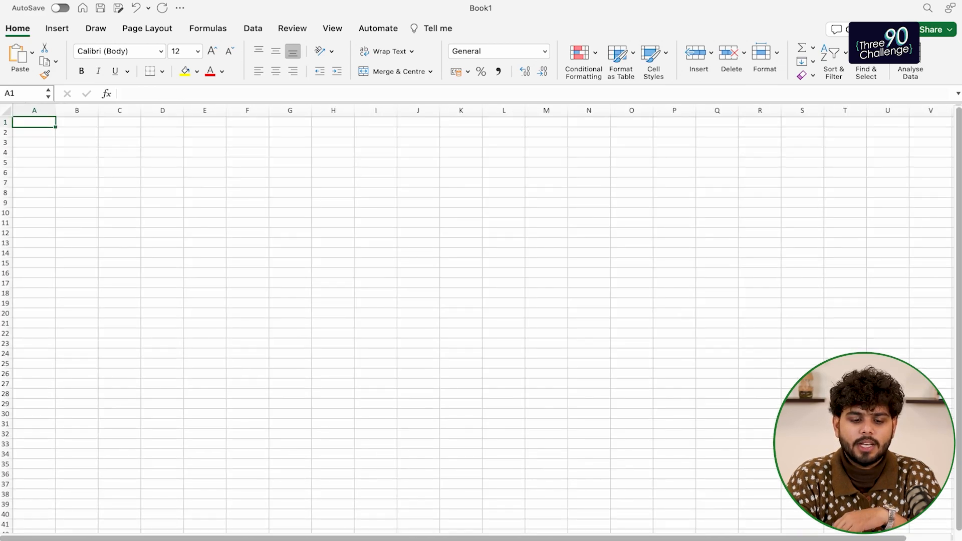
Open the Sheet1 tab's options menu and close it without changes, three times
right_click(120, 540)
click(179, 404)
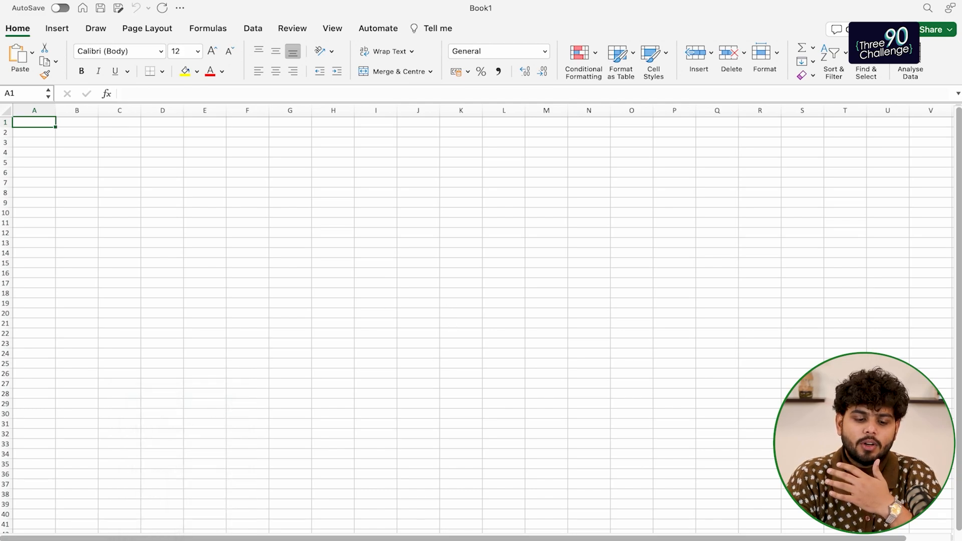
right_click(121, 539)
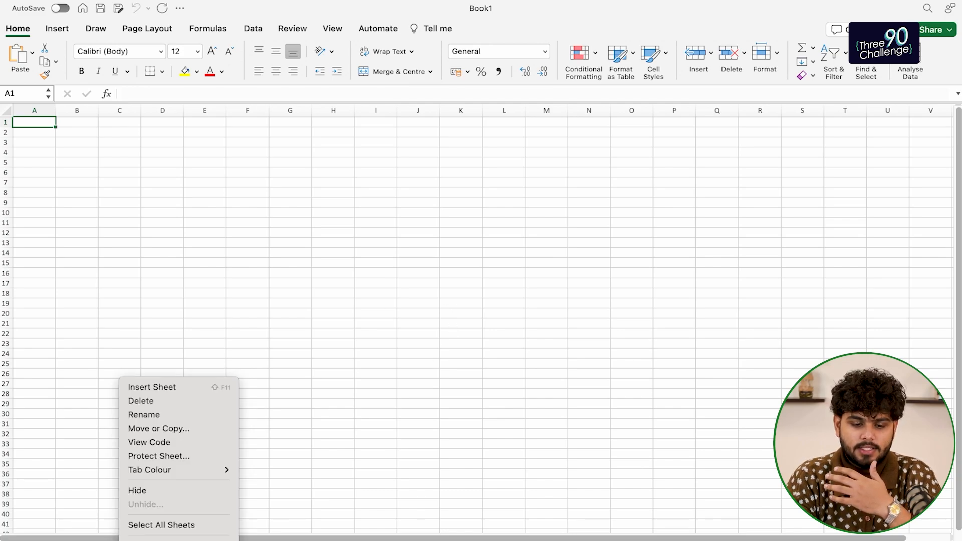
click(168, 403)
right_click(68, 539)
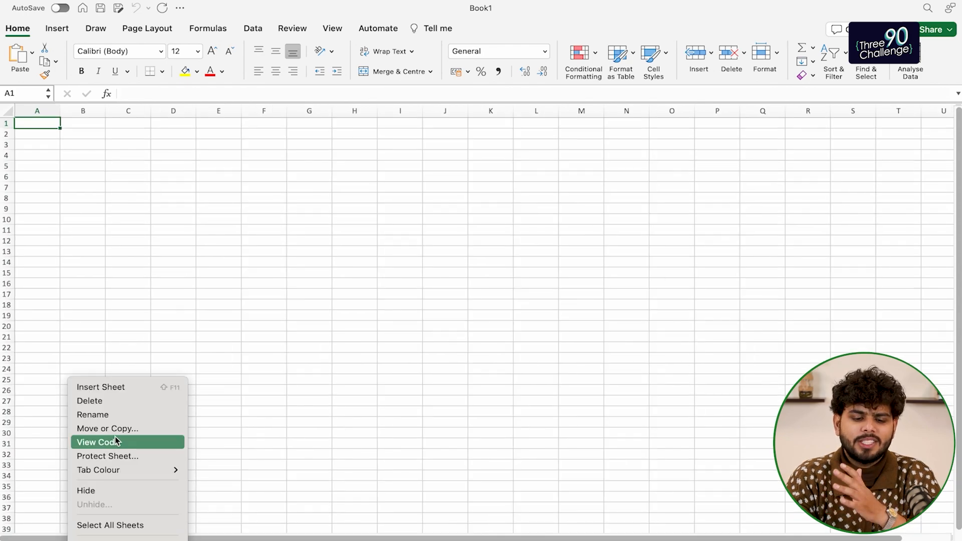
click(255, 261)
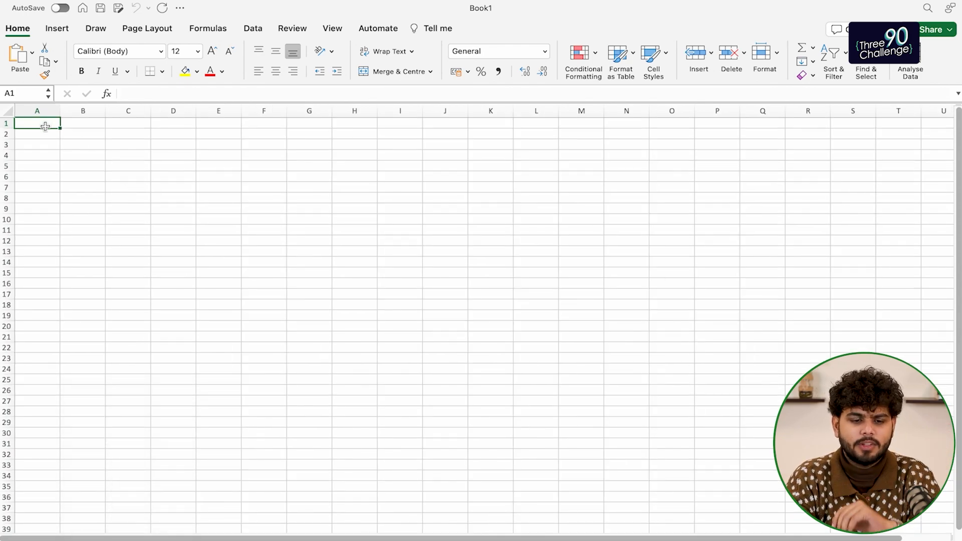
Enter eight sample text entries from 'shdsf' to 'fds' in A1:A8, then reselect A1
text(shdsf ds fds fds ds fds sd fds)
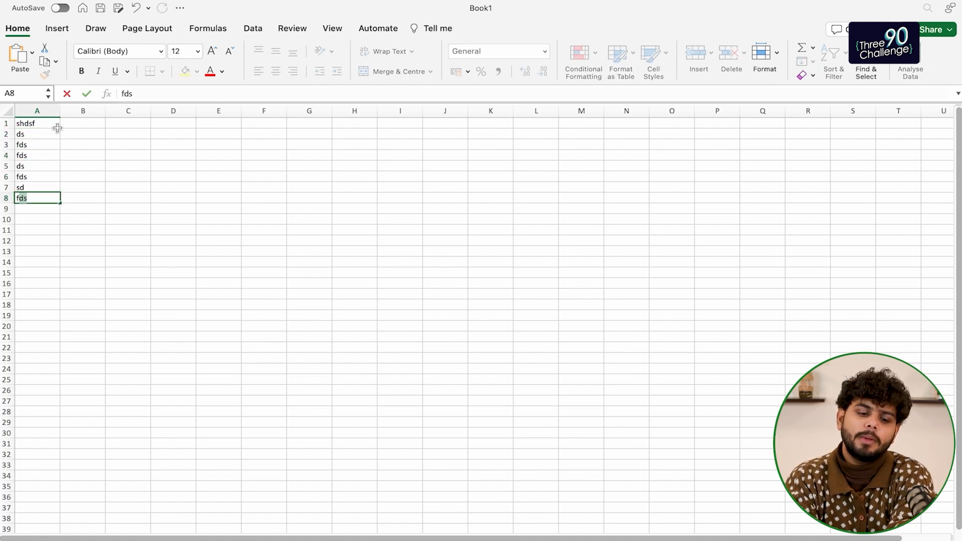
click(74, 135)
scroll(44, 137, up, 3)
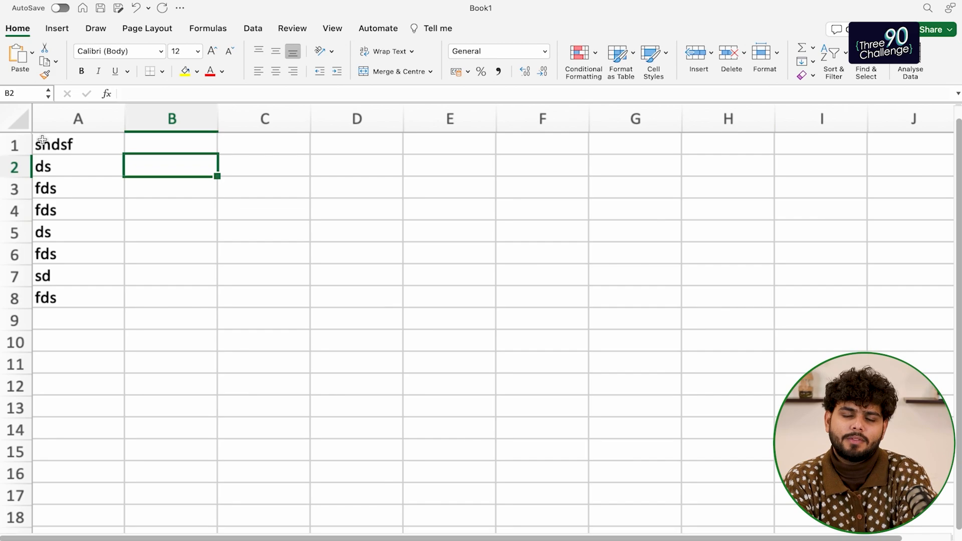
click(42, 140)
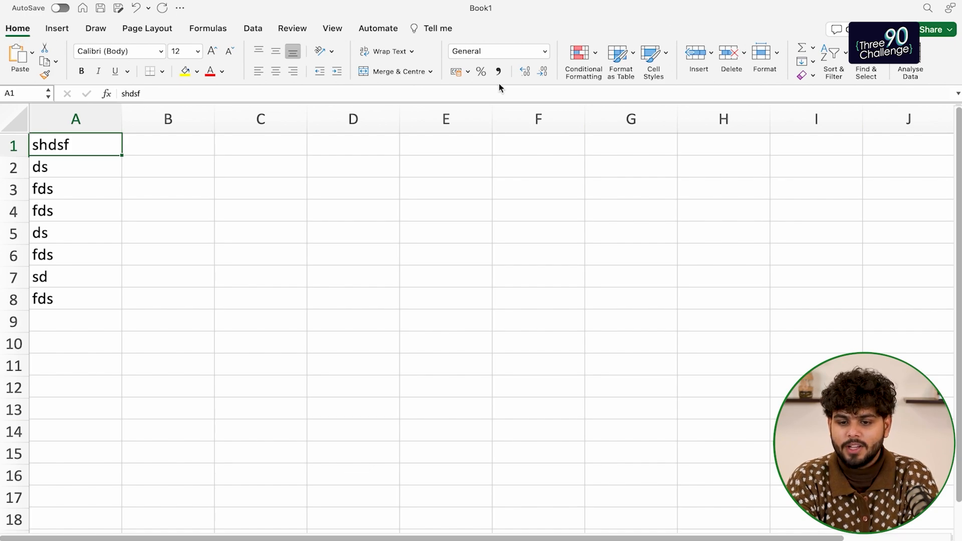
click(57, 34)
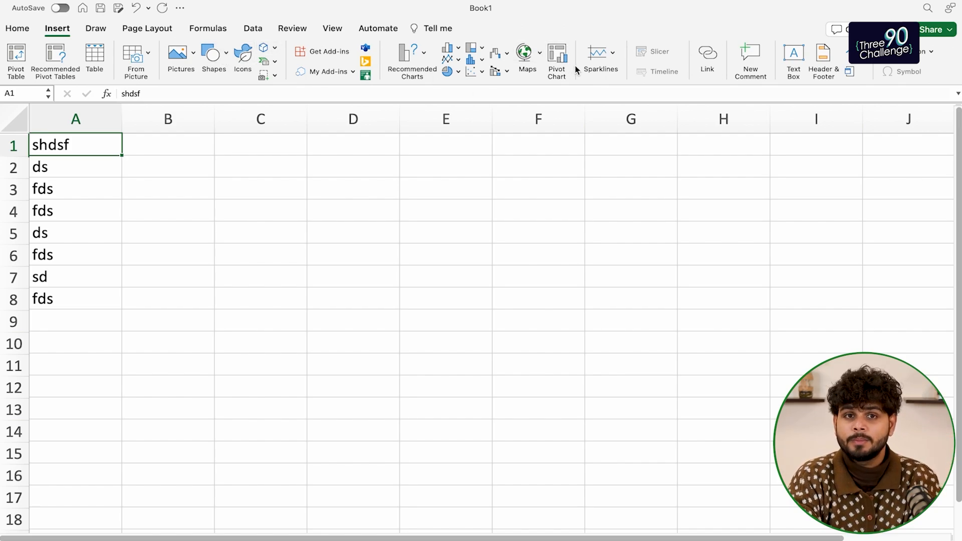
Browse the Draw, Page Layout, Formulas (AutoSum list), Data, Review, View and Automate tools, then return to Home
click(96, 30)
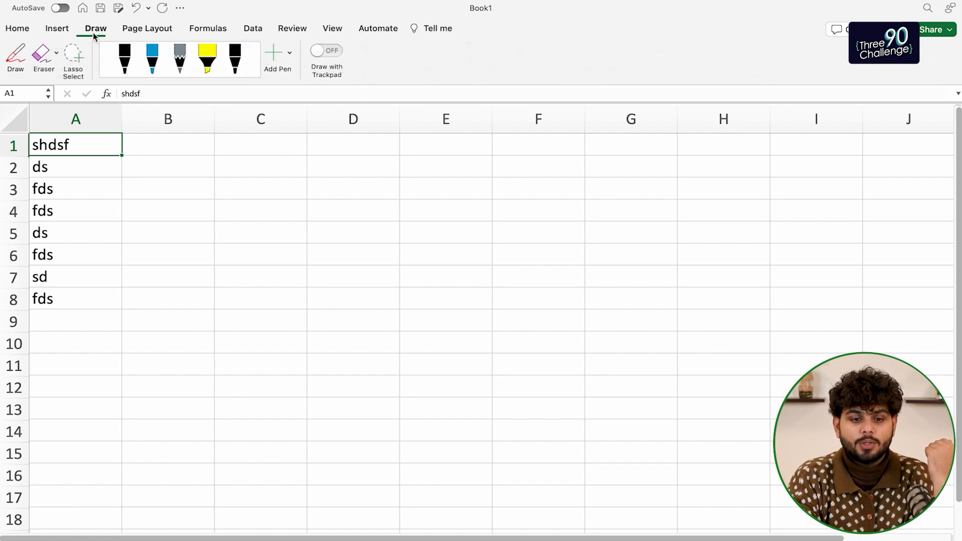
click(145, 29)
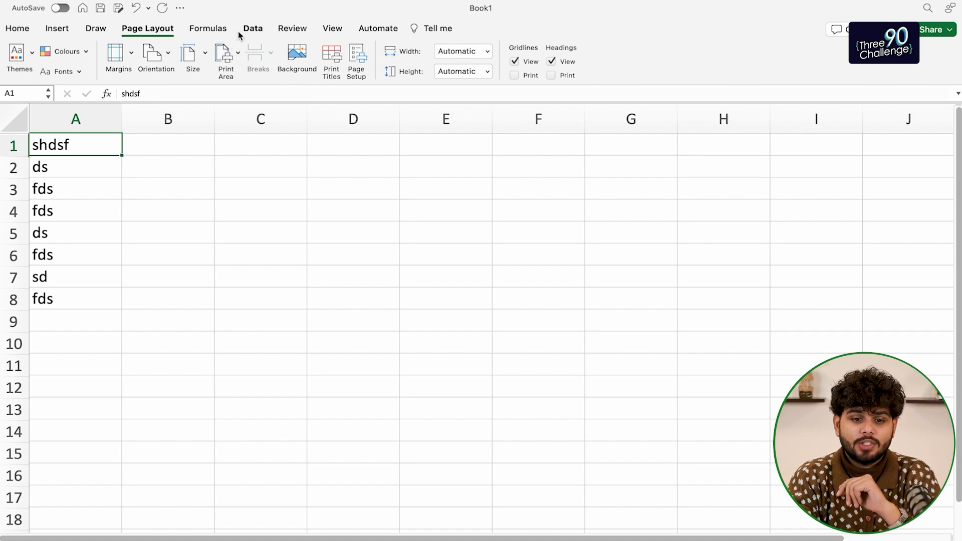
click(205, 31)
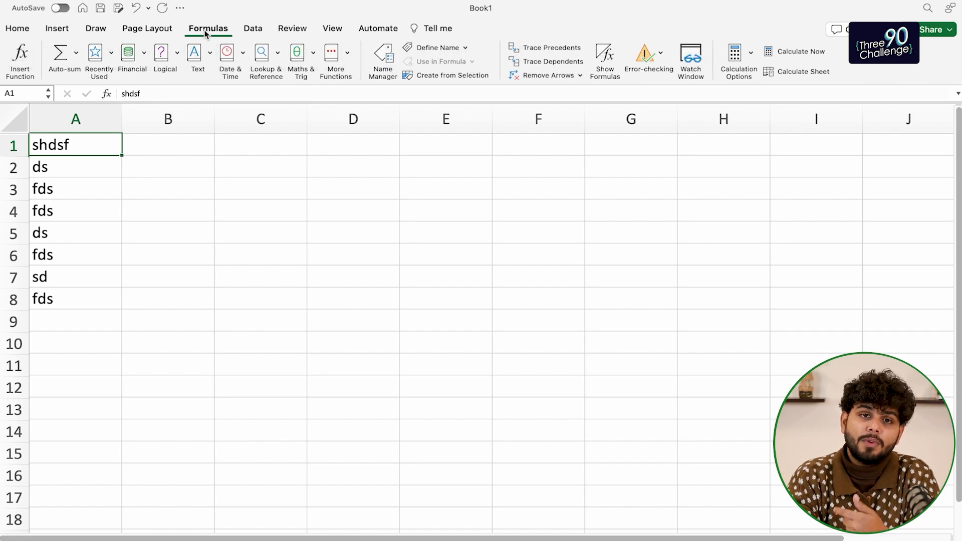
click(76, 53)
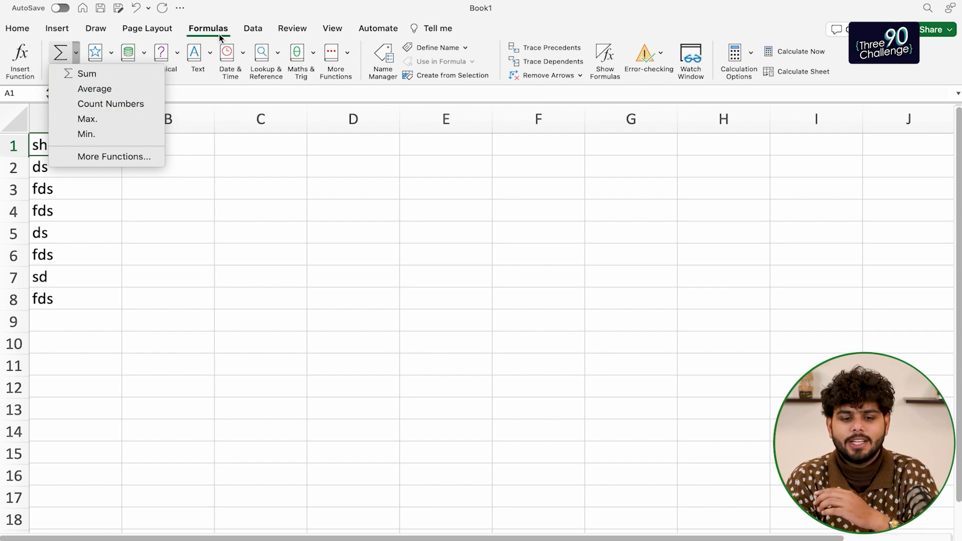
click(253, 29)
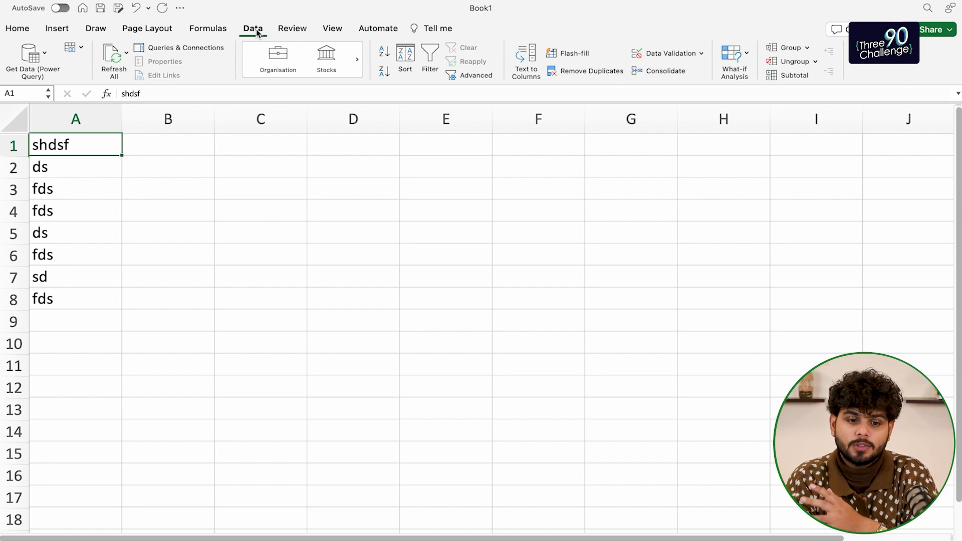
click(302, 31)
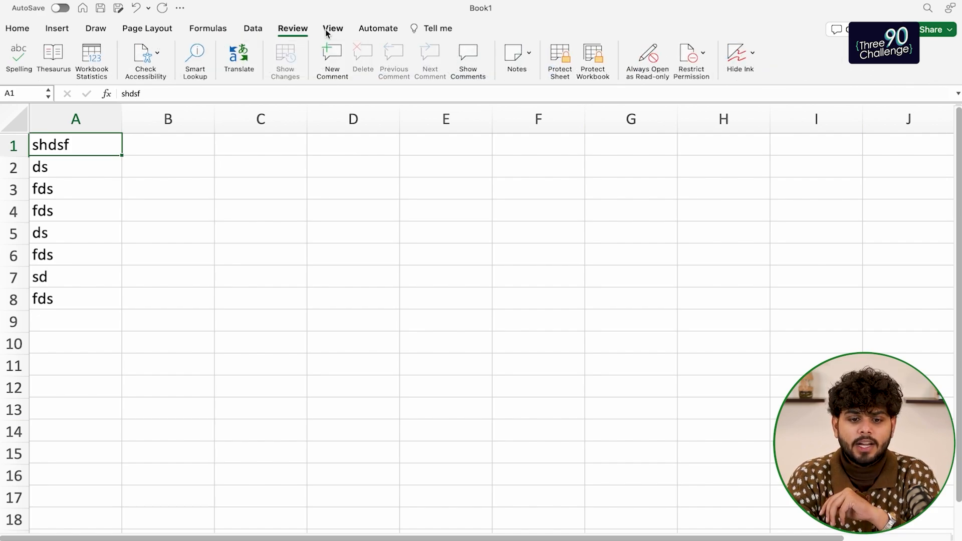
click(327, 30)
click(377, 28)
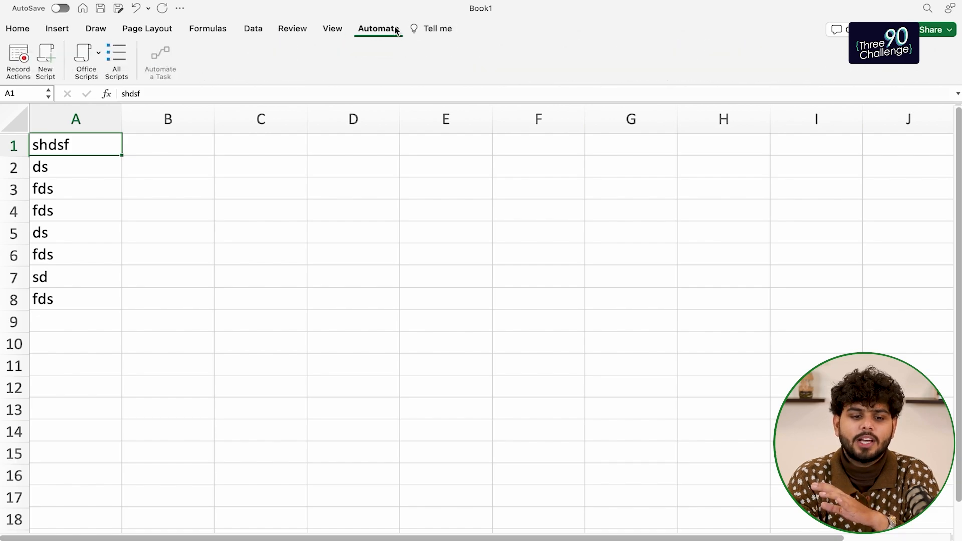
click(18, 31)
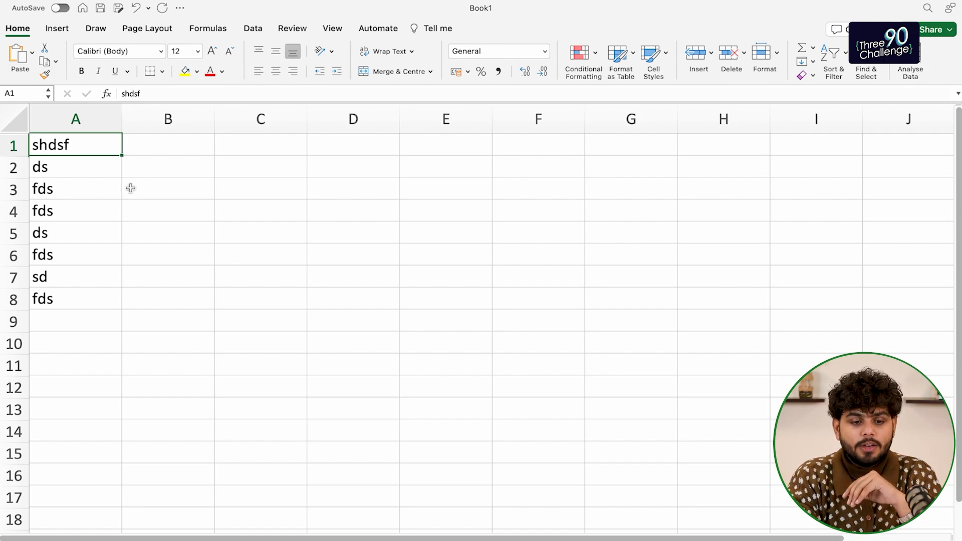
Jump from column A to the sheet's last row, then back up to A8
scroll(131, 189, down, 2)
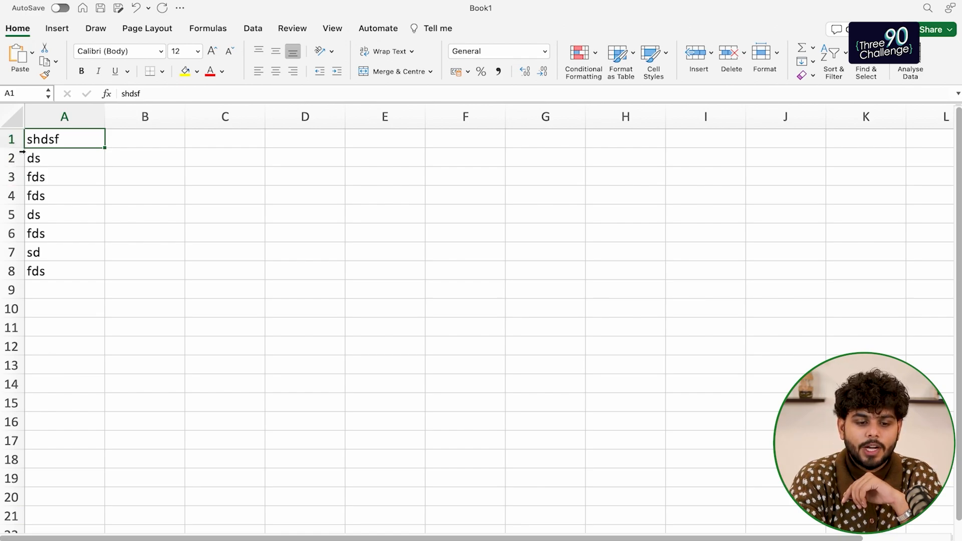
scroll(39, 346, down, 20)
scroll(38, 345, down, 5)
click(48, 341)
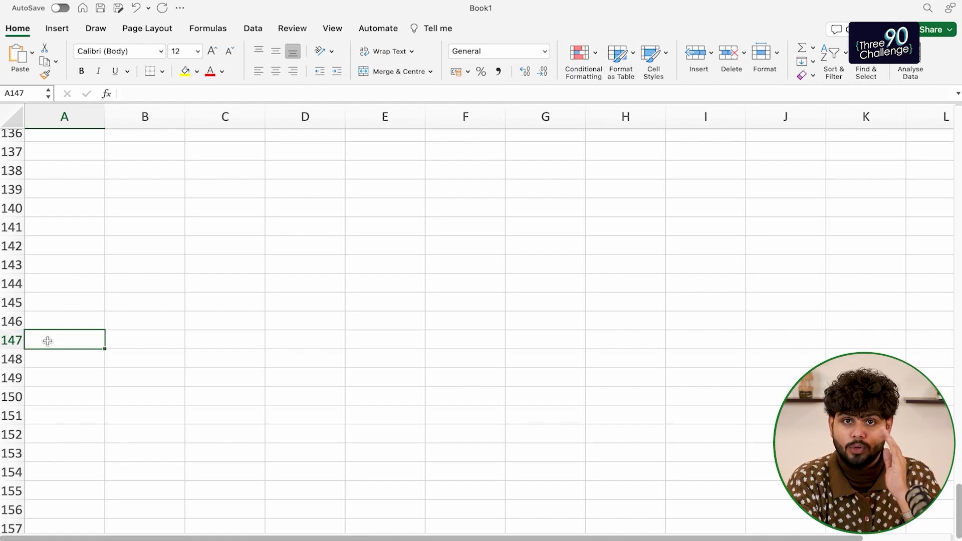
key(ctrl+Down)
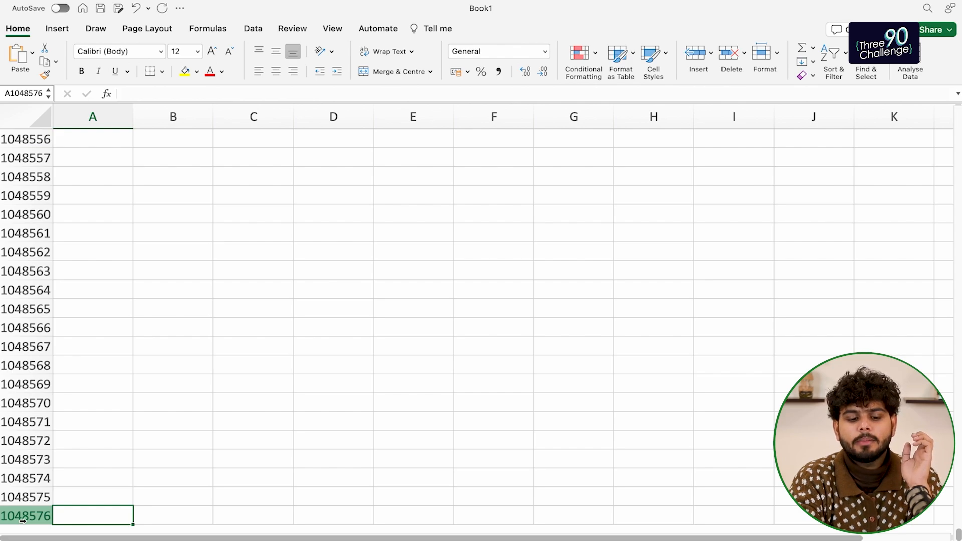
key(ctrl+Up)
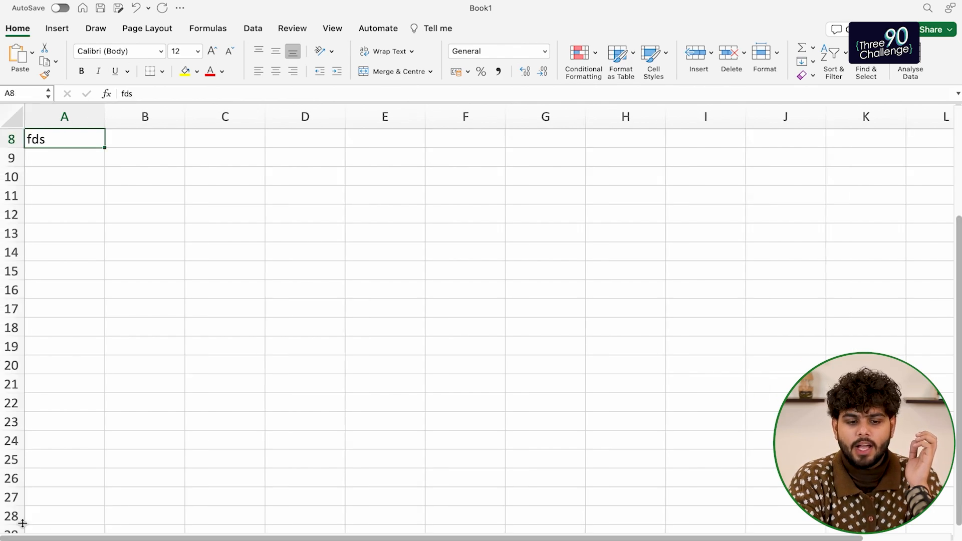
scroll(68, 142, up, 3)
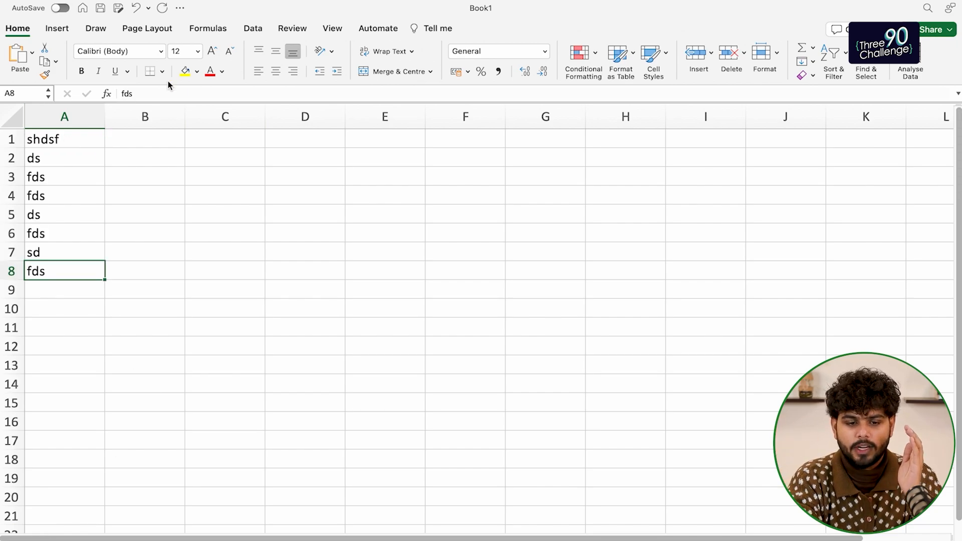
From A1, jump to the last column XFD and back, ending with column A in view
click(58, 140)
key(ctrl+Right)
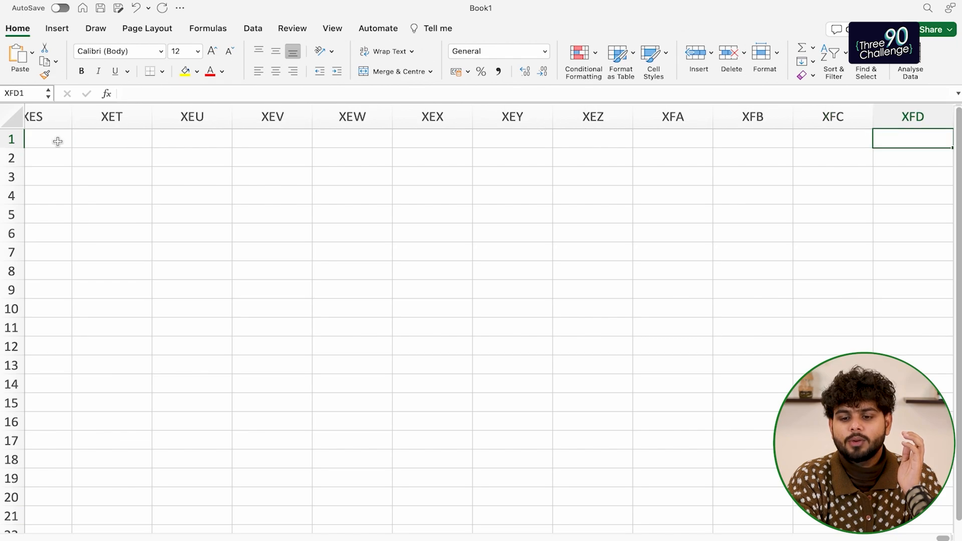
key(ctrl+Left)
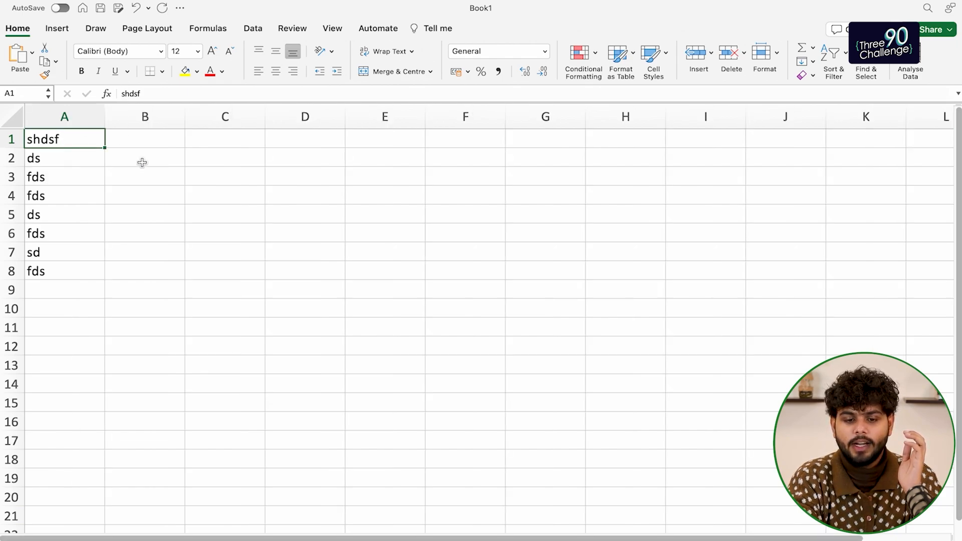
scroll(410, 188, right, 5)
scroll(410, 189, right, 5)
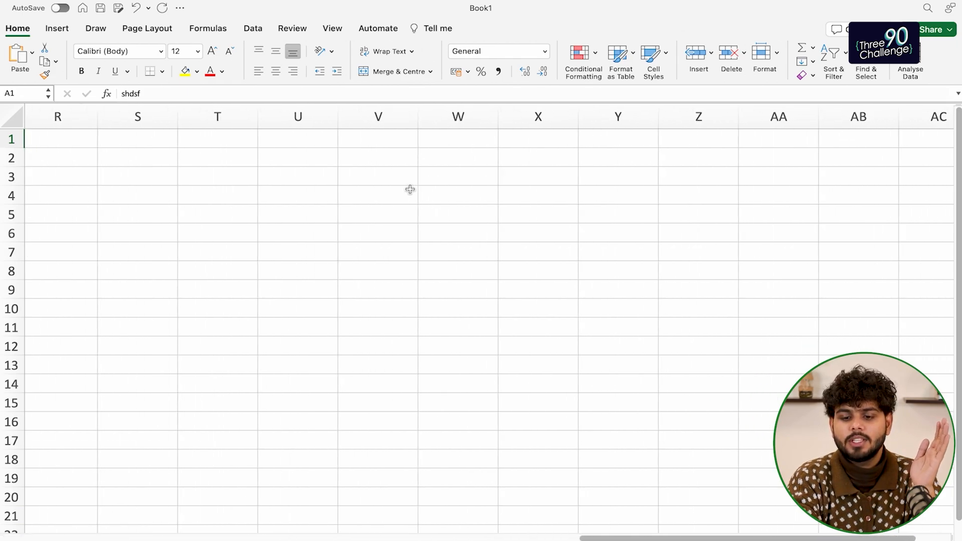
scroll(410, 189, right, 2)
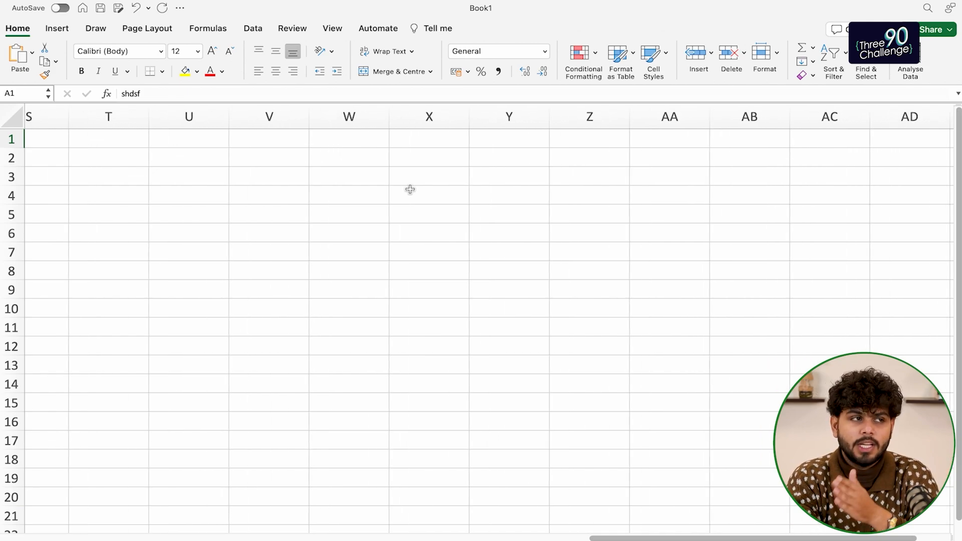
scroll(410, 189, right, 2)
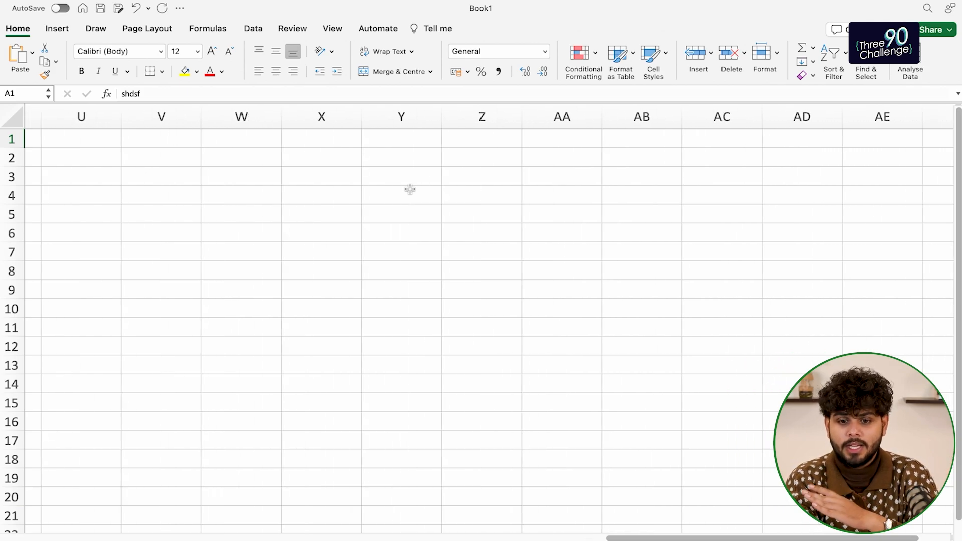
scroll(754, 189, left, 10)
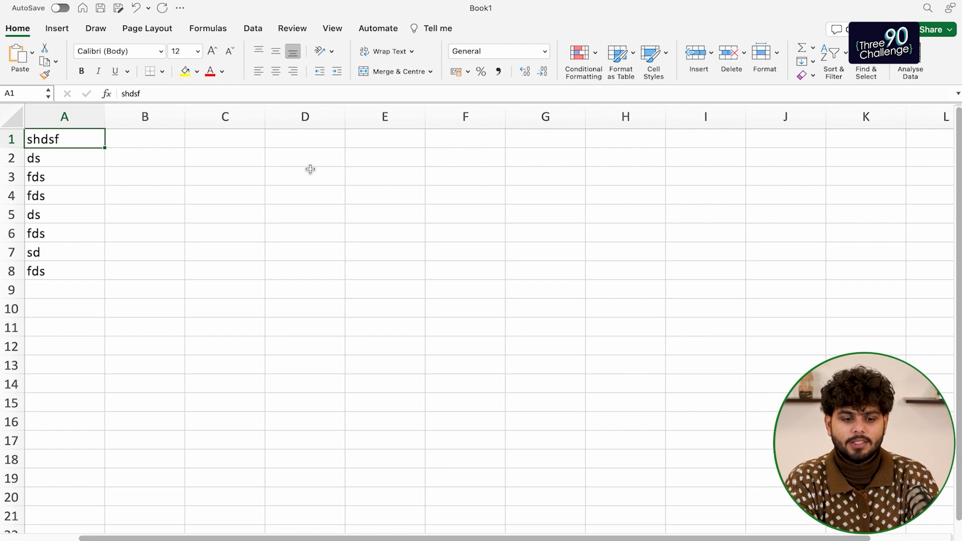
Delete the test entries in A1:A8 and select B2 to start the name table
key(shift+Down)
key(shift+Down)
key(shift+Down)
key(shift+Down)
key(shift+Down)
key(shift+Down)
key(shift+Down)
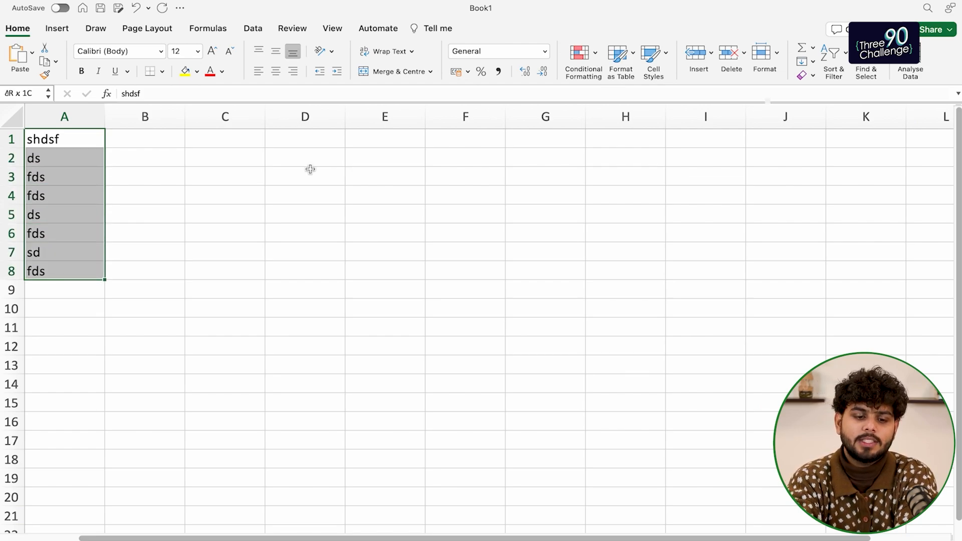
key(Delete)
click(83, 150)
click(124, 150)
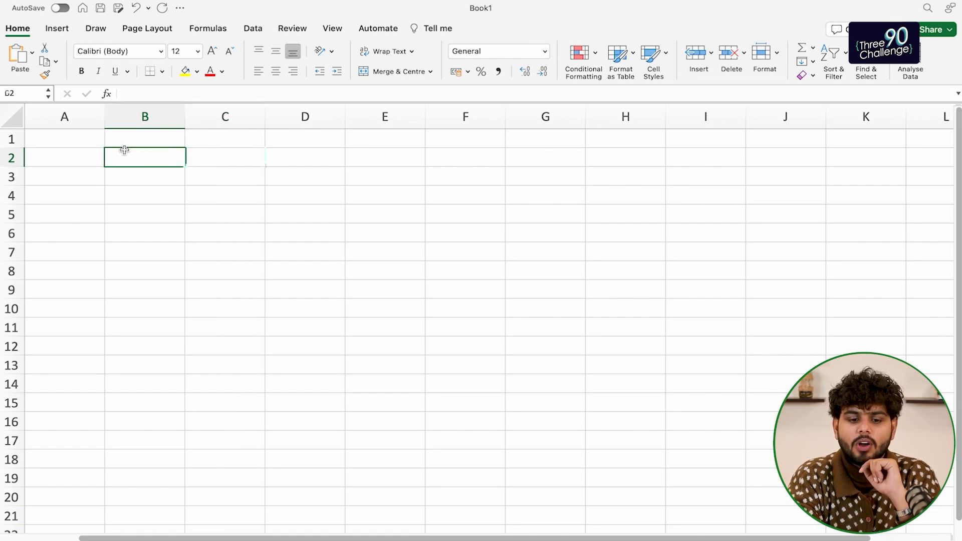
click(210, 184)
click(160, 183)
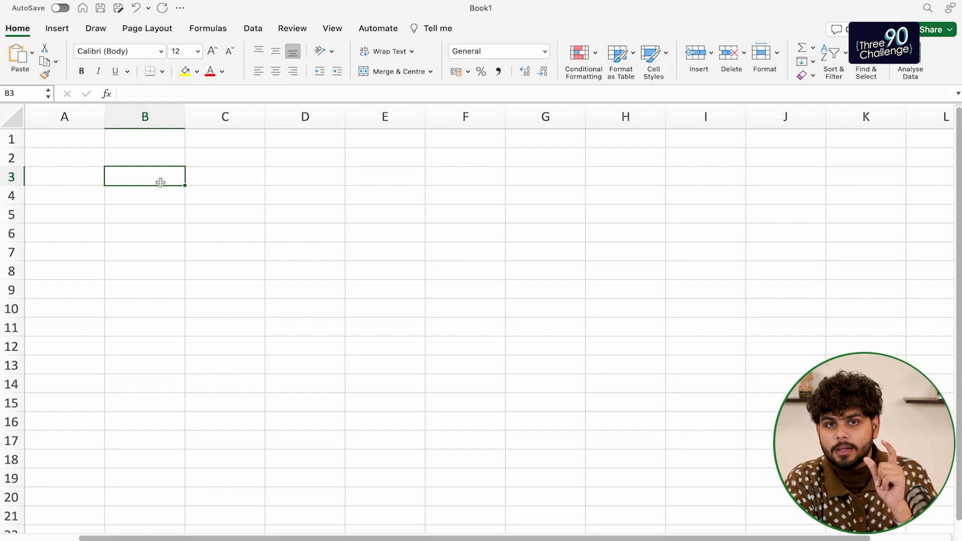
click(156, 159)
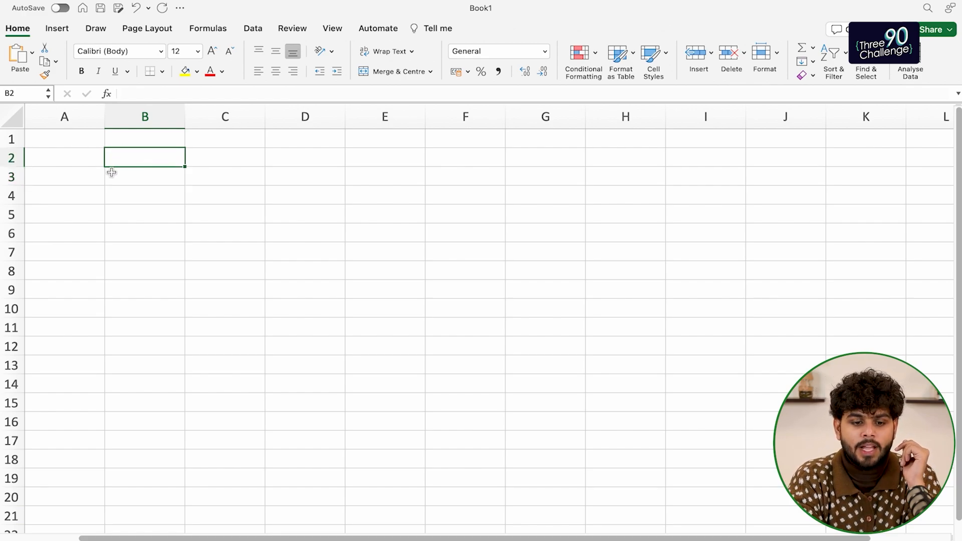
click(156, 178)
click(154, 159)
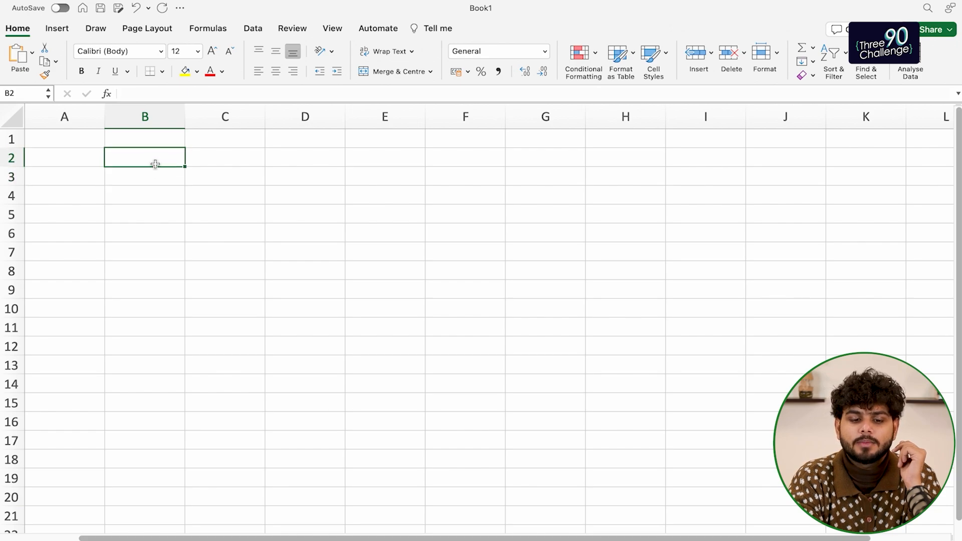
click(155, 174)
click(154, 163)
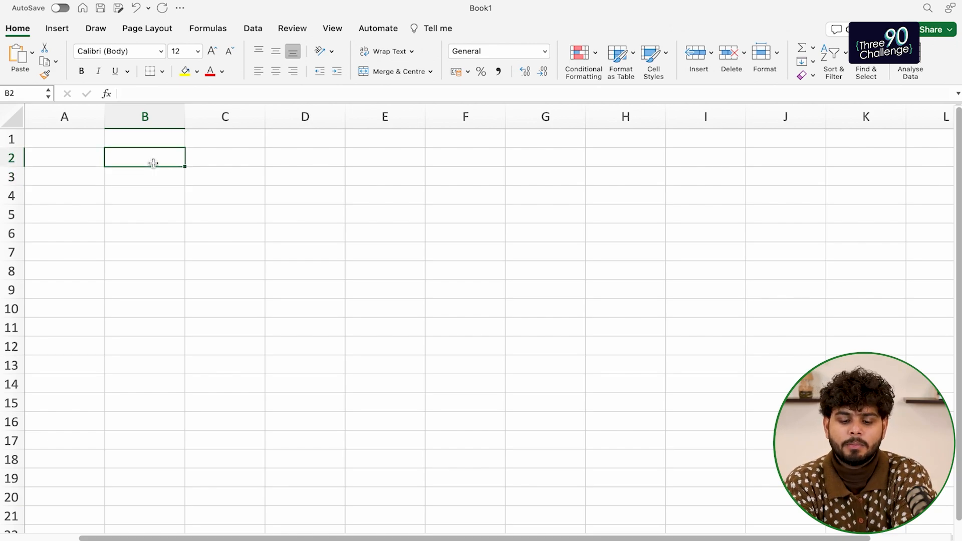
Enter two people's first names in B2:B3 and their surnames in C2:C3
key(Return)
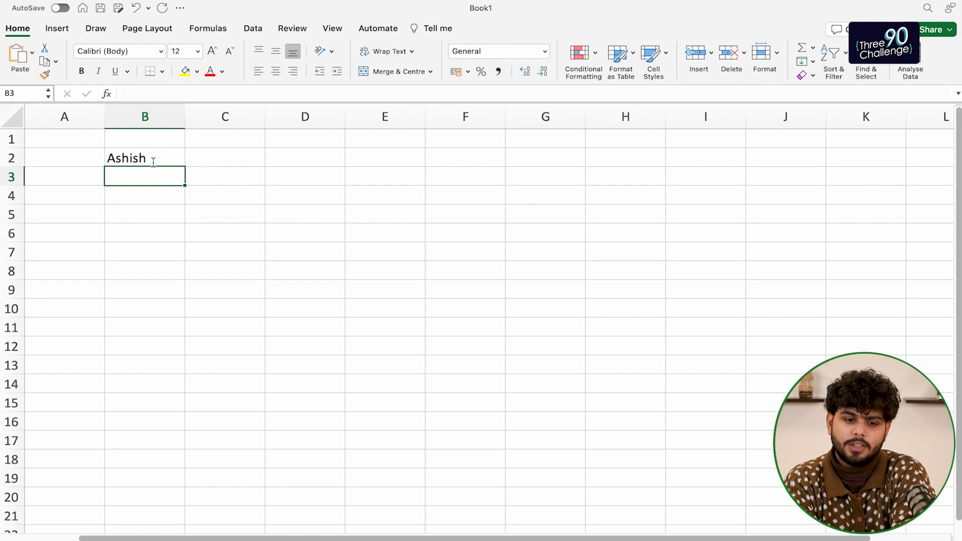
key(Up)
key(Right)
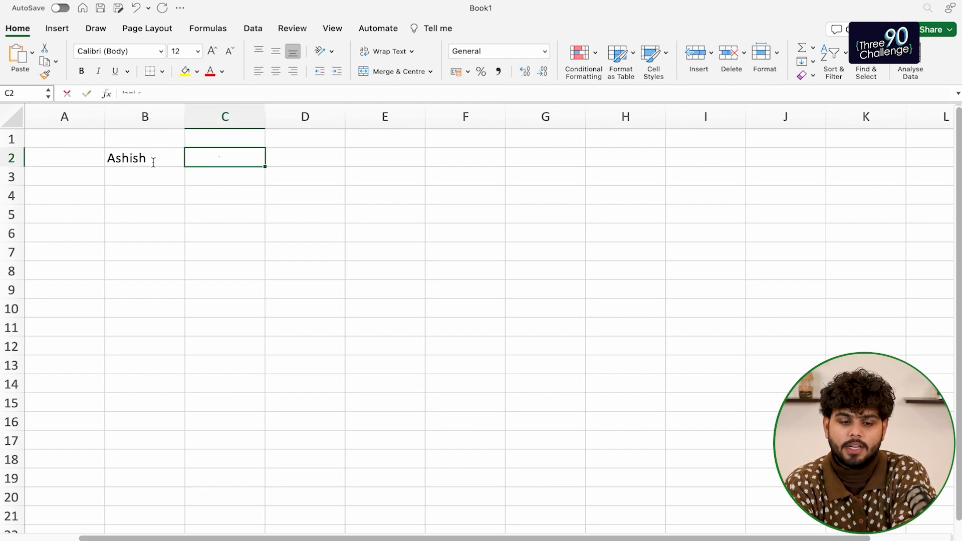
key(Return)
key(Left)
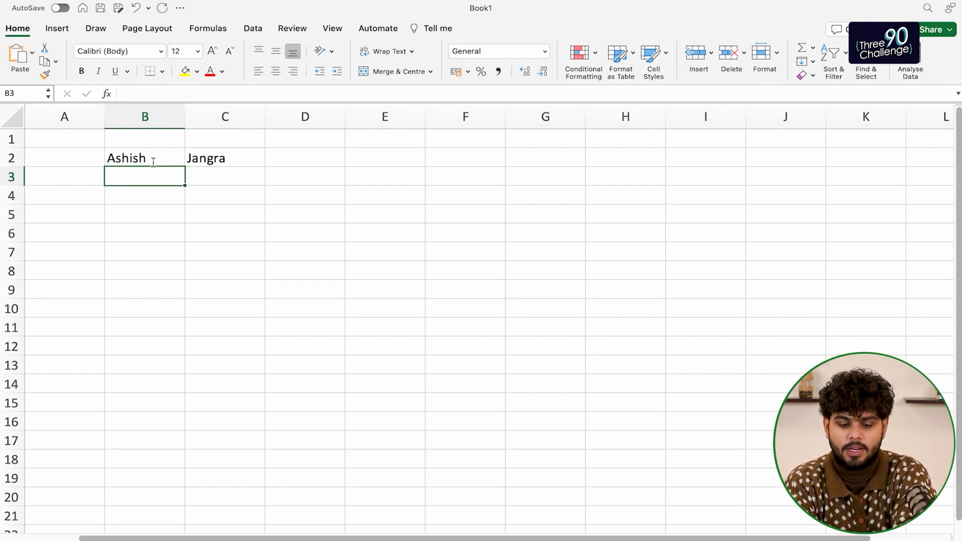
key(Tab)
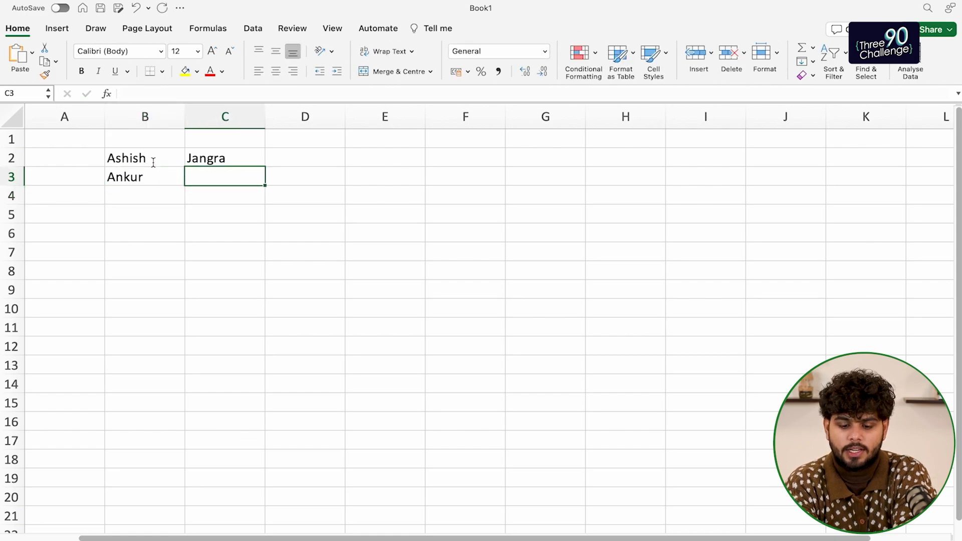
key(Return)
Enter 25 in D2 and 27 in D3, then return to B2
key(Right)
key(Up)
key(Up)
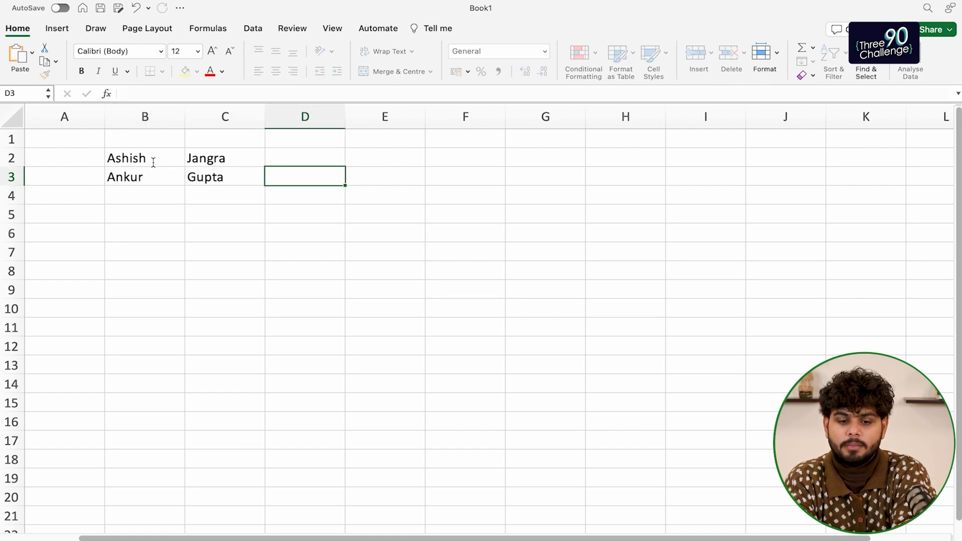
text(25)
key(Return)
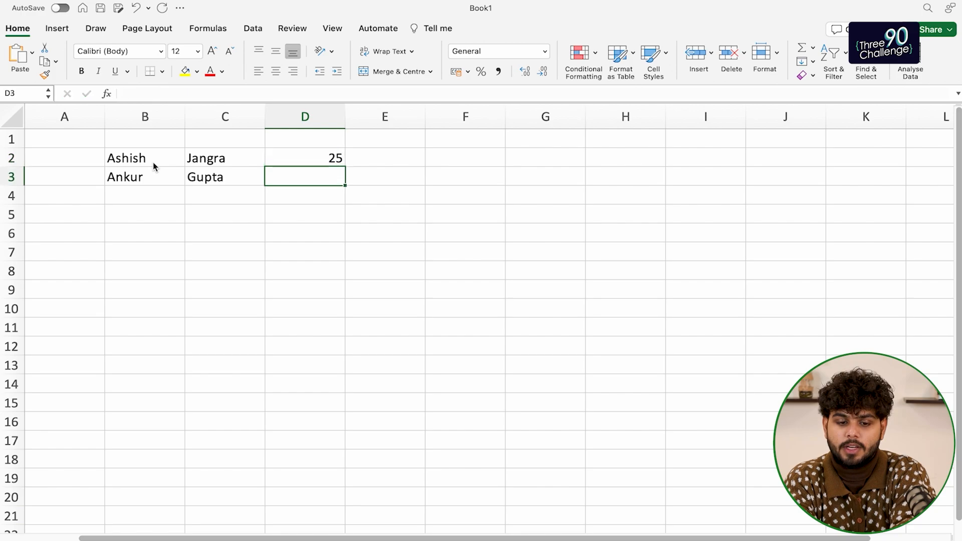
text(27)
key(Return)
key(Up)
key(Up)
key(Left)
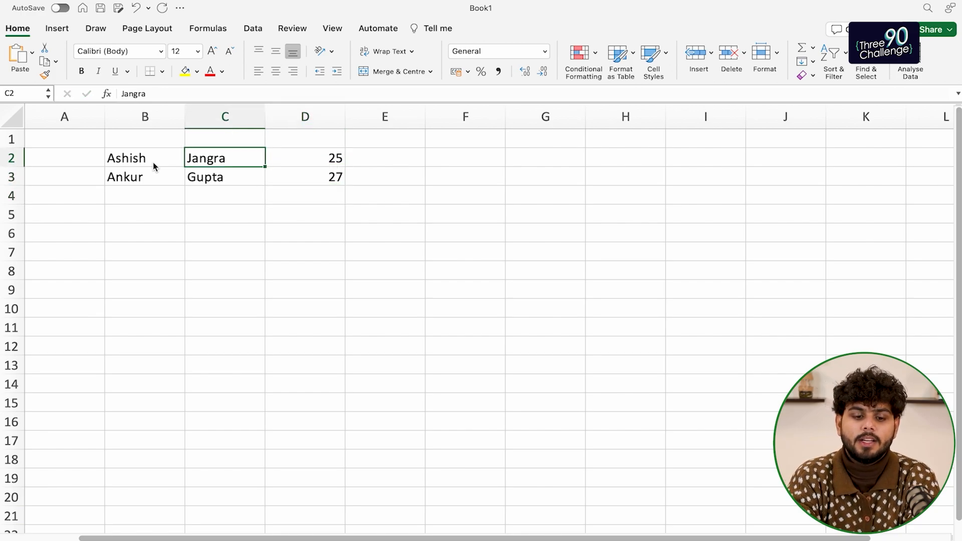
key(Left)
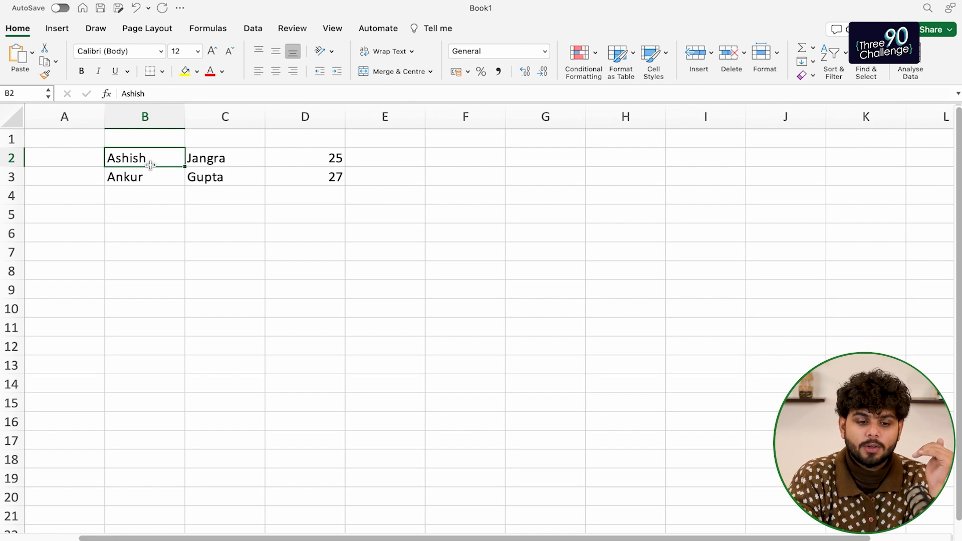
click(24, 93)
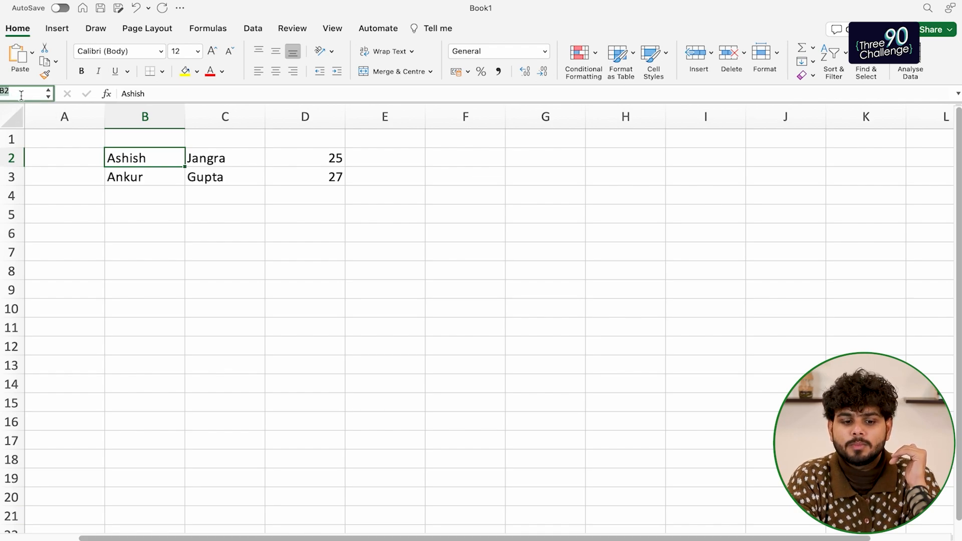
click(225, 161)
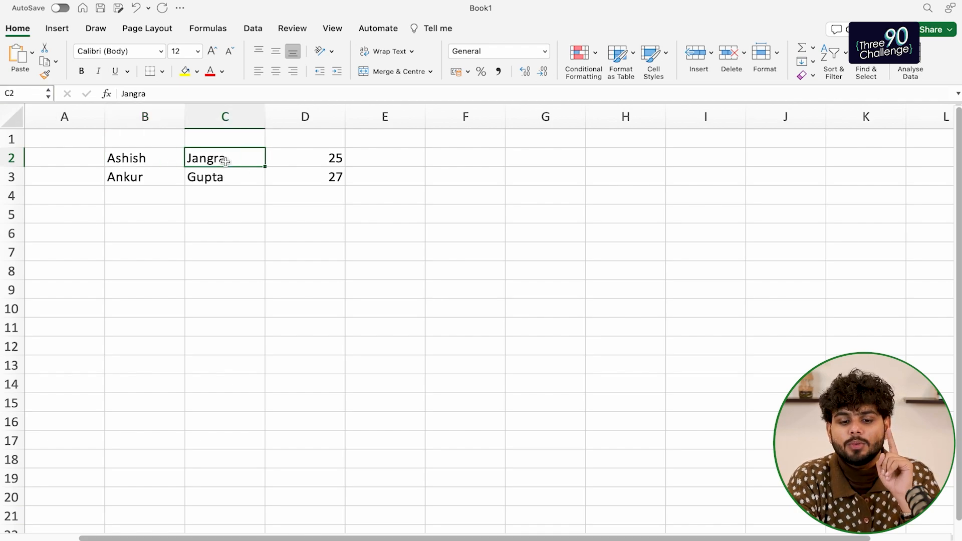
click(301, 160)
click(144, 189)
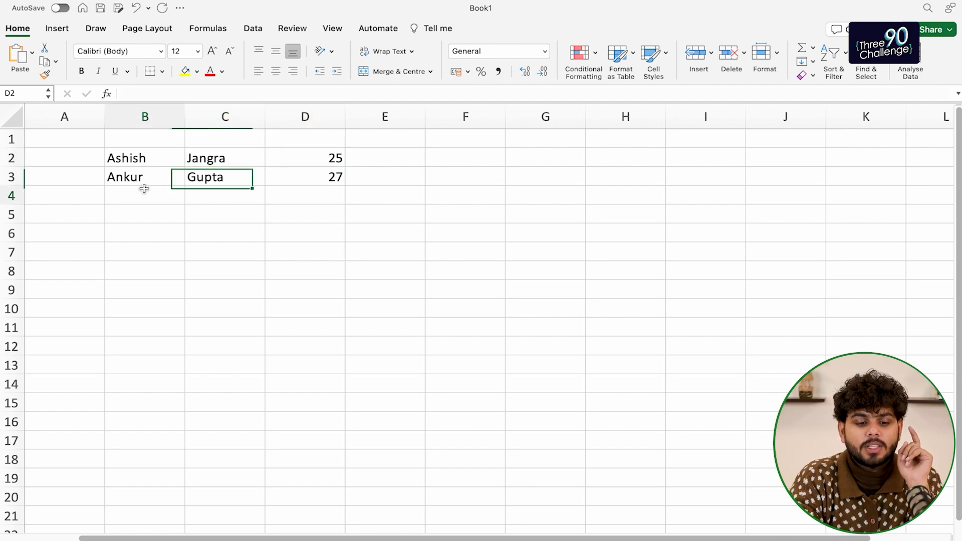
click(144, 177)
click(218, 180)
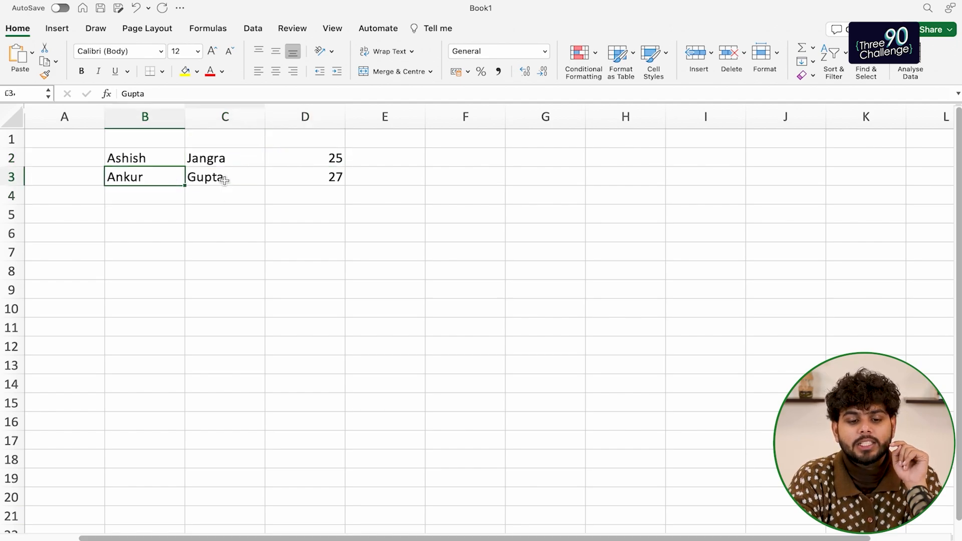
click(331, 178)
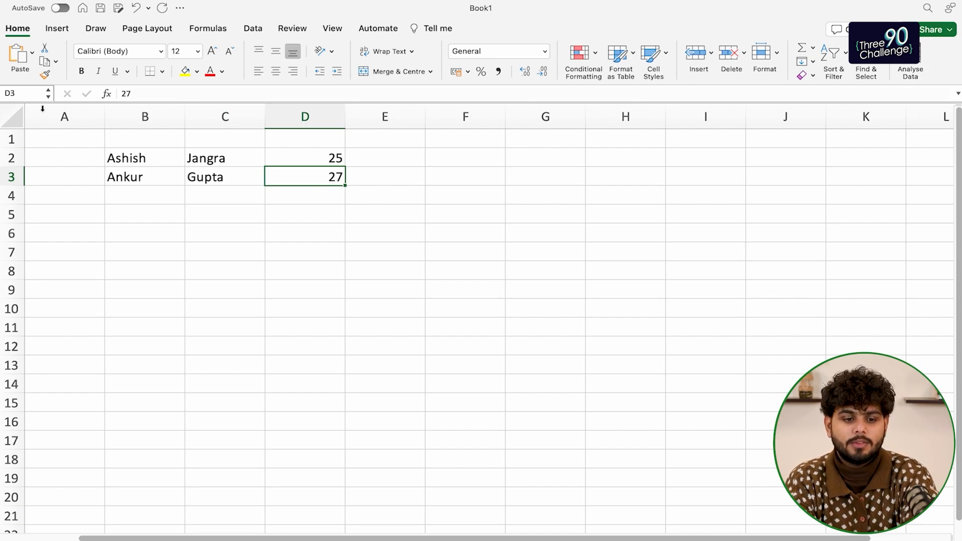
click(35, 95)
text(5)
key(Return)
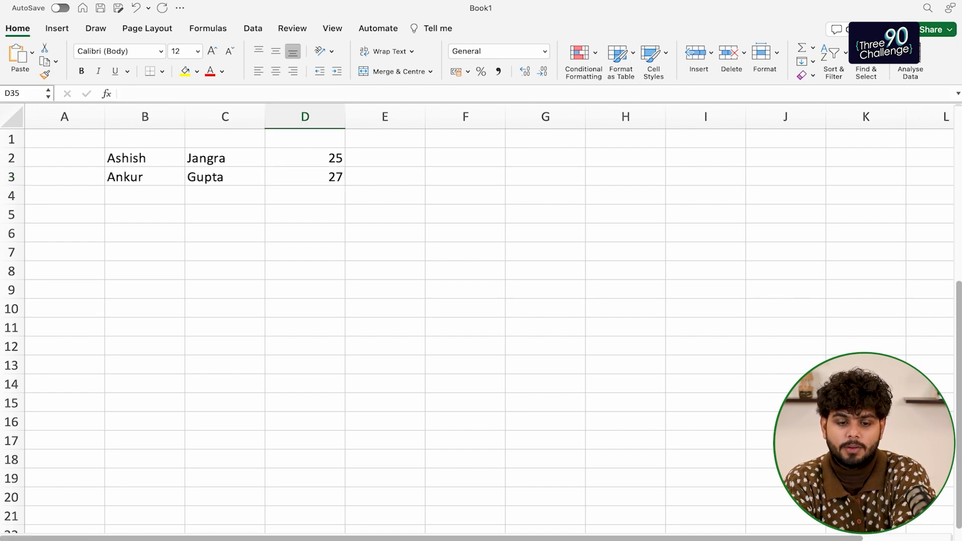
click(18, 92)
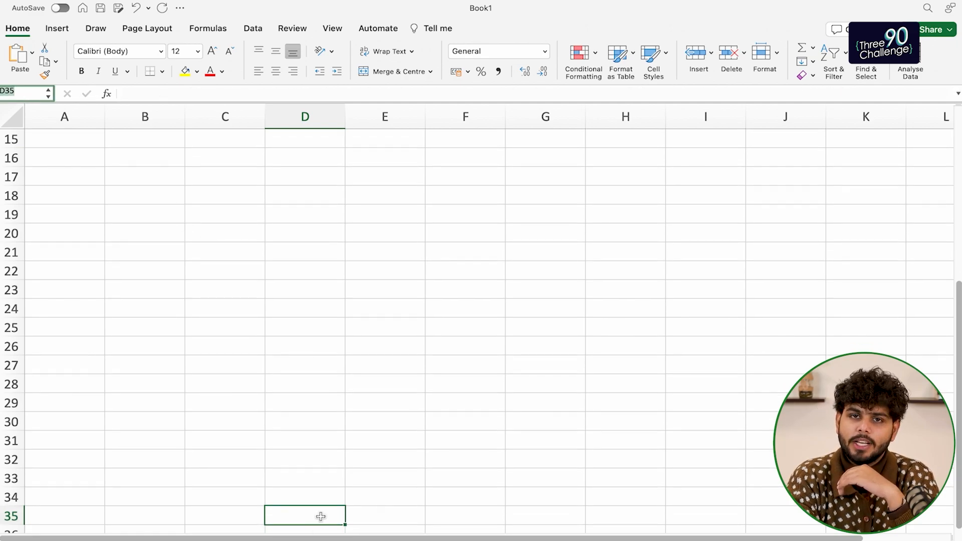
scroll(251, 252, up, 5)
click(117, 161)
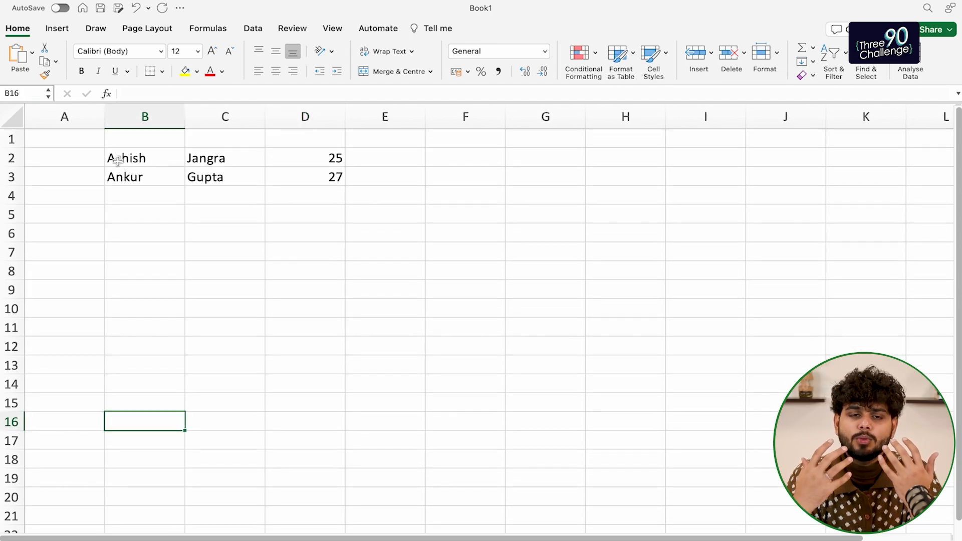
click(119, 161)
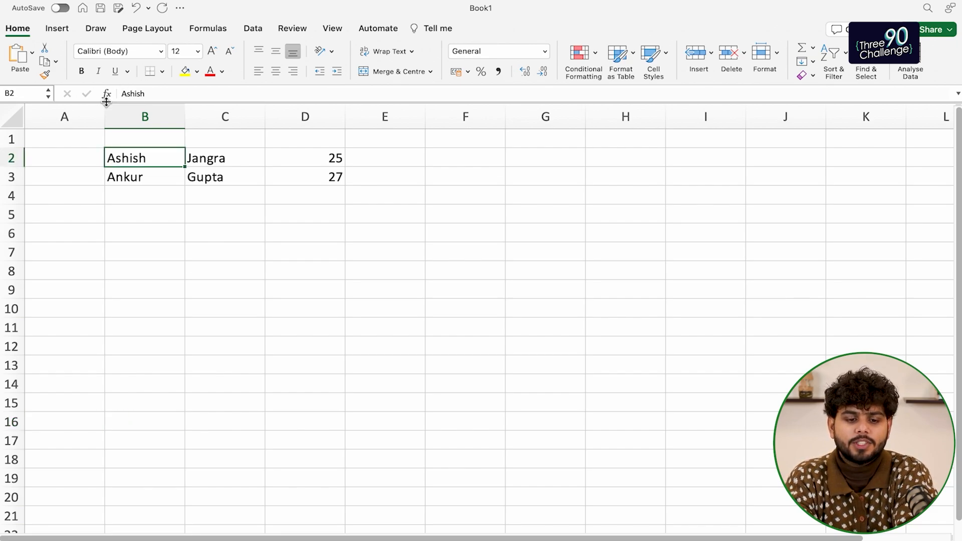
Make B2 bold, italic and underlined, and give it an outside border
click(81, 71)
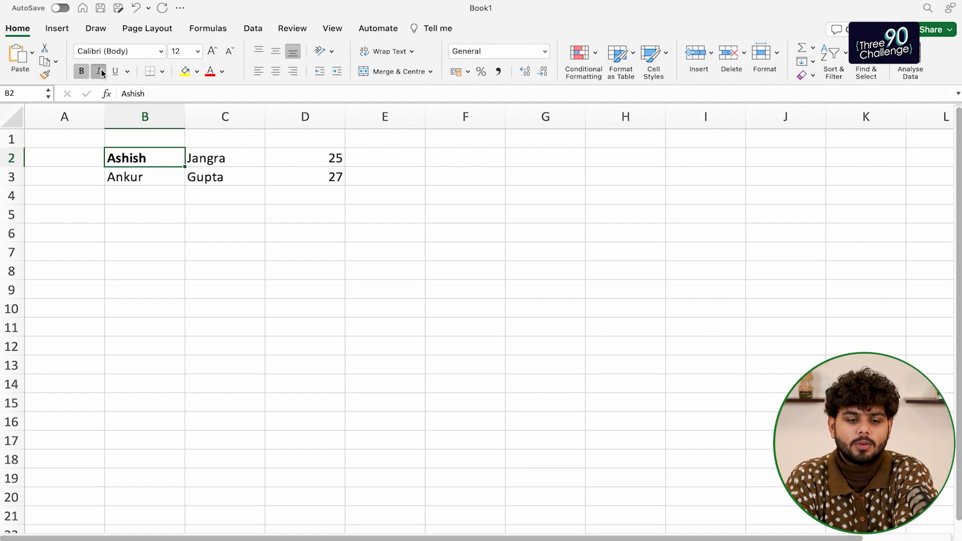
click(98, 71)
click(128, 71)
click(116, 73)
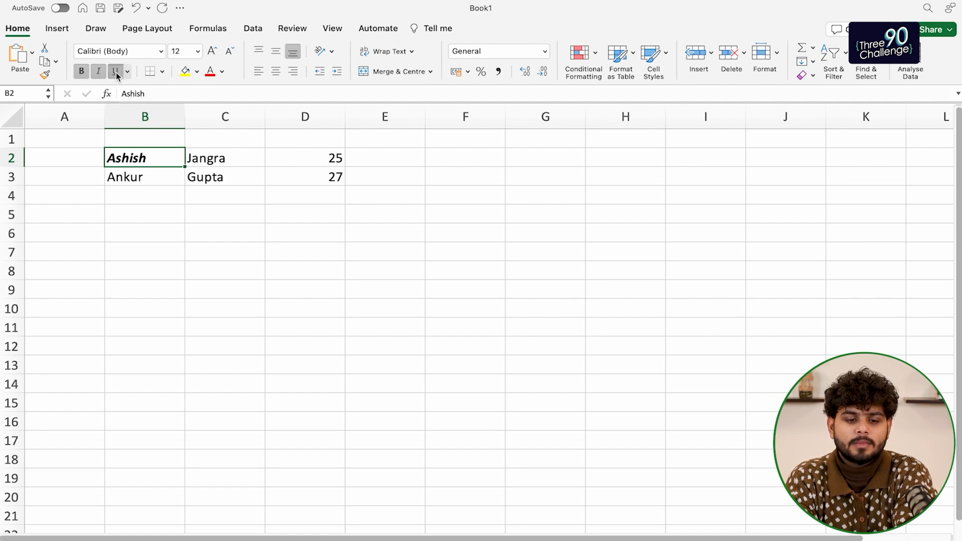
click(115, 71)
click(164, 74)
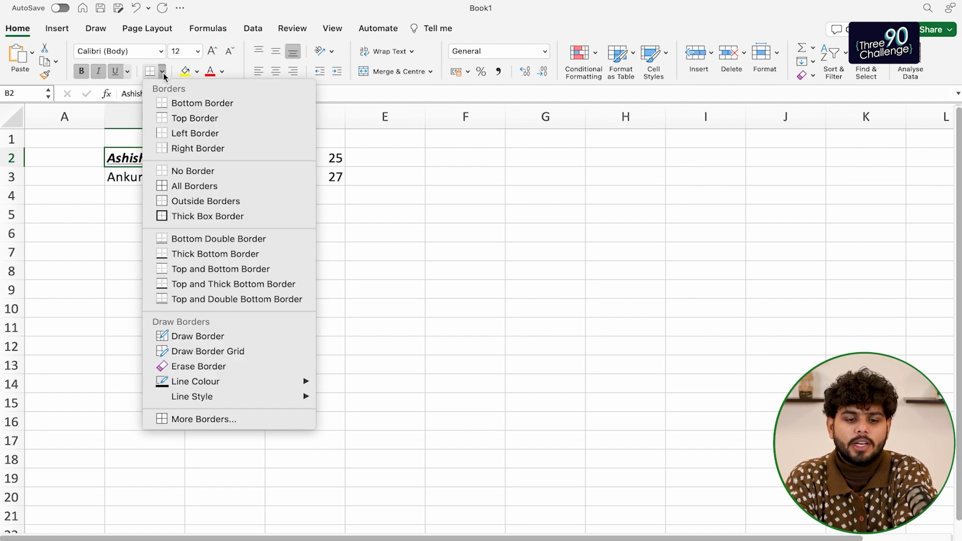
click(201, 203)
Add all borders to the B2:D3 table and fill C8 yellow
click(83, 250)
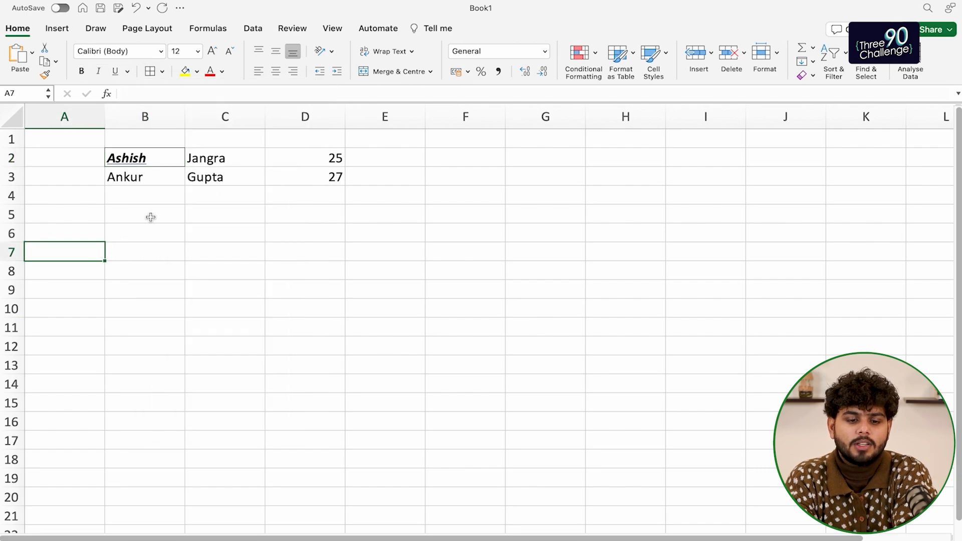
drag(161, 158, 307, 176)
click(148, 71)
click(232, 275)
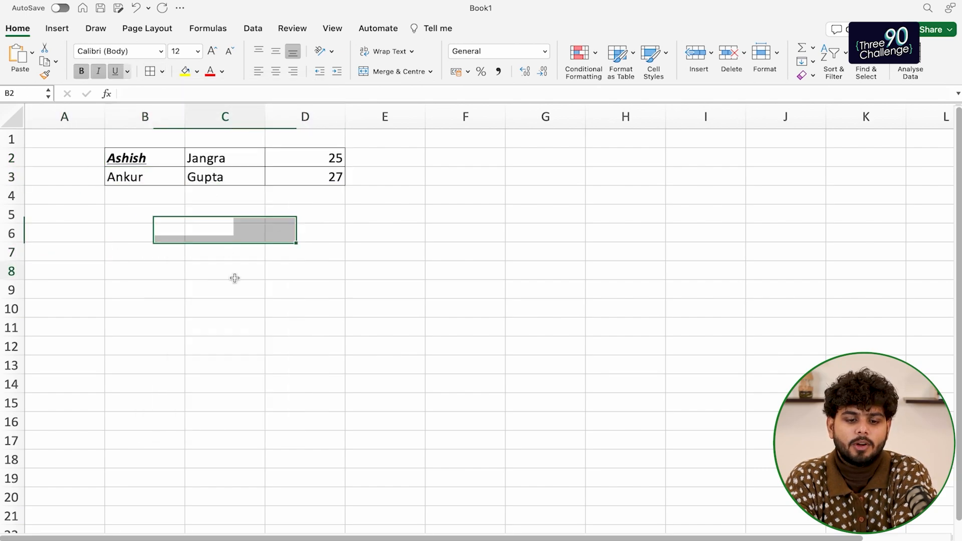
click(197, 71)
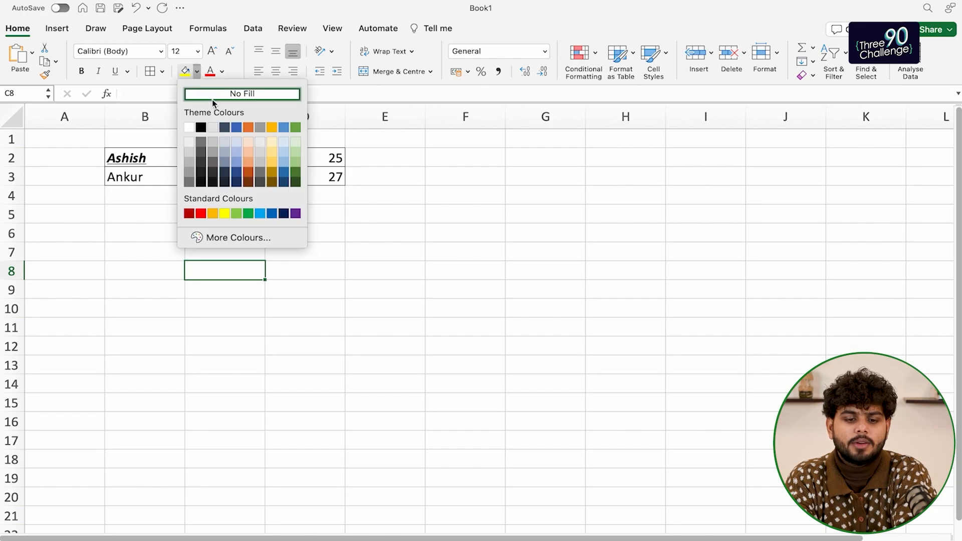
click(224, 214)
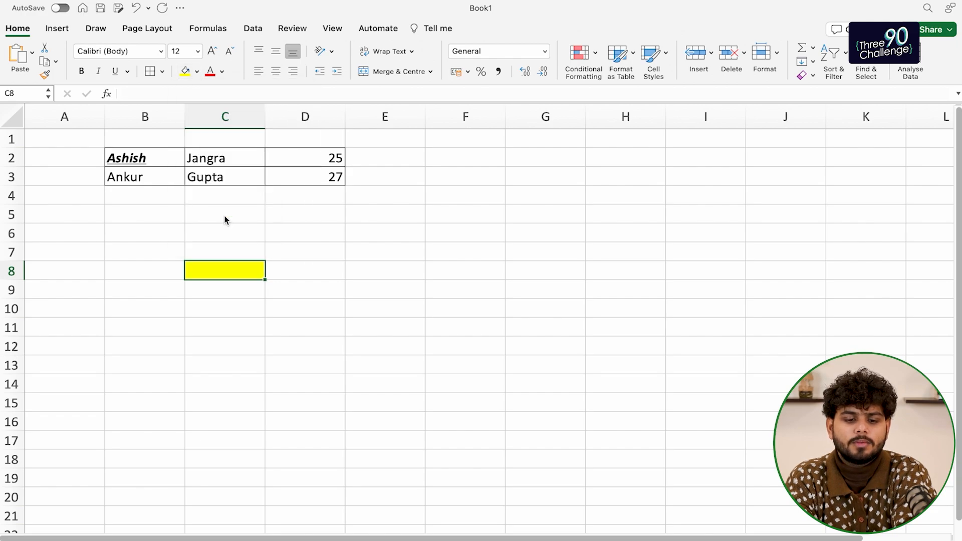
Colour B2's text red, then undo the red font, yellow fill and table borders
click(187, 233)
click(129, 151)
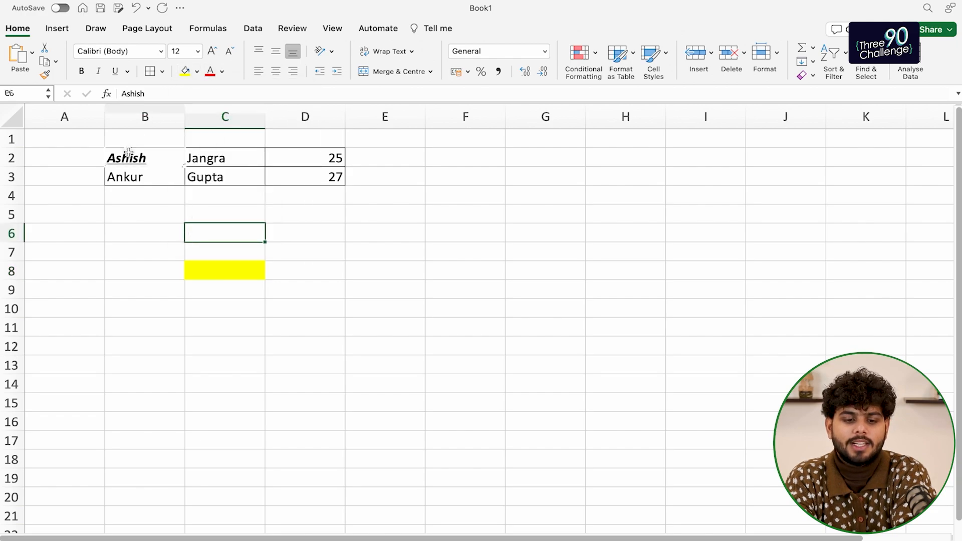
click(209, 71)
click(186, 255)
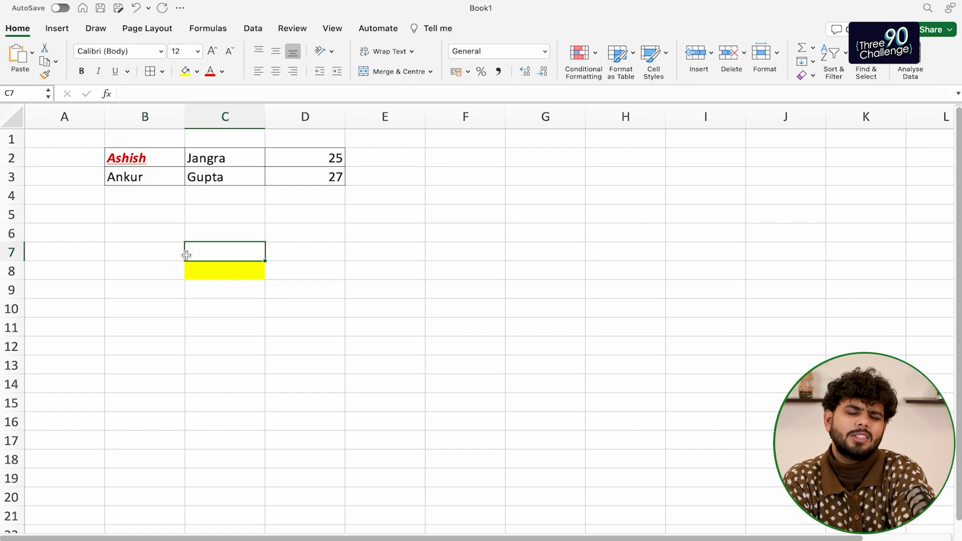
key(super+z)
key(super+z)
key(super+z)
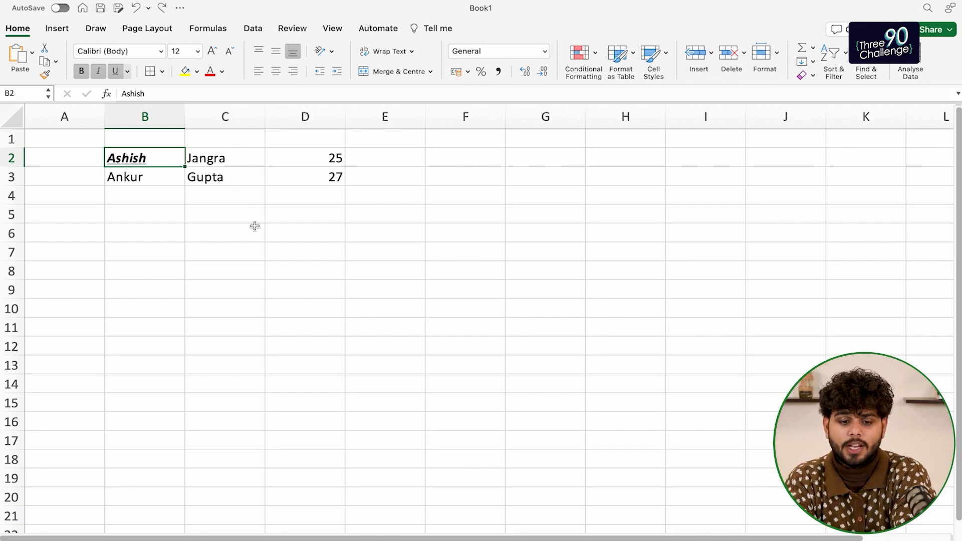
click(284, 196)
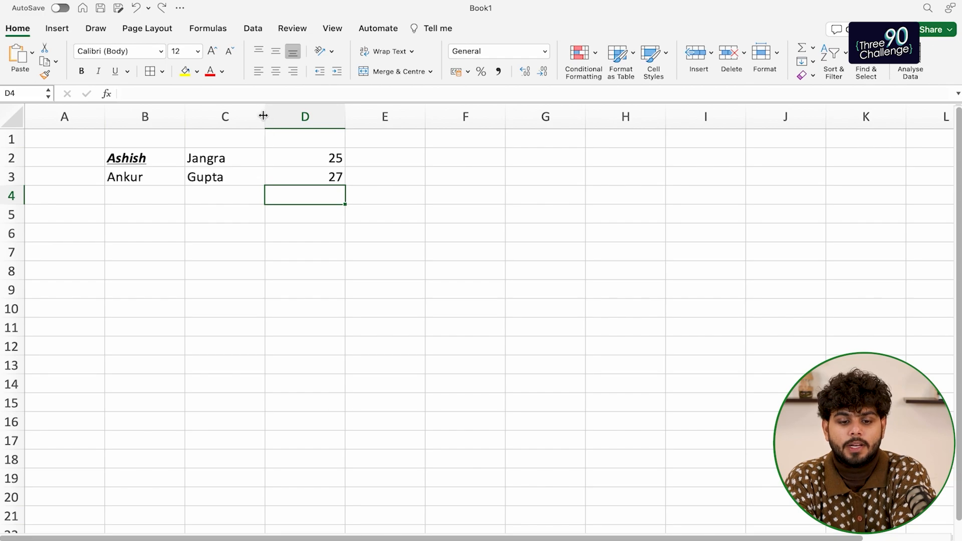
Narrow column C to width 8.00
mouse_move(264, 116)
mouse_down()
mouse_move(247, 116)
mouse_move(258, 116)
mouse_up()
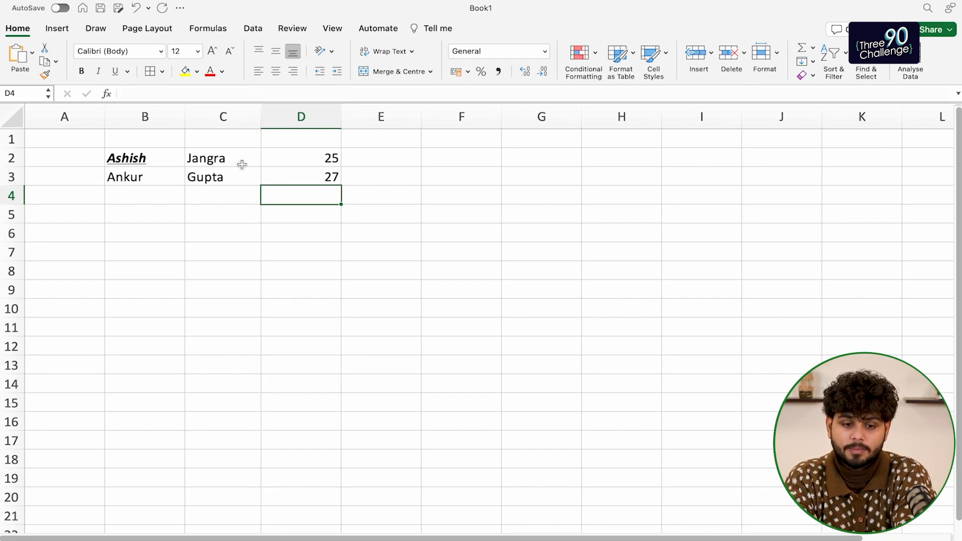
click(150, 158)
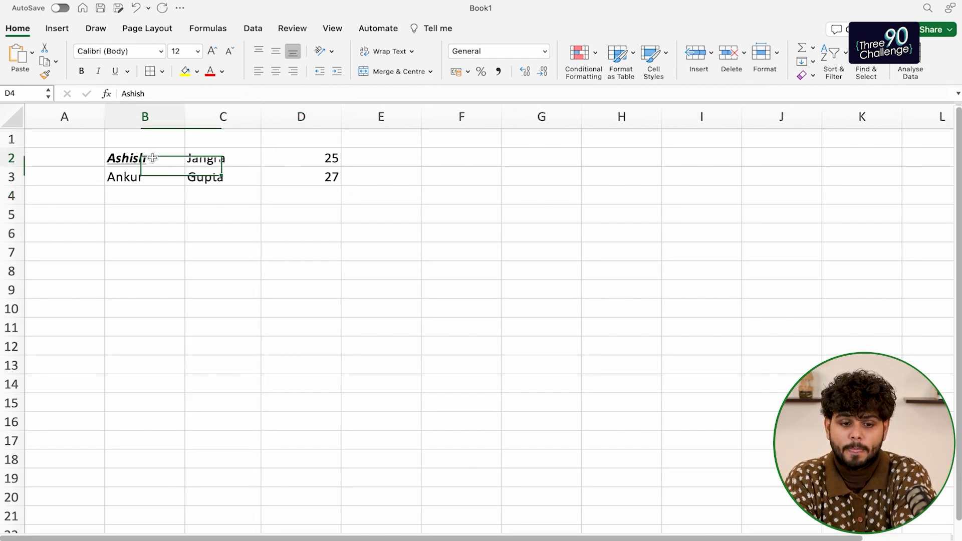
click(212, 157)
key(Down)
click(316, 157)
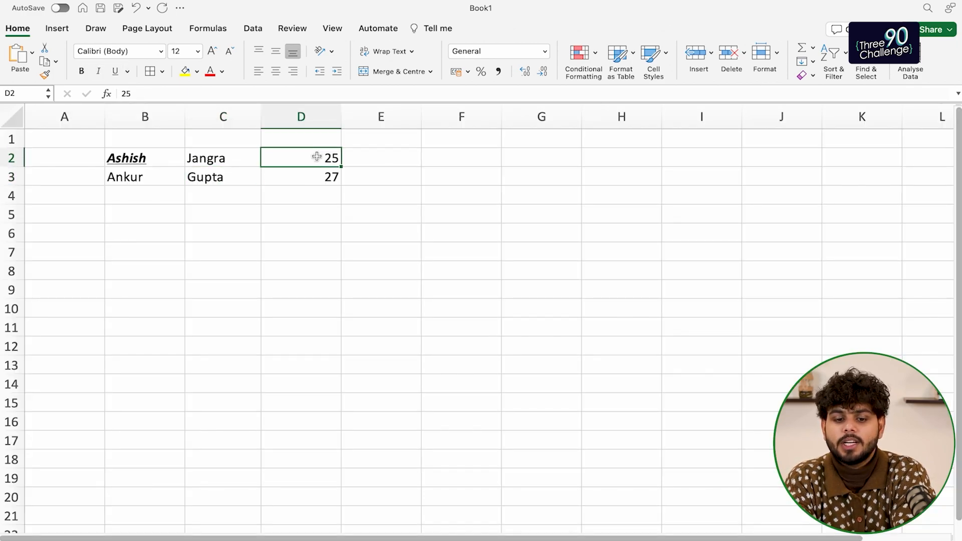
key(shift+Down)
Enter the date 12/10 in D6 so it shows as 12-Oct
click(303, 229)
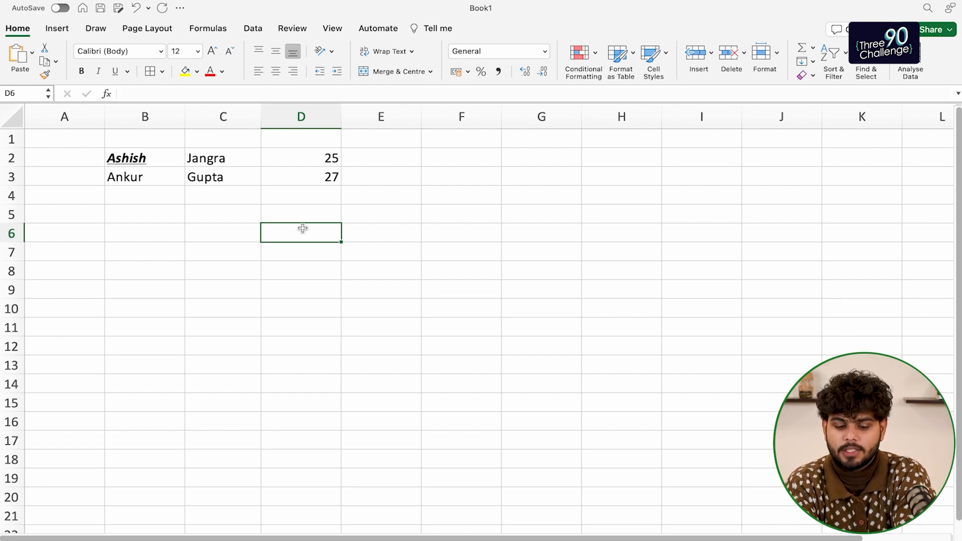
text(12/10)
key(Return)
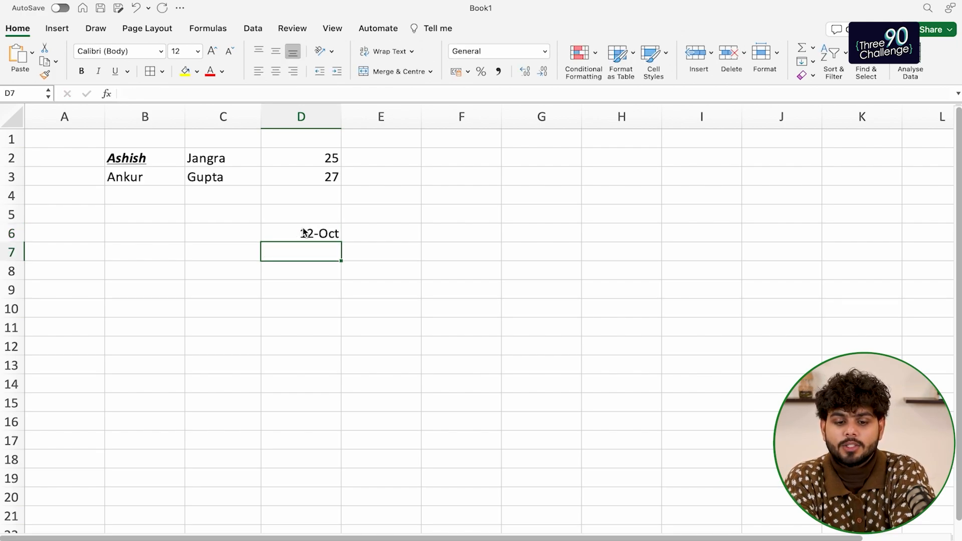
click(363, 234)
key(Left)
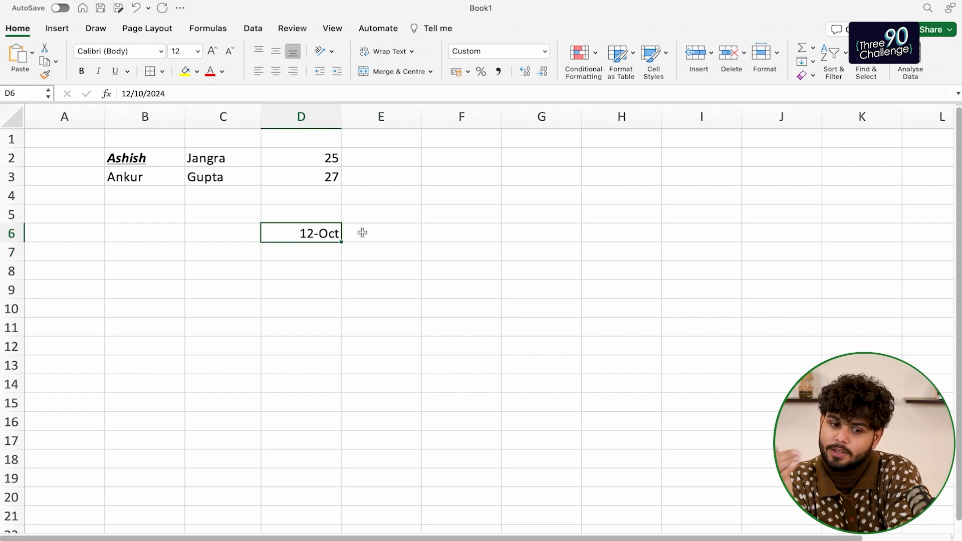
Enter 12/10 in E6 as a test, then clear E6 again
click(363, 232)
text(12/10)
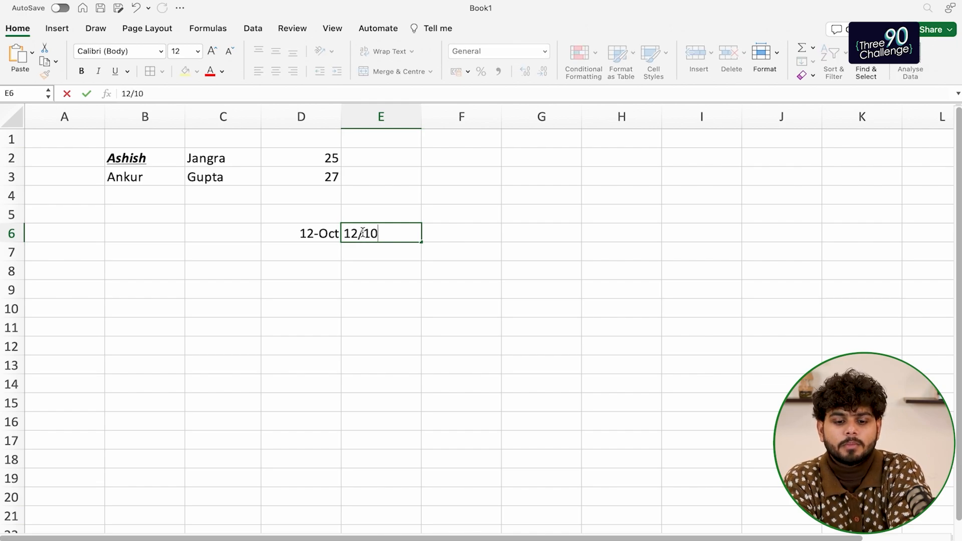
key(Return)
click(364, 234)
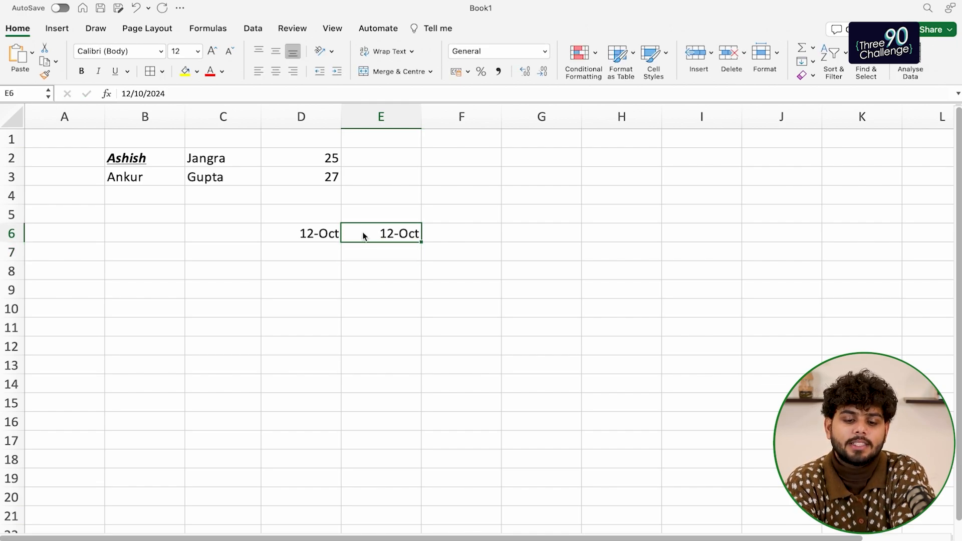
key(Delete)
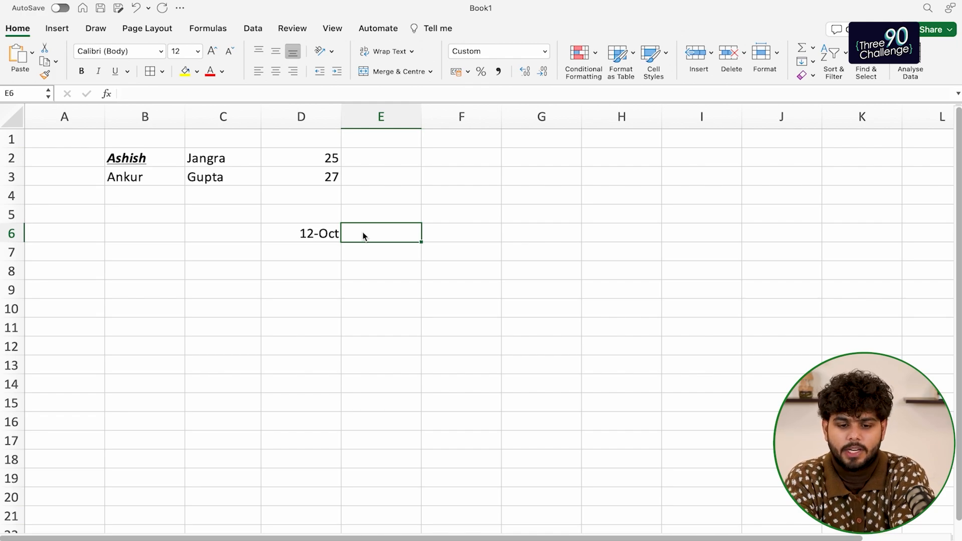
click(236, 157)
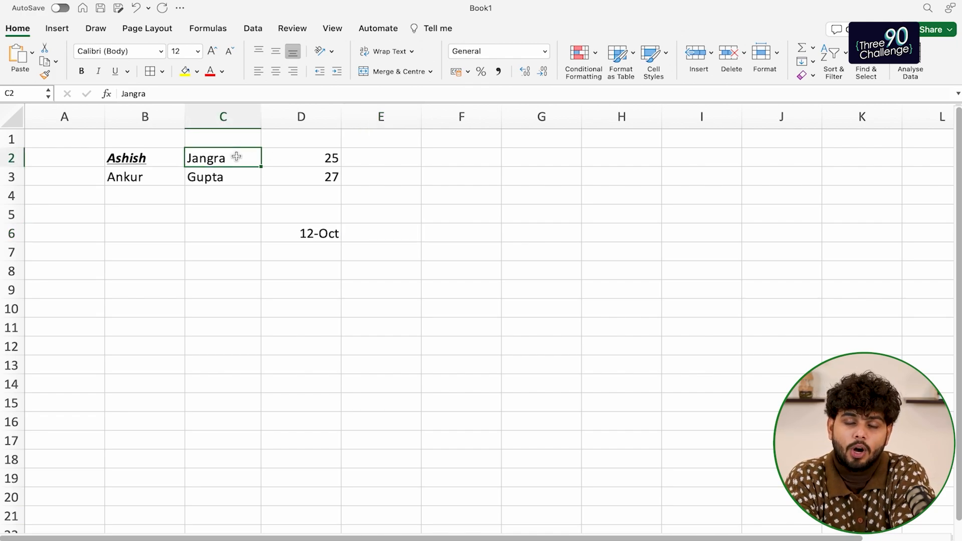
Clear the 12-Oct date from D6
key(shift+Down)
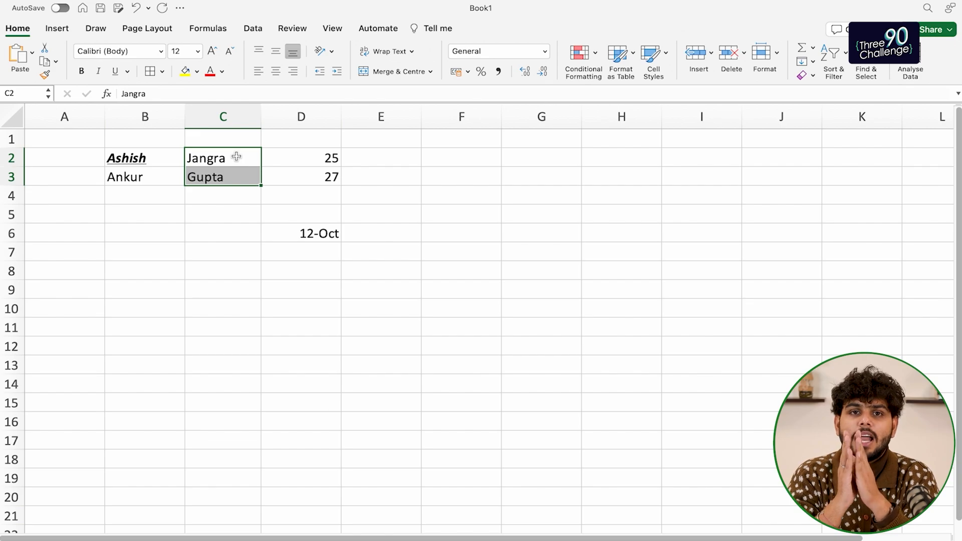
click(230, 197)
drag(228, 160, 227, 177)
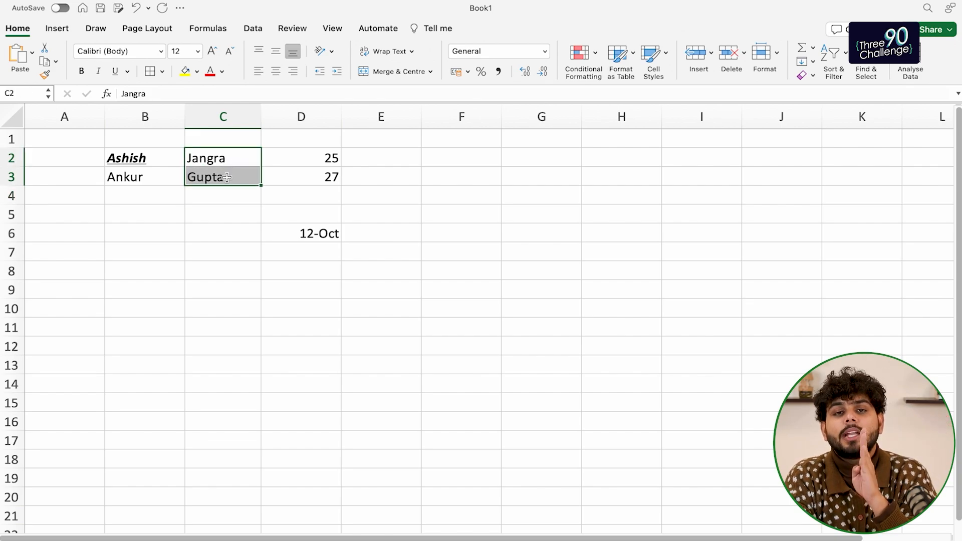
drag(281, 159, 283, 174)
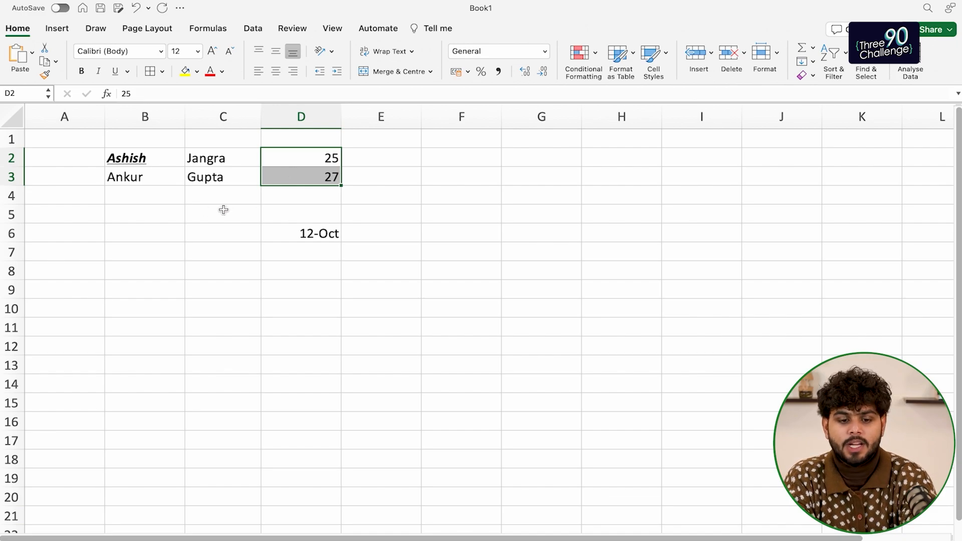
drag(142, 238, 339, 237)
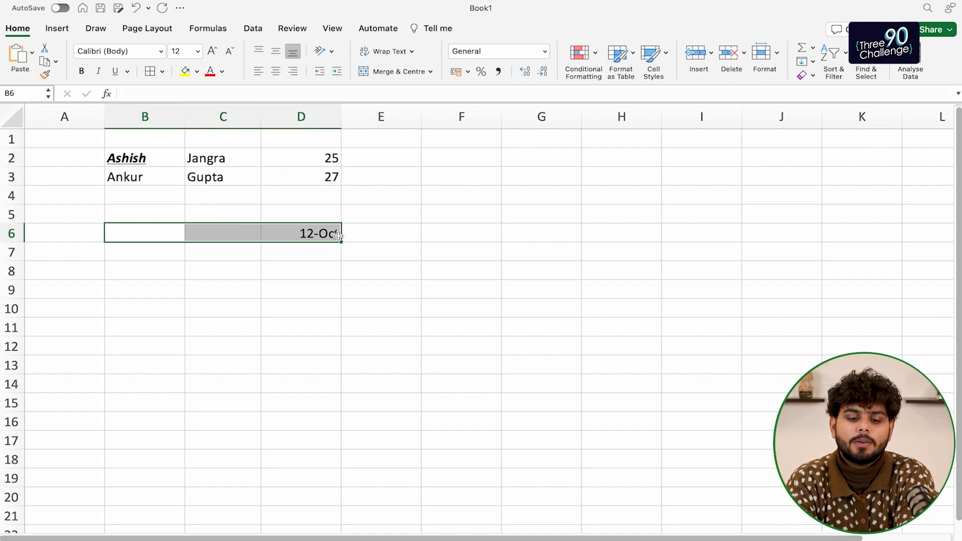
key(Delete)
key(Left)
key(Right)
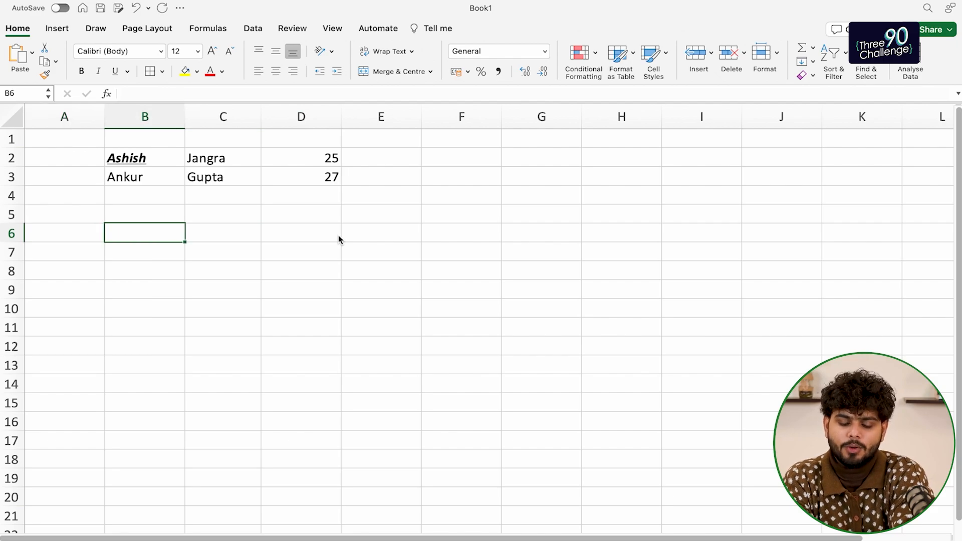
Enter 1 in B6 and 2 in C6, clear D6, and select B6:C6
text(1)
key(Tab)
text(2)
key(Tab)
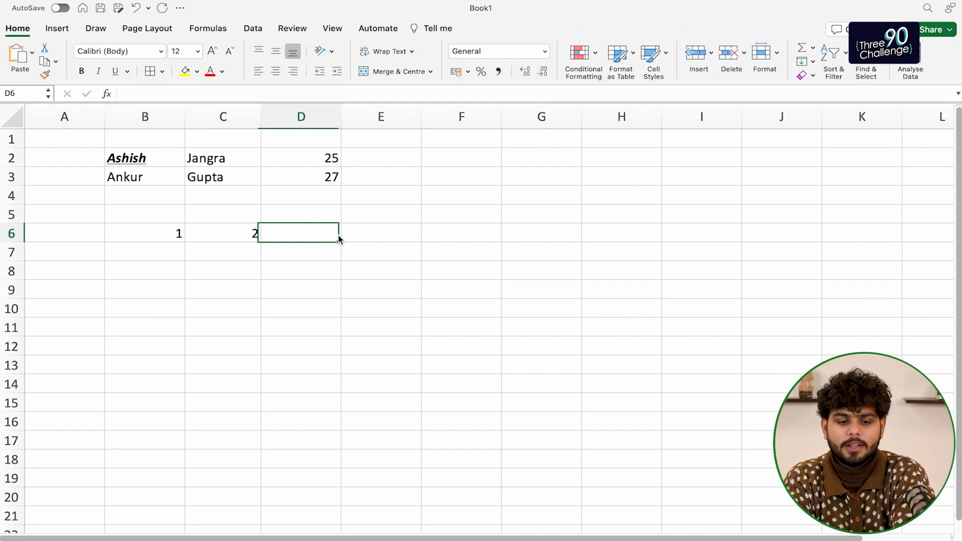
text(3)
key(Left)
key(Left)
key(Right)
key(Right)
key(Delete)
key(Left)
key(Left)
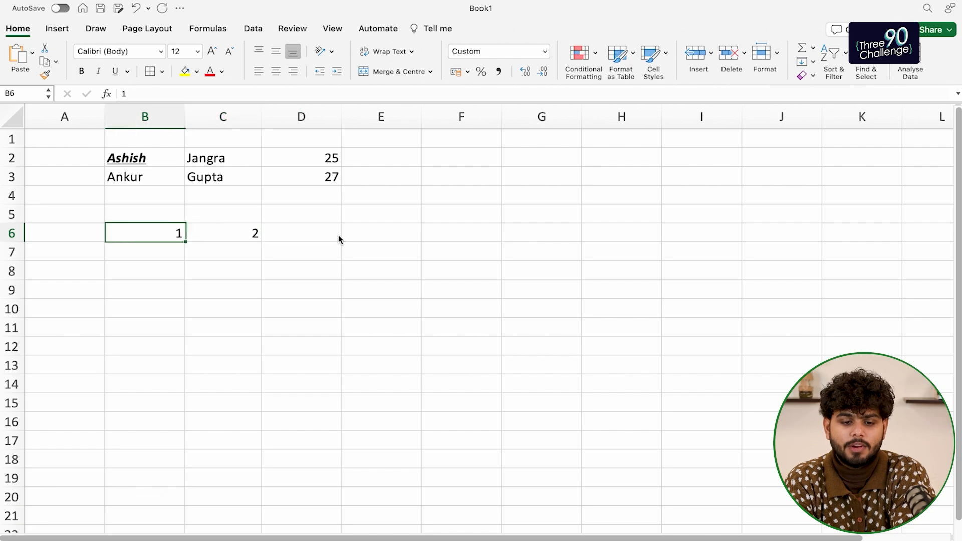
key(shift+Right)
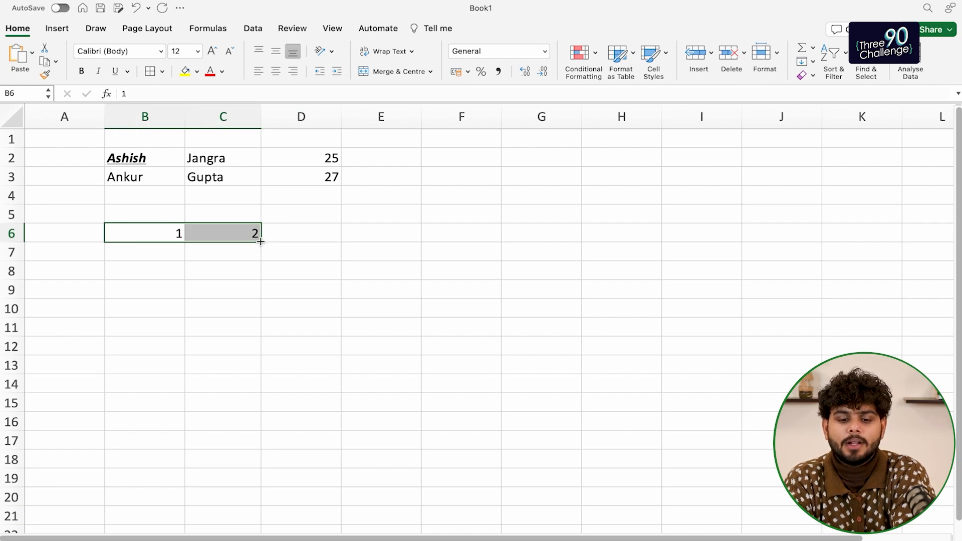
Drag the 1, 2 series across row 6 to fill 1 through 8 in B6:I6
drag(260, 242, 702, 243)
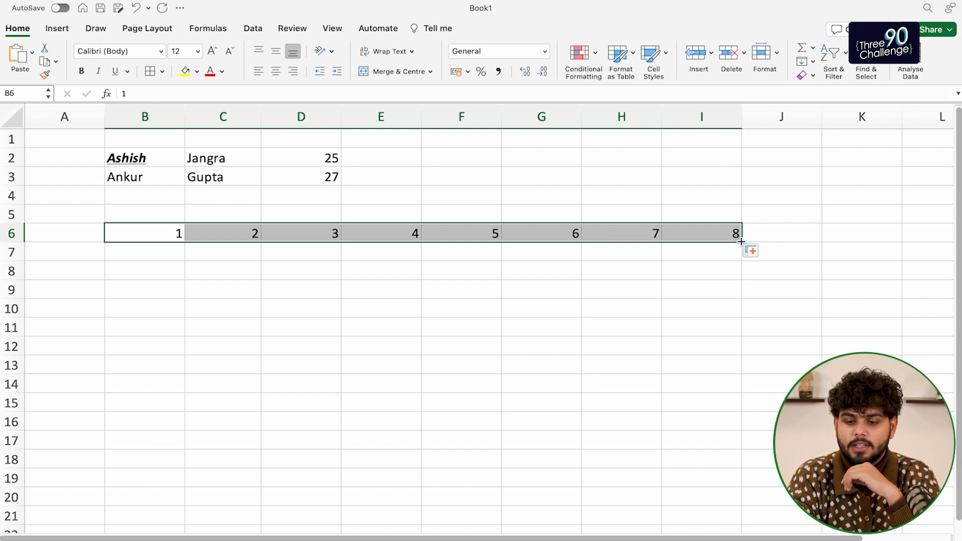
mouse_move(736, 243)
mouse_down()
mouse_move(487, 260)
mouse_move(636, 222)
mouse_move(738, 230)
mouse_up()
click(586, 264)
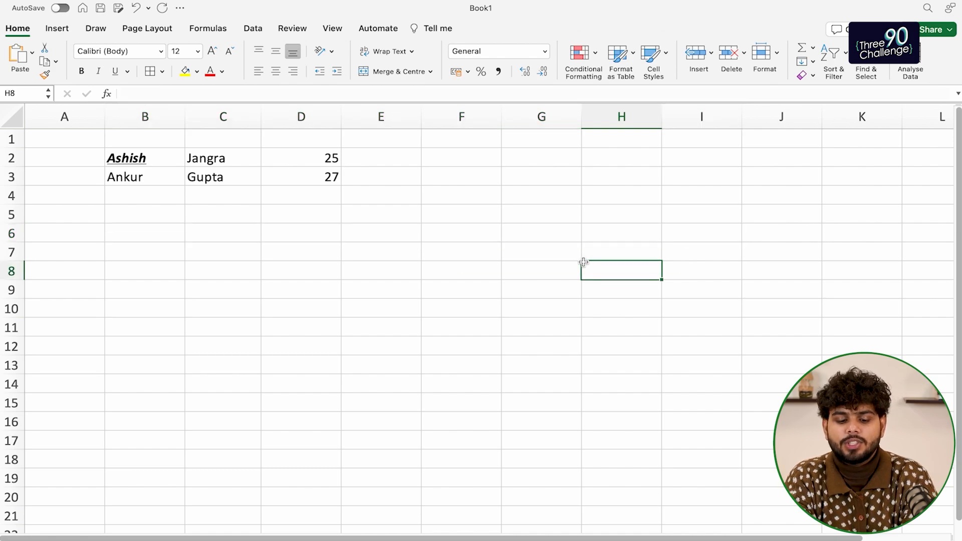
key(super+z)
click(285, 303)
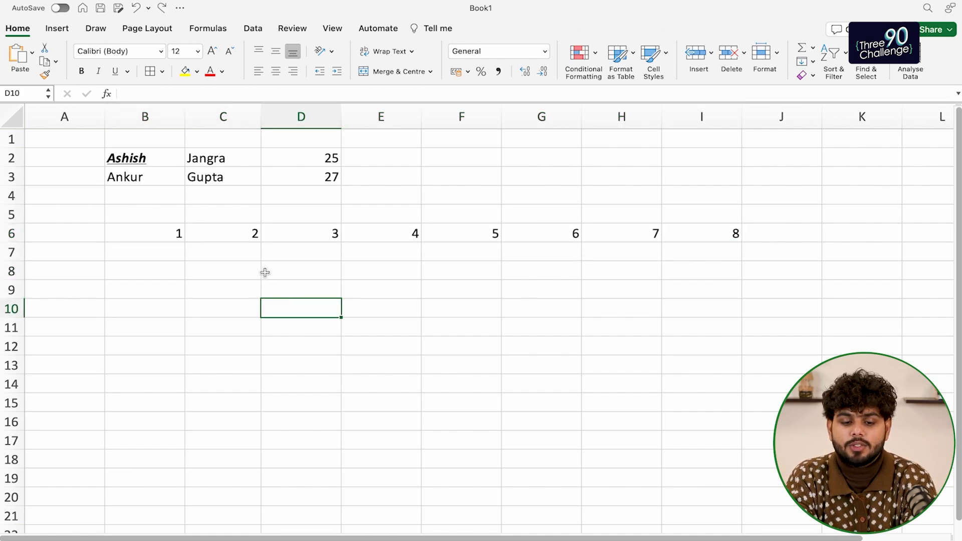
key(super+z)
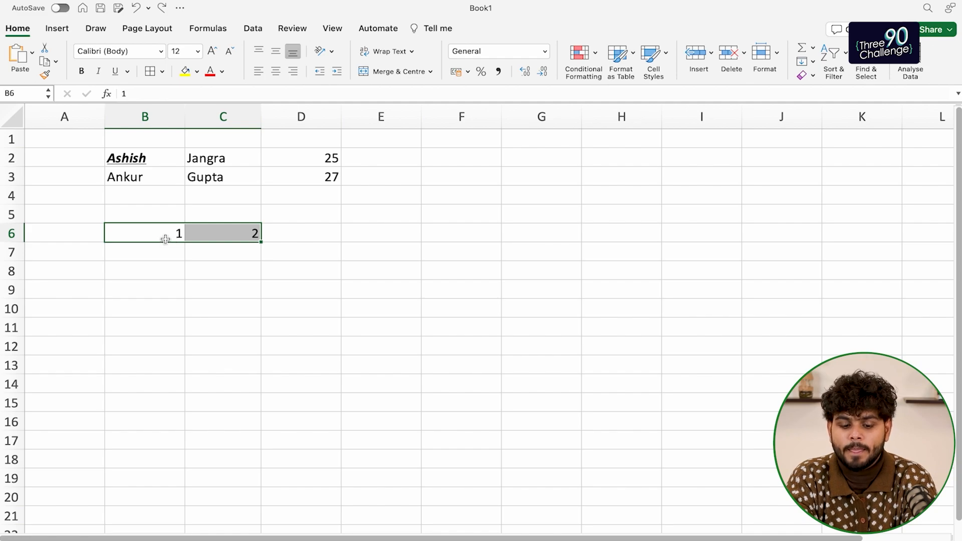
drag(262, 241, 737, 232)
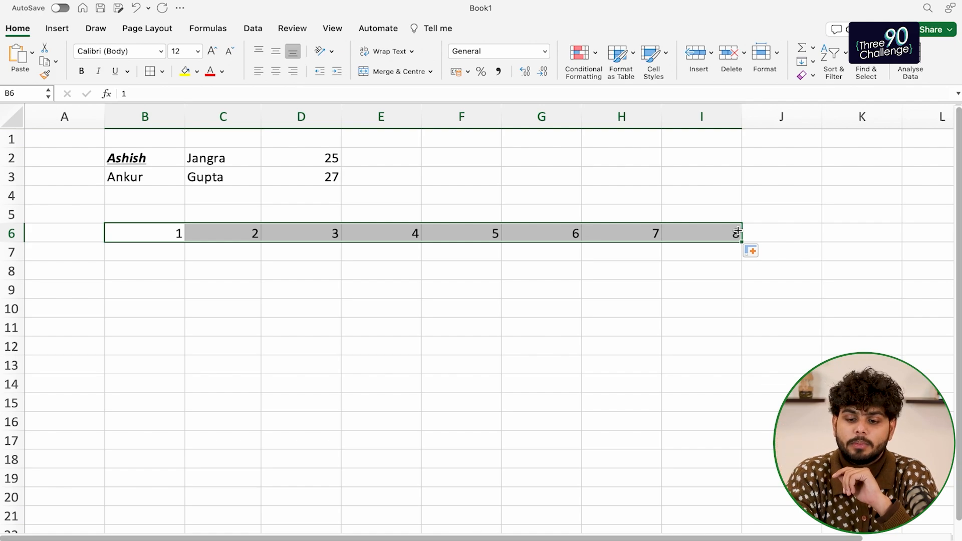
click(512, 260)
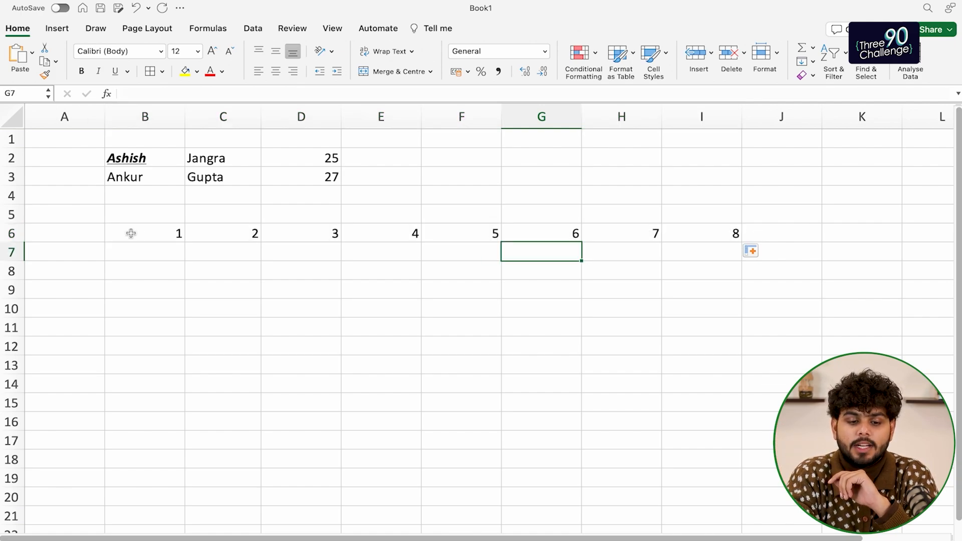
click(148, 239)
Enter 1 and 3 in B7:C7 and fill the odd-number series to 15 in I7
click(181, 247)
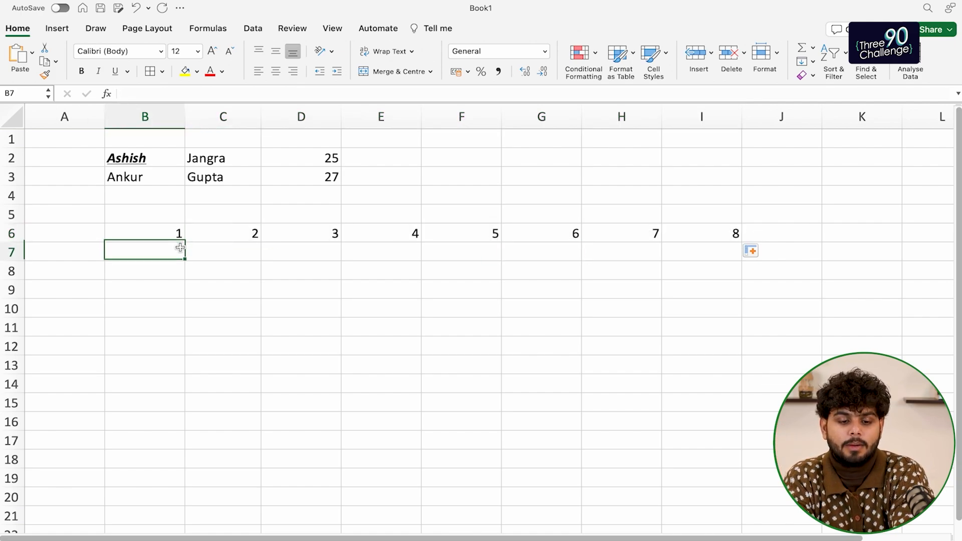
text(1)
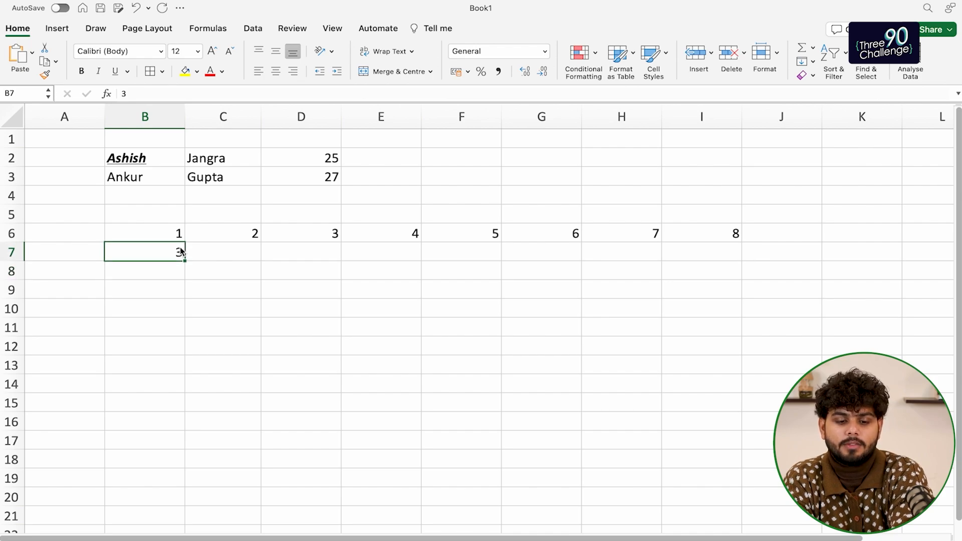
key(Tab)
text(3)
key(Tab)
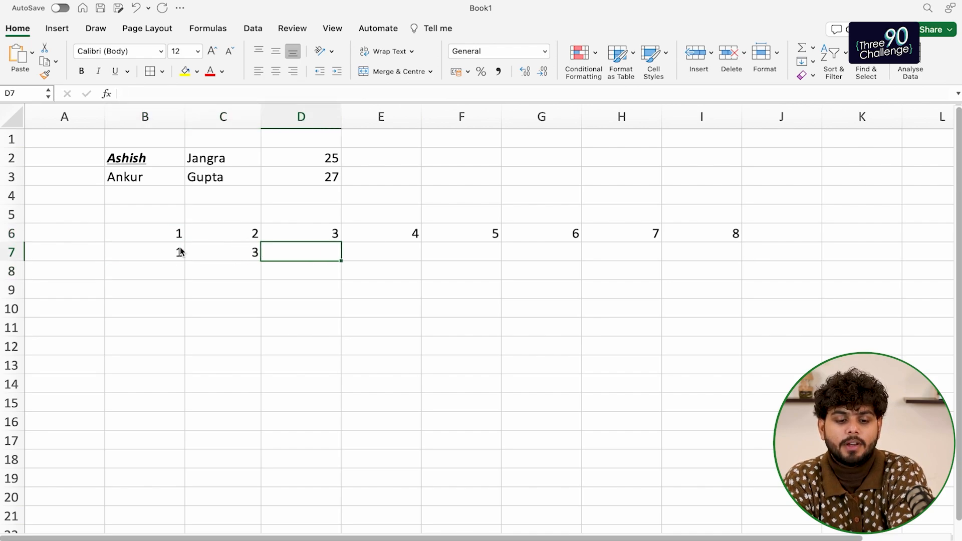
key(Left)
key(Left)
key(shift+Right)
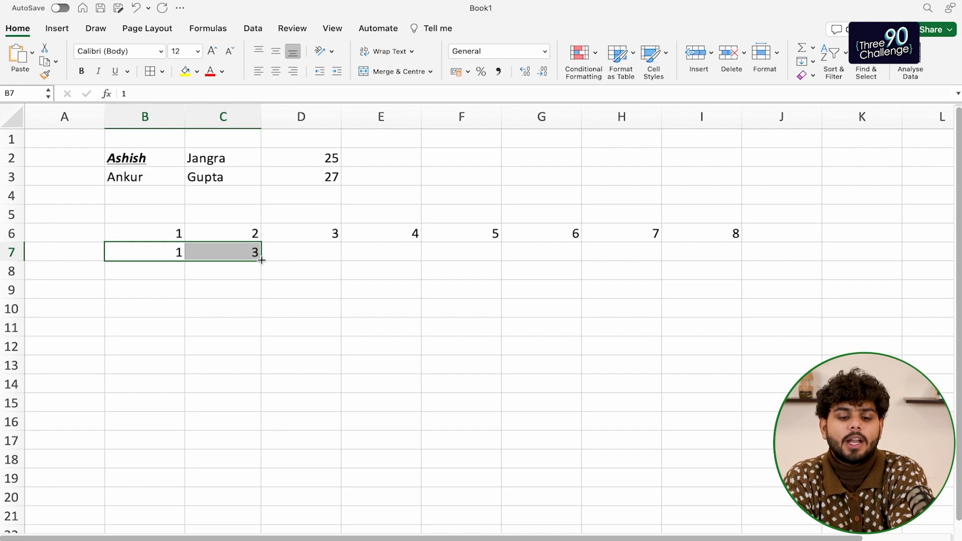
drag(262, 261, 733, 257)
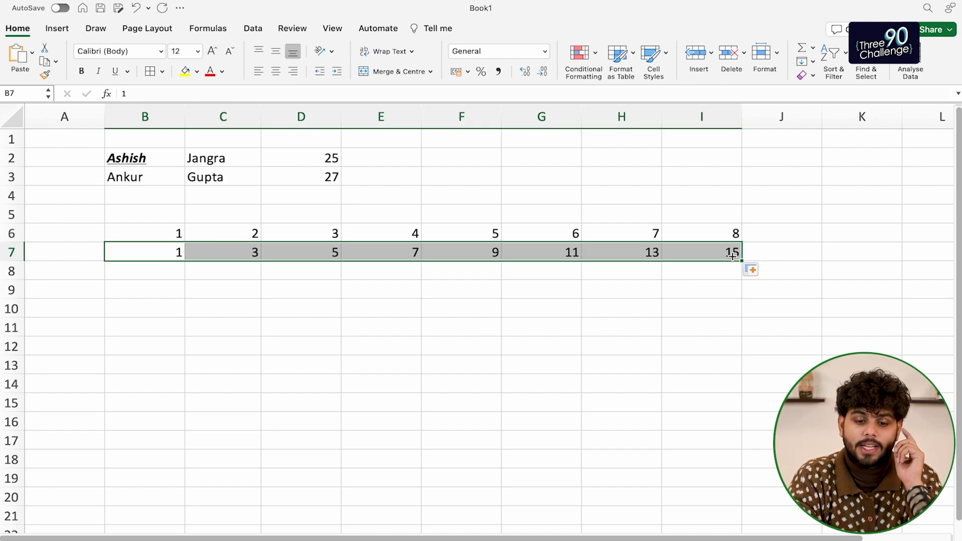
click(344, 269)
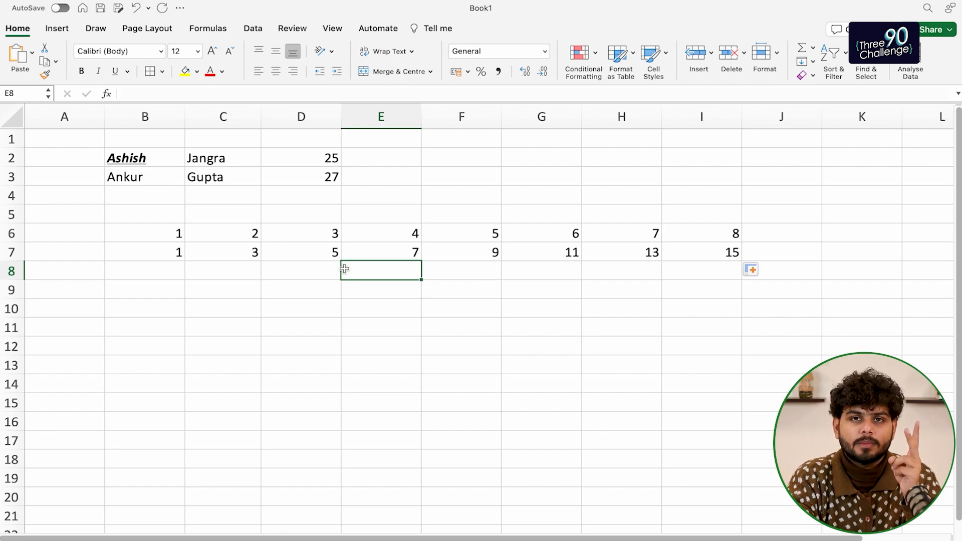
Enter 1 in B8 and C8 and fill the 1s across row 8 to column I
click(170, 269)
text(1)
key(Tab)
text(1)
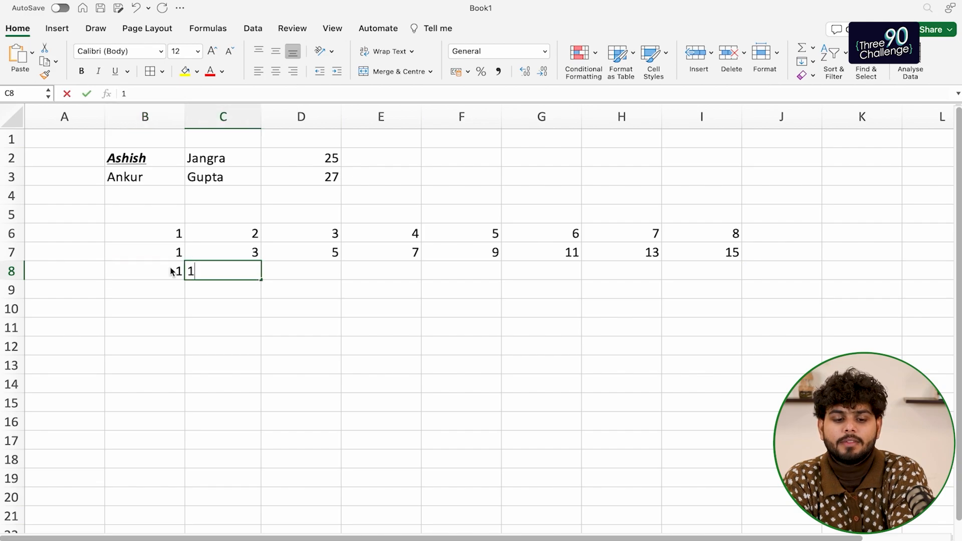
click(171, 268)
key(shift+Right)
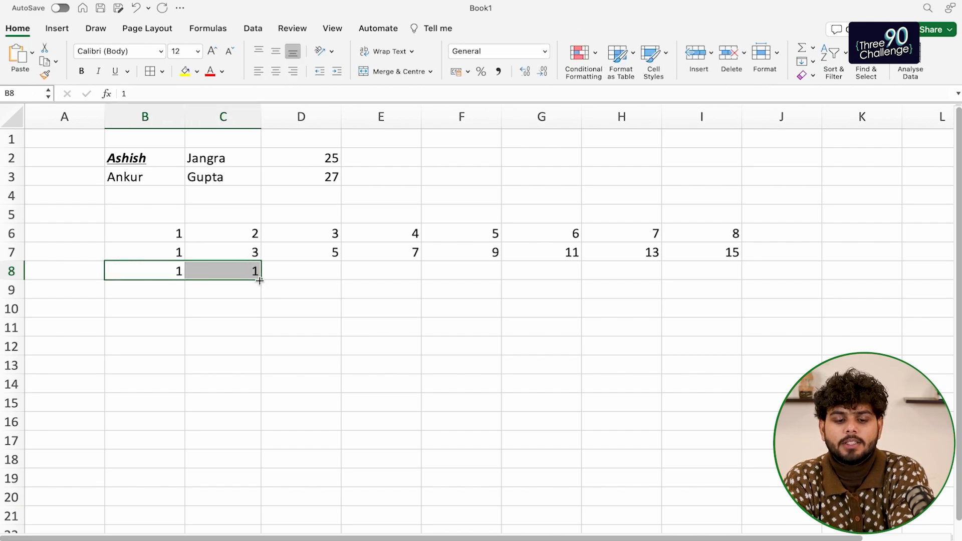
drag(261, 279, 742, 281)
click(415, 303)
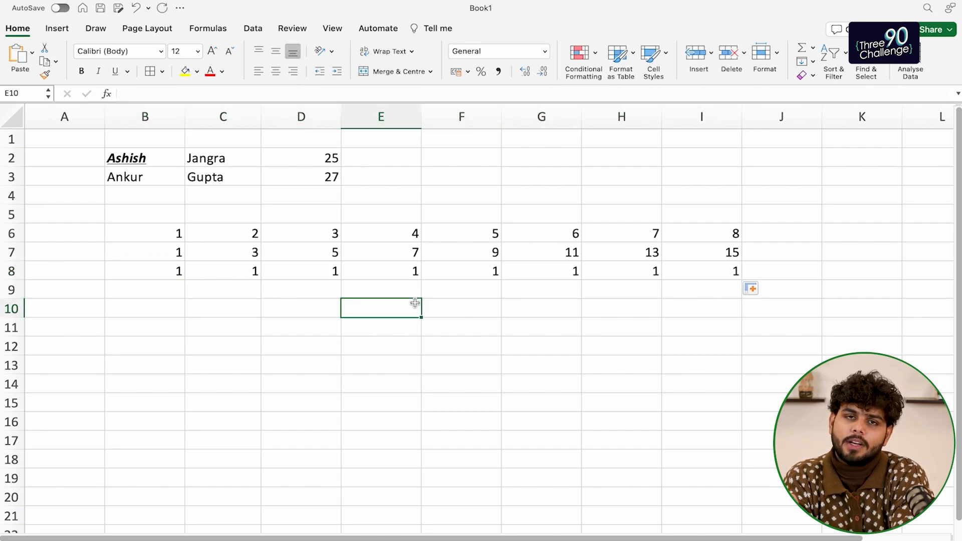
Select cells B6 through B8 in column B
key(Left)
key(Left)
key(Left)
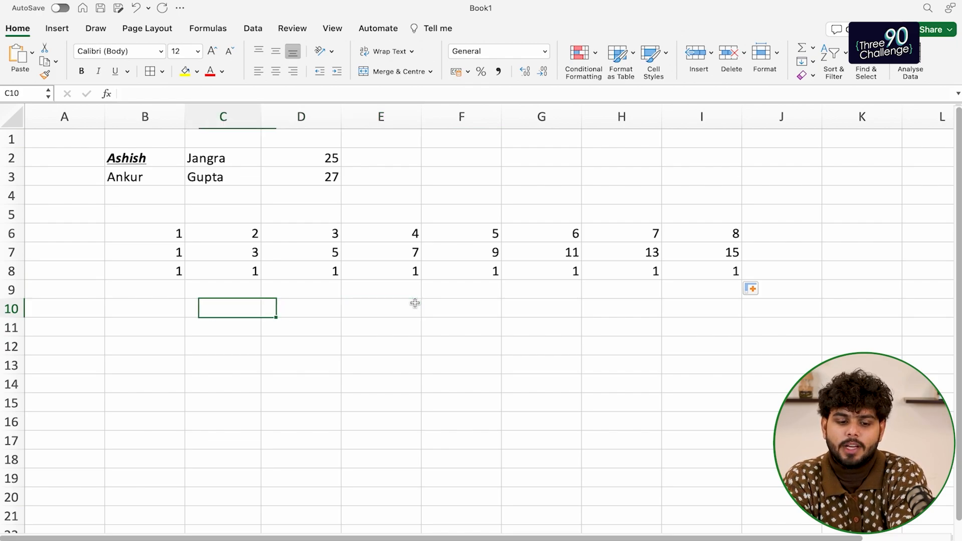
key(Up)
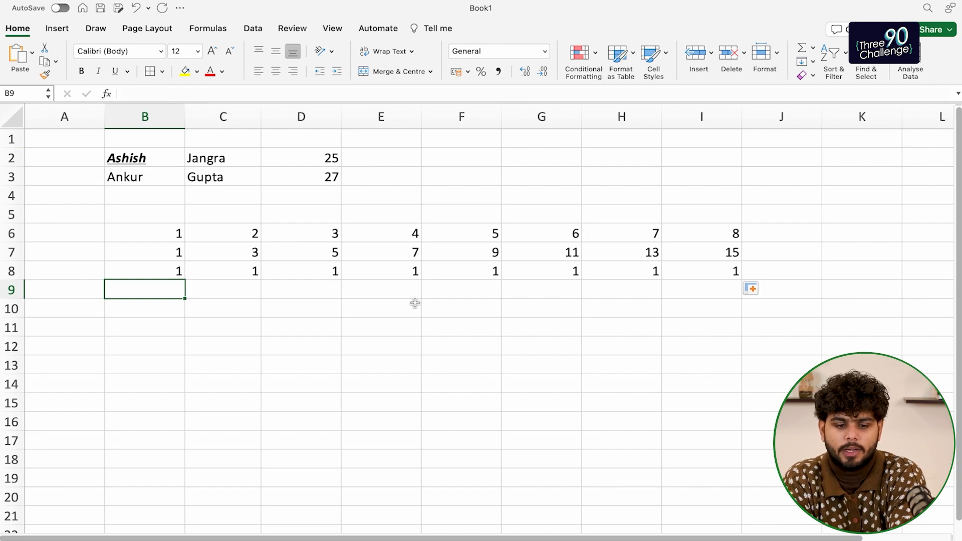
key(Up)
key(Up)
key(Down)
key(shift+Right)
key(shift+Right)
key(shift+Right)
key(shift+Right)
key(shift+Right)
key(shift+Right)
key(shift+Right)
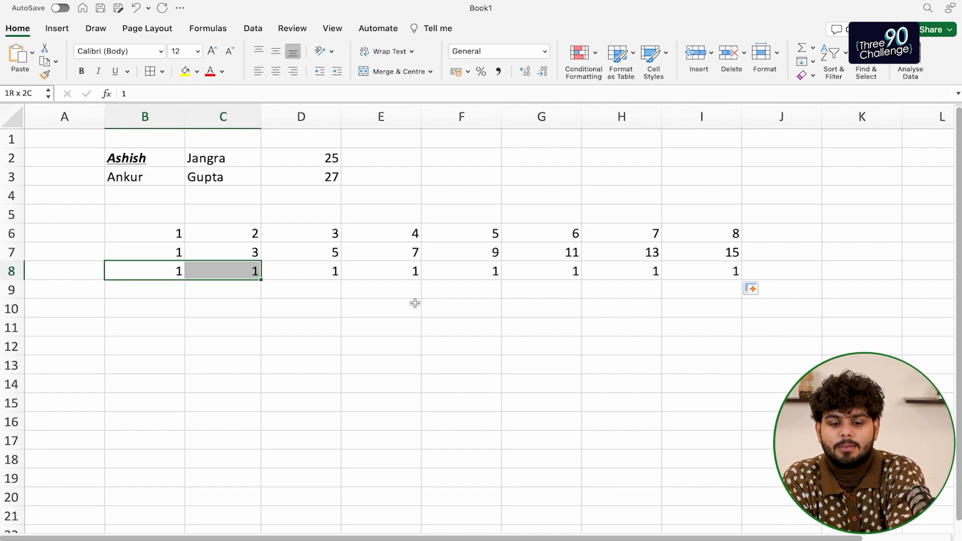
key(Left)
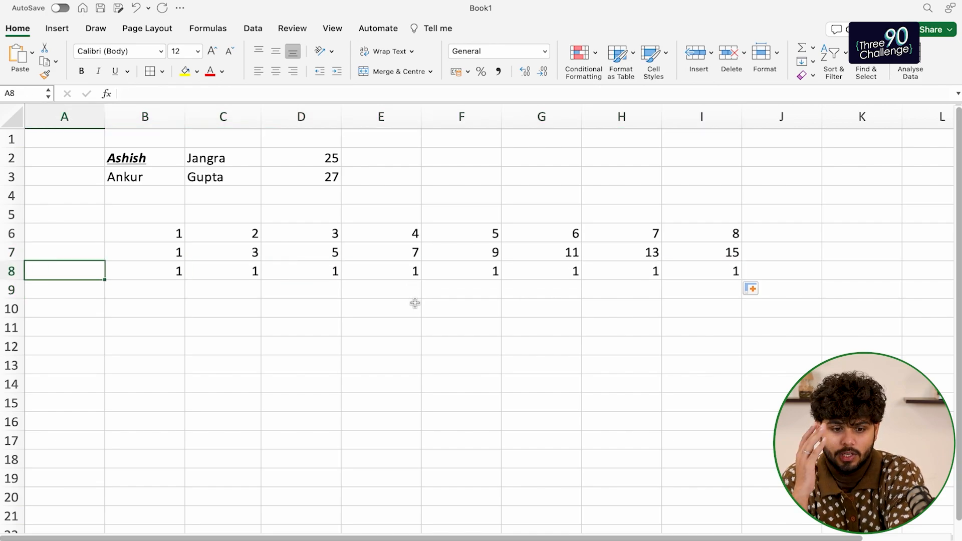
key(Right)
key(Up)
key(Up)
key(shift+Down)
key(shift+Down)
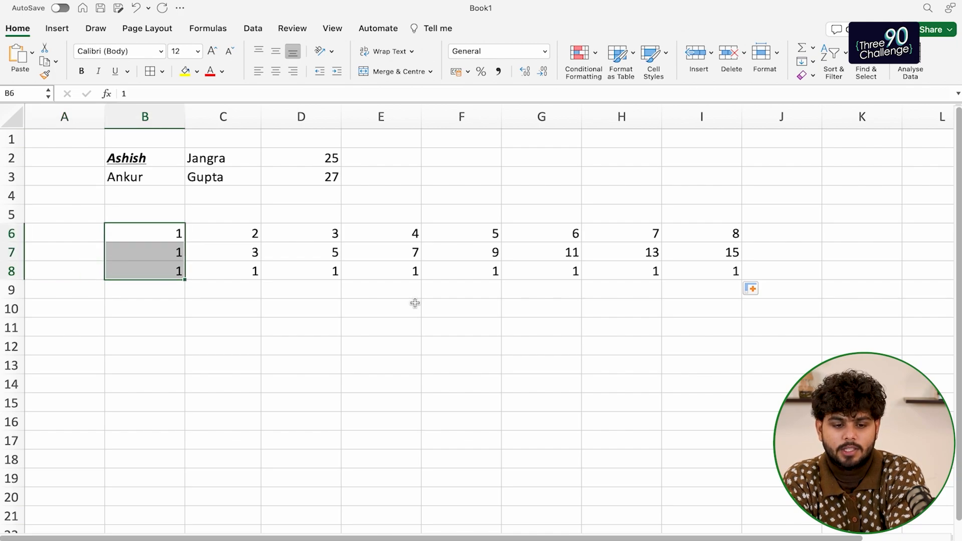
drag(184, 279, 185, 350)
drag(245, 232, 259, 357)
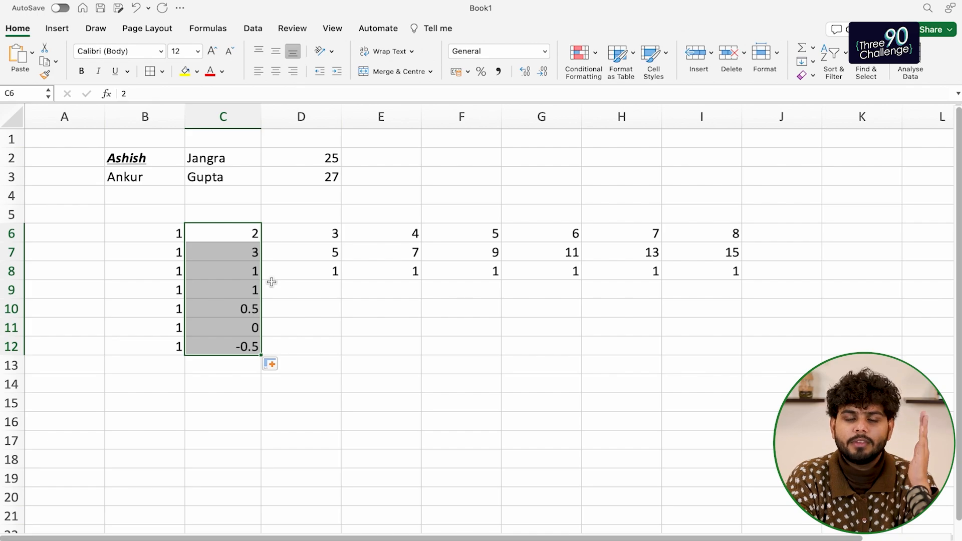
click(303, 311)
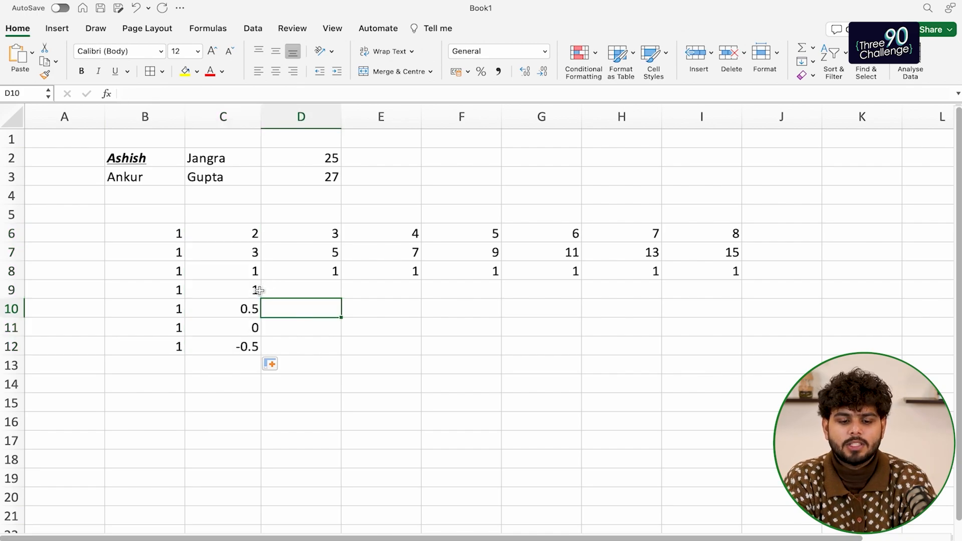
drag(259, 290, 260, 348)
key(Delete)
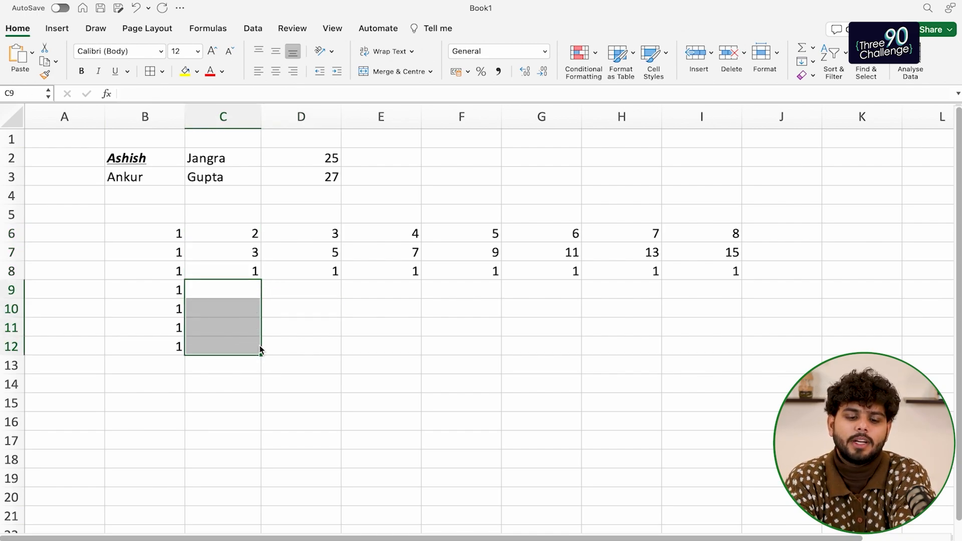
key(Up)
key(Down)
key(Left)
key(Down)
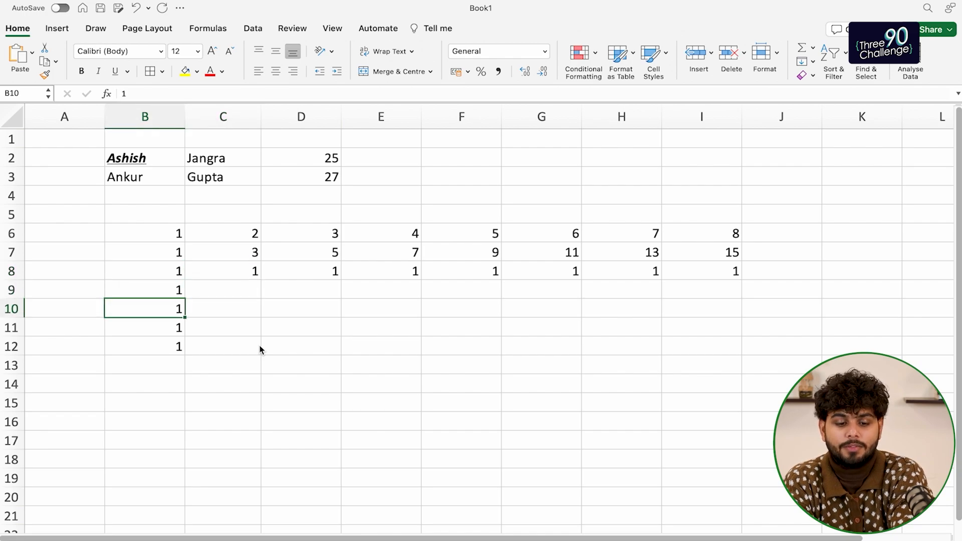
key(Right)
key(Up)
text(1)
key(Return)
text(2)
key(Return)
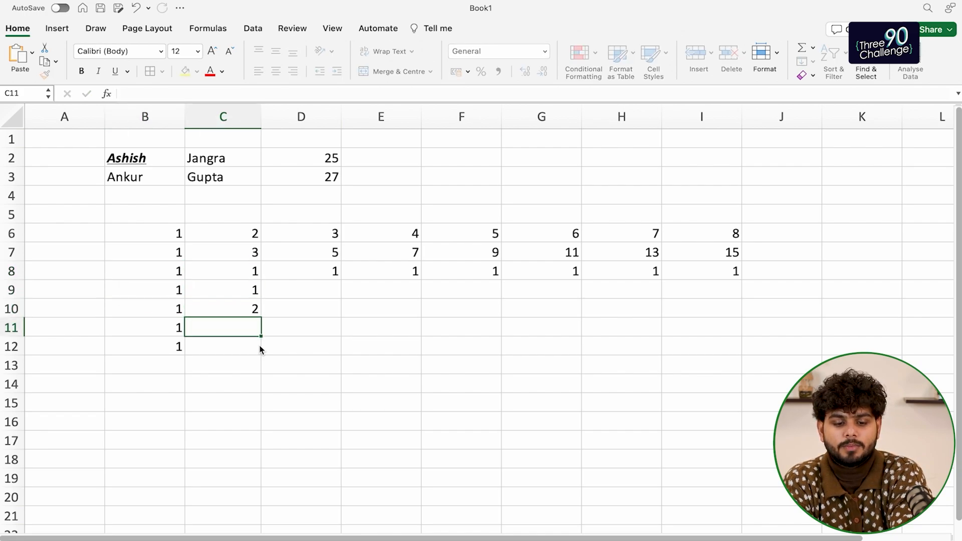
key(Up)
key(Up)
key(shift+Down)
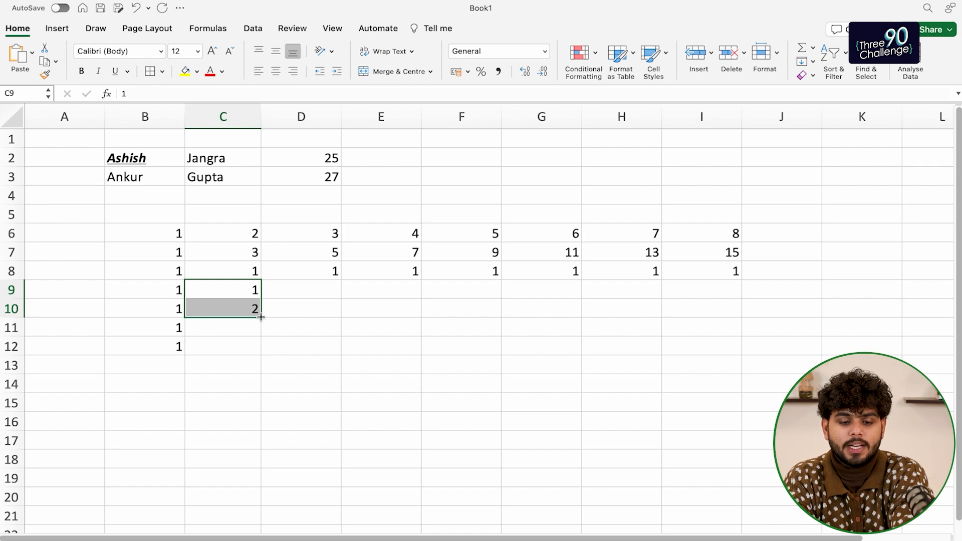
drag(261, 317, 262, 349)
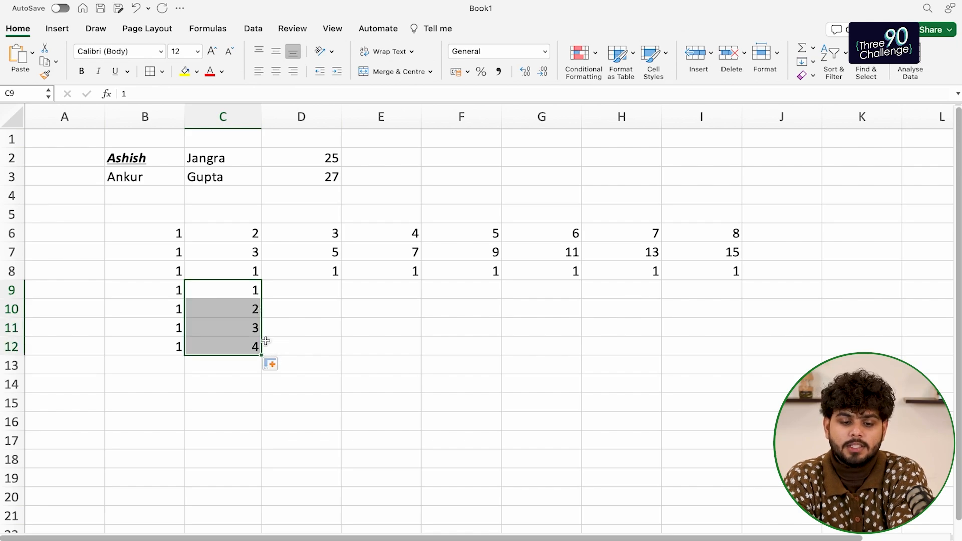
click(316, 294)
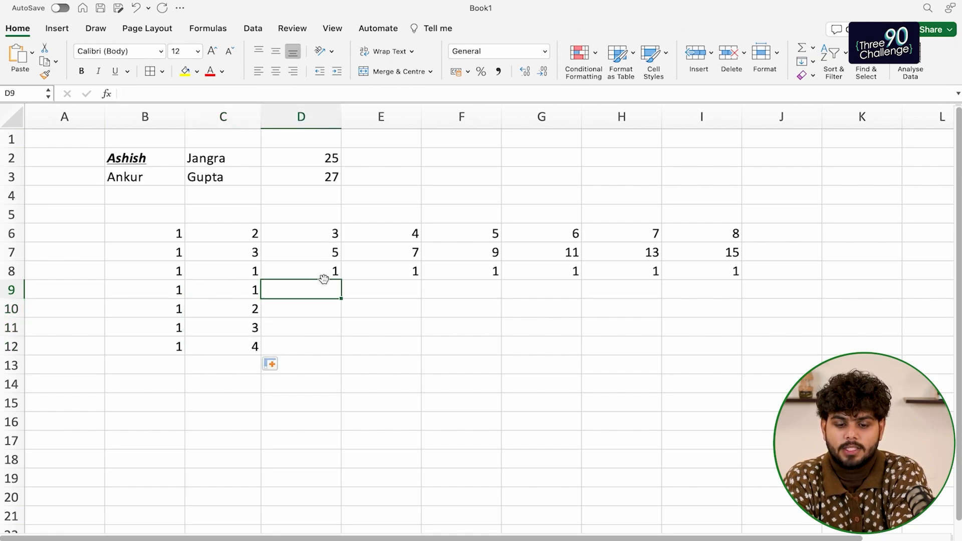
text(3)
key(Right)
key(Up)
key(Left)
key(shift+Down)
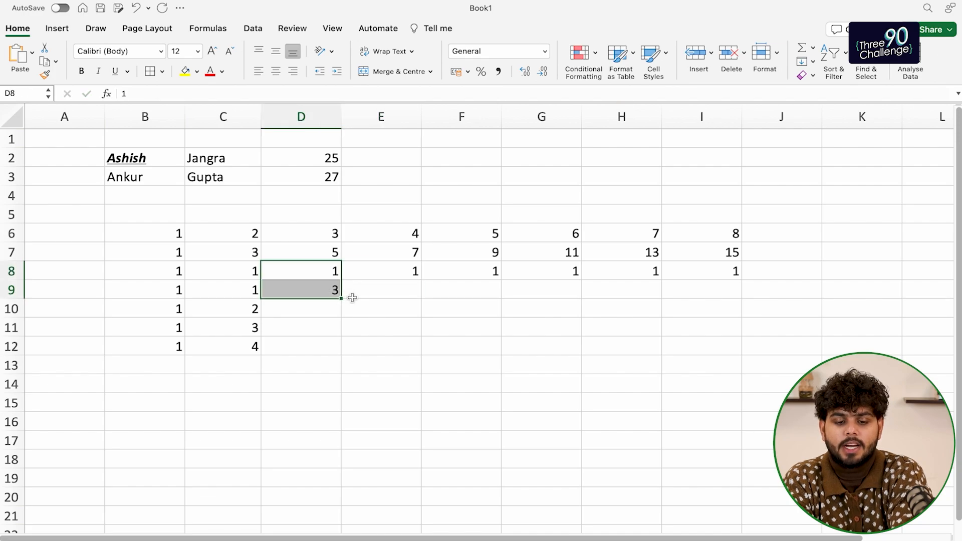
drag(341, 298, 337, 351)
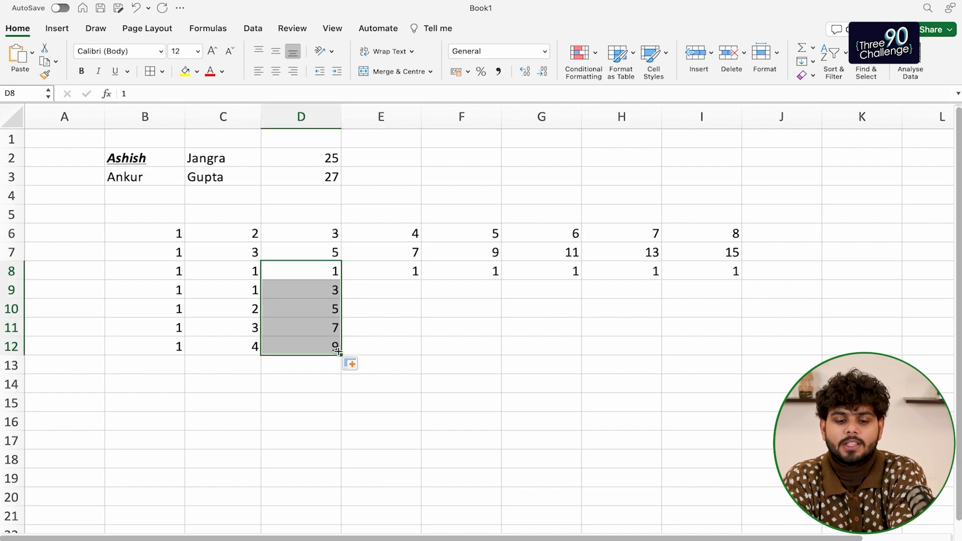
click(400, 273)
key(Down)
text(10)
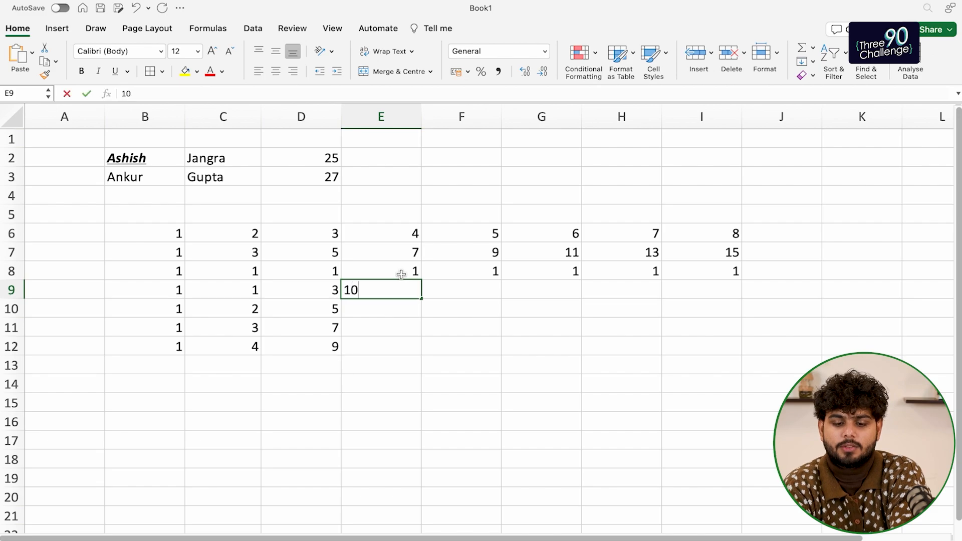
key(Return)
drag(402, 275, 403, 279)
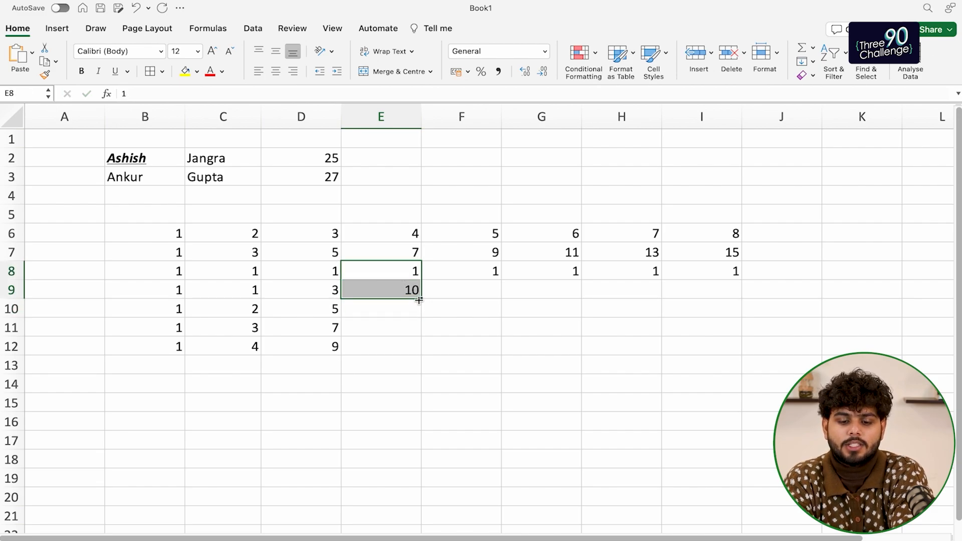
drag(427, 300, 429, 354)
click(464, 345)
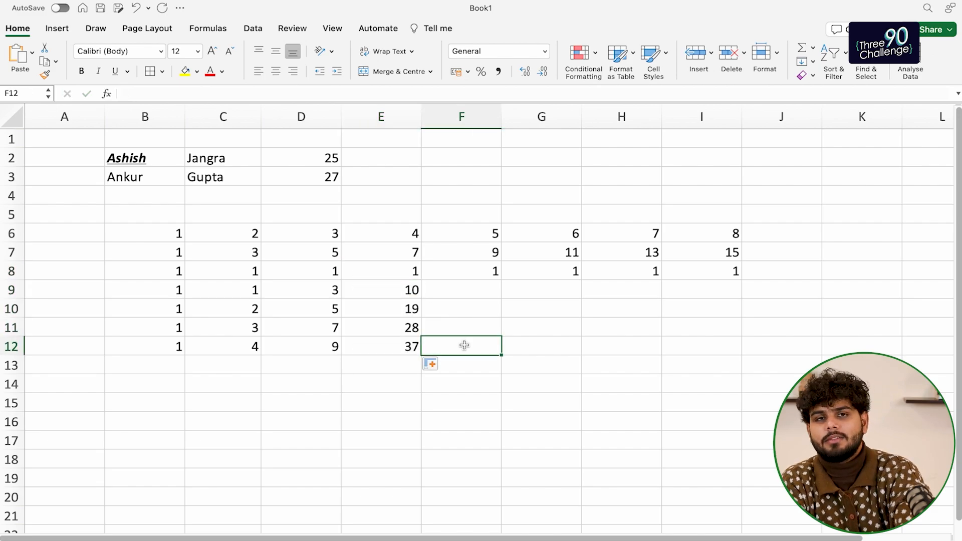
key(super+z)
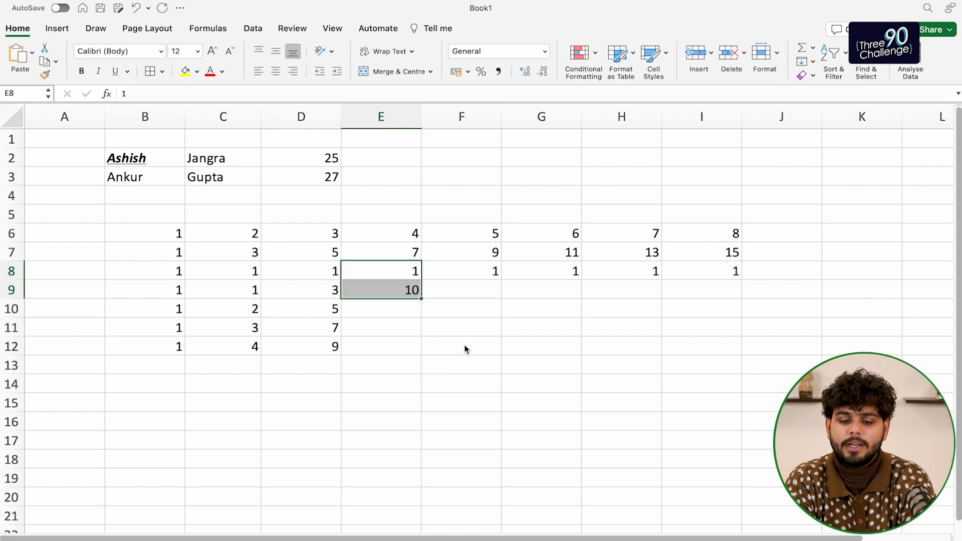
key(super+z)
key(super+z)
key(super+z)
key(super+z)
key(super+z)
key(super+z)
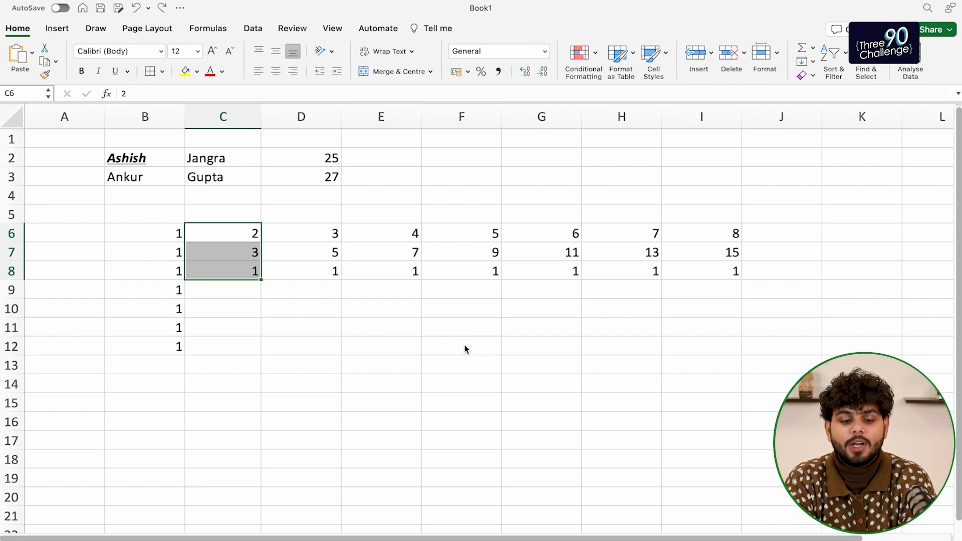
key(super+z)
drag(145, 270, 148, 288)
Enter A and B in B9:C9 and fill the alternating pattern across to H9
click(148, 288)
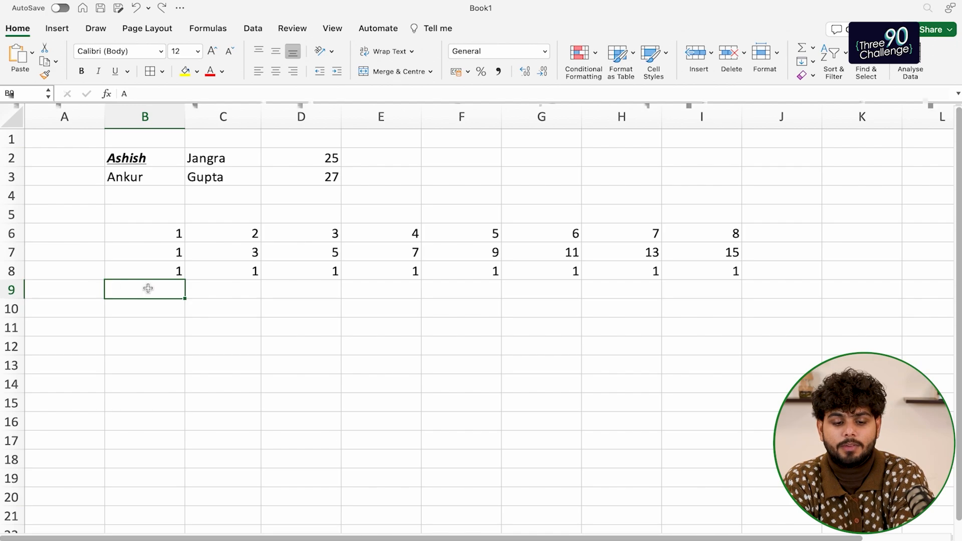
text(A)
key(Tab)
text(B)
key(Return)
key(Up)
key(Up)
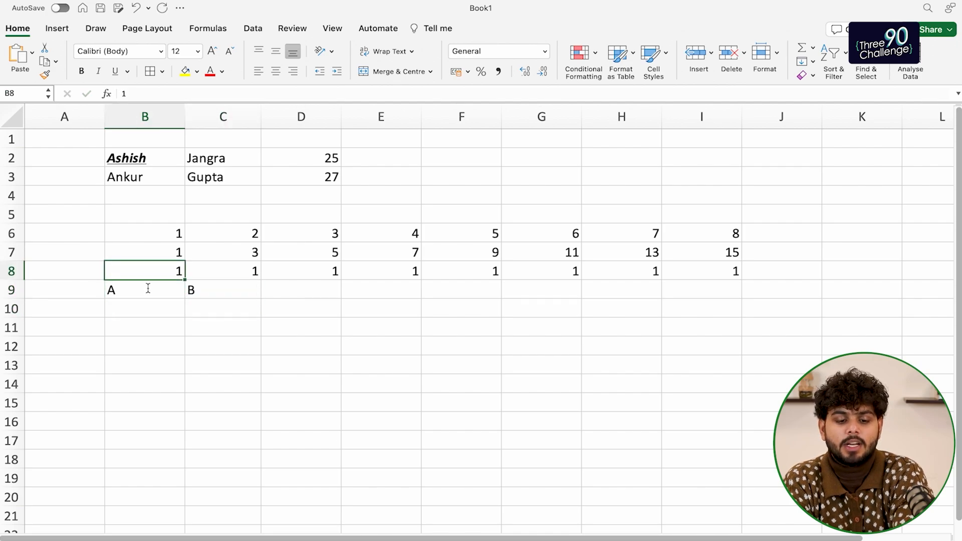
key(Down)
key(shift+Right)
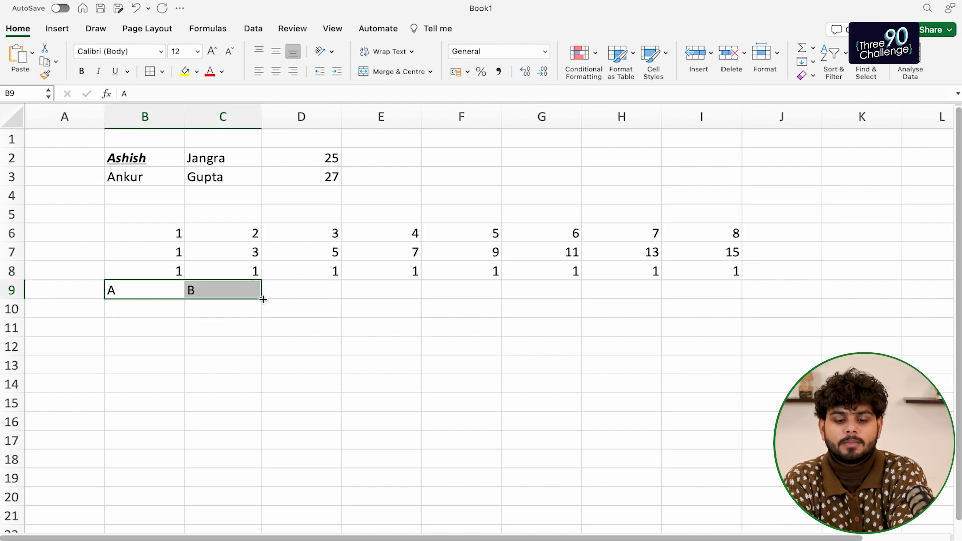
drag(260, 301, 662, 296)
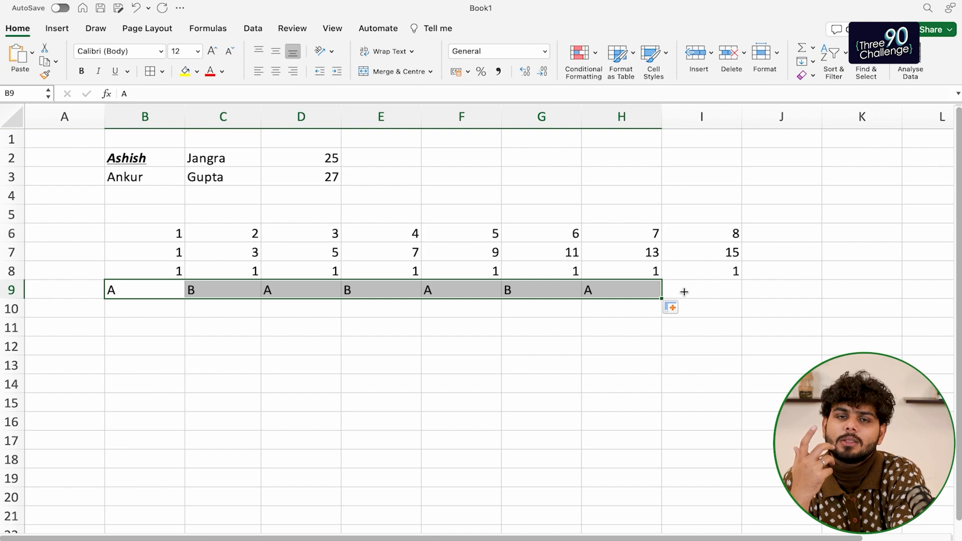
Enter A in cell B10
click(129, 310)
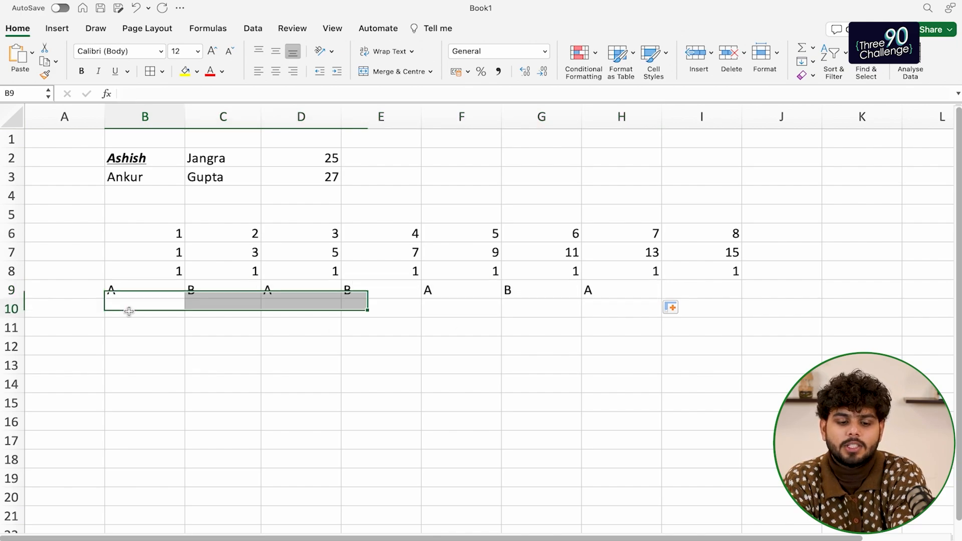
text(A)
key(Return)
key(Right)
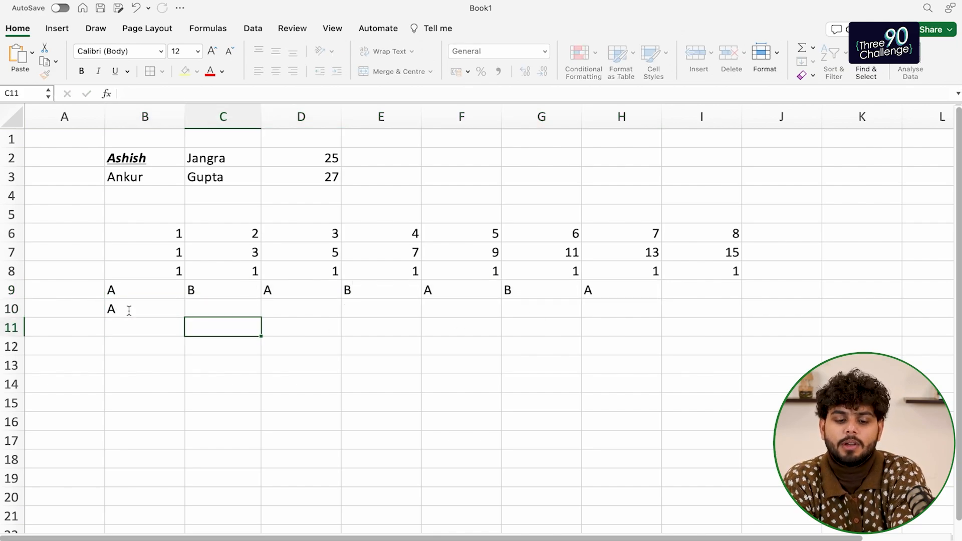
key(Up)
text(A)
click(137, 326)
key(Up)
key(shift+Right)
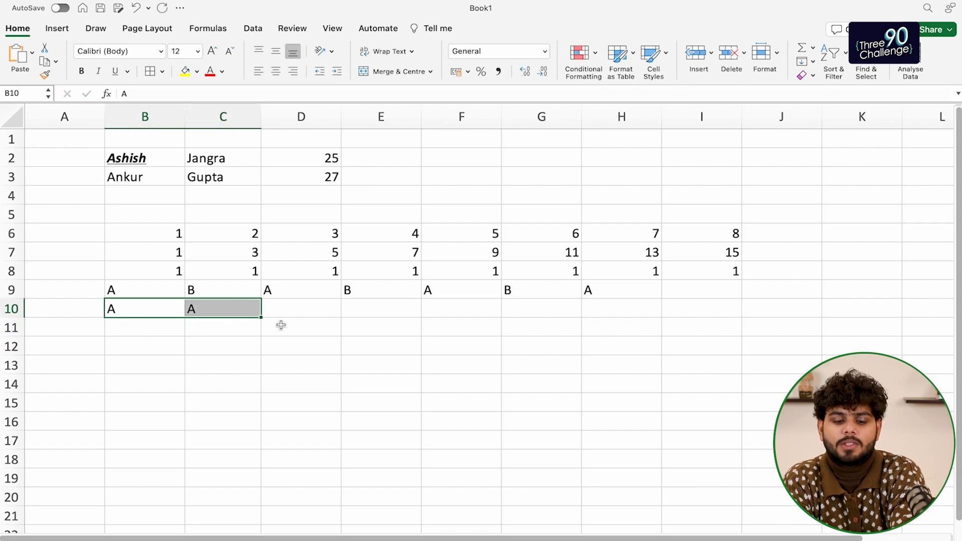
drag(260, 318, 749, 309)
click(626, 347)
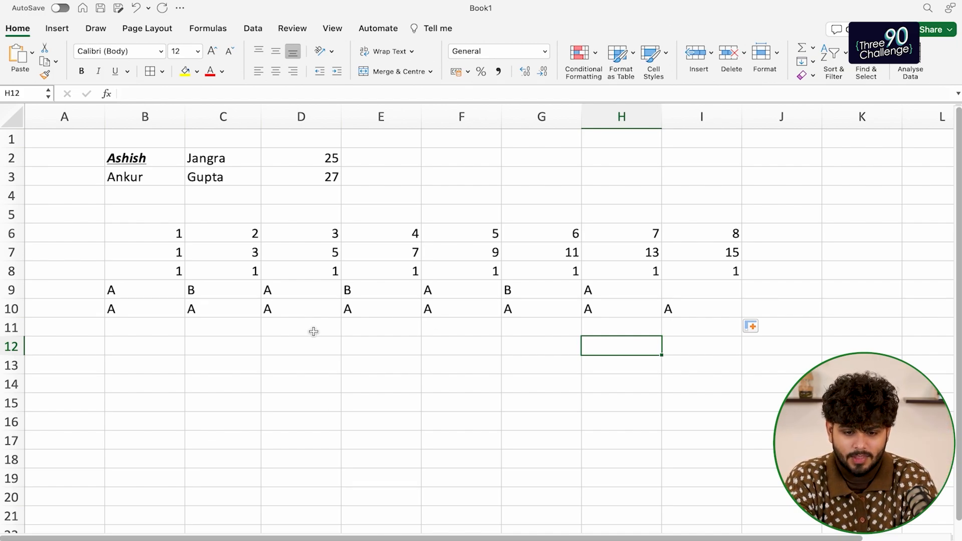
drag(167, 235, 728, 227)
click(189, 247)
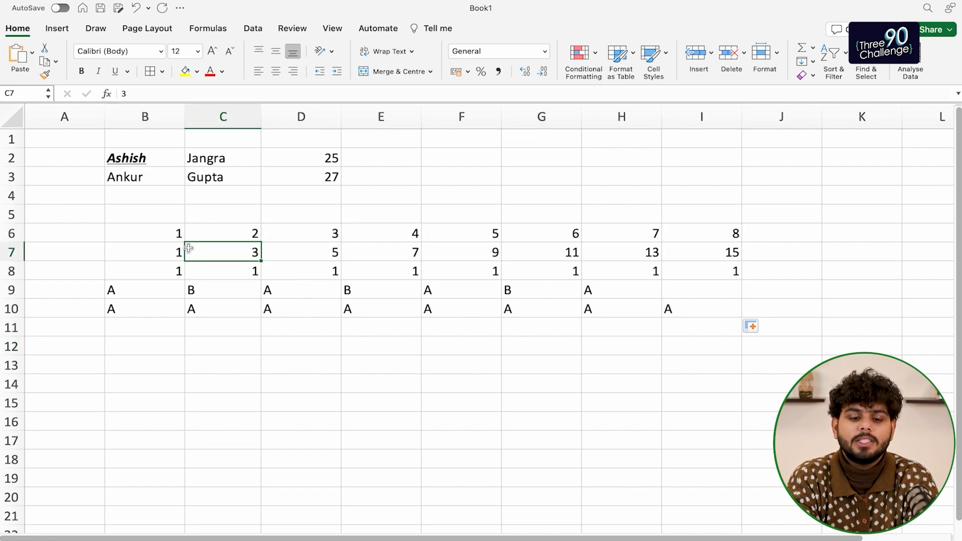
drag(173, 239, 734, 236)
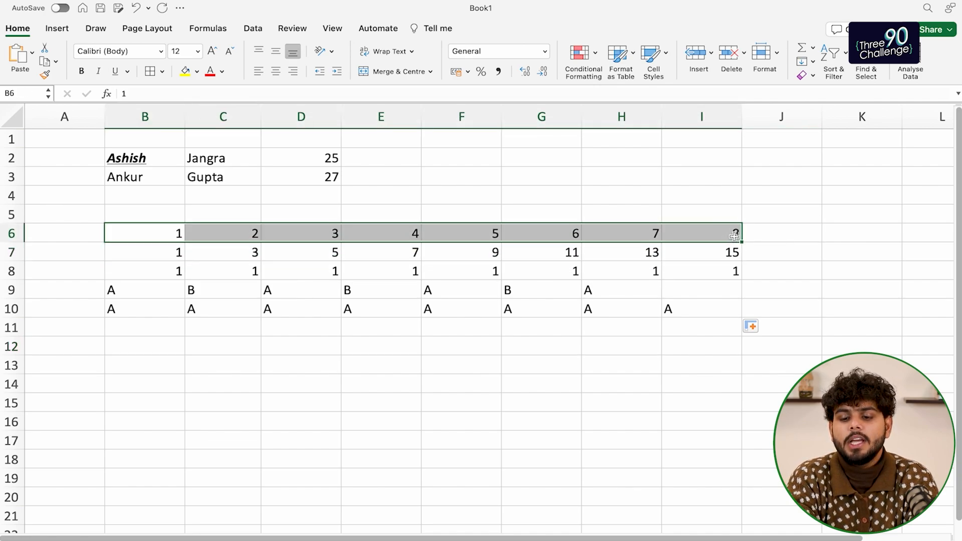
click(785, 239)
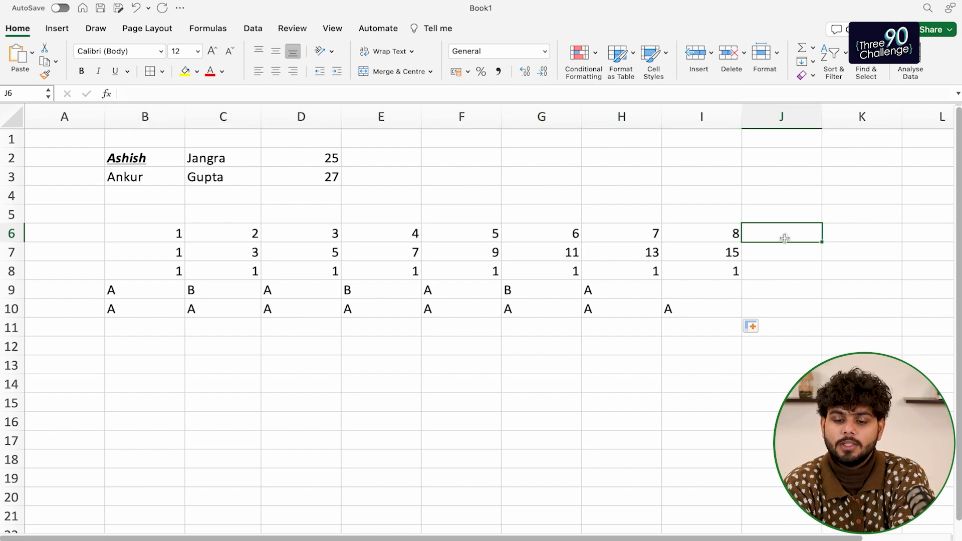
text(=sum()
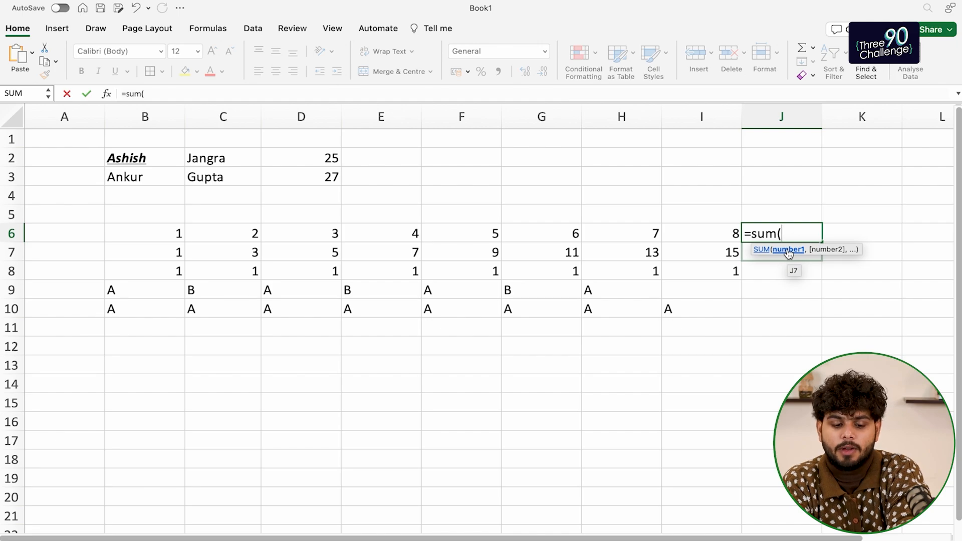
Complete =SUM(1,2,3) in J6 so it shows 6, cancelling a trial edit afterwards
text(1,)
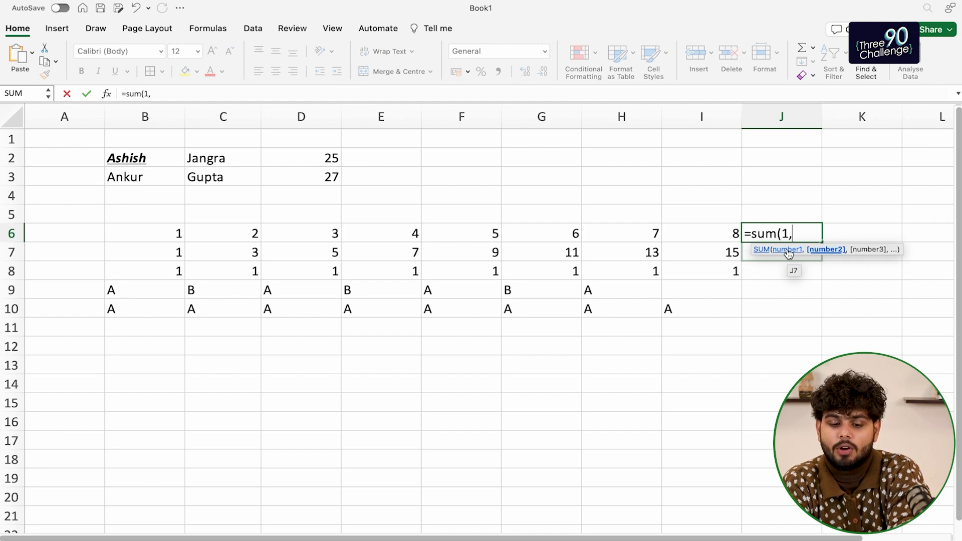
text(2,3))
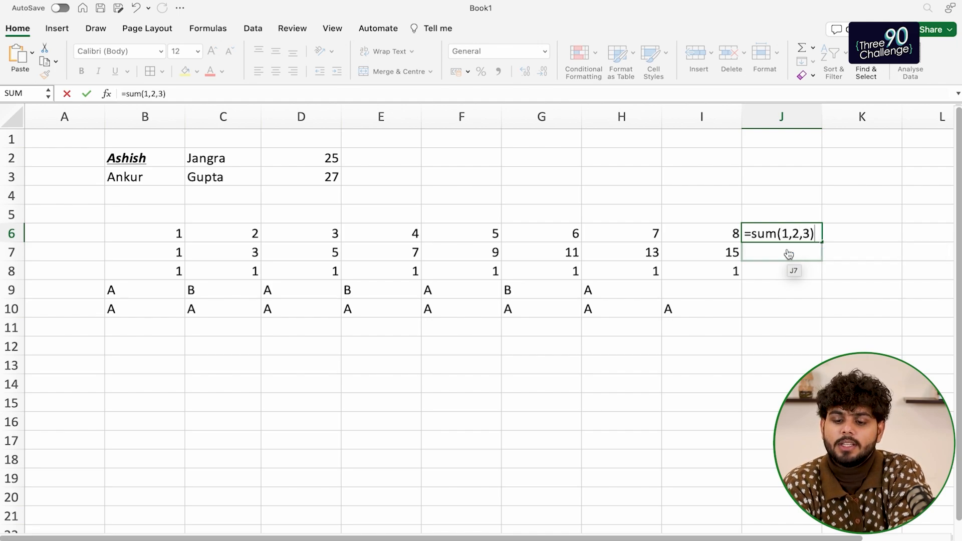
key(ctrl+Return)
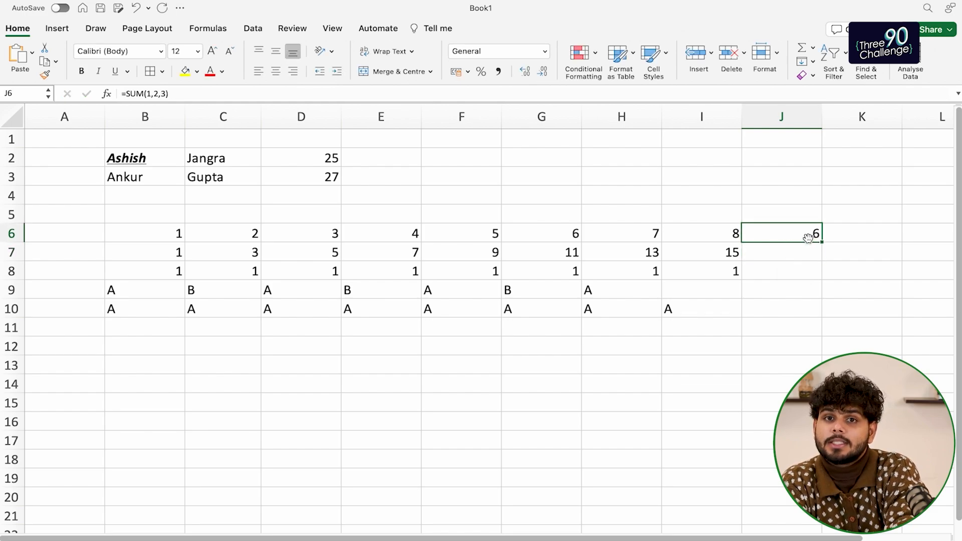
drag(176, 93, 120, 94)
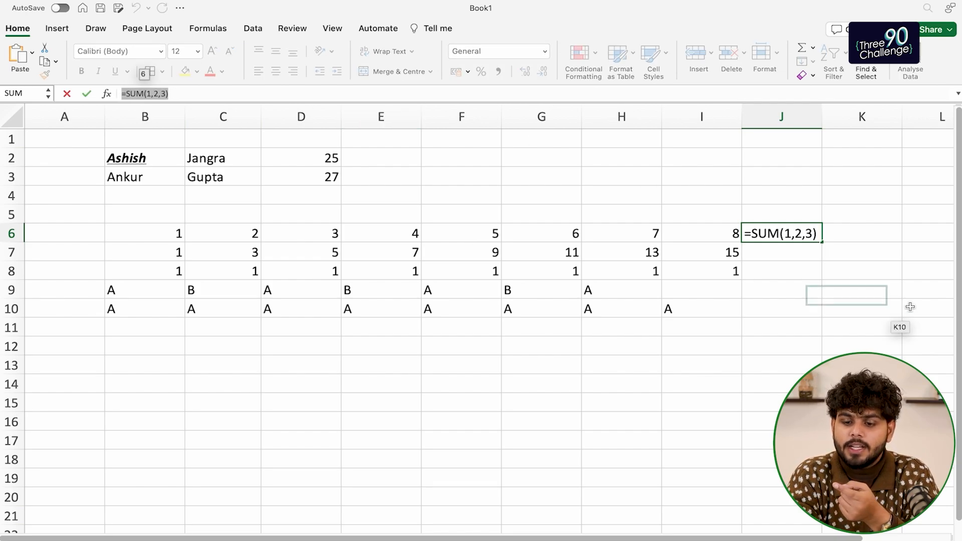
text(=)
click(780, 252)
key(Escape)
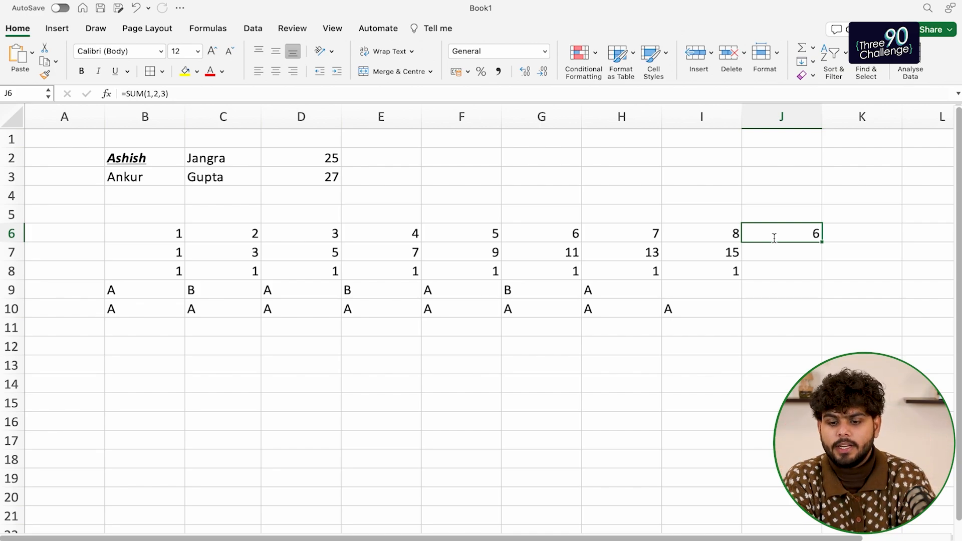
key(Down)
key(Up)
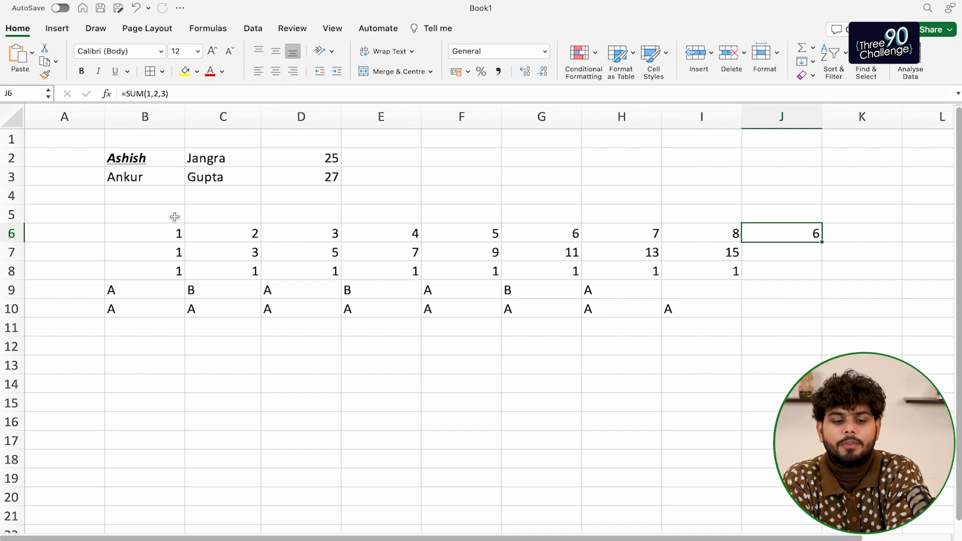
Replace 1,2,3 in J6's SUM with B6, C6, D6, E6, correcting a mistyped E5
drag(151, 232, 676, 243)
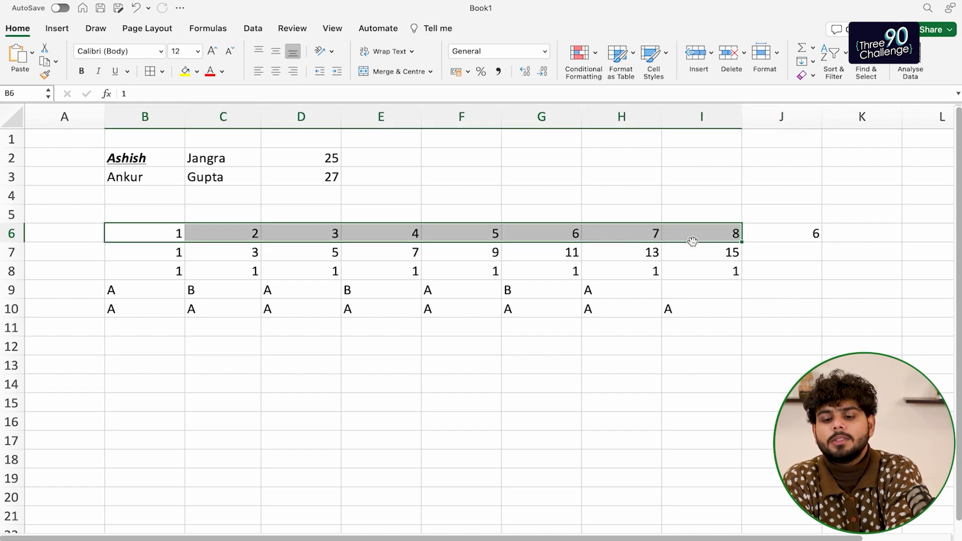
click(775, 238)
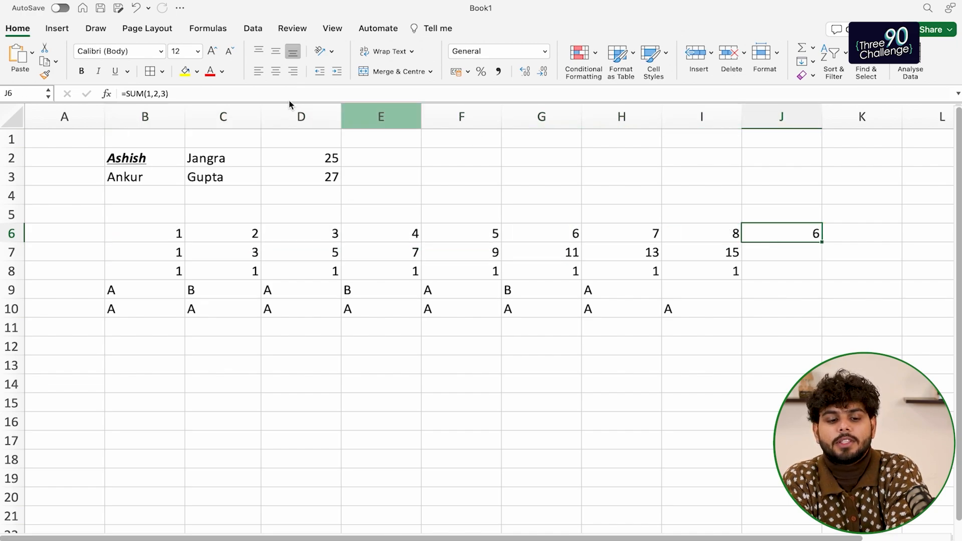
click(147, 94)
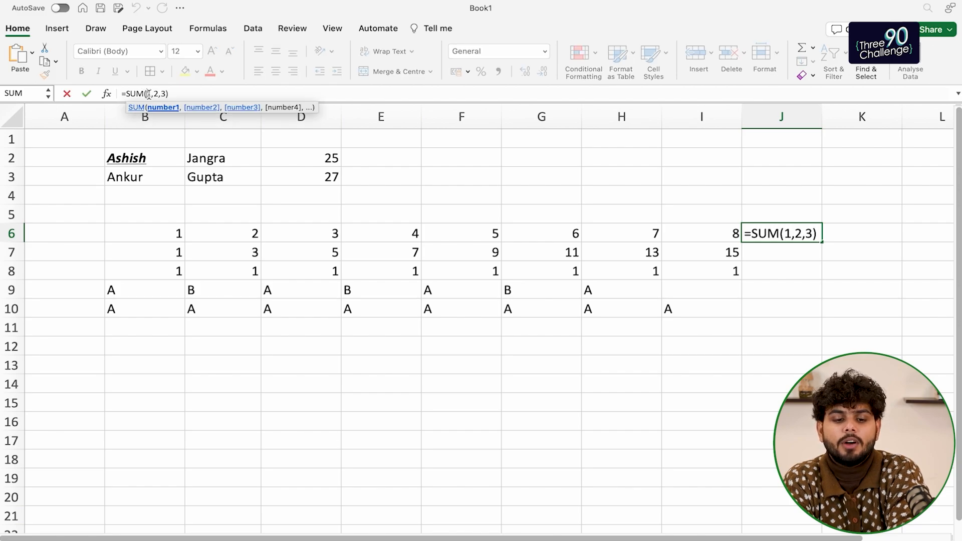
key(shift+Right)
key(shift+Right)
key(shift+Right)
key(shift+Right)
key(shift+Right)
key(BackSpace)
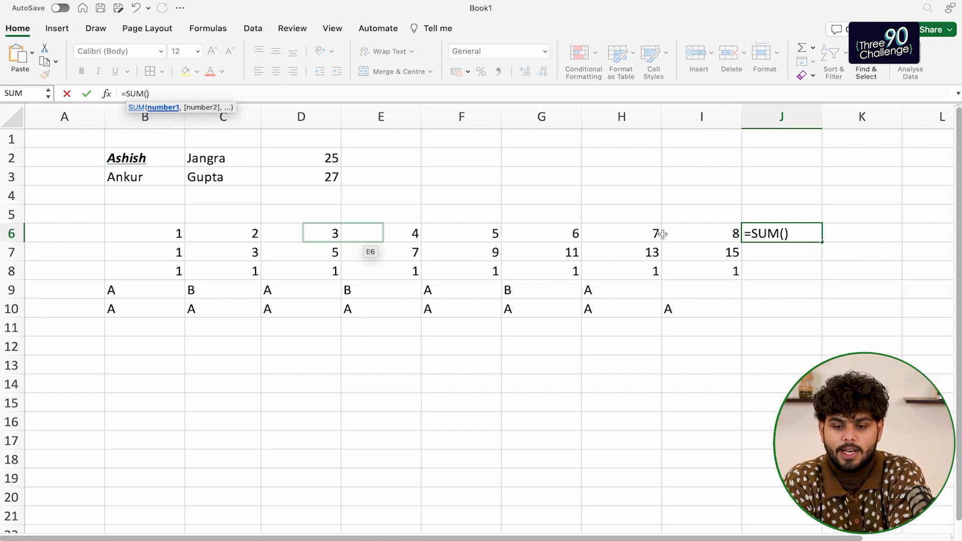
text(B6)
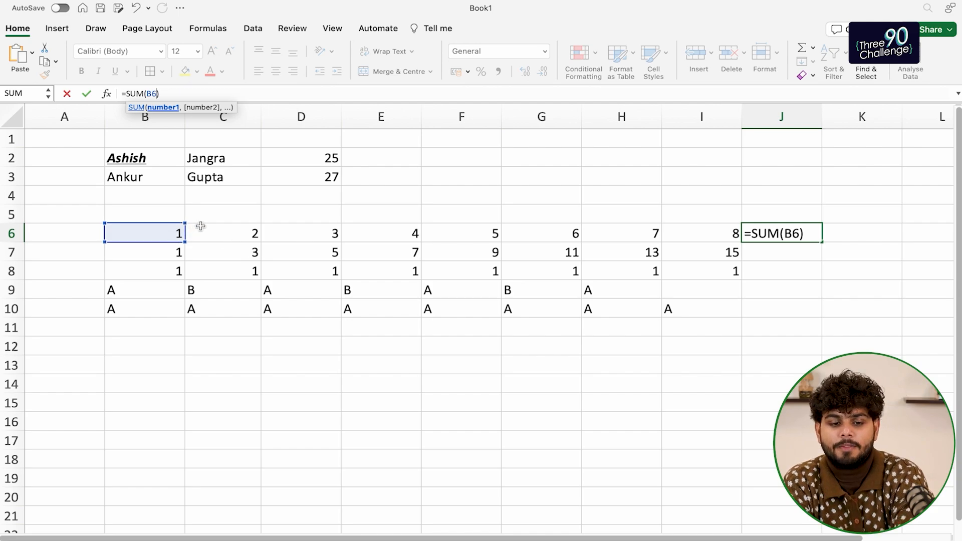
text(,C6)
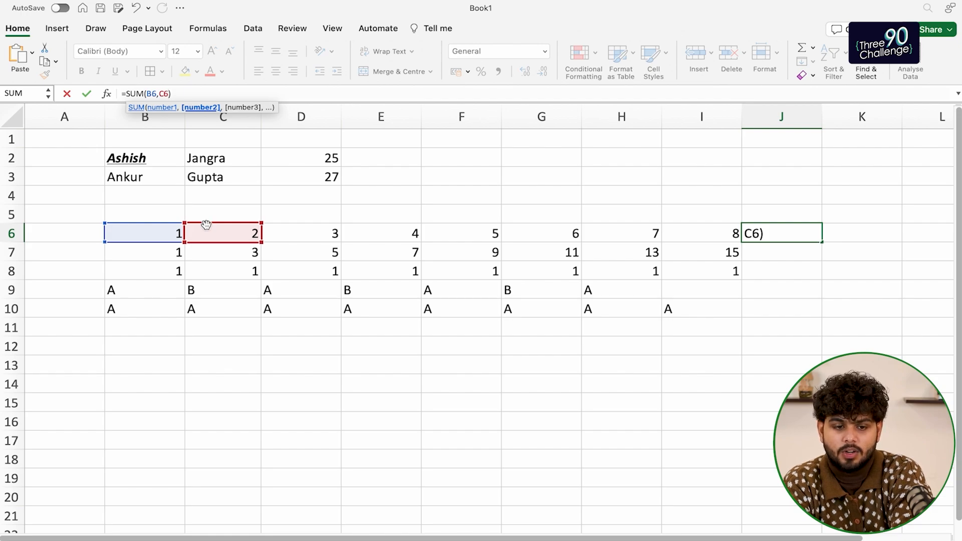
text(,D6)
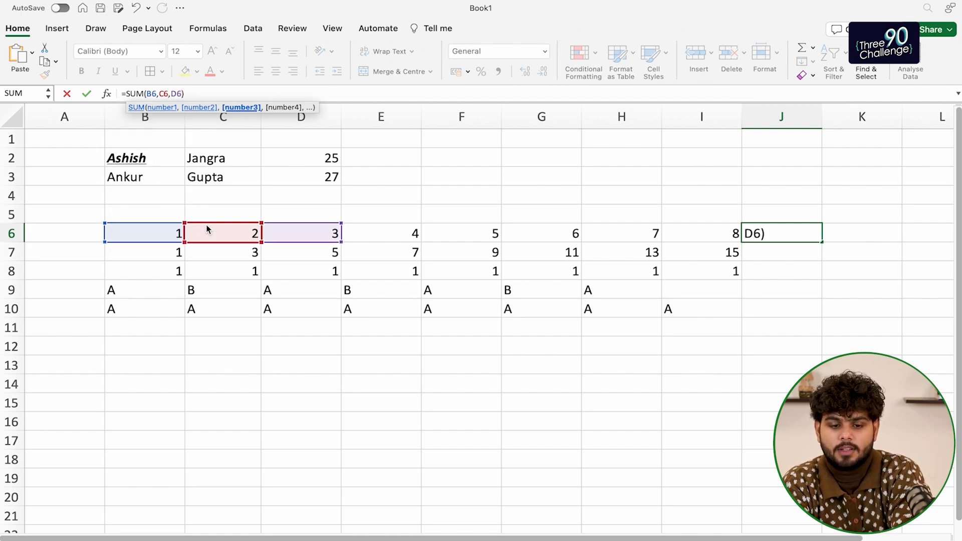
text(,E6,)
click(186, 94)
text(E5)
key(BackSpace)
text(6)
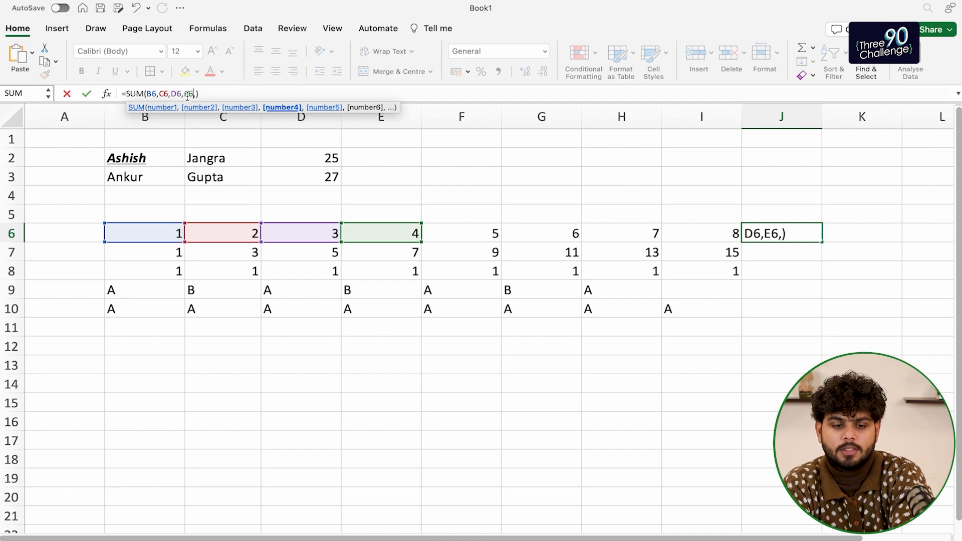
Add F6, G6, H6 and I6 to the SUM and commit it, showing 36
key(Right)
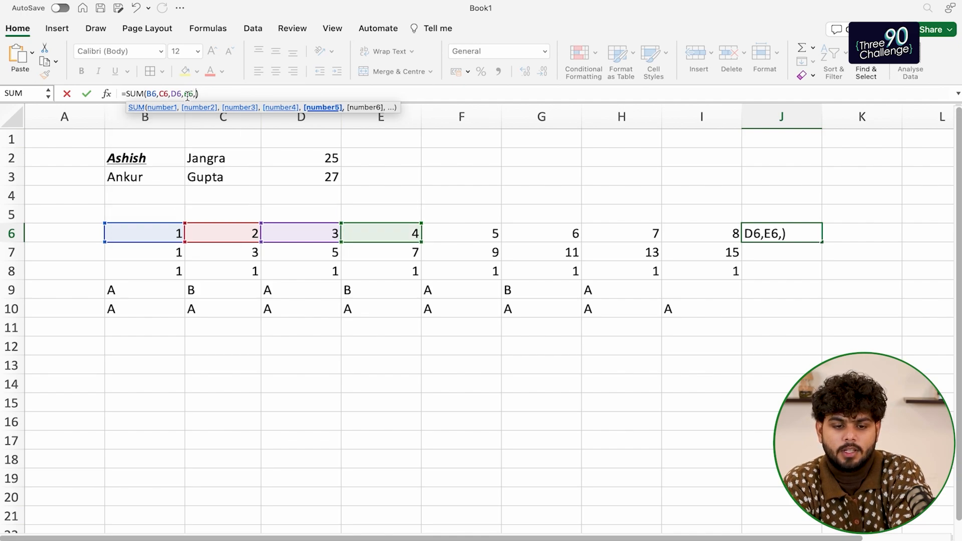
text(F6)
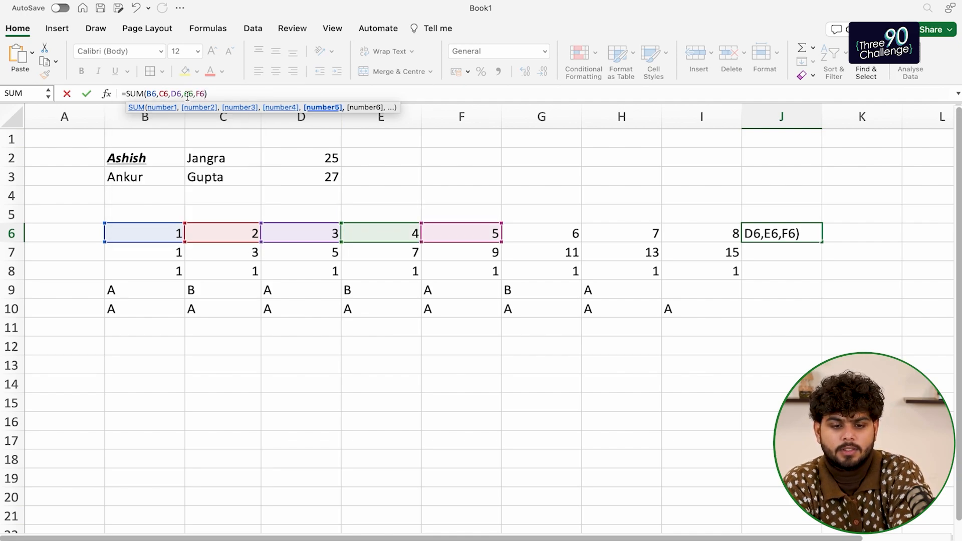
text(,G6,)
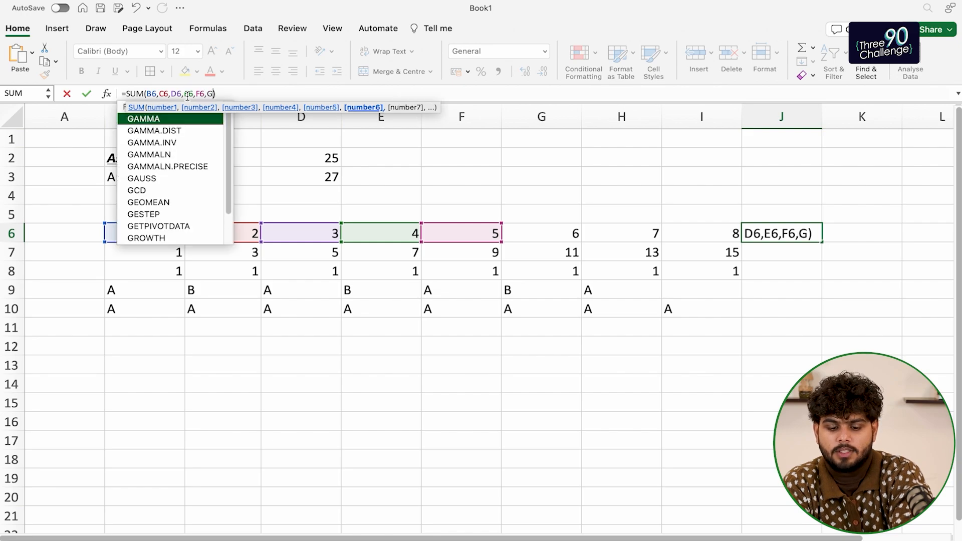
text(H)
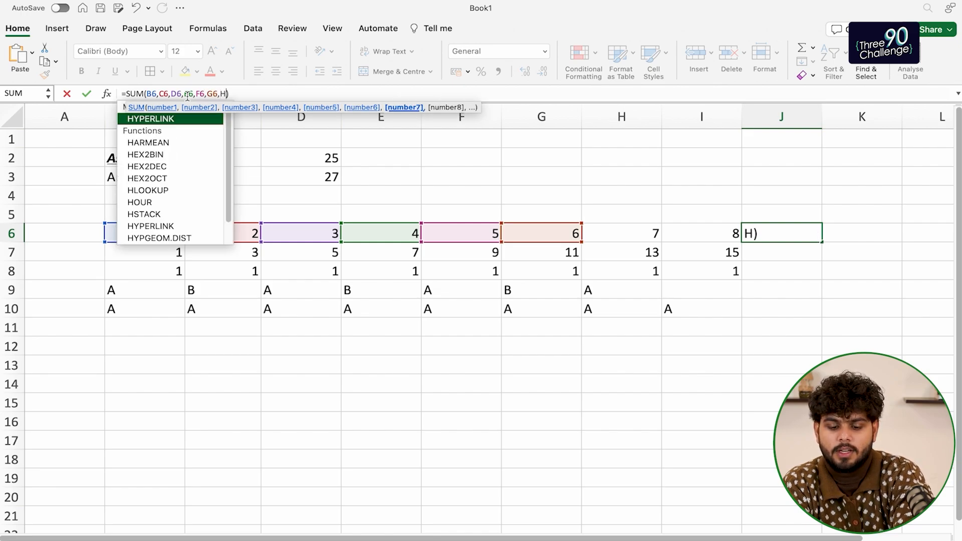
text(6,)
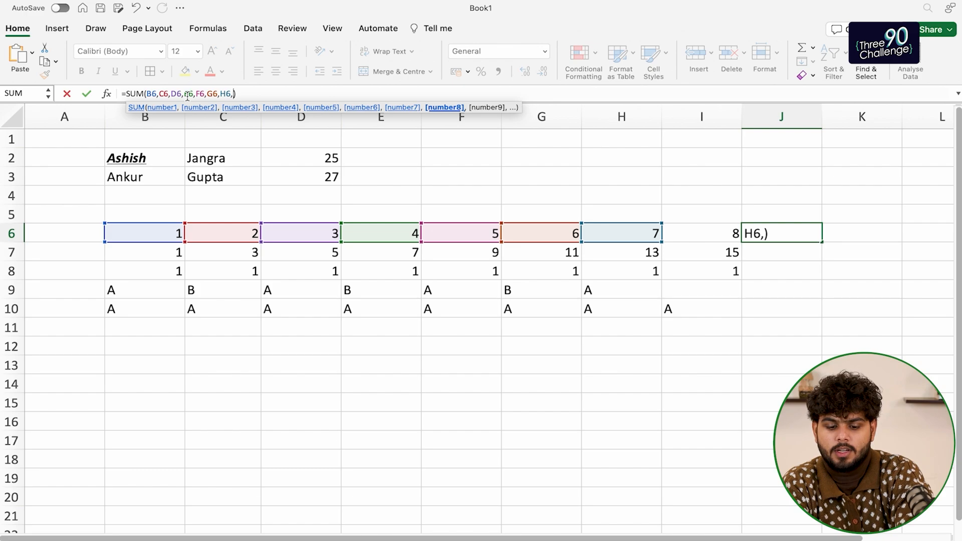
text(I6)
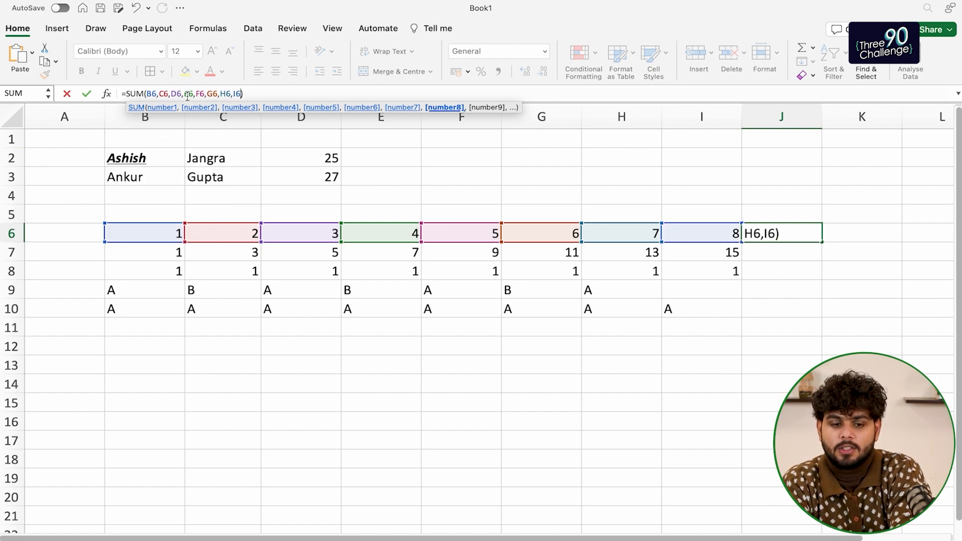
key(Return)
key(Up)
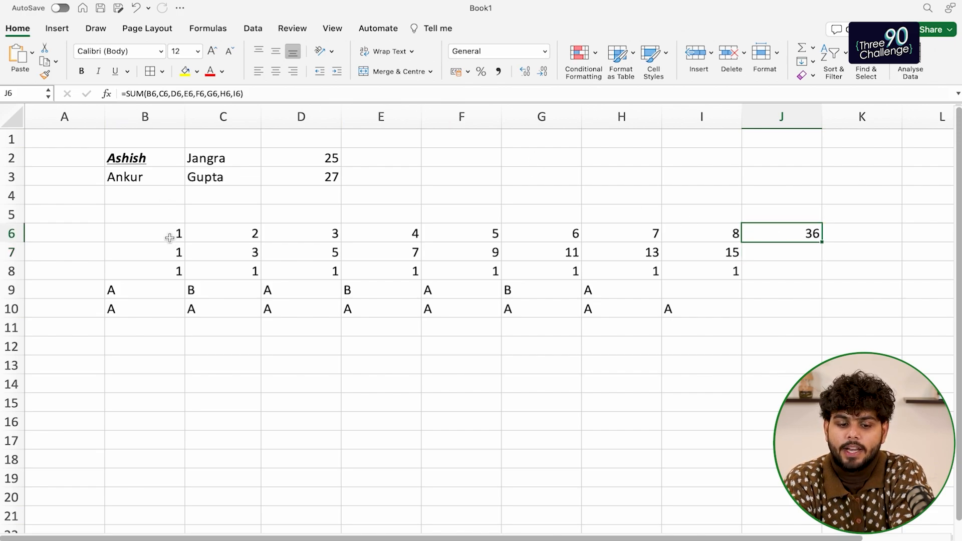
drag(170, 238, 708, 236)
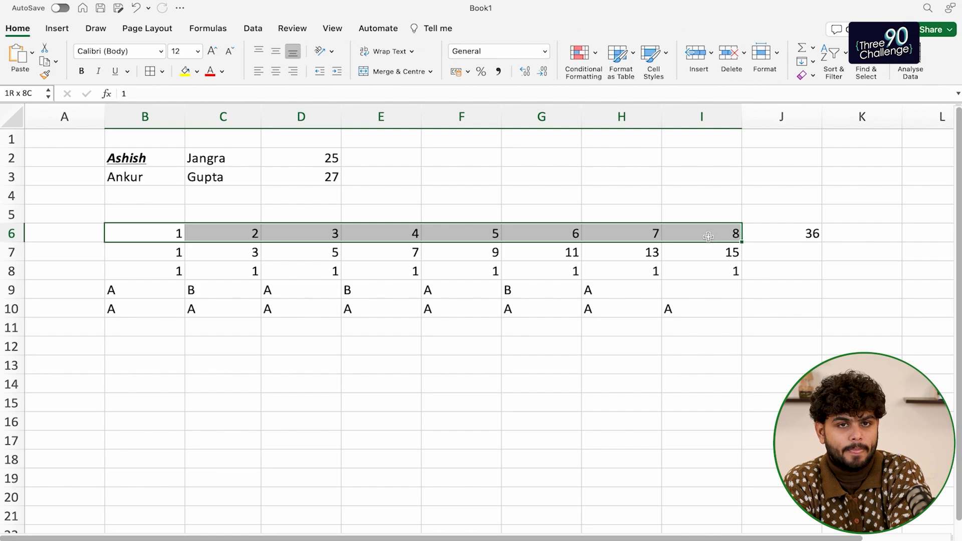
click(805, 244)
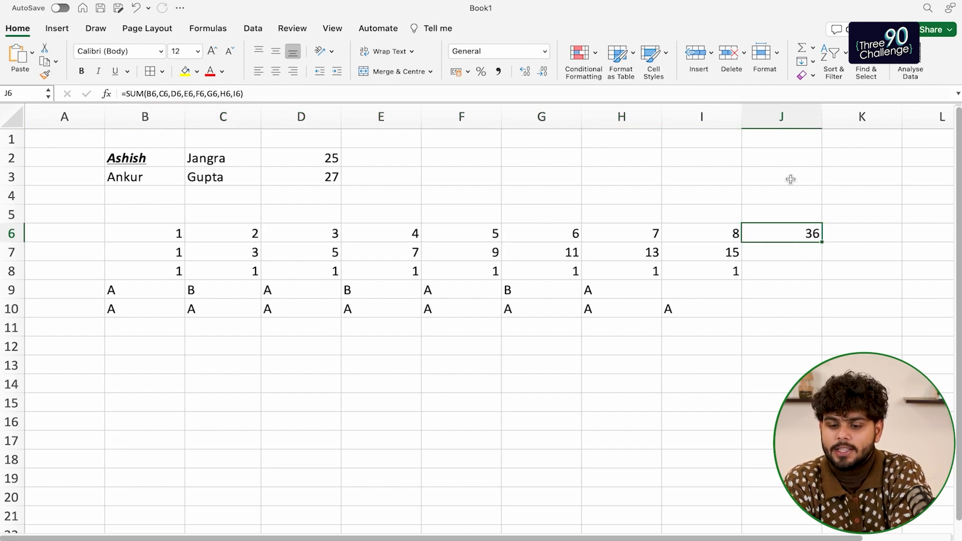
click(852, 231)
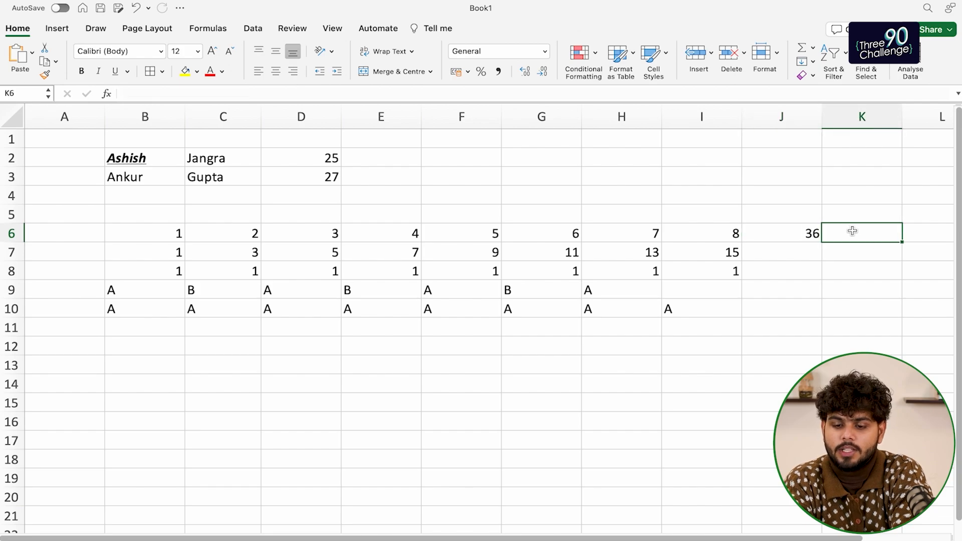
key(Left)
Replace the listed references in J6 with the typed range =SUM(B6:I6)
click(146, 93)
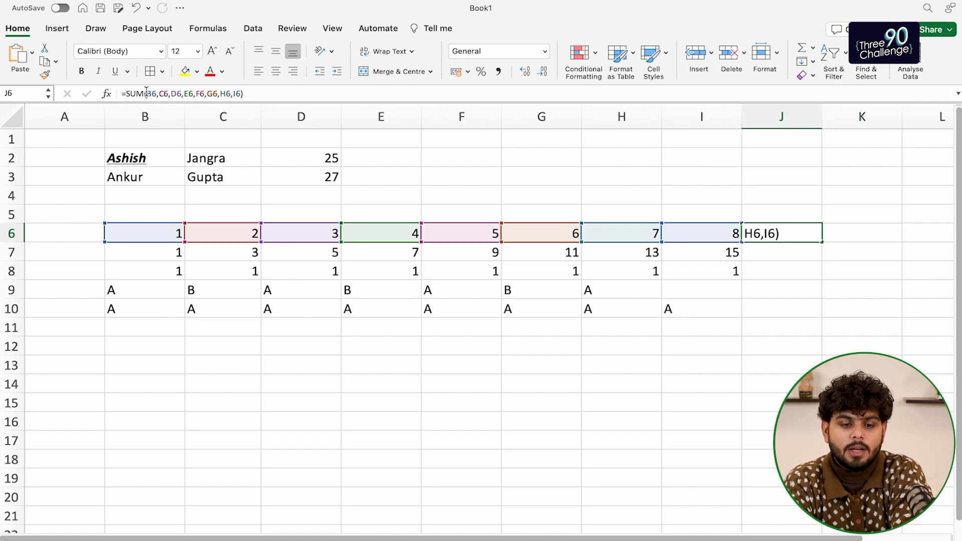
key(shift+Right)
key(shift+Right)
key(shift+Right)
key(shift+Right)
key(shift+Right)
key(shift+Right)
key(shift+Right)
key(shift+Right)
key(shift+Right)
key(shift+Right)
key(shift+Right)
key(shift+Right)
key(shift+Right)
key(shift+Right)
key(shift+Right)
key(shift+Right)
key(shift+Right)
key(shift+Right)
key(shift+Right)
key(shift+Right)
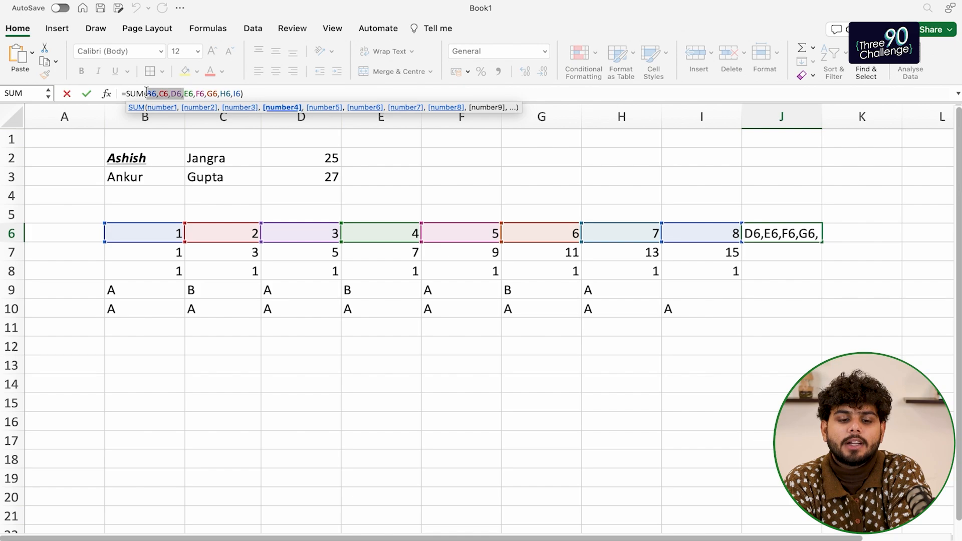
key(shift+Right)
key(BackSpace)
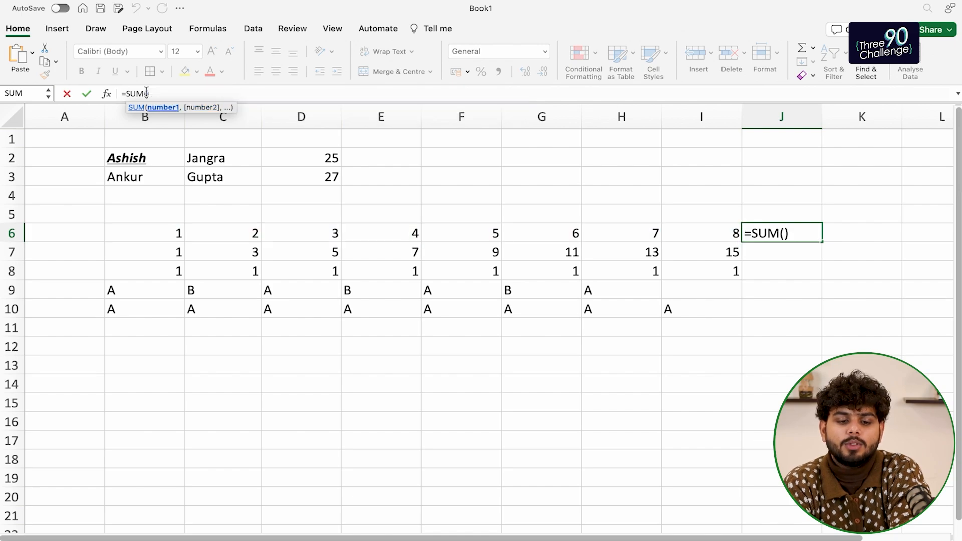
text(B6)
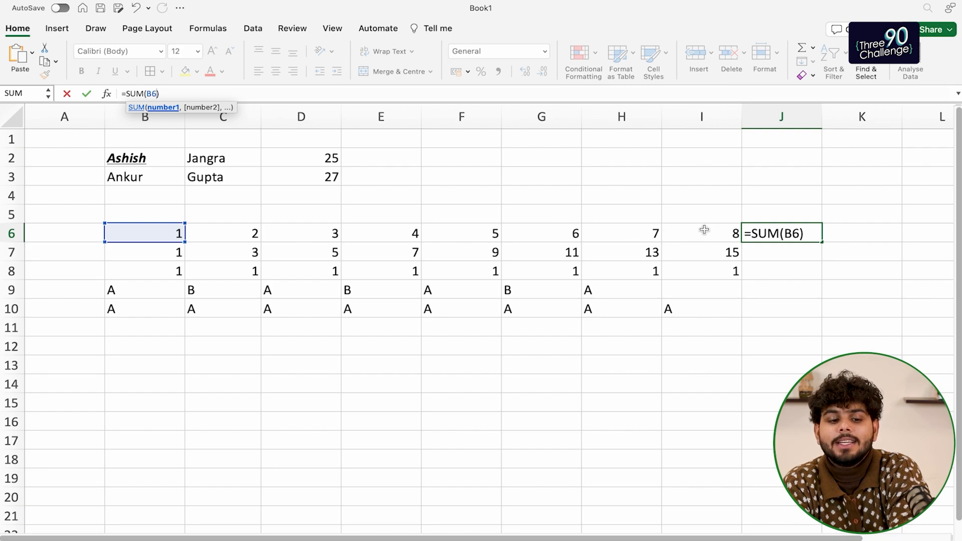
text(:)
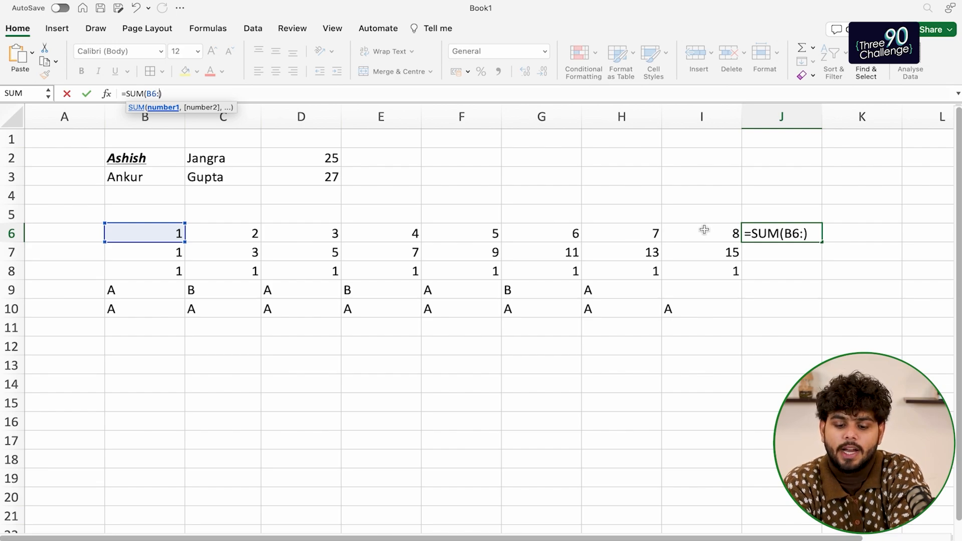
text(i6)
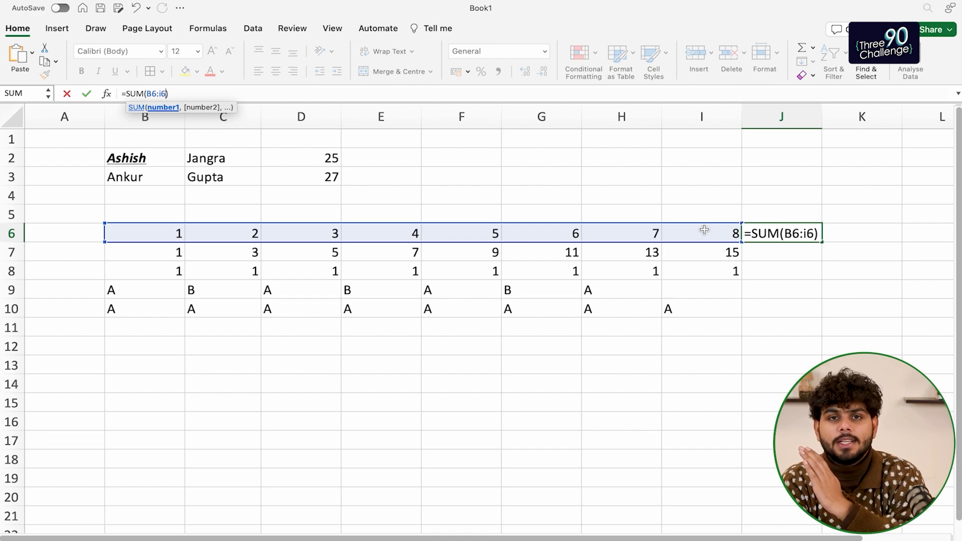
key(Return)
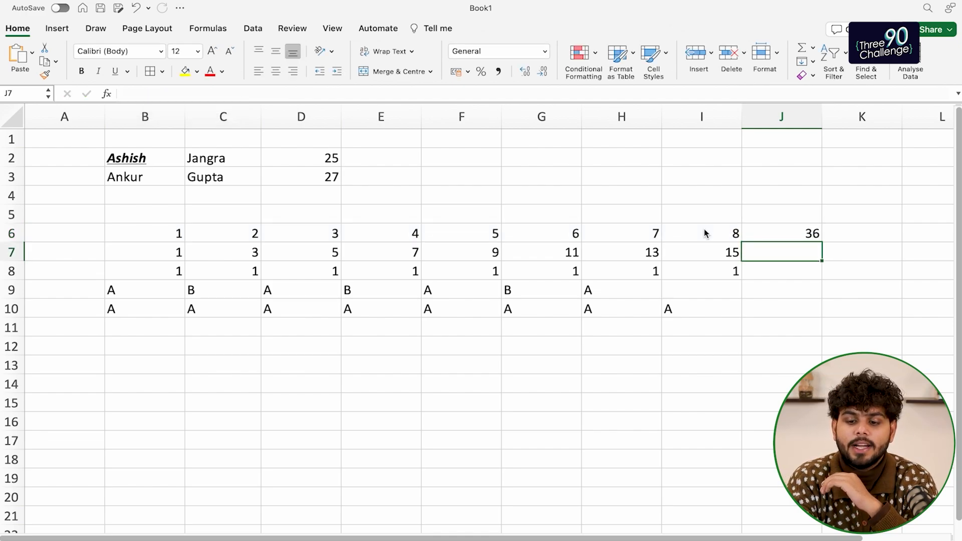
key(Up)
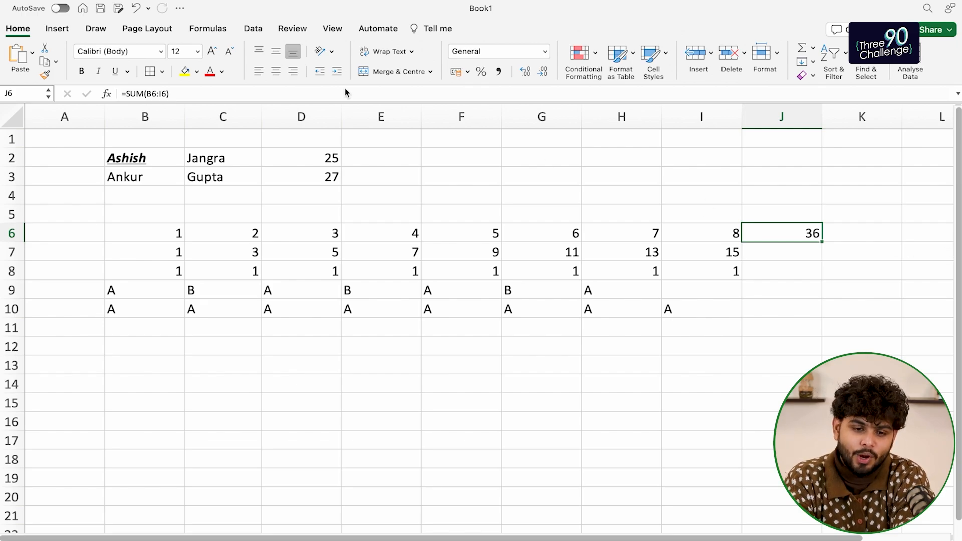
Rebuild J6's B6:I6 range by selecting row 6, still showing 36
click(149, 94)
key(shift+Right)
key(shift+Right)
key(shift+Left)
key(shift+Right)
key(shift+Right)
key(shift+Right)
key(shift+Right)
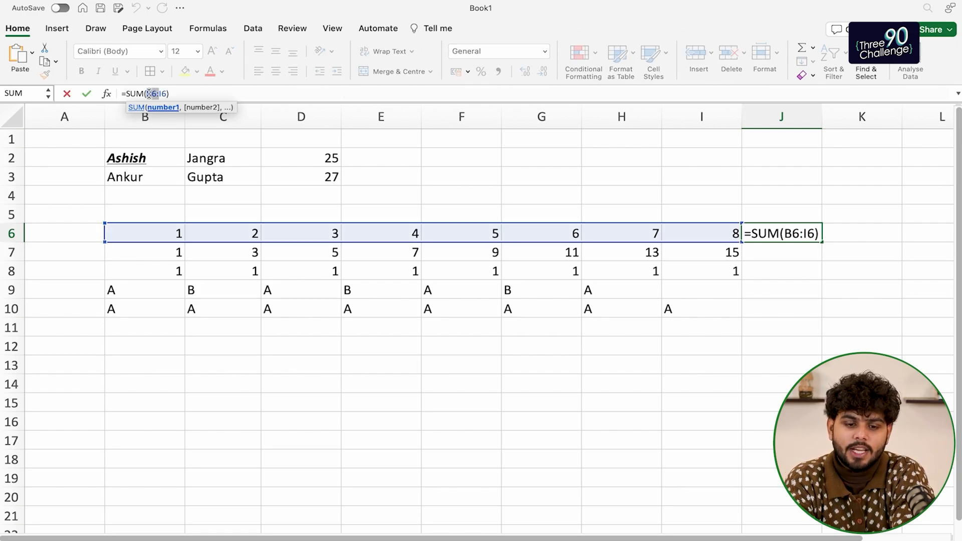
key(BackSpace)
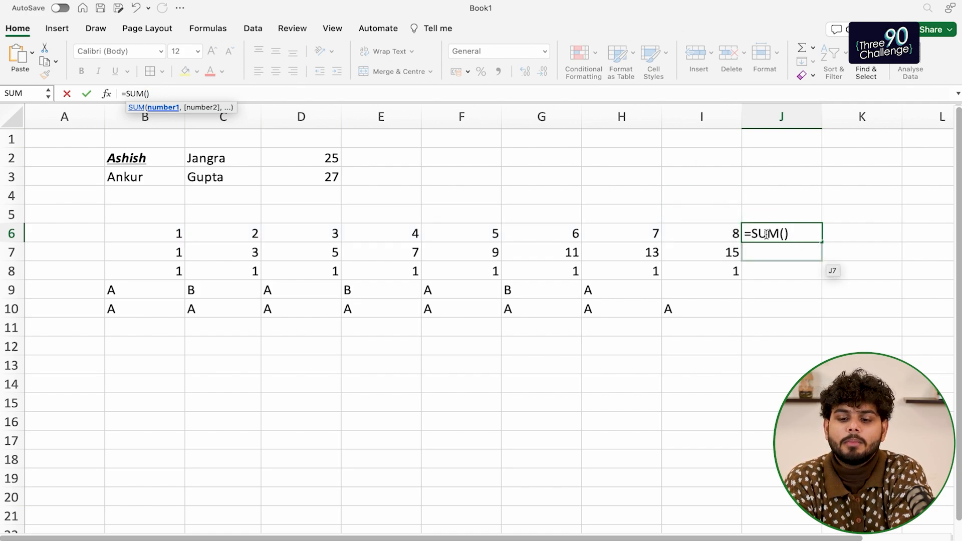
click(169, 232)
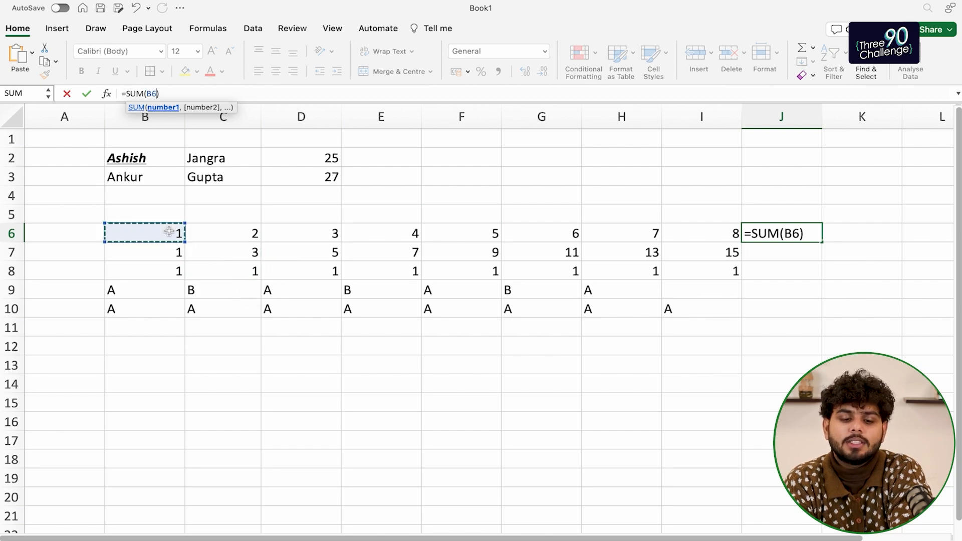
key(shift+Right)
key(shift+Right)
key(shift+Right)
key(shift+Right)
key(shift+Right)
key(shift+Right)
key(shift+Right)
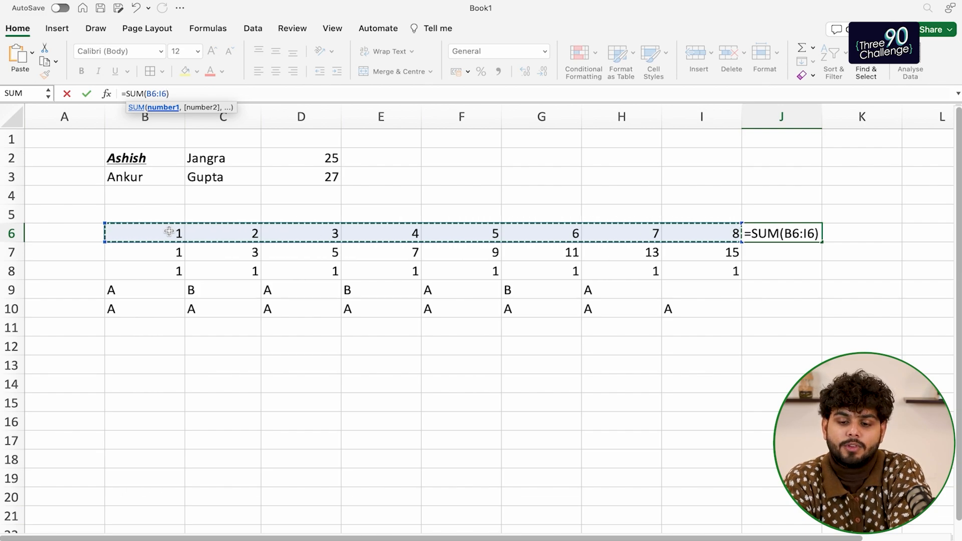
key(Return)
key(Up)
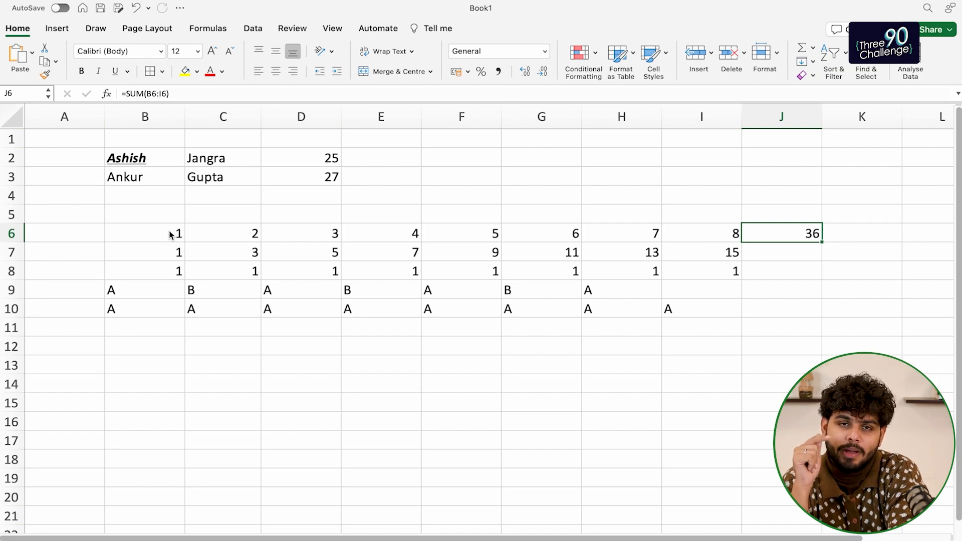
Label column J with the heading SUM in J5
key(Down)
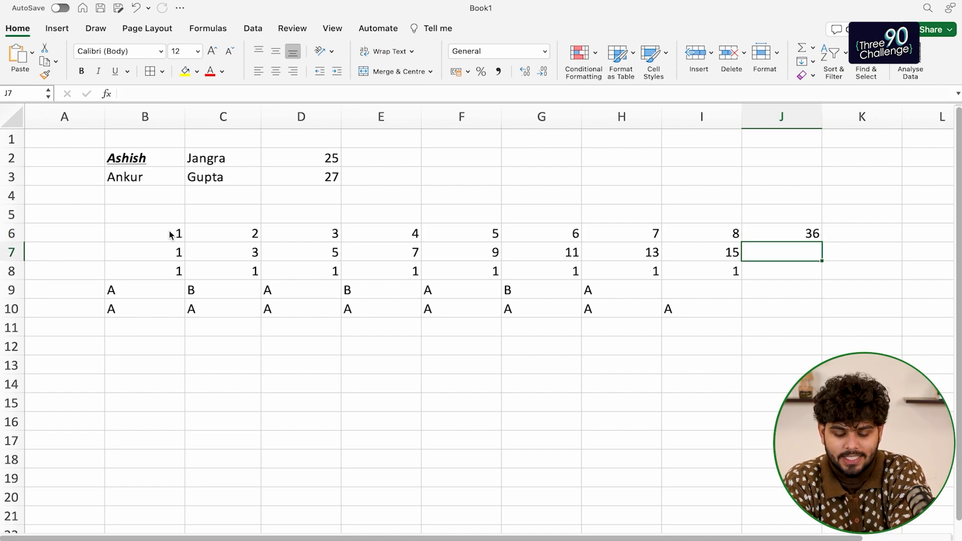
key(Up)
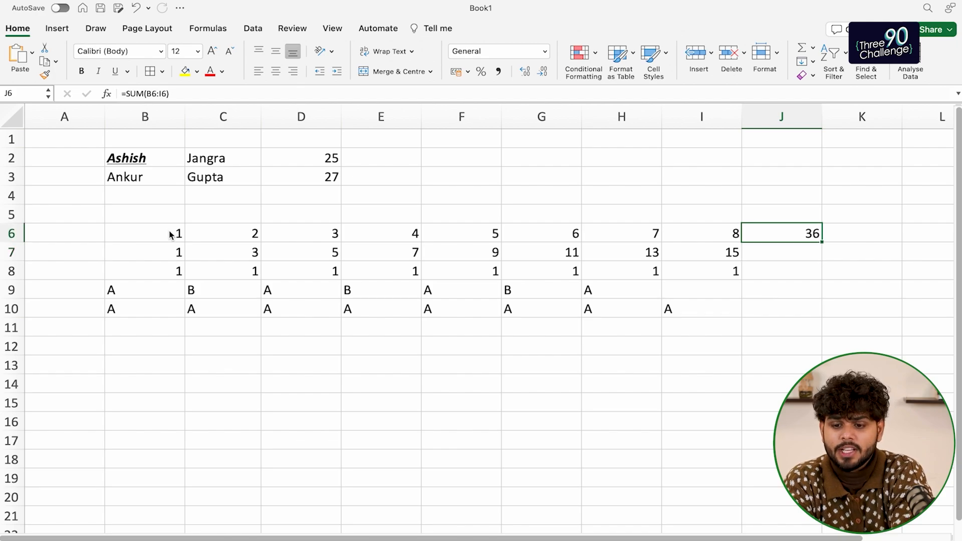
key(Up)
text(SUM)
key(Return)
Type the heading AVG in K5
key(Up)
key(Right)
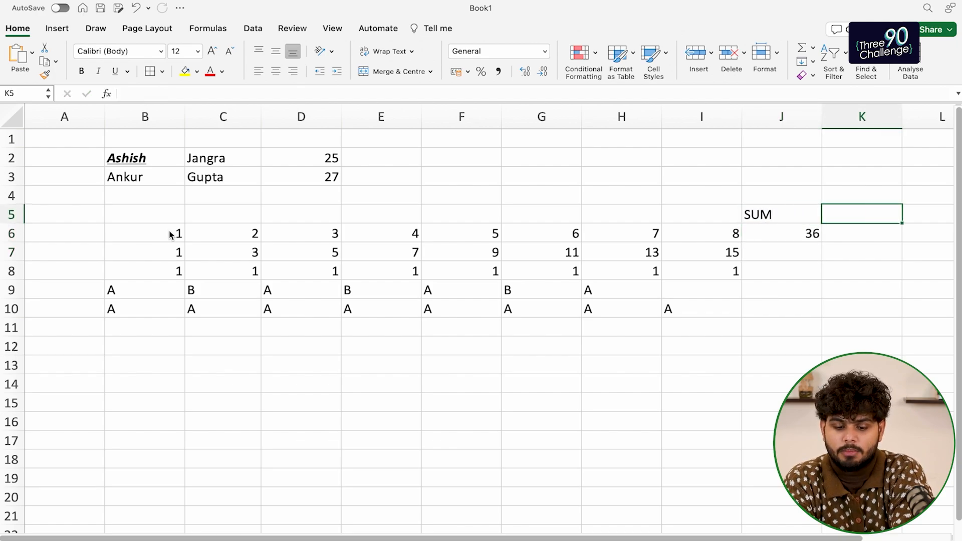
text(Av)
key(BackSpace)
key(BackSpace)
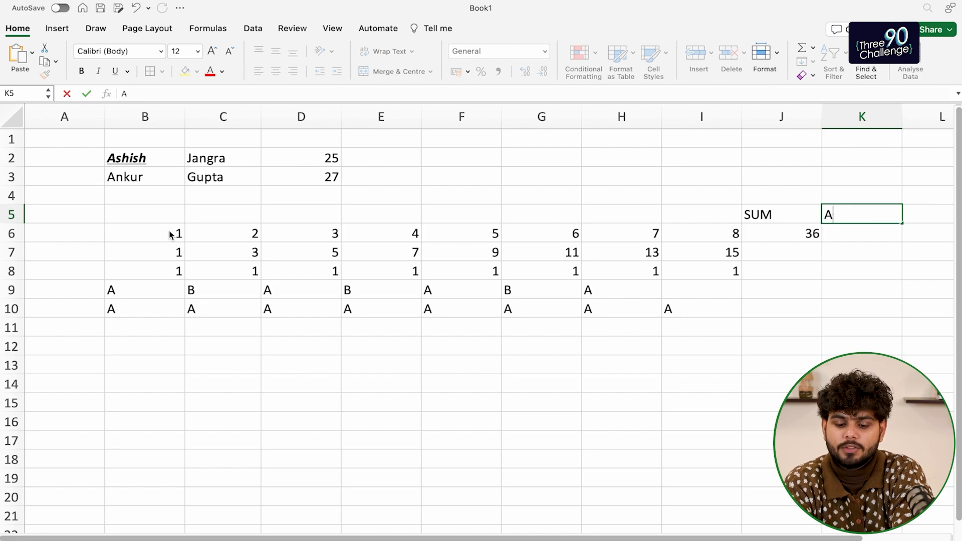
text(VG)
key(Return)
Enter =AVERAGE(B6:I6) in K6 via autocomplete, showing 4.5
scroll(170, 234, right, 2)
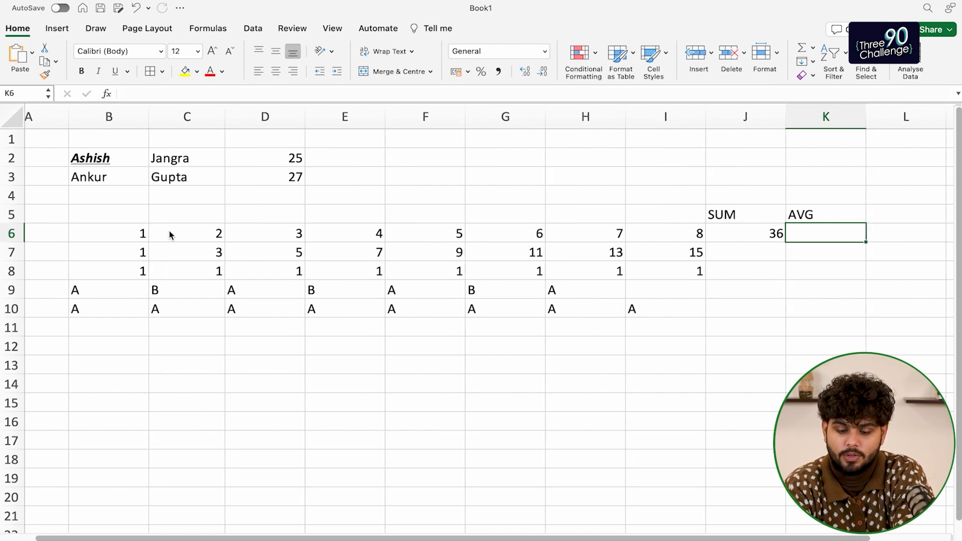
text(=aver)
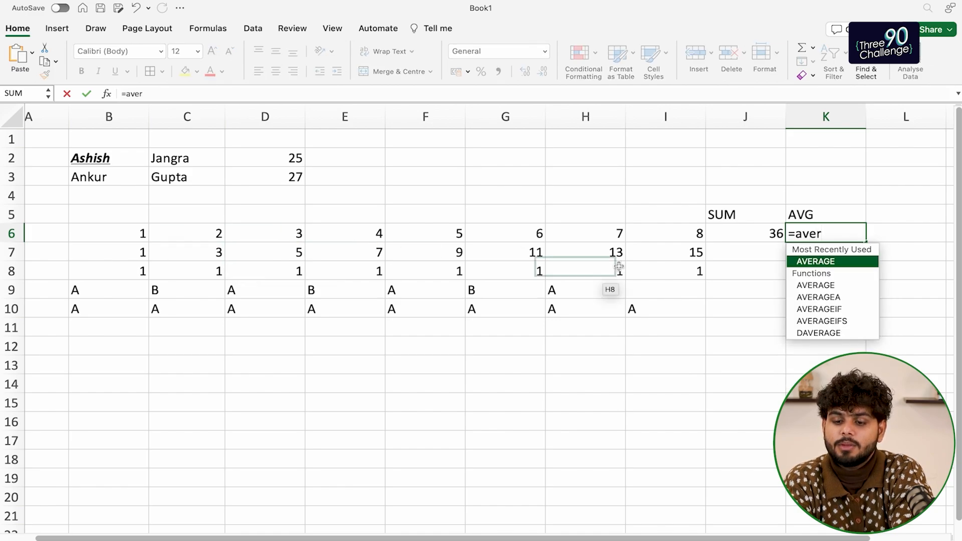
double_click(828, 262)
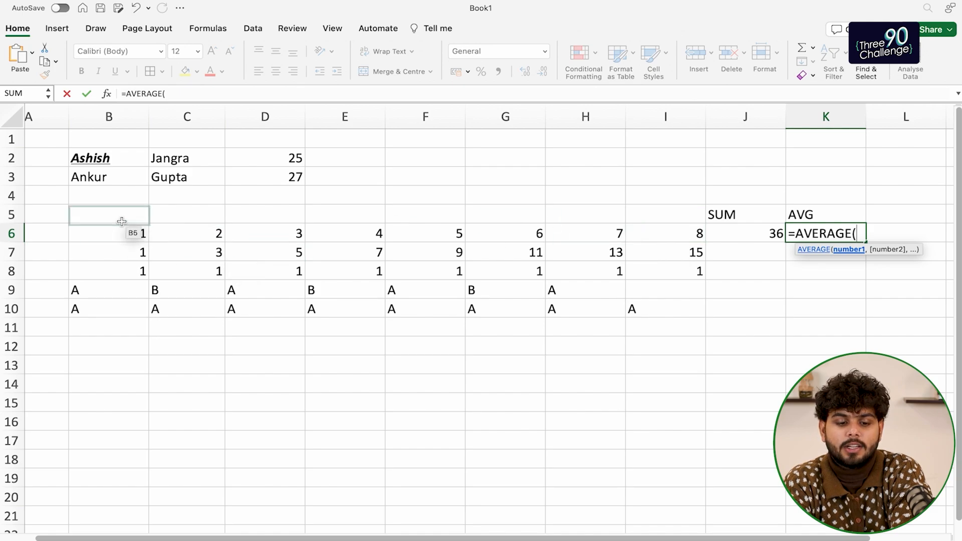
click(114, 237)
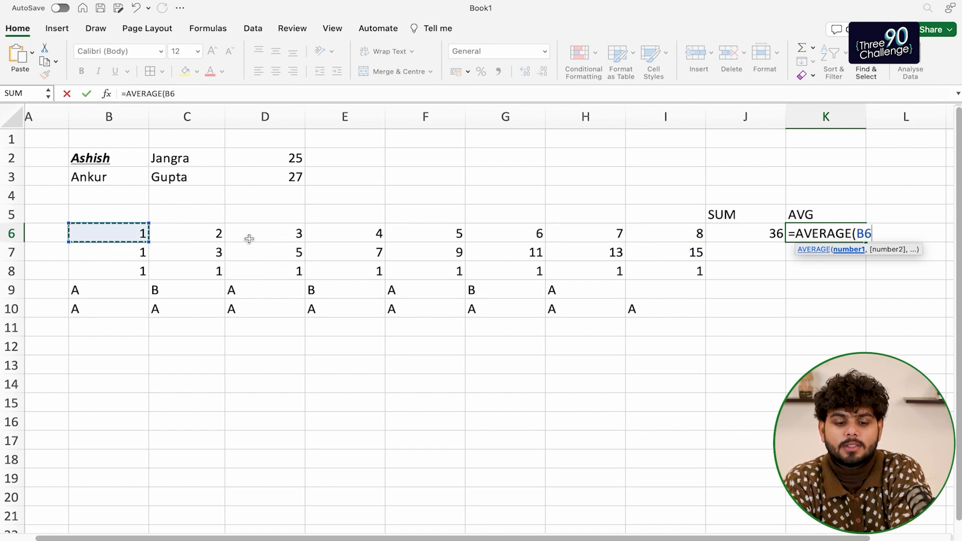
key(shift+Right)
key(shift+Right)
key(shift+Right)
key(shift+Right)
key(shift+Right)
key(shift+Right)
key(shift+Right)
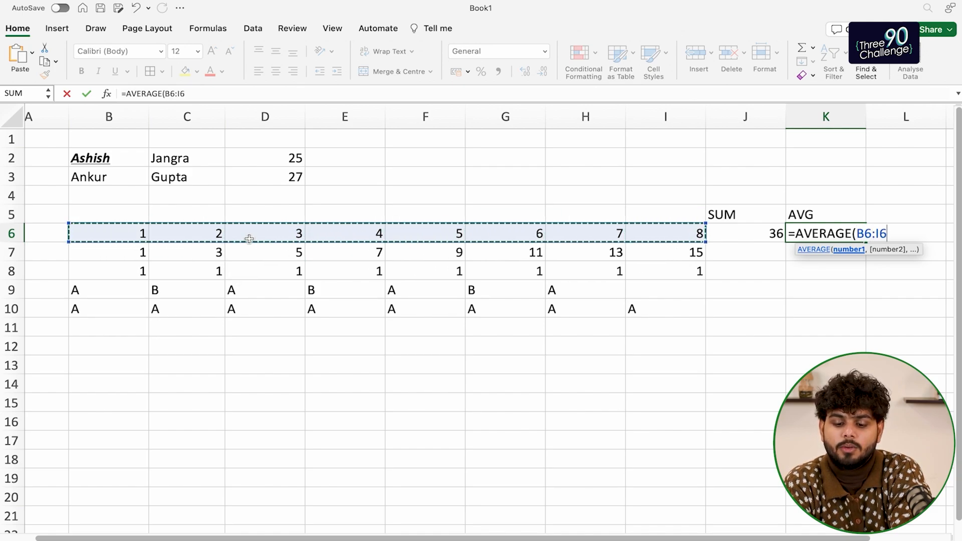
text())
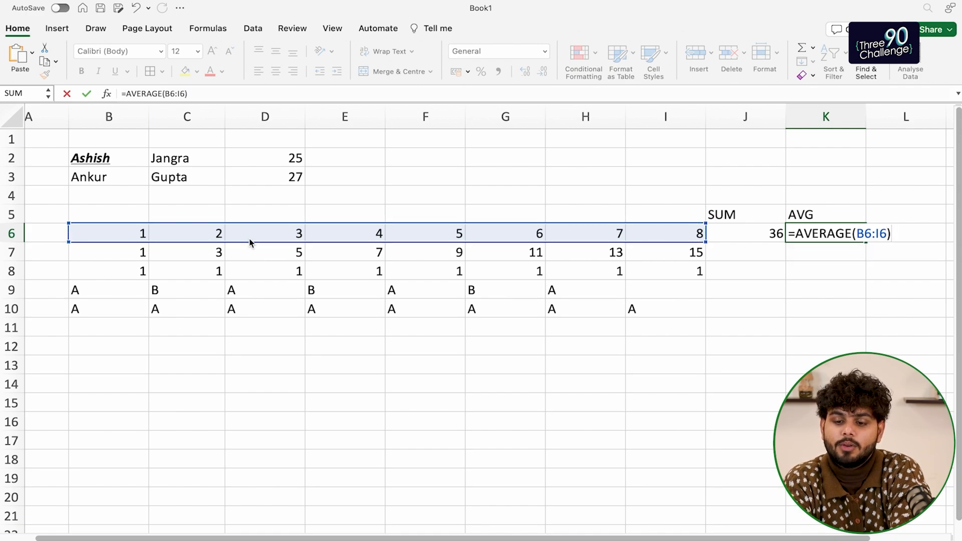
key(Return)
key(Up)
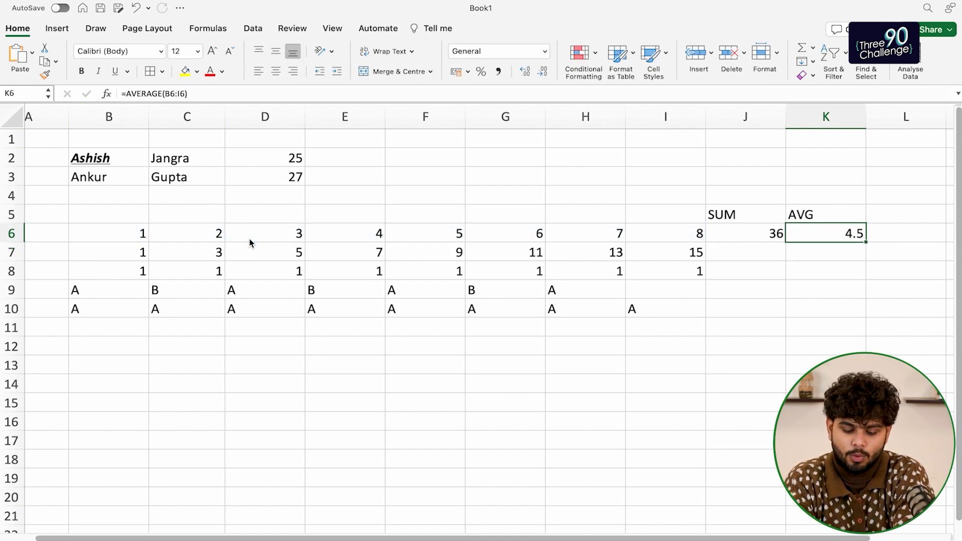
click(873, 217)
Add the MAX heading in L5 and =MAX(B6:I6) in L6, showing 8
text(M)
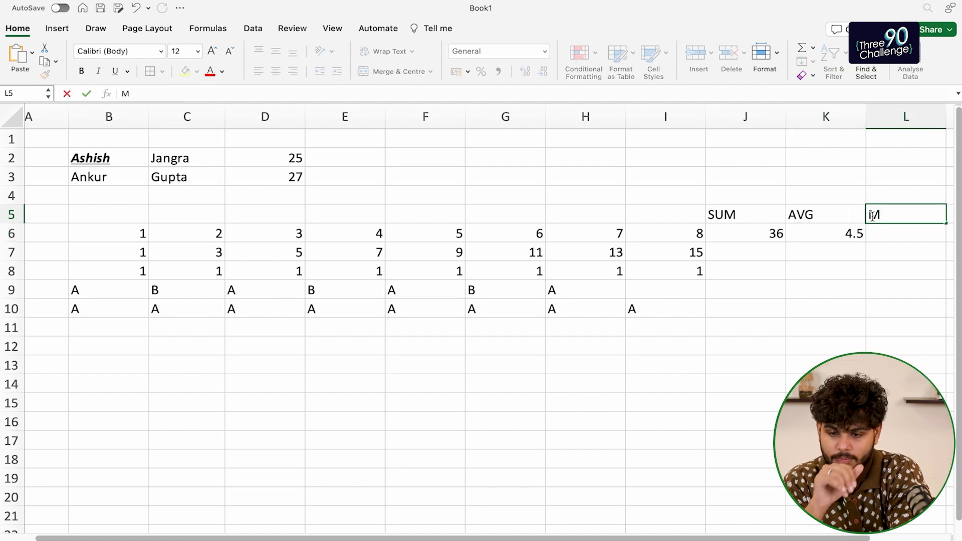
text(AX)
key(Return)
text(=)
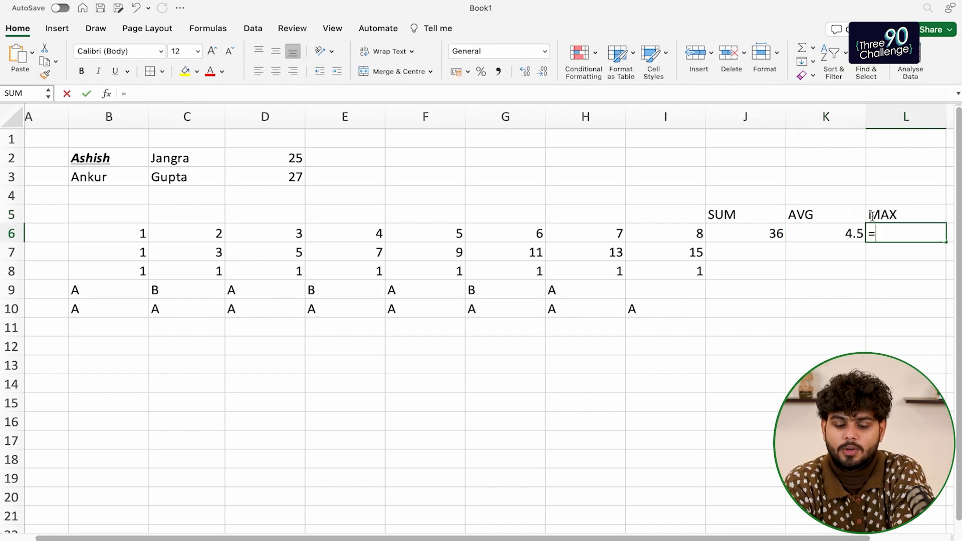
text(max()
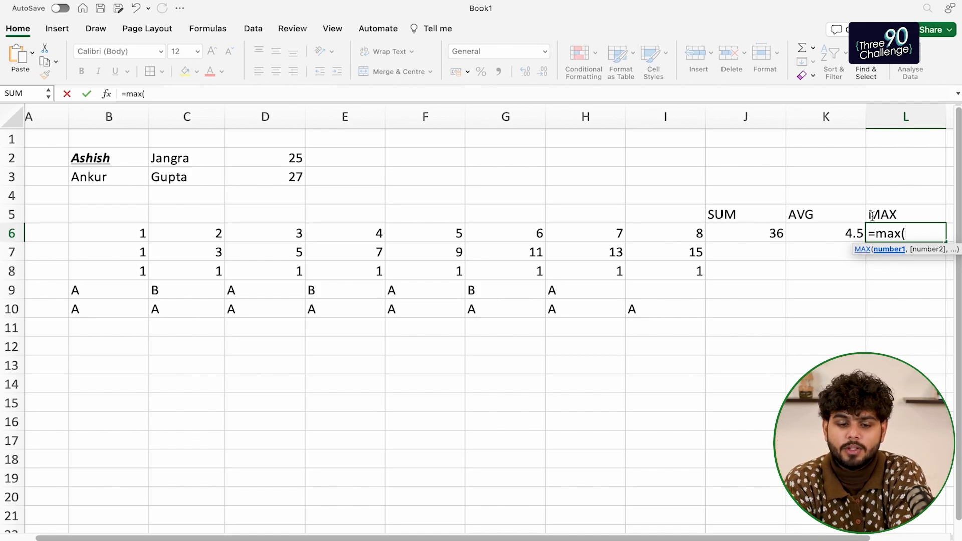
drag(122, 233, 645, 241)
text())
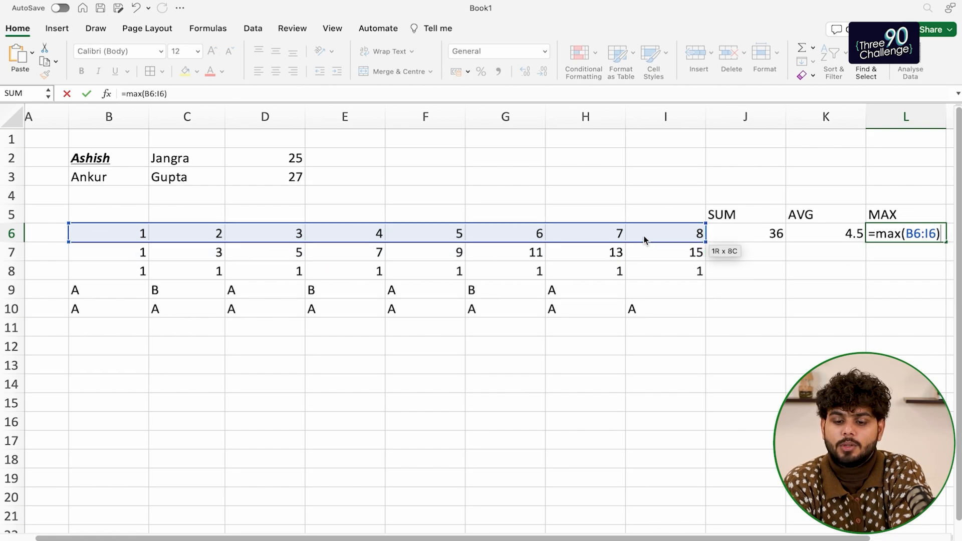
key(Return)
Add the MIN heading in M5 and =MIN(B6:I6) in M6, showing 1
key(Up)
key(Up)
key(Right)
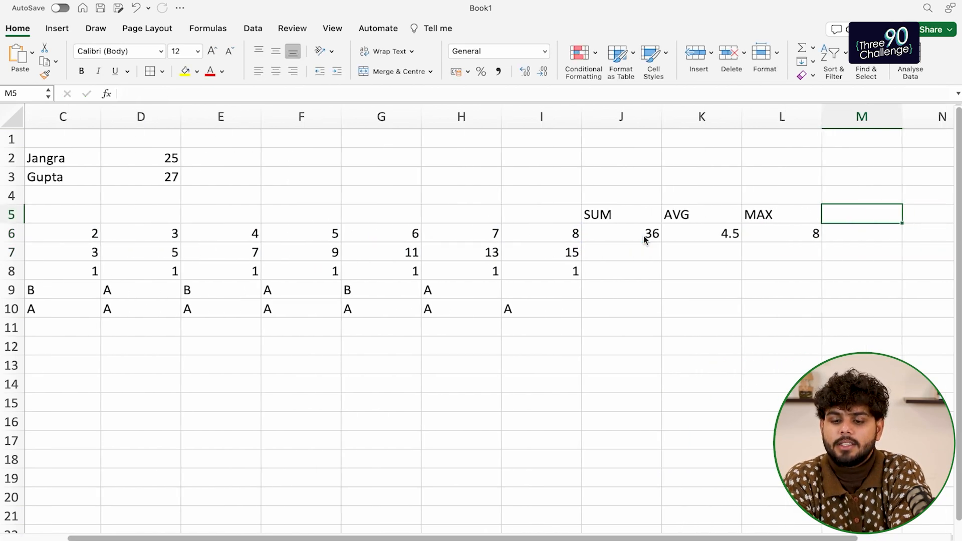
text(MIN)
key(Return)
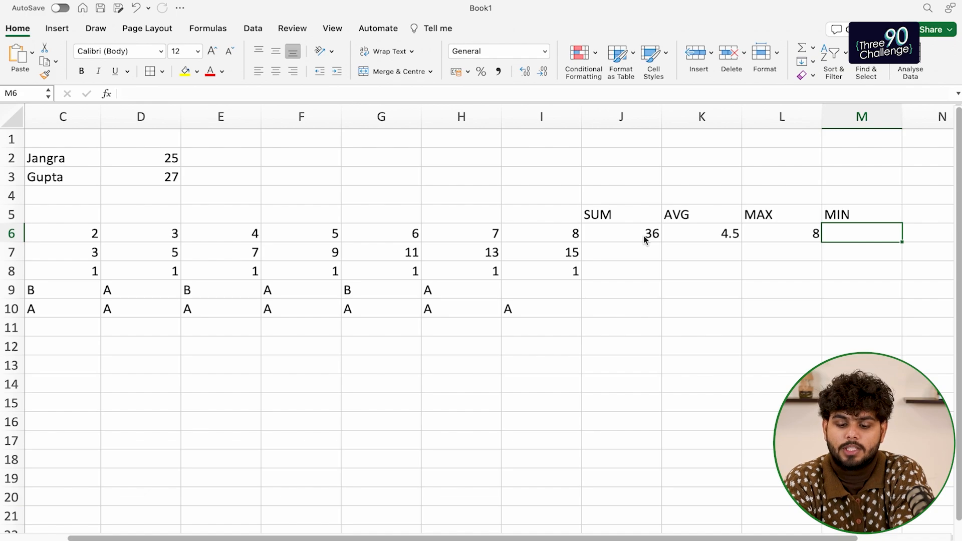
text(=min()
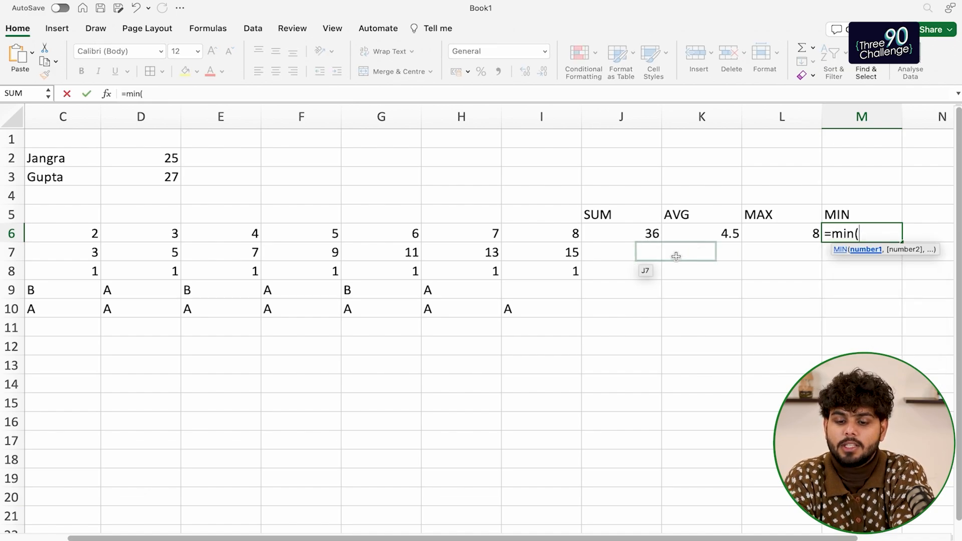
scroll(140, 249, left, 2)
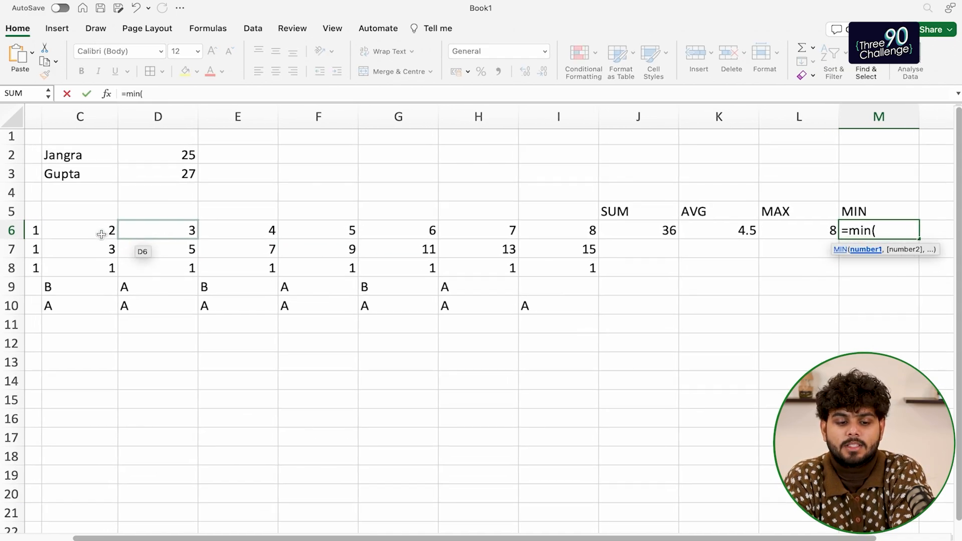
click(49, 234)
drag(49, 234, 648, 236)
text())
key(Return)
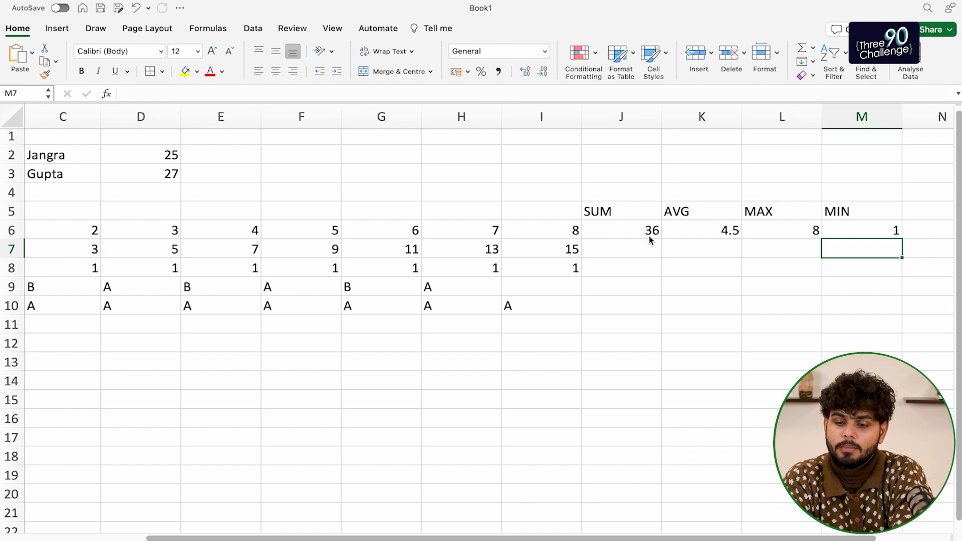
scroll(676, 236, left, 2)
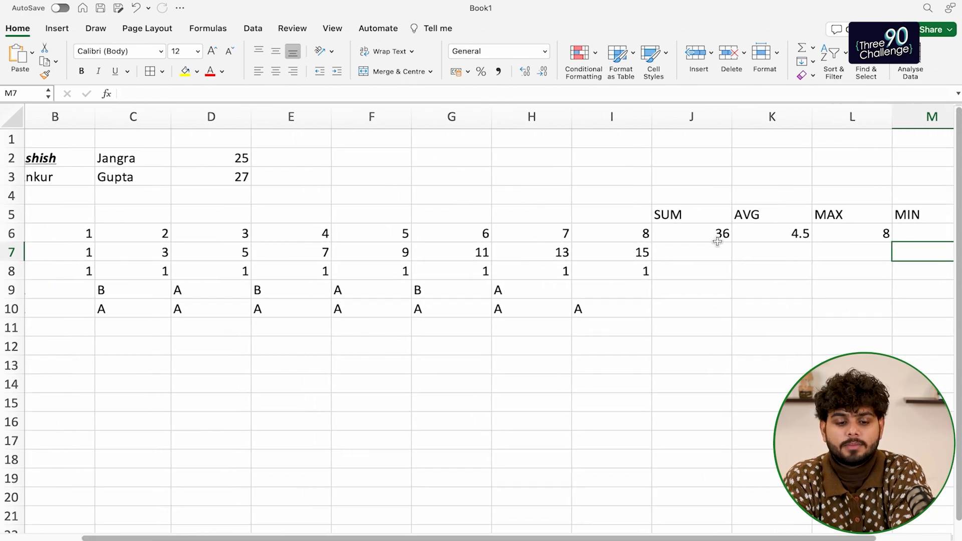
drag(103, 250, 644, 302)
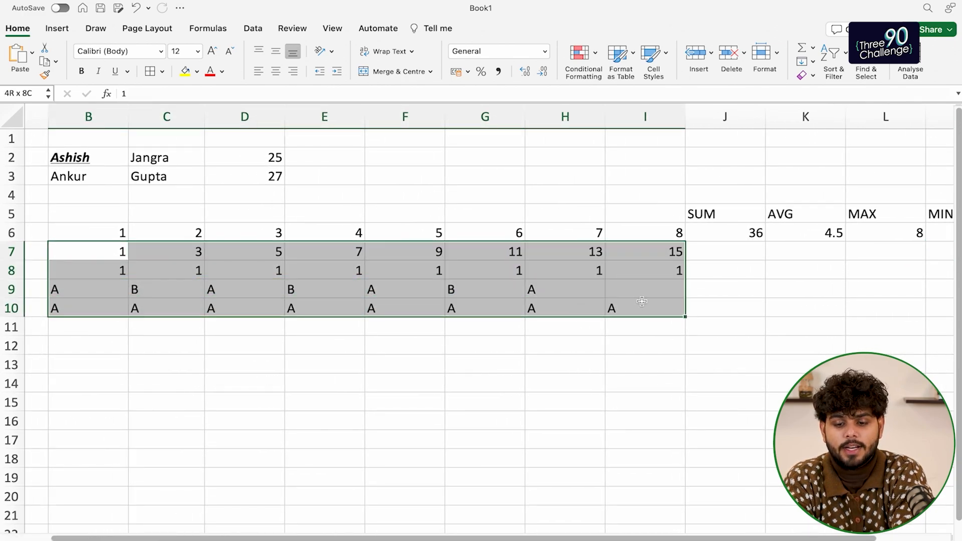
key(Delete)
scroll(642, 302, down, 5)
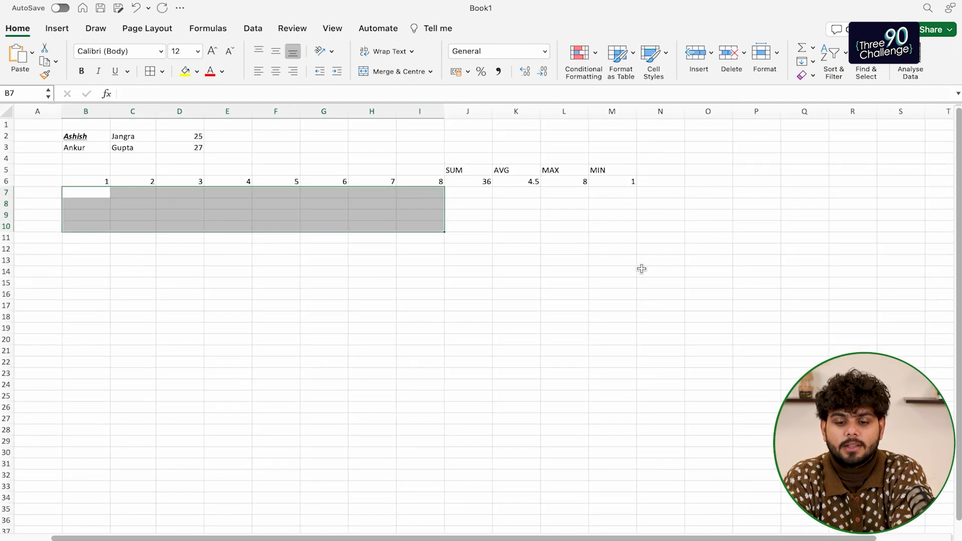
scroll(587, 205, up, 4)
scroll(587, 206, down, 3)
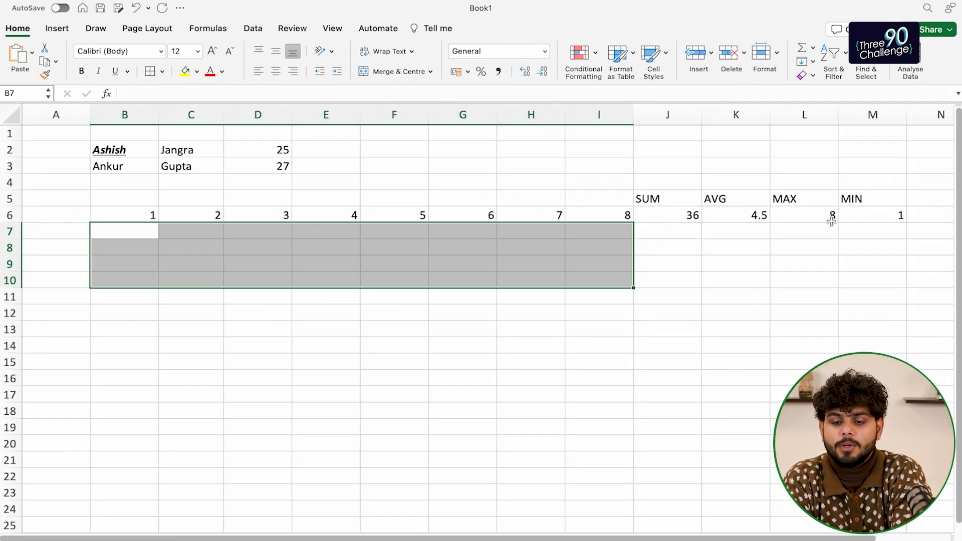
scroll(830, 219, right, 2)
click(887, 199)
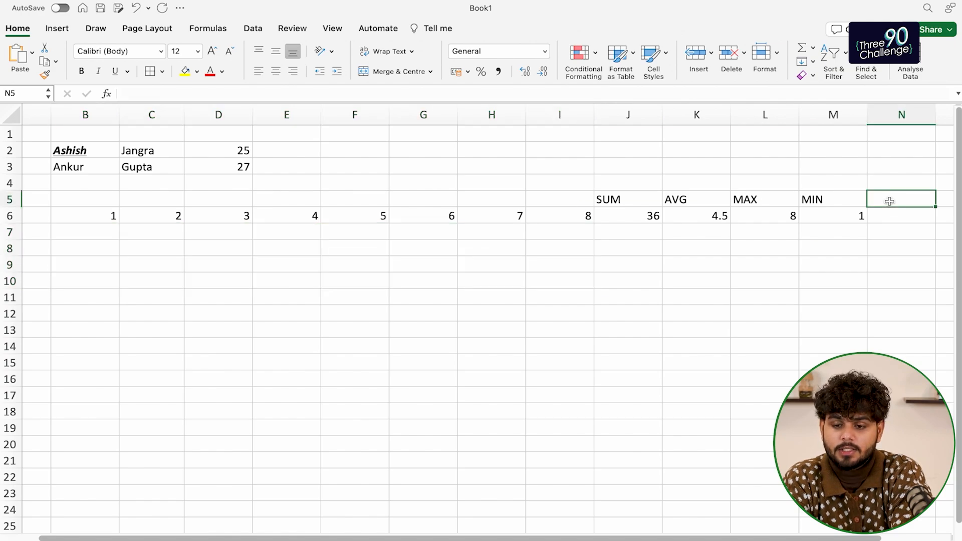
click(104, 235)
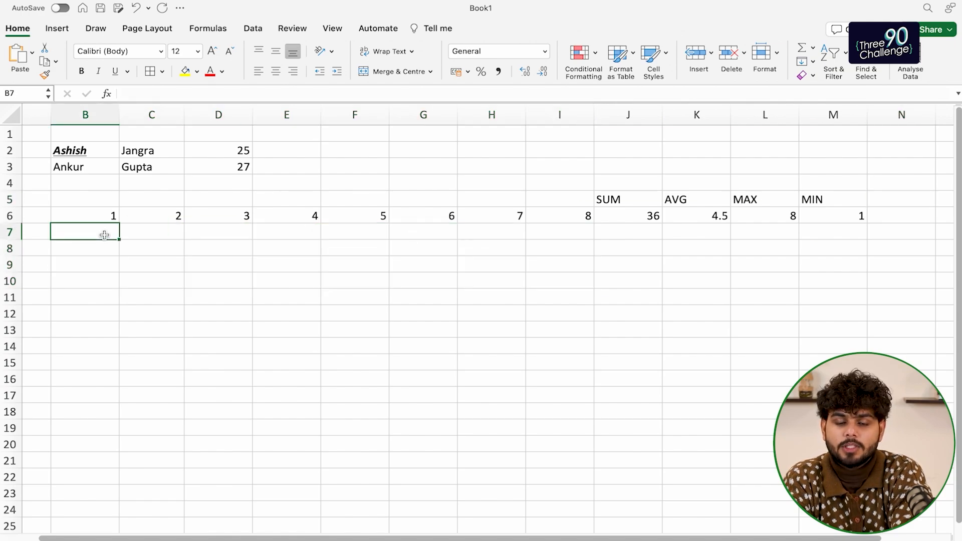
scroll(102, 253, up, 5)
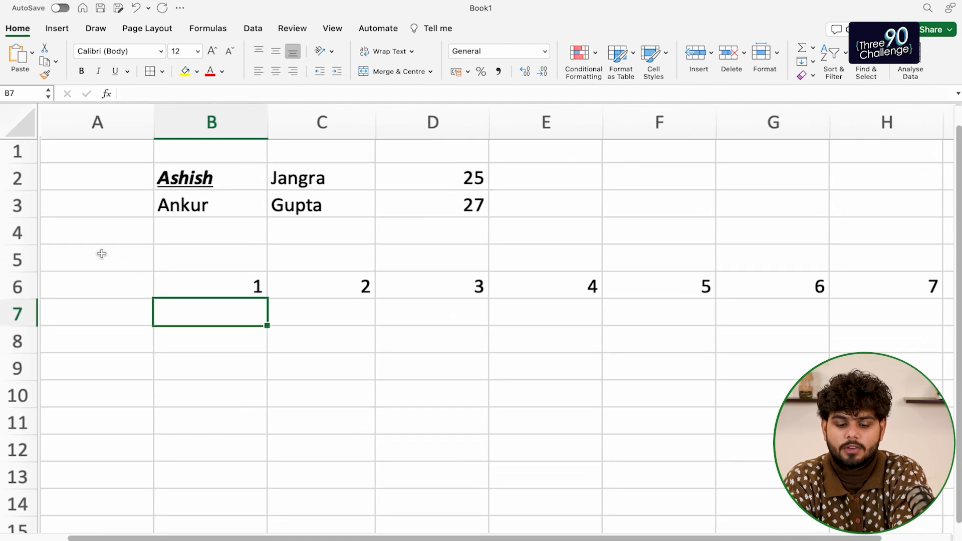
Enter 3.14 in B7 and =ROUND(B7,1) in C7, fixing the too-few-arguments error
text(3.14)
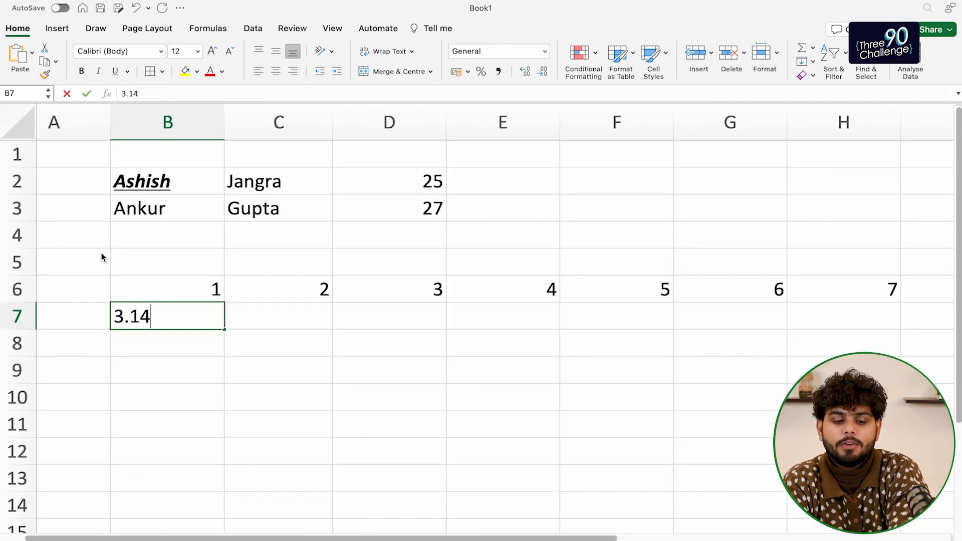
key(Tab)
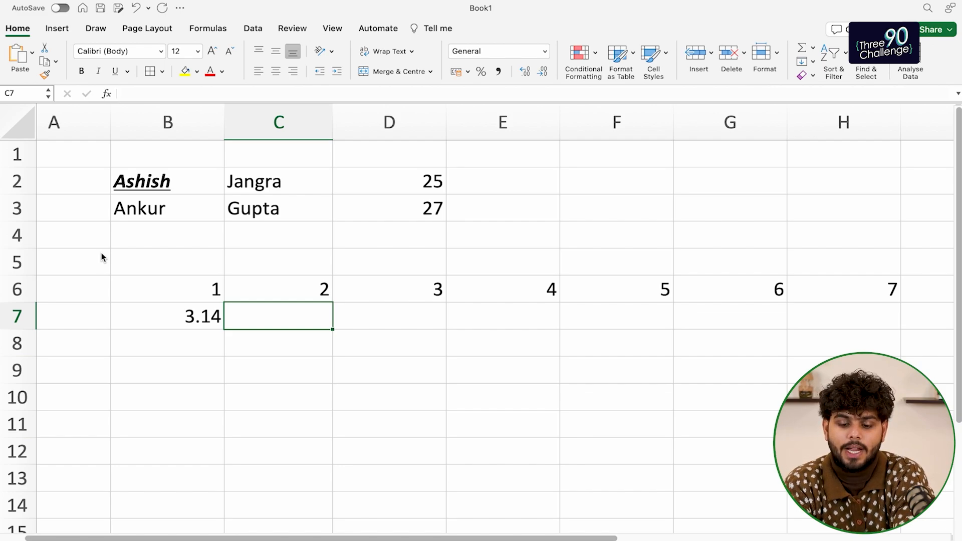
text(=round()
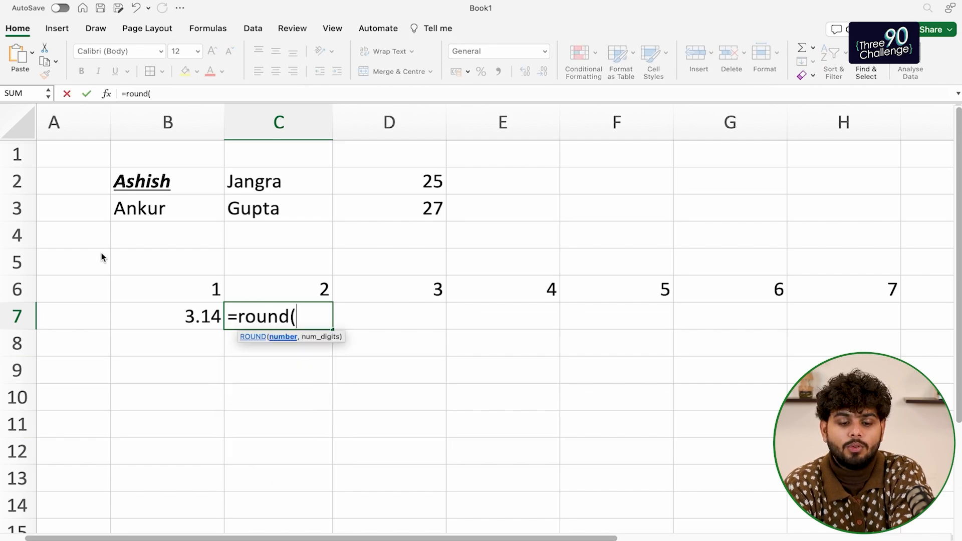
click(195, 321)
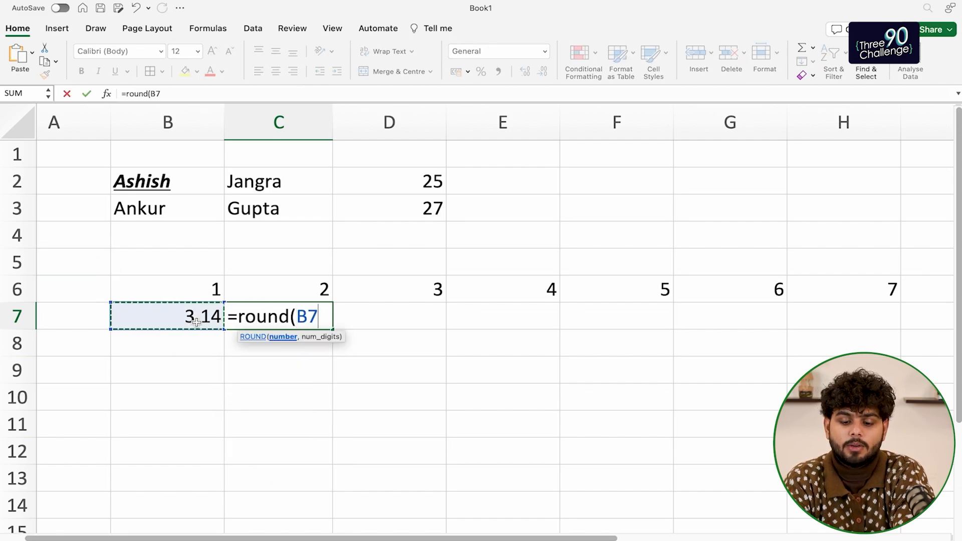
text())
key(Return)
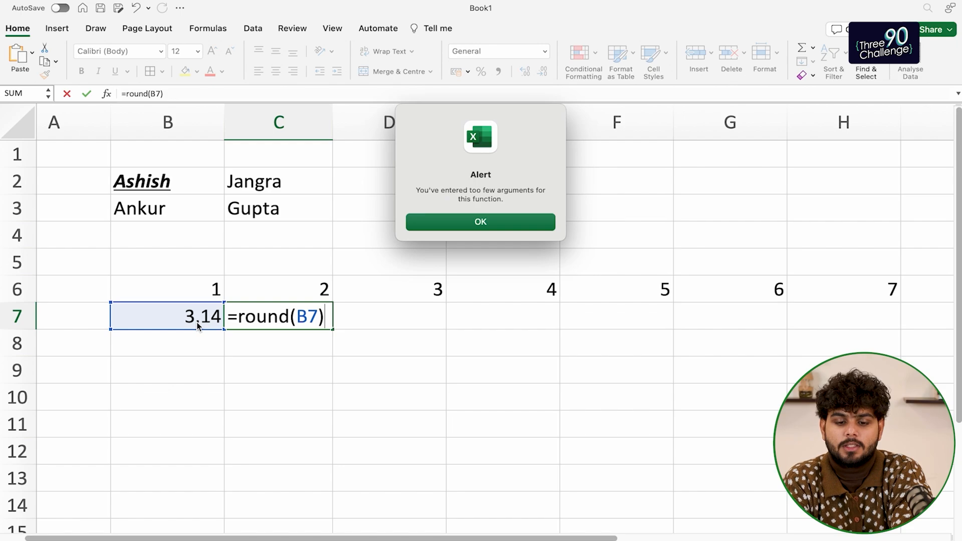
click(467, 223)
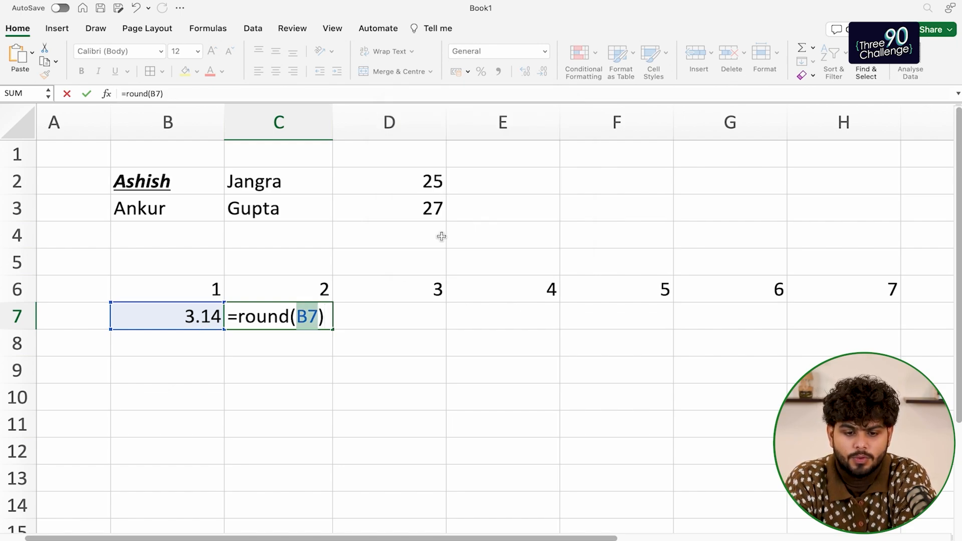
click(315, 318)
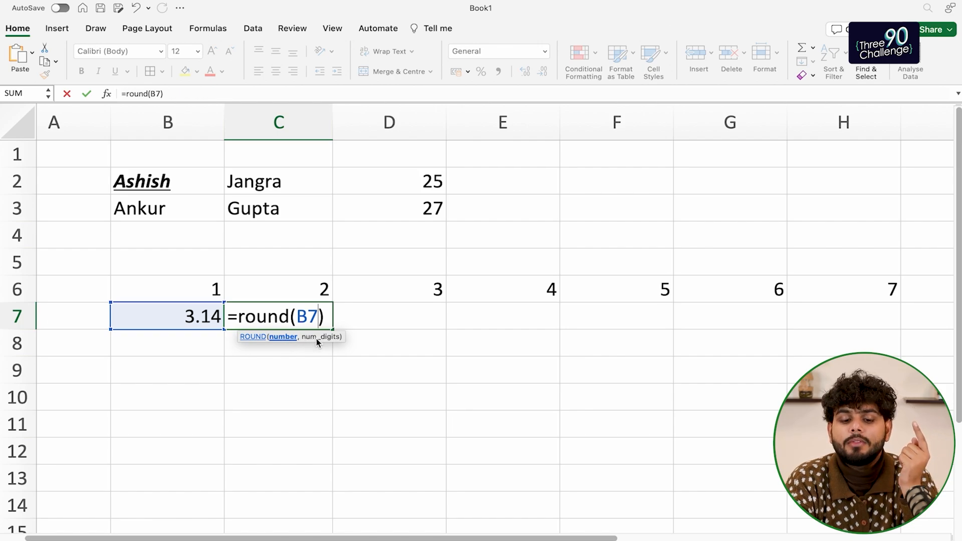
text(,)
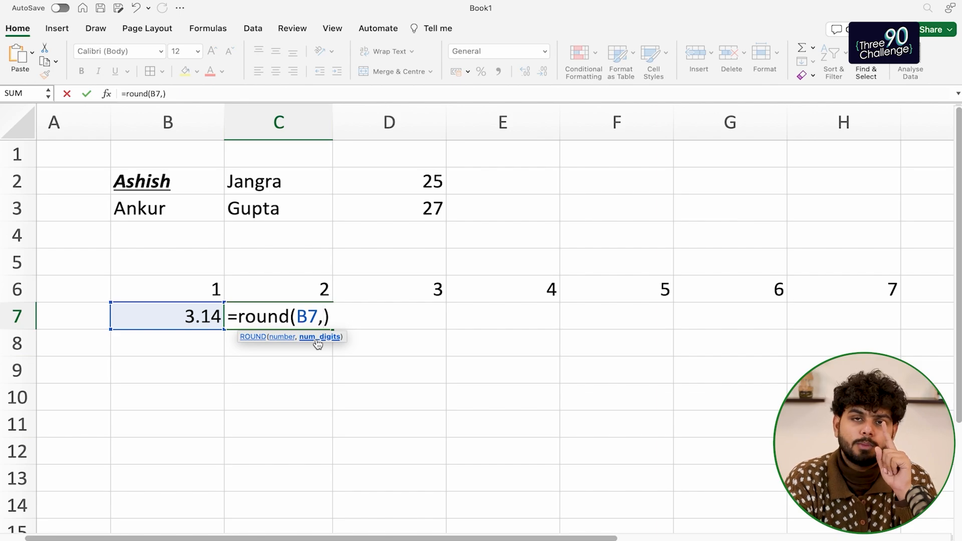
text(1)
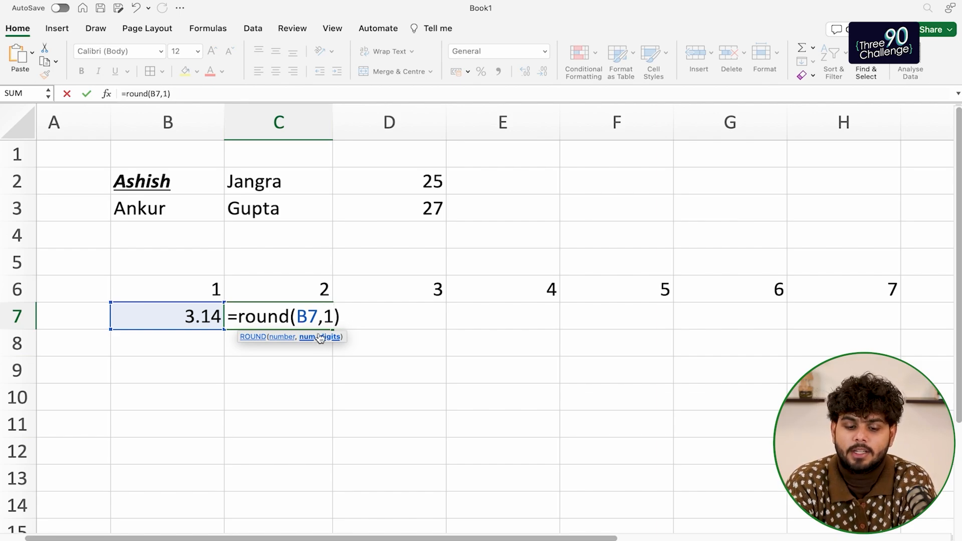
key(Return)
Undo a stray entry in B7 and label row 7 ROUND in A7
key(Left)
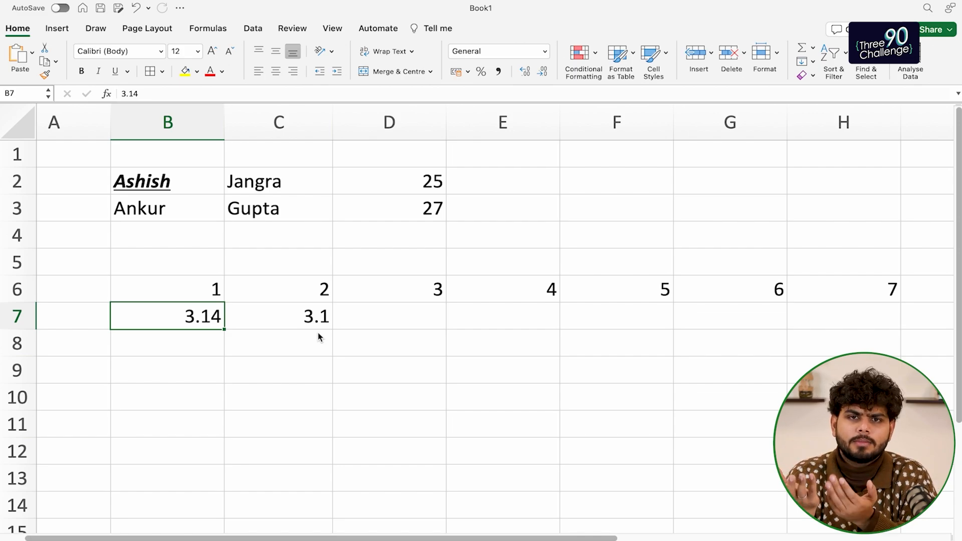
text(/\)
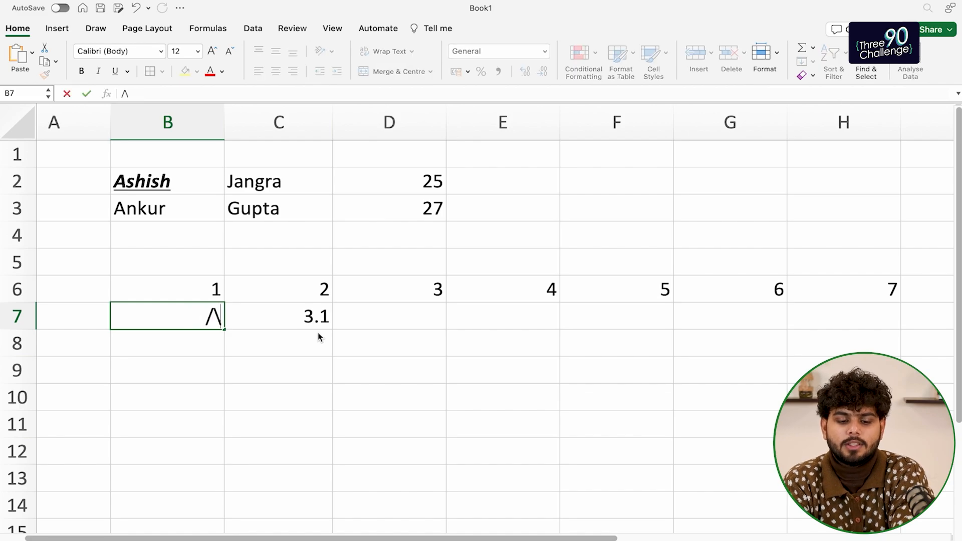
key(Left)
key(super+z)
key(Left)
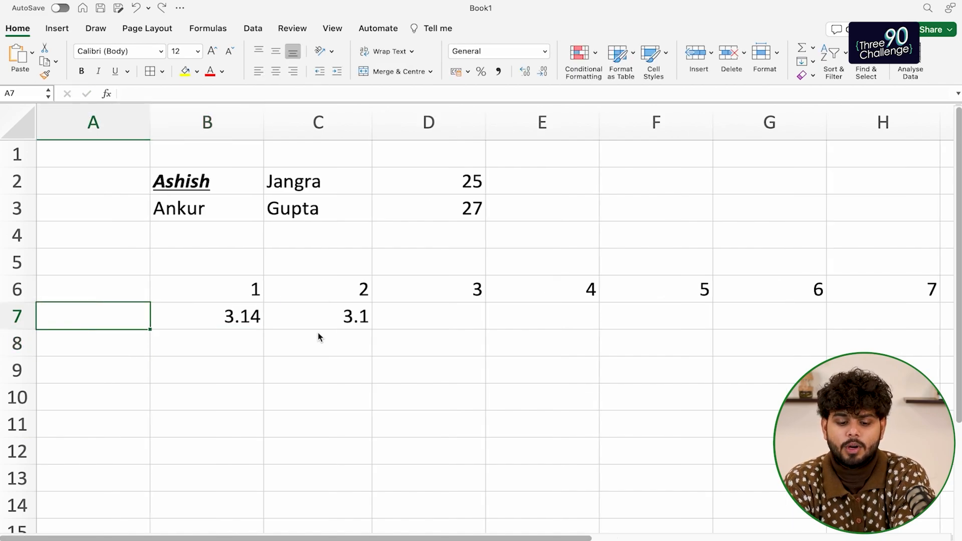
text(ROUND)
key(Return)
key(Up)
key(Right)
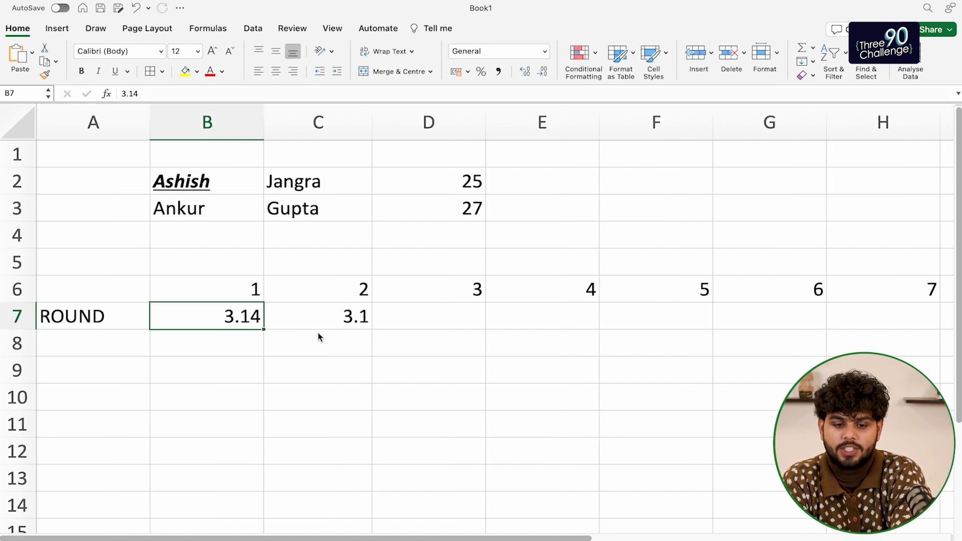
key(Right)
Extend B7's value to 3.1412312 and check the ROUND result in C7
key(Left)
key(Down)
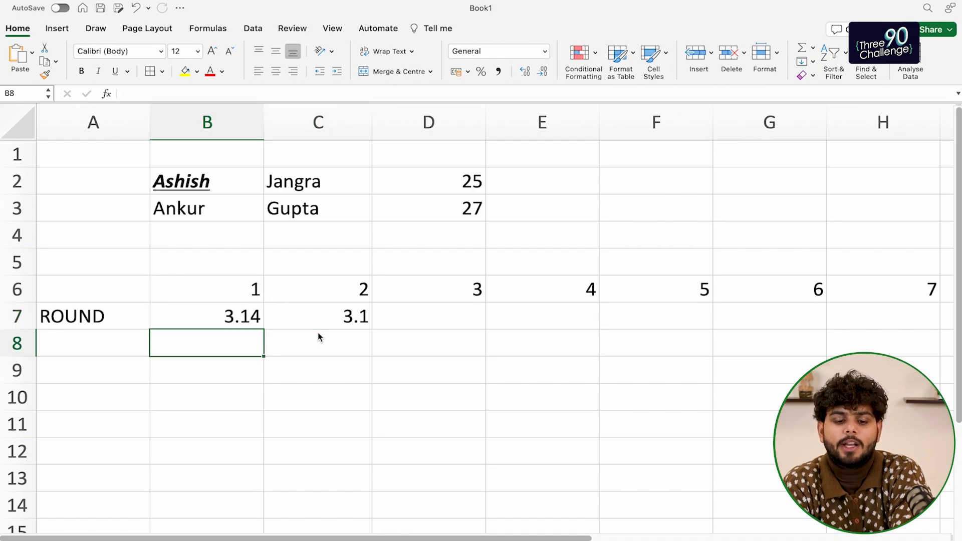
key(Up)
click(160, 93)
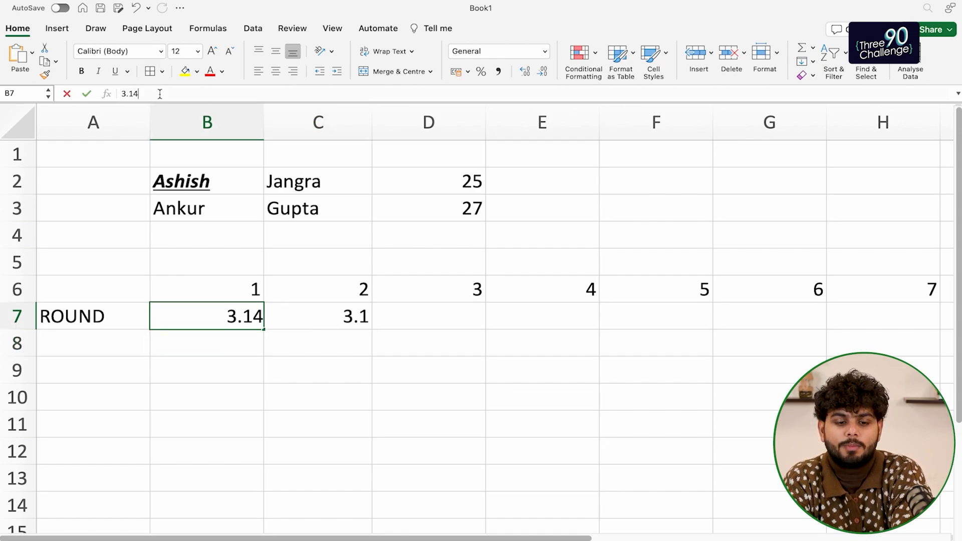
text(12312)
key(Return)
key(Up)
key(Right)
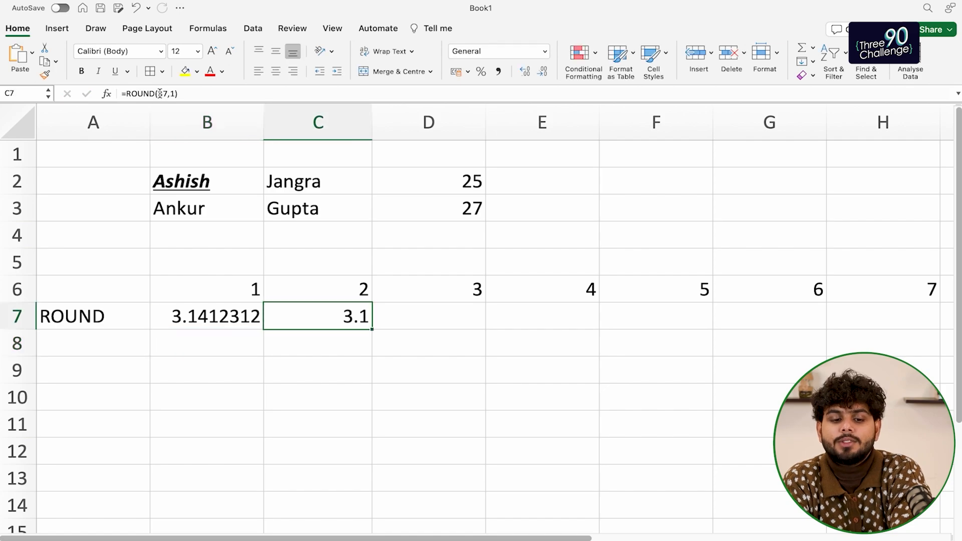
Replace B7's value with 4.13 and view the new result in C7
click(233, 320)
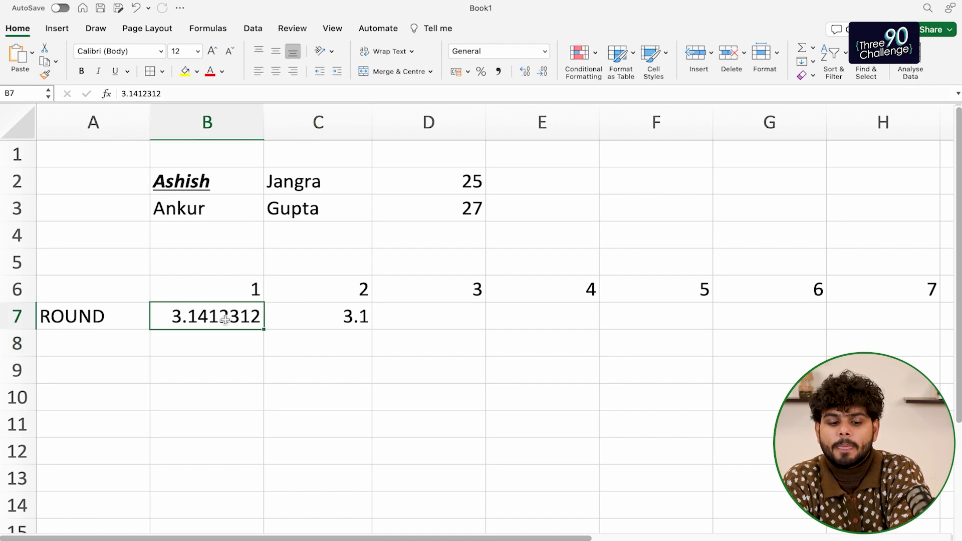
double_click(128, 96)
key(super+a)
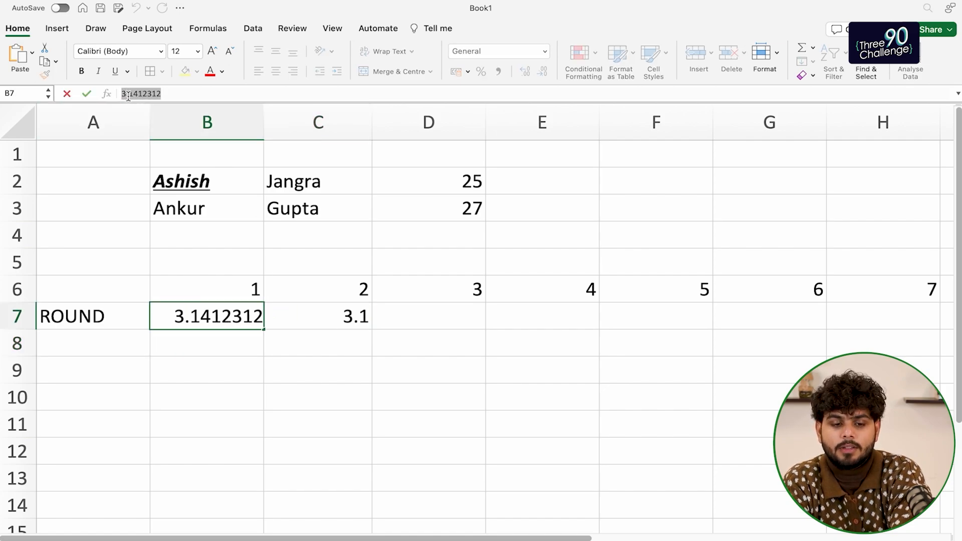
text(4.13)
key(Return)
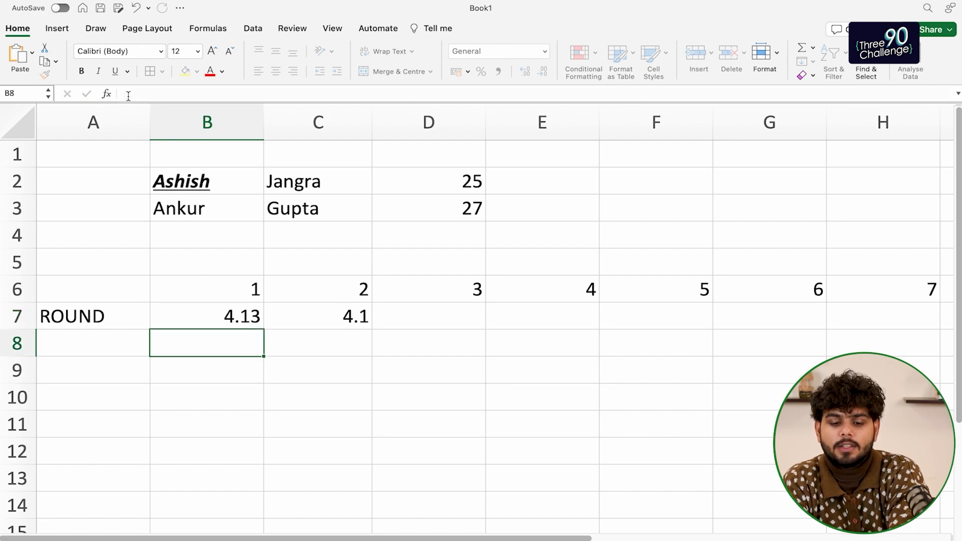
key(Up)
key(Right)
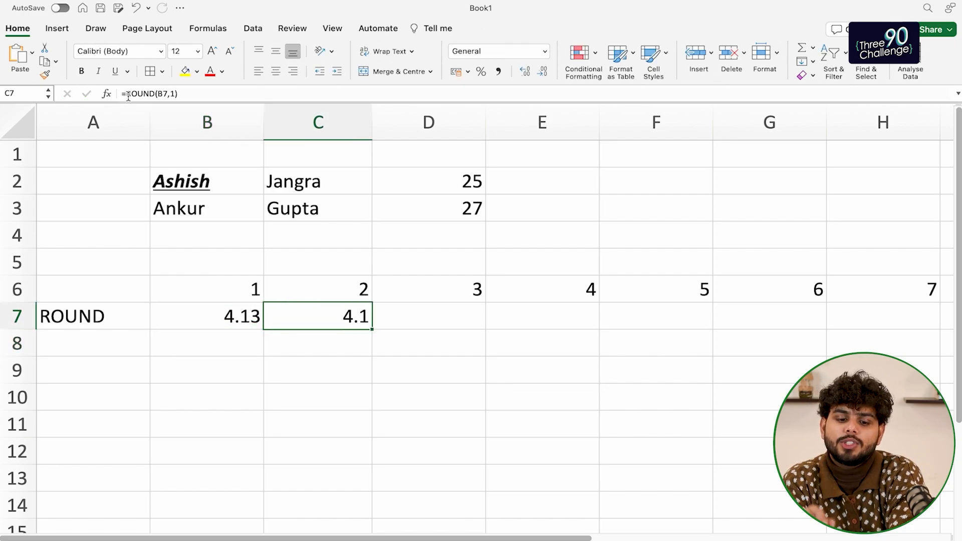
key(Right)
key(Left)
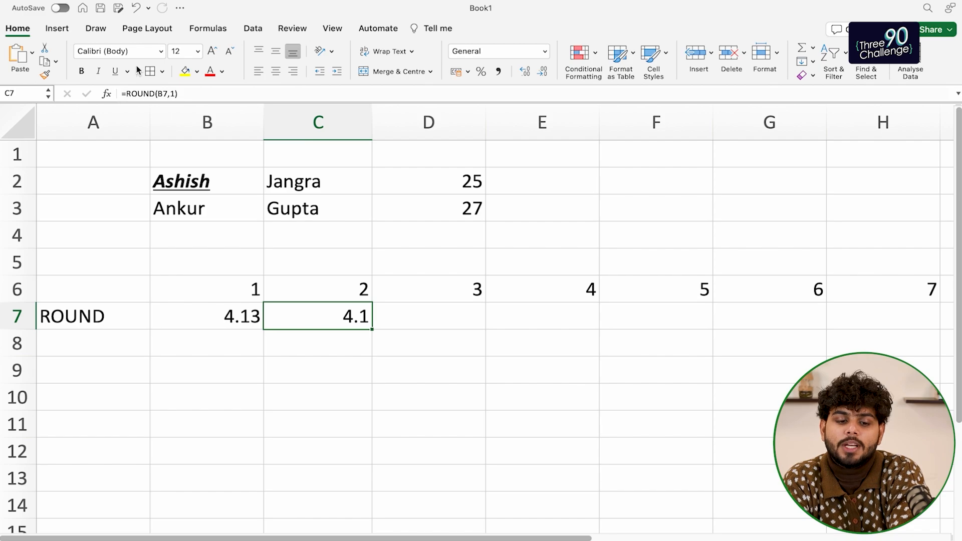
Change C7's ROUND formula to round to 2 digits instead of 1
click(164, 94)
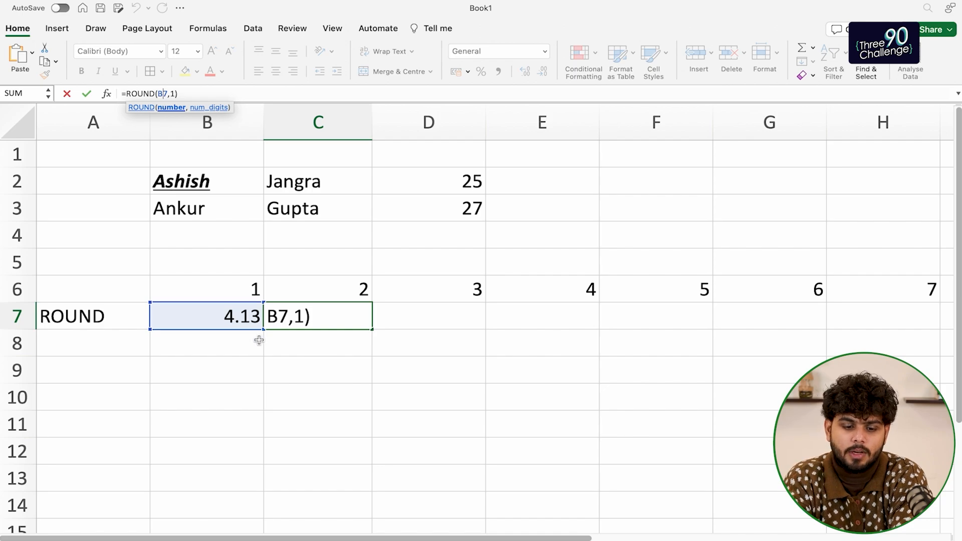
key(Return)
click(298, 326)
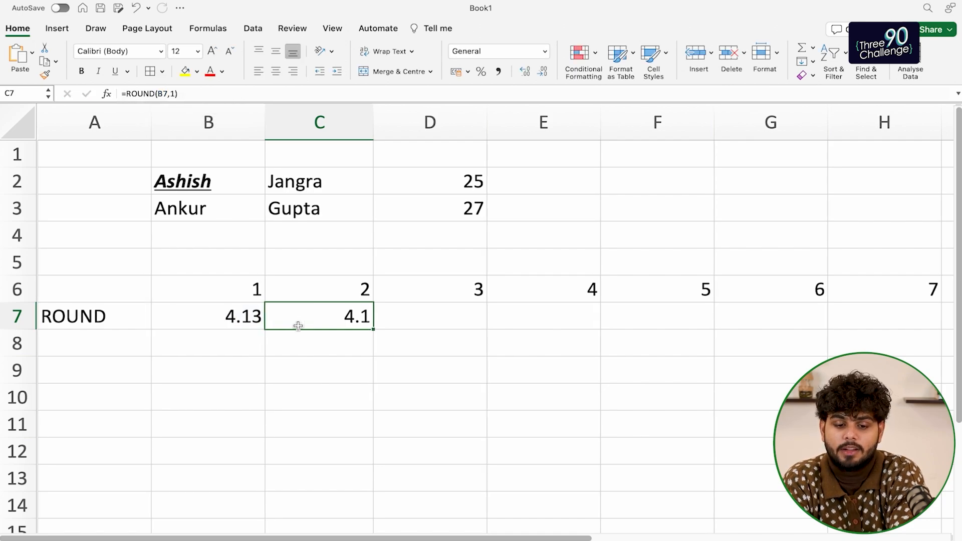
click(172, 93)
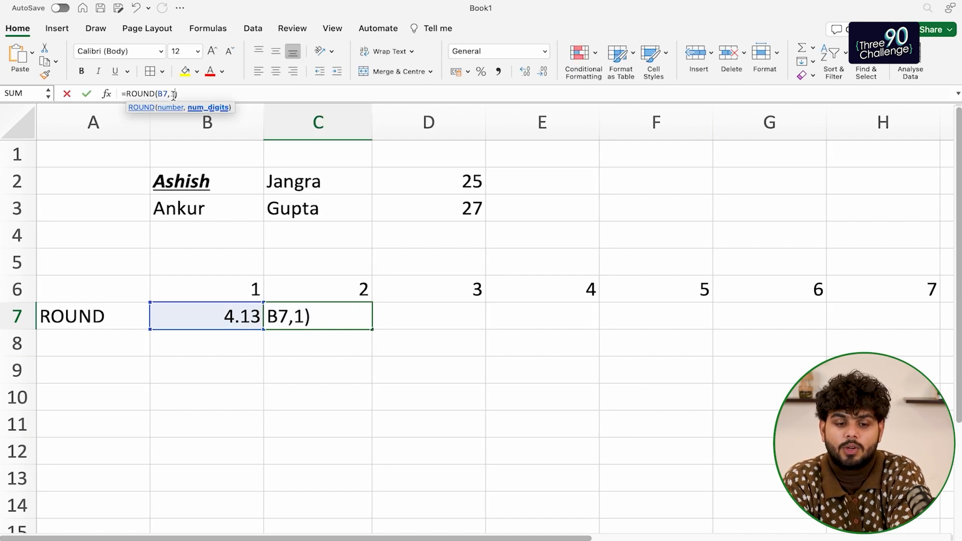
key(BackSpace)
text(2)
key(Return)
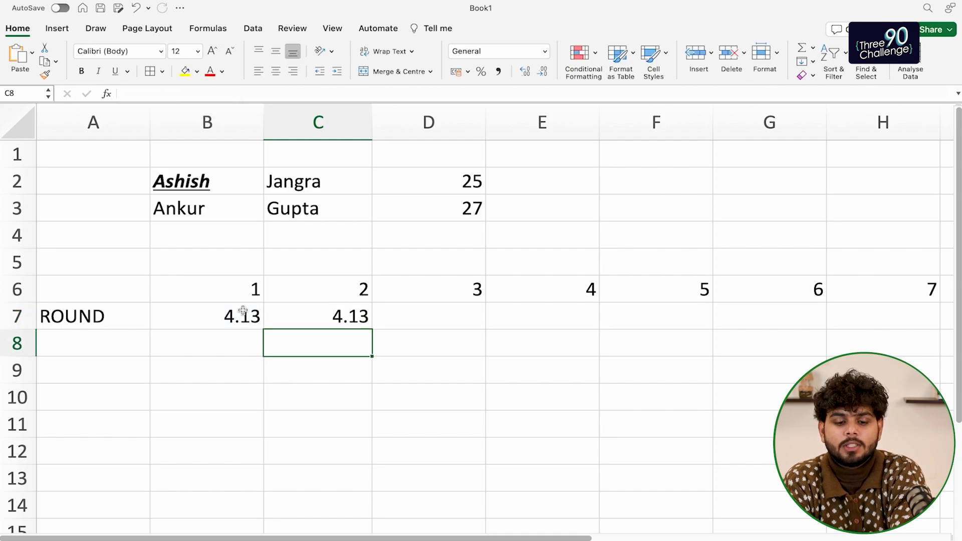
Set B7 to 3.1437 and confirm C7 now shows 3.14
click(241, 315)
click(156, 95)
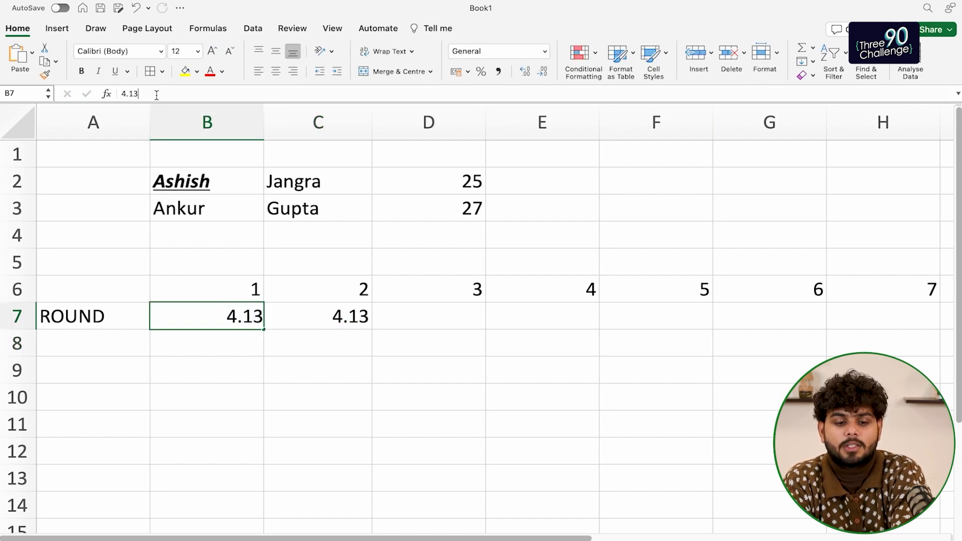
key(shift+Left)
key(shift+Left)
key(shift+Left)
text(3.147)
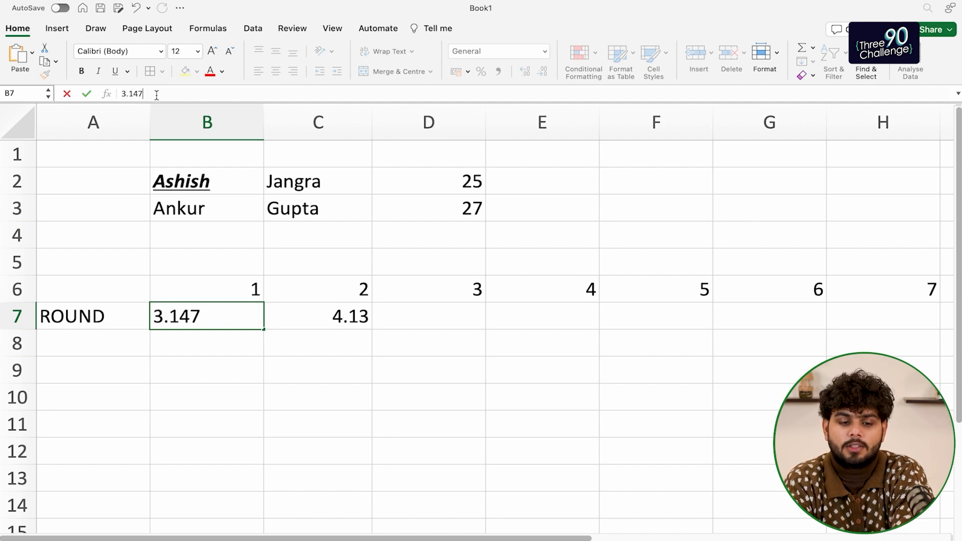
key(BackSpace)
text(35)
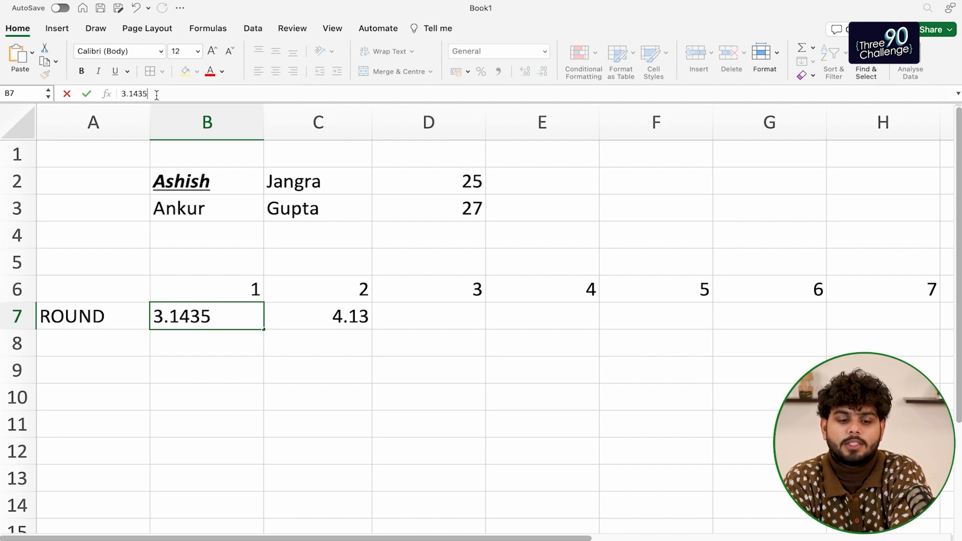
key(BackSpace)
text(7)
key(Return)
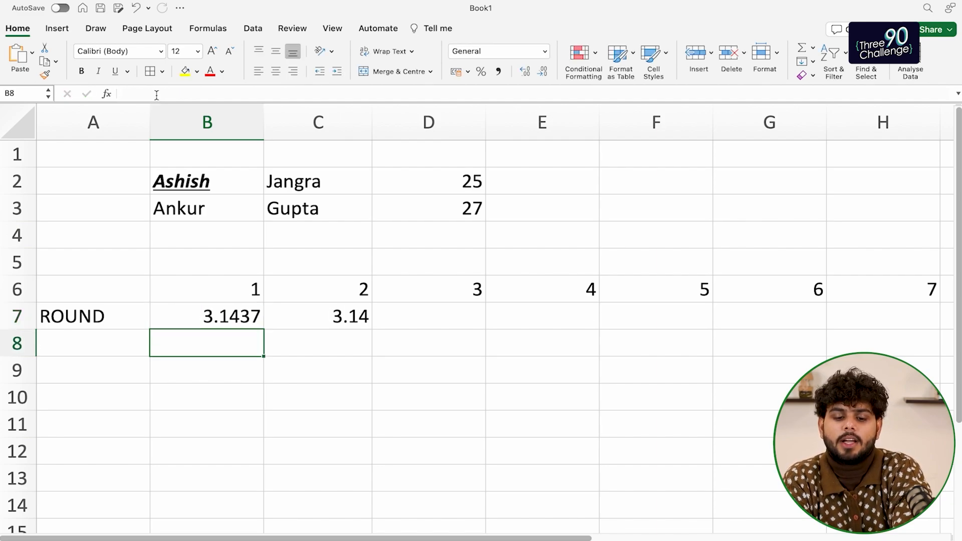
key(Up)
key(Right)
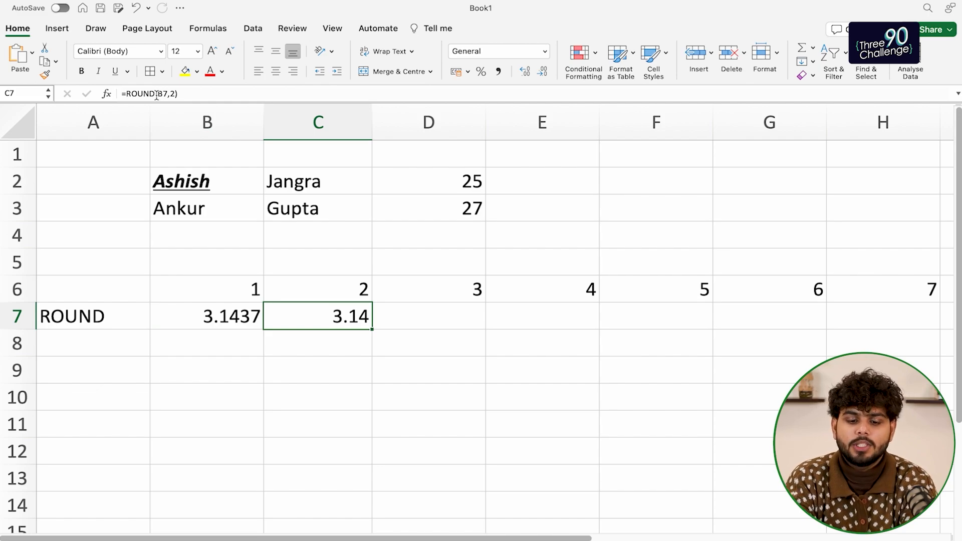
key(Left)
key(Left)
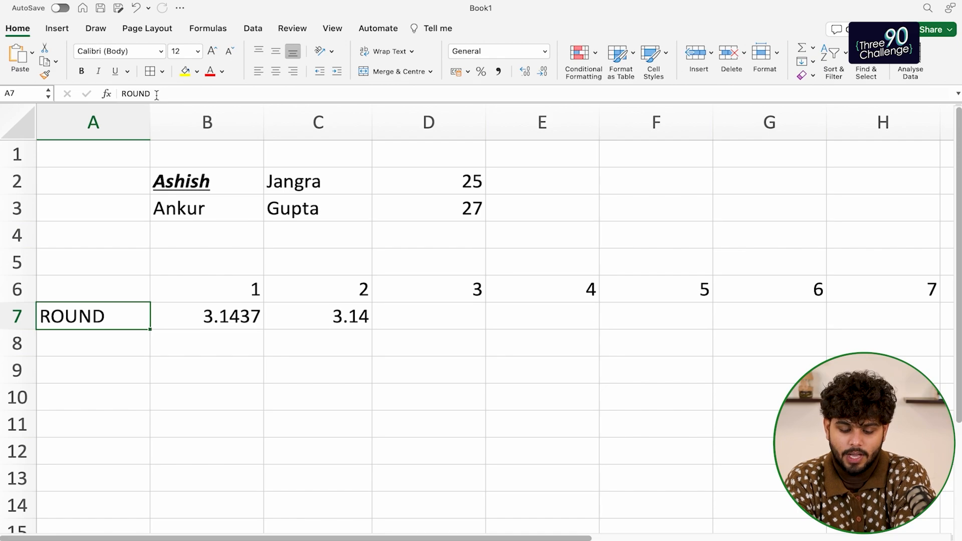
Label A8 'ROUNDUP' and copy the 3.1437 value from B7 into B8
key(Down)
text(ROUNDUP)
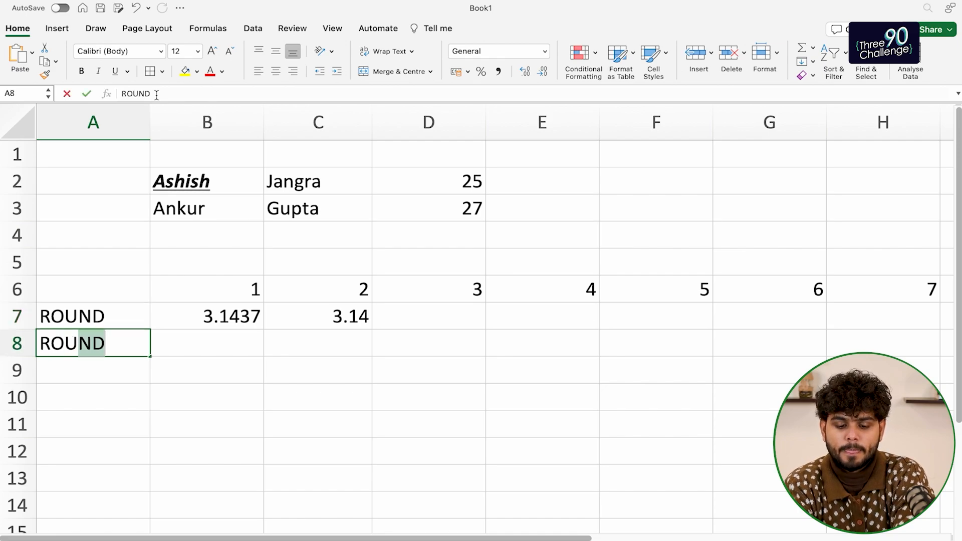
key(Return)
key(Up)
key(Up)
key(Right)
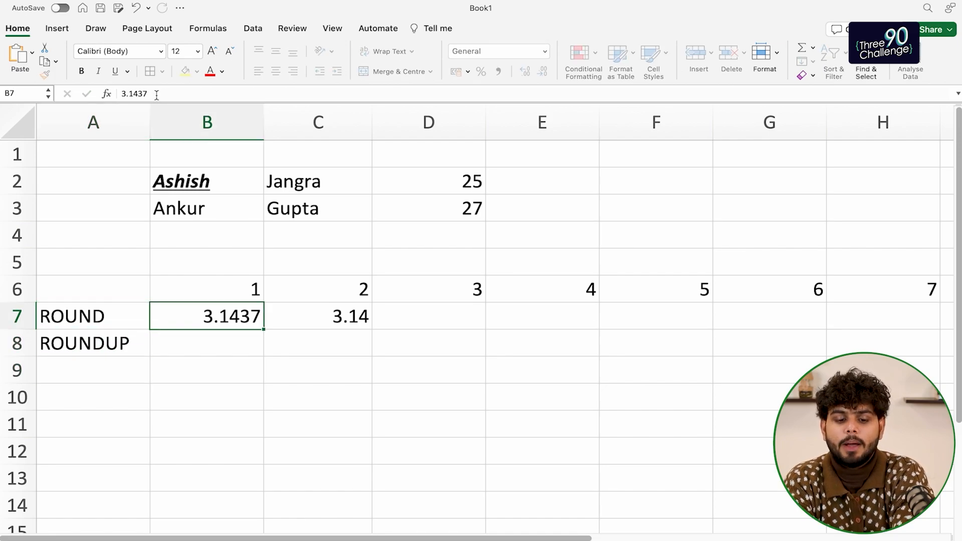
key(Down)
key(Right)
key(Left)
key(Up)
key(super+c)
key(Down)
key(super+v)
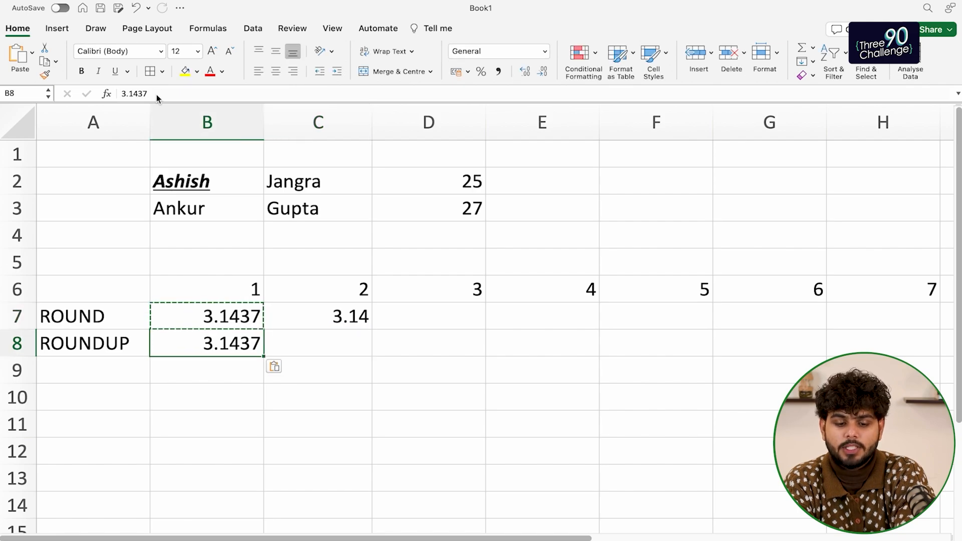
Enter =ROUNDUP(B8,2) in C8 to get 3.15
key(Right)
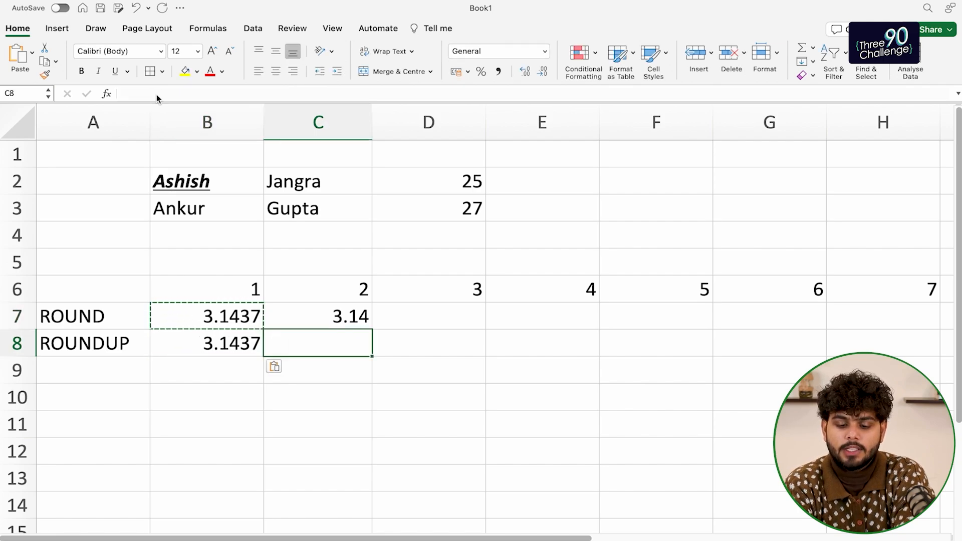
text(=roundup()
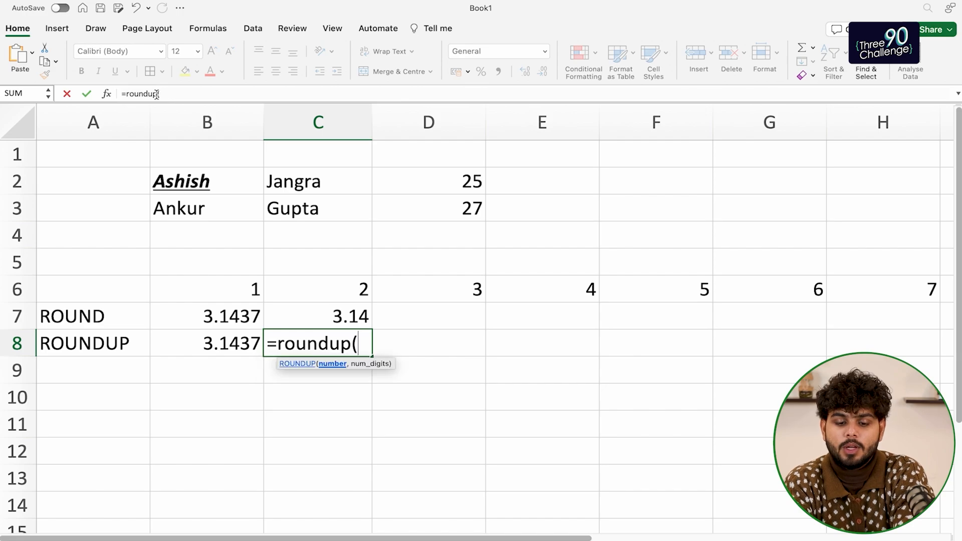
click(251, 369)
click(245, 346)
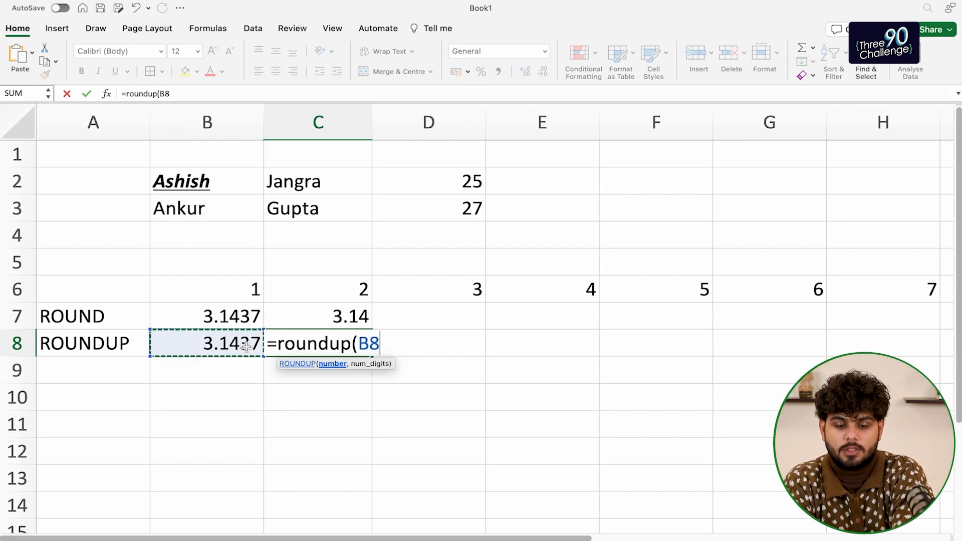
text(,2))
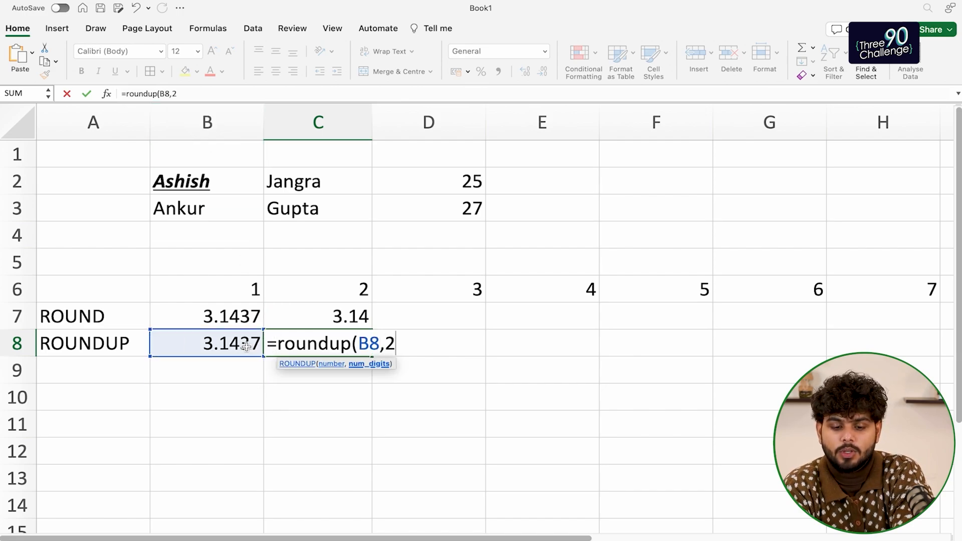
key(Return)
Label A9 'ROUNDDOWN'
key(Left)
key(Left)
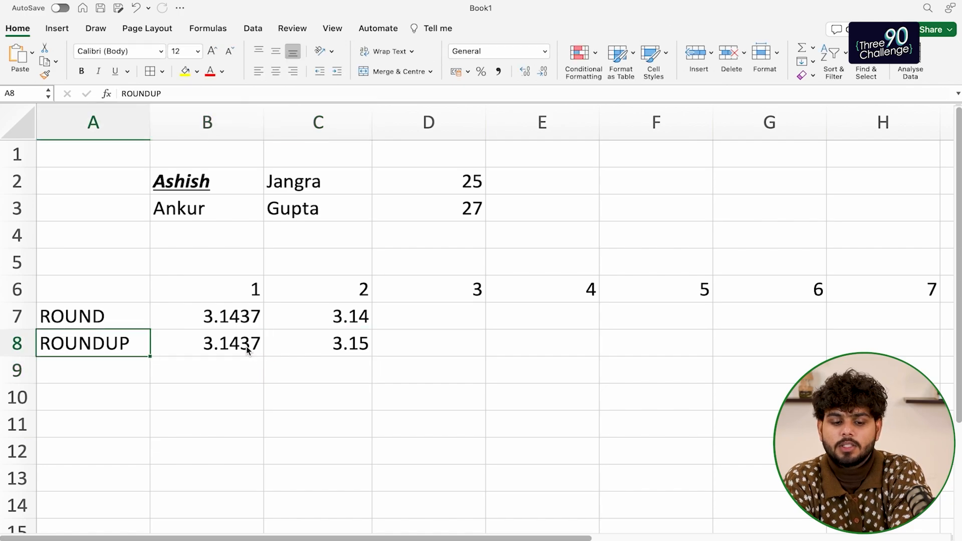
key(Down)
text(ROUND)
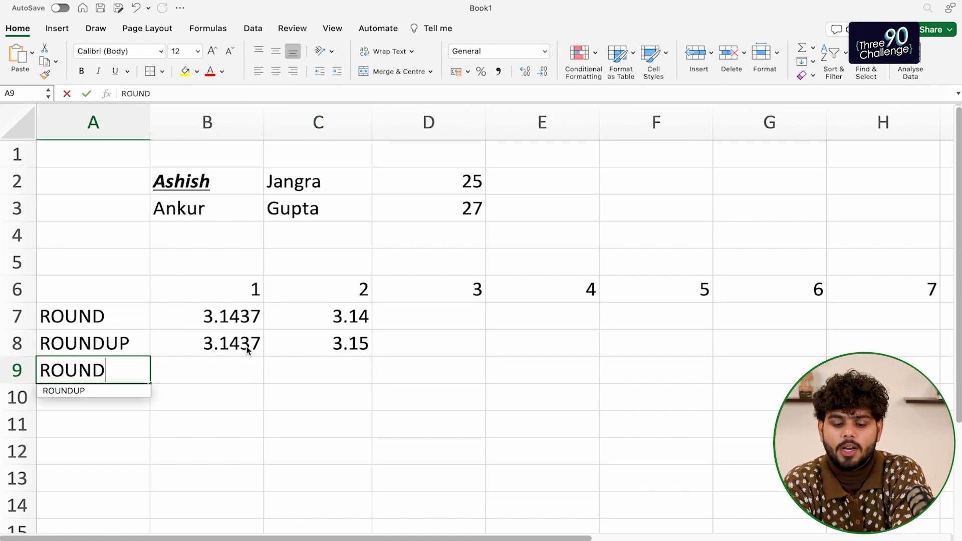
text(DOWN)
key(Return)
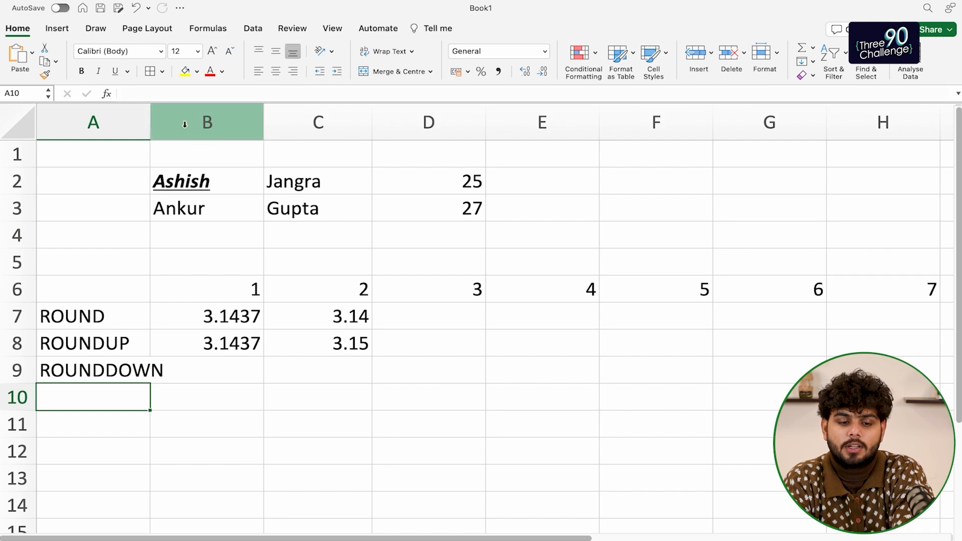
Widen column A to fit 'ROUNDDOWN' and copy 3.1437 from B8 into B9
drag(149, 123, 183, 123)
click(294, 348)
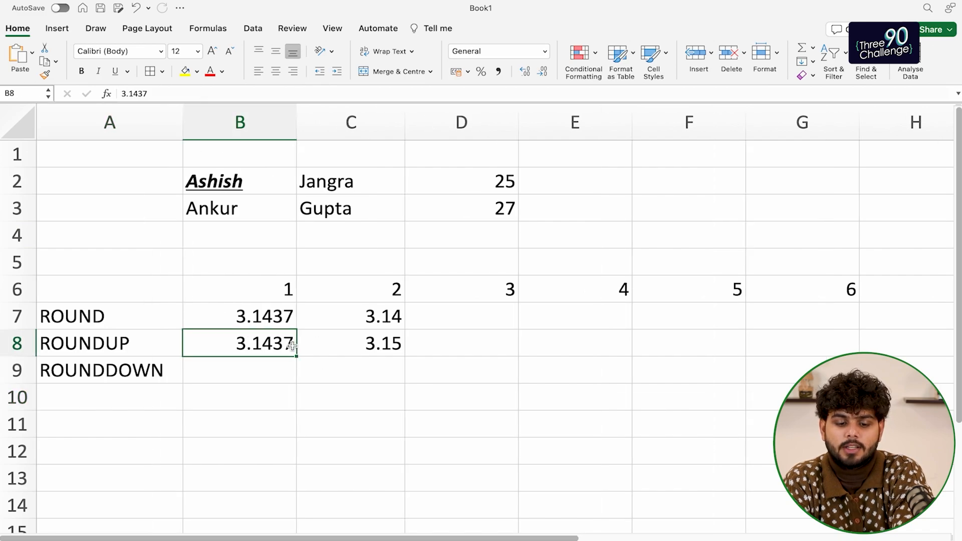
key(cmd+c)
key(Down)
key(super+v)
Enter =ROUNDDOWN(B9,2) in C9 so it shows 3.14
key(Right)
key(Up)
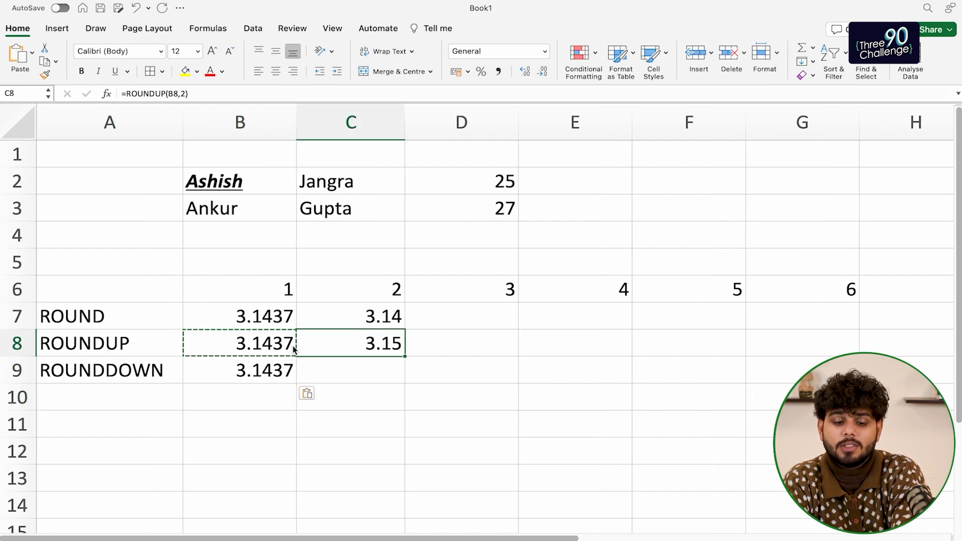
key(Down)
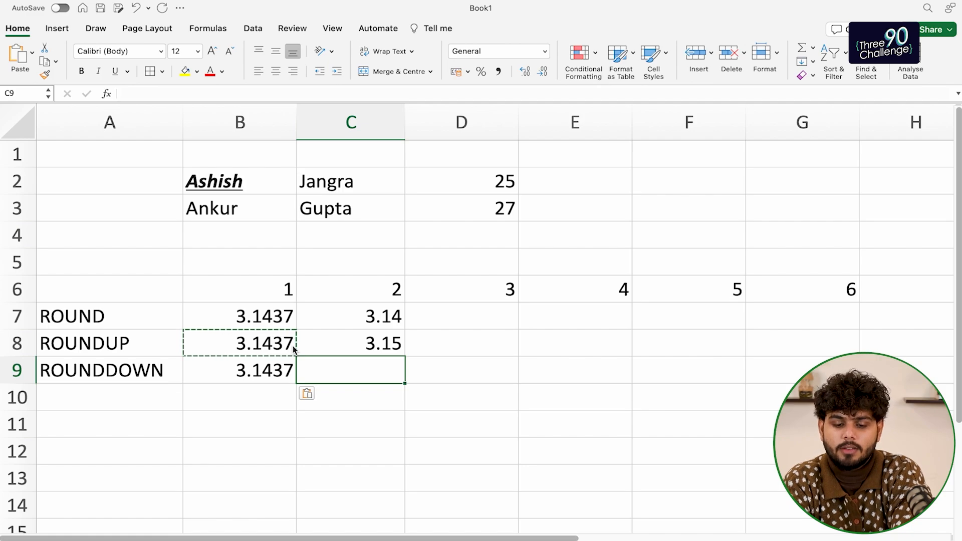
key(Up)
key(Down)
text(=)
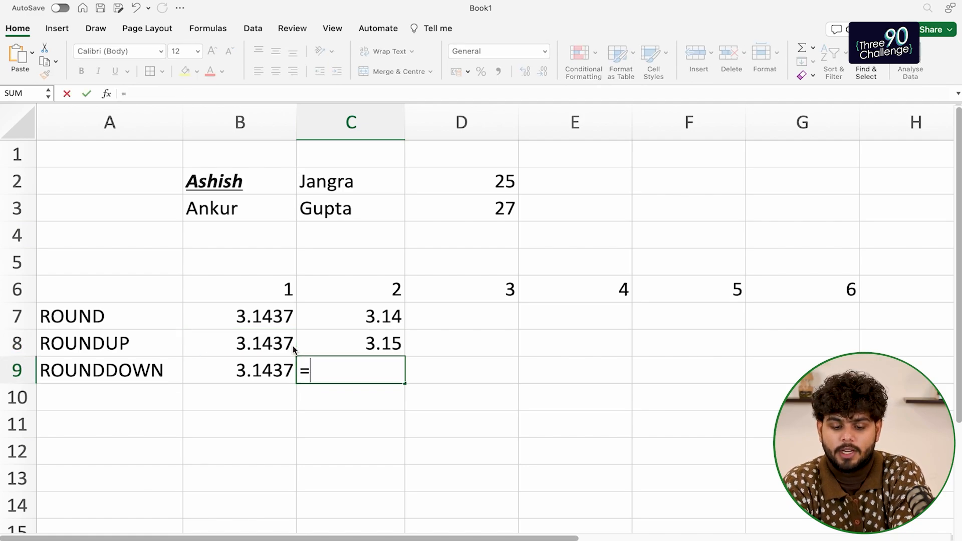
text(rounddown()
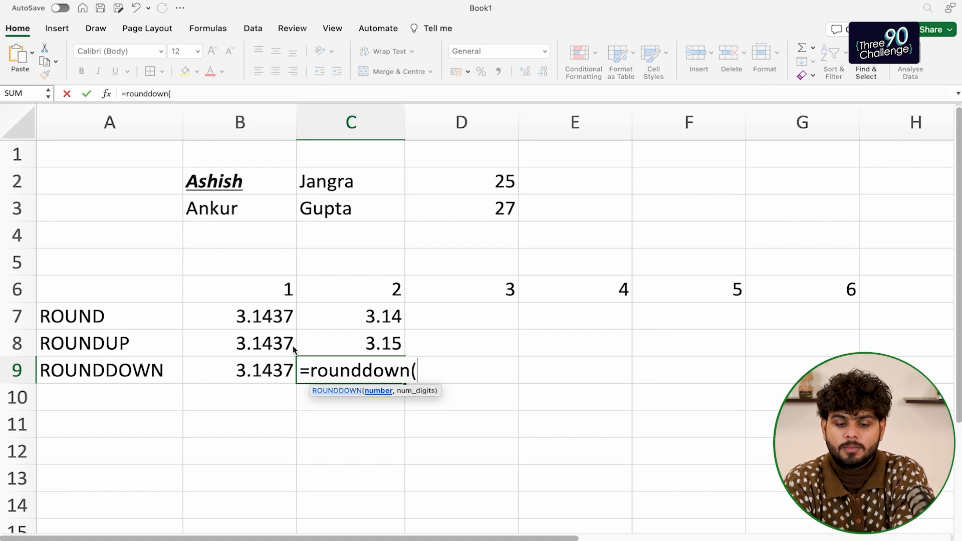
click(256, 365)
text(,)
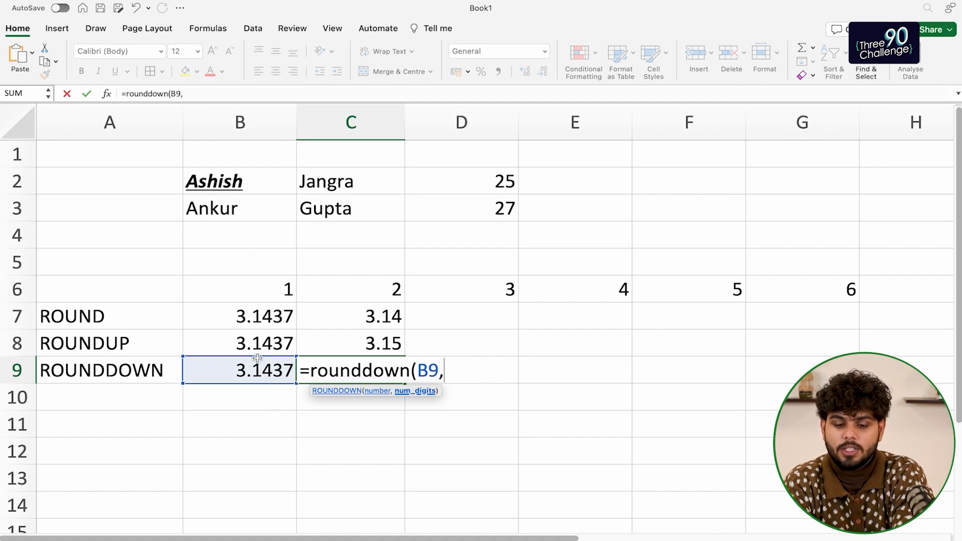
text(2))
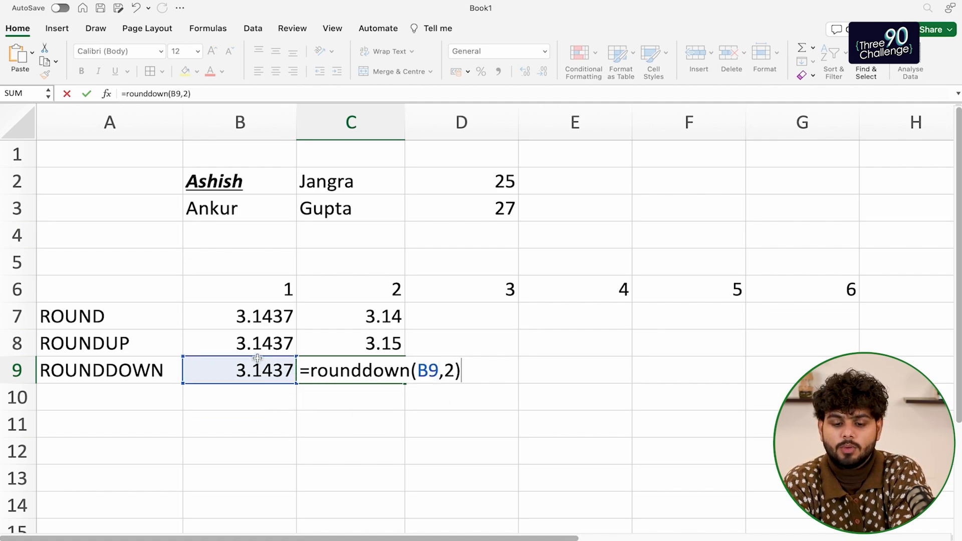
key(Return)
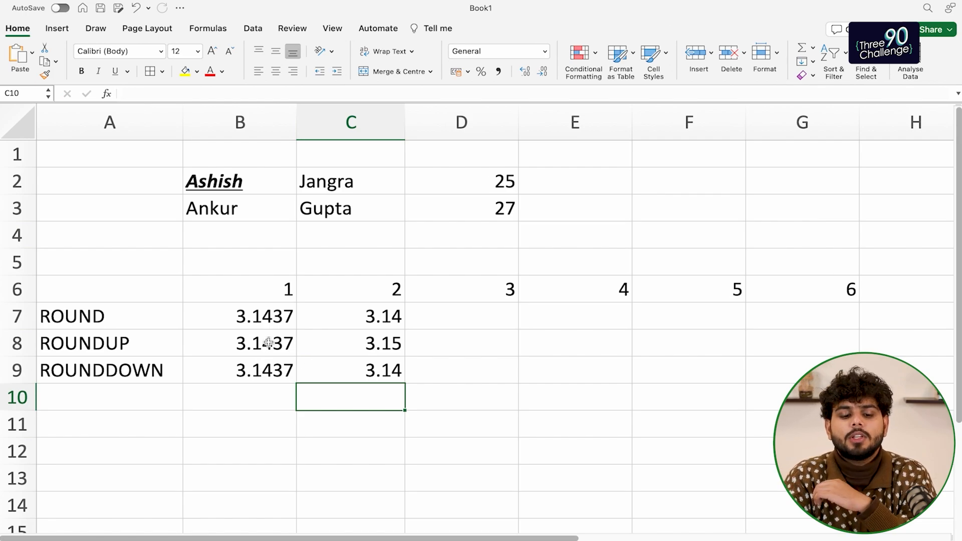
click(266, 317)
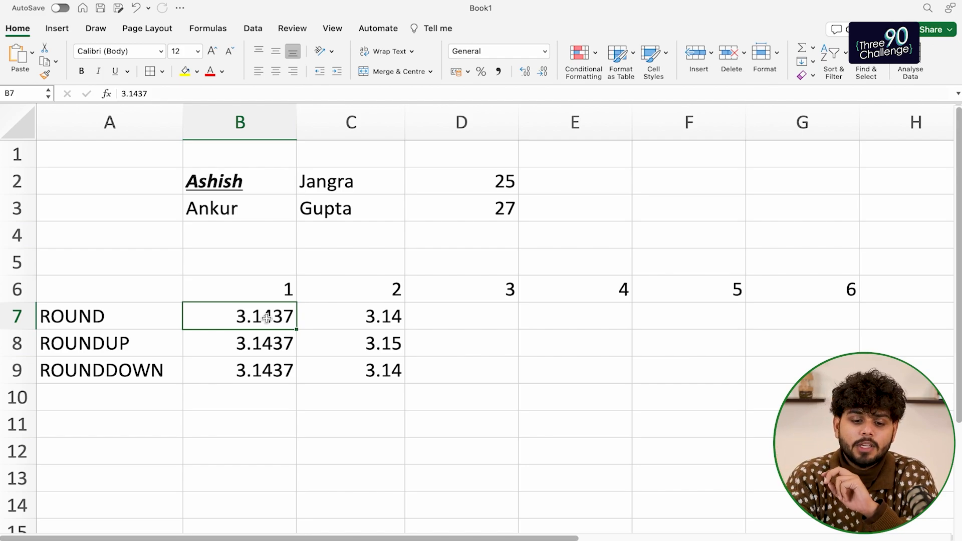
click(323, 320)
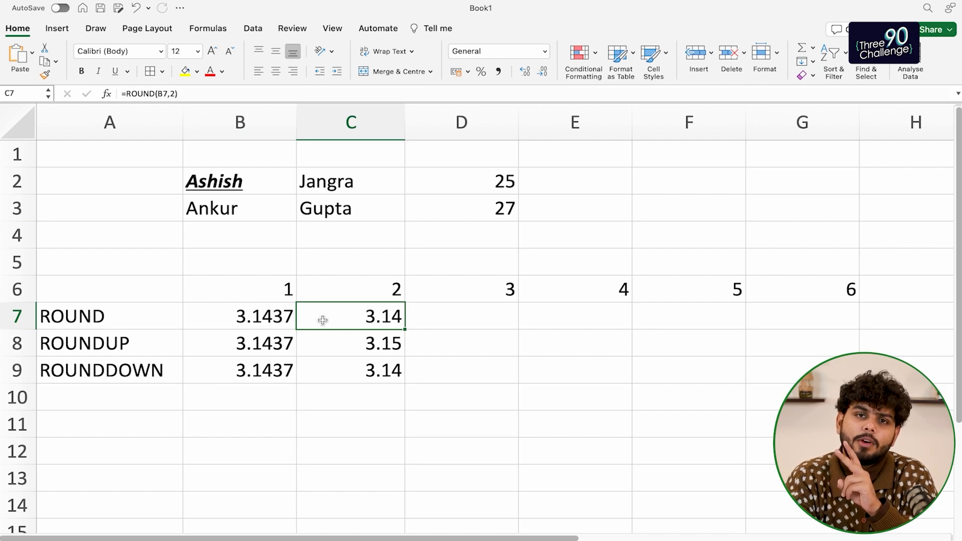
click(334, 349)
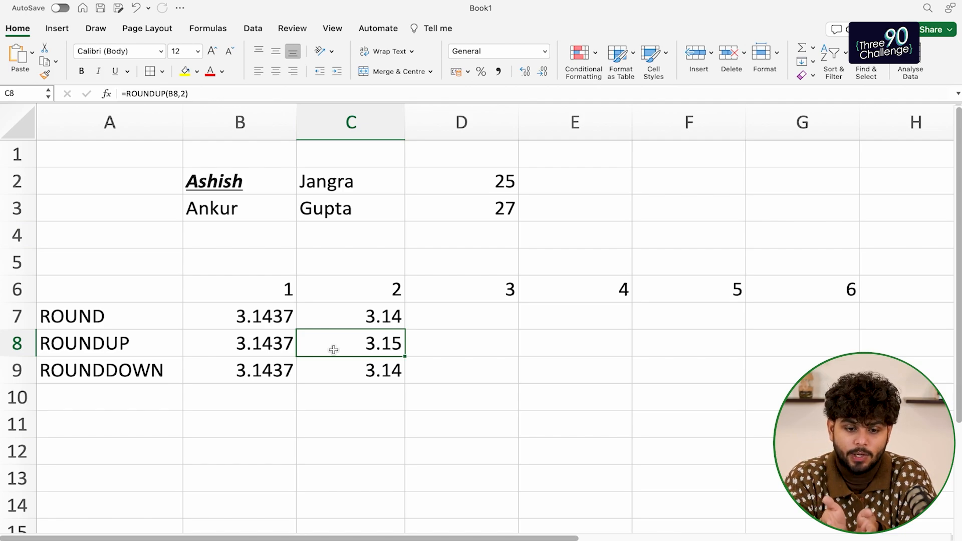
click(152, 343)
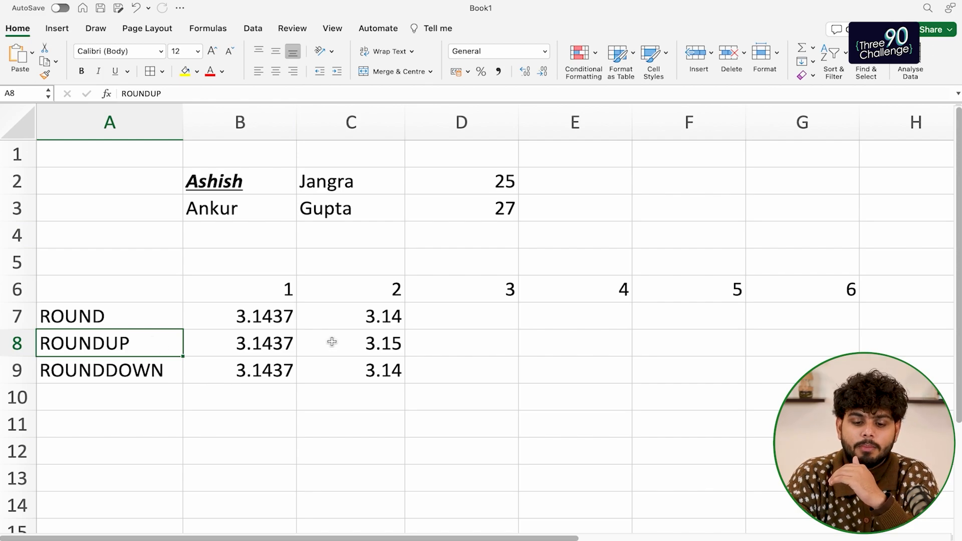
click(358, 343)
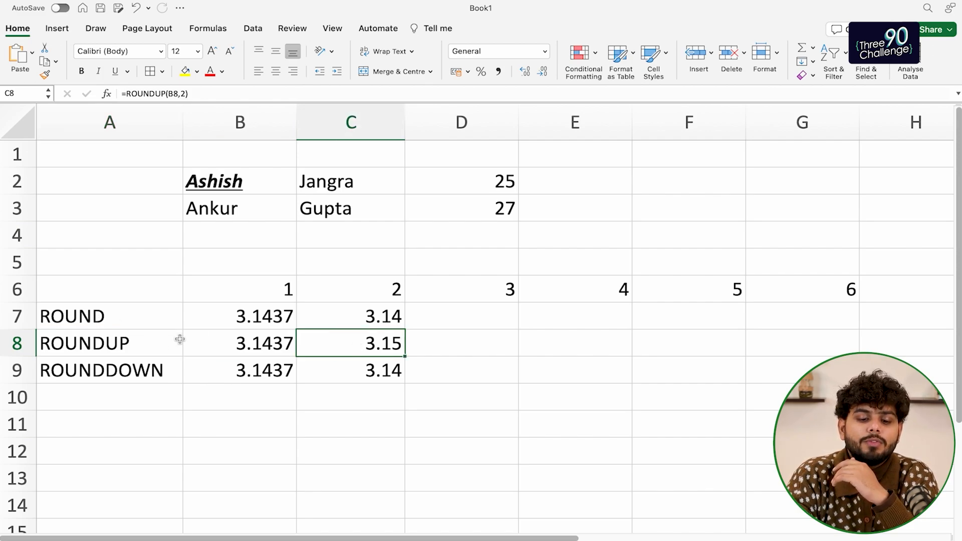
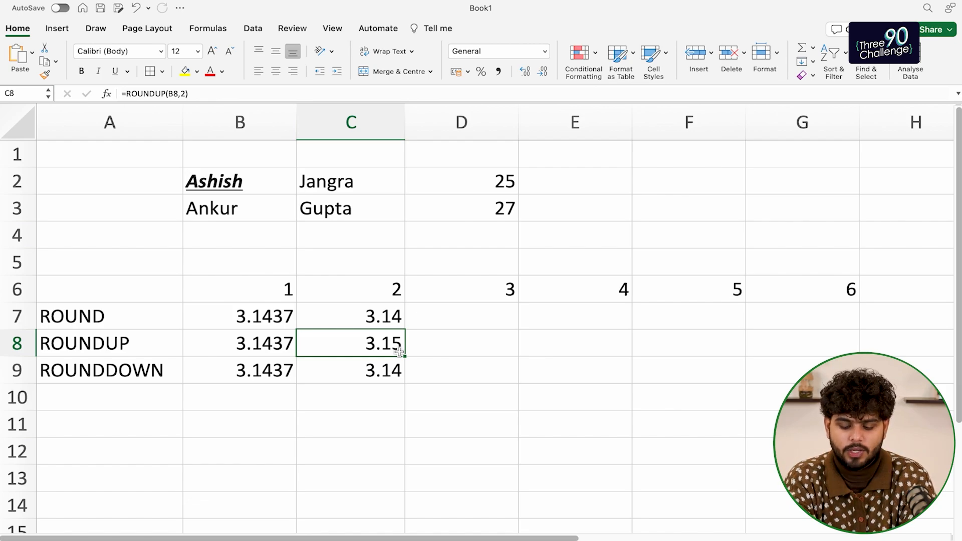
Move to the empty cell A10, directly below the ROUNDDOWN example
key(Down)
key(Left)
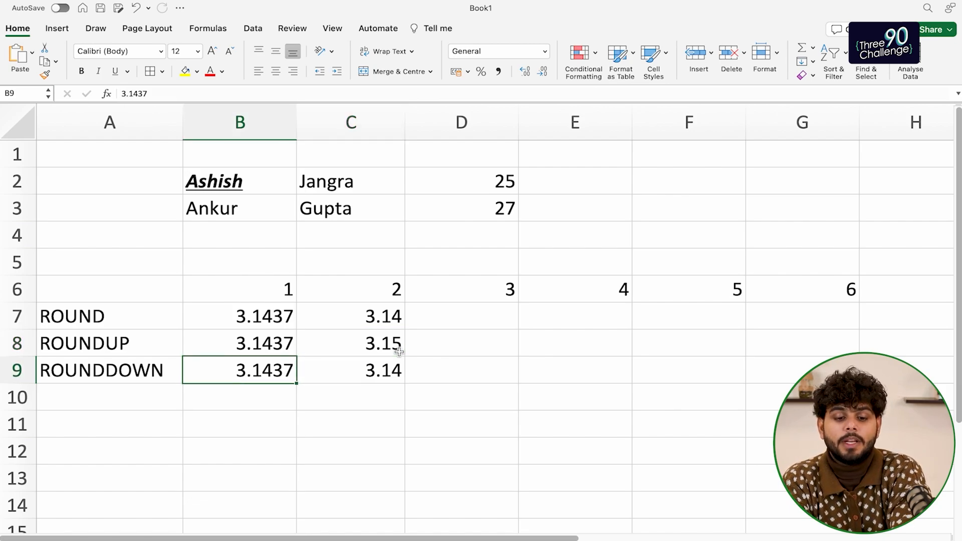
key(Left)
key(Down)
Label A10 'RAND' and enter =RAND() in B10
text(RAND)
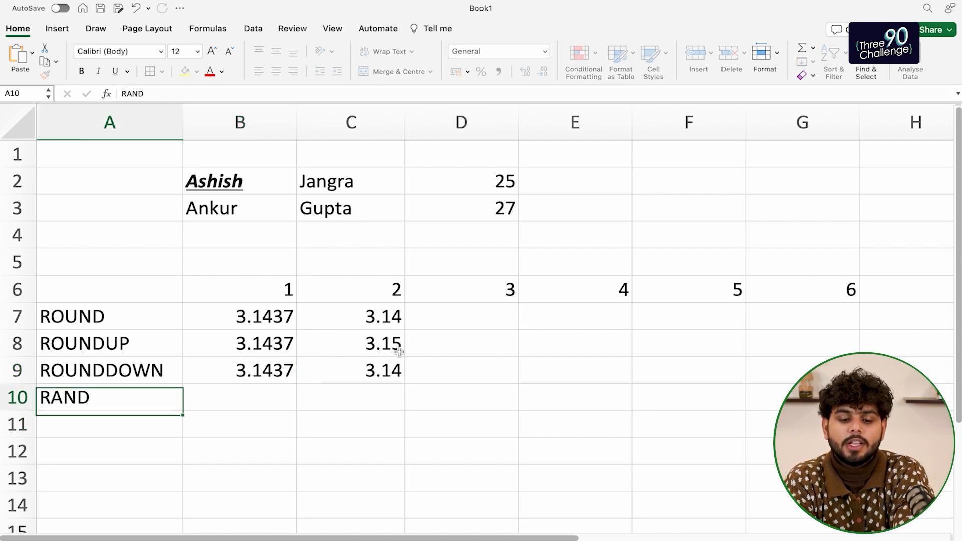
key(Tab)
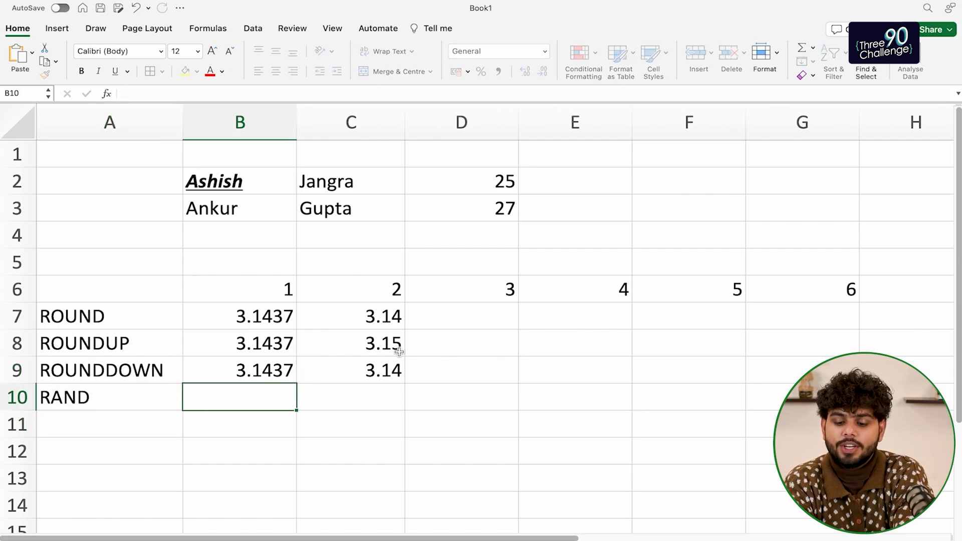
text(=rand()
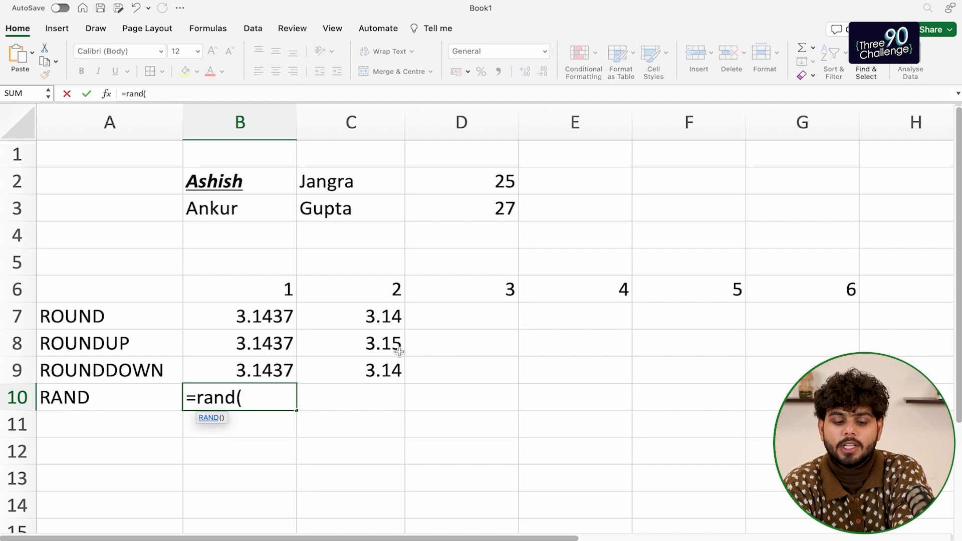
text())
key(Return)
Recalculate B10's =RAND() several times, ending at 0.80269479
key(Up)
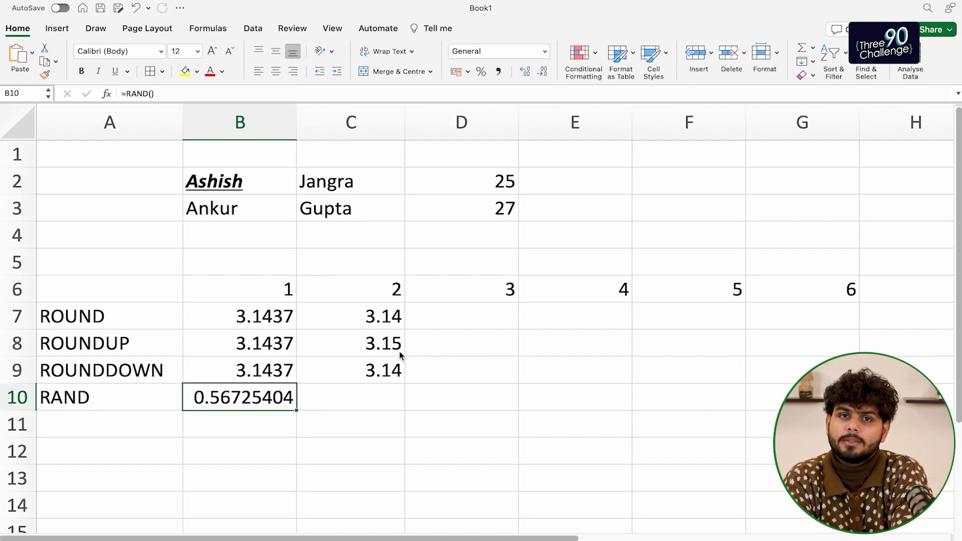
key(Down)
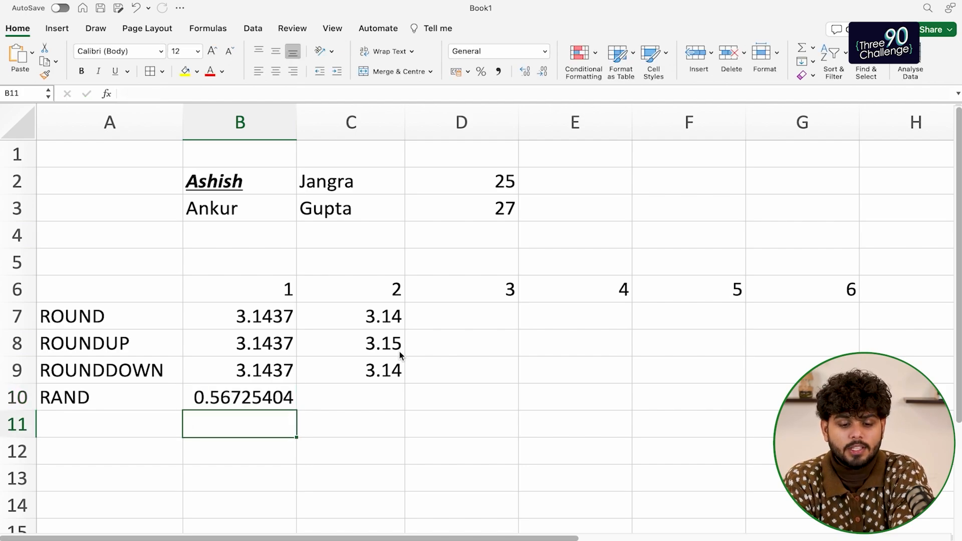
key(Up)
key(F2)
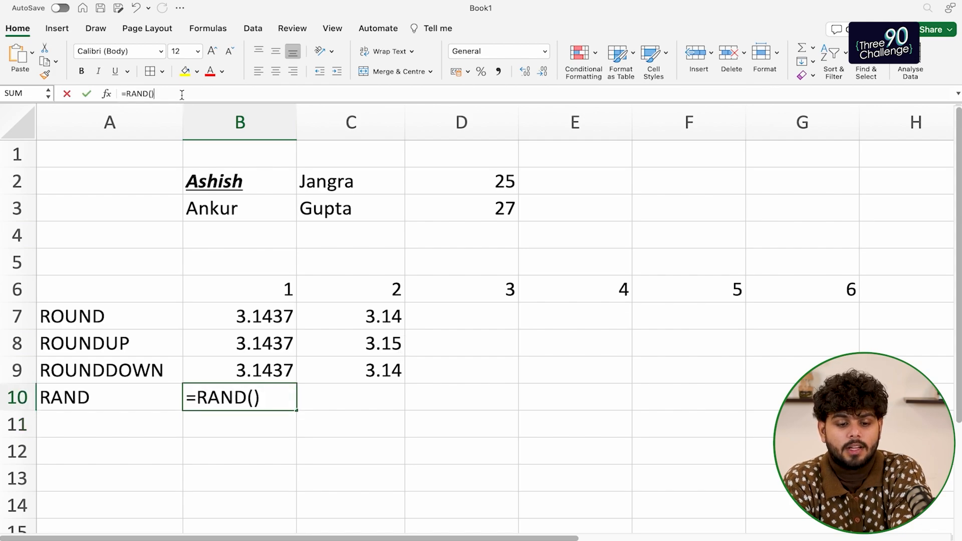
key(Return)
key(Up)
key(F2)
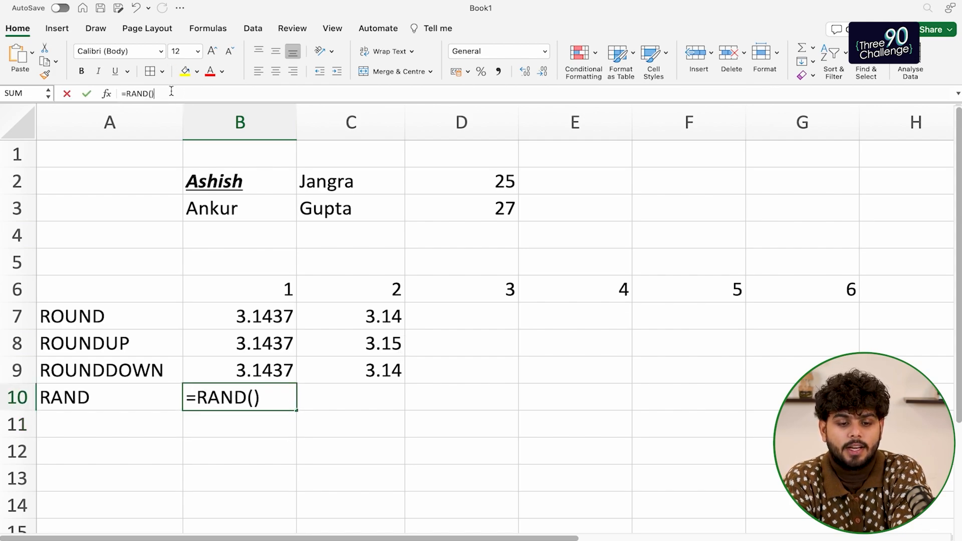
key(Return)
key(Up)
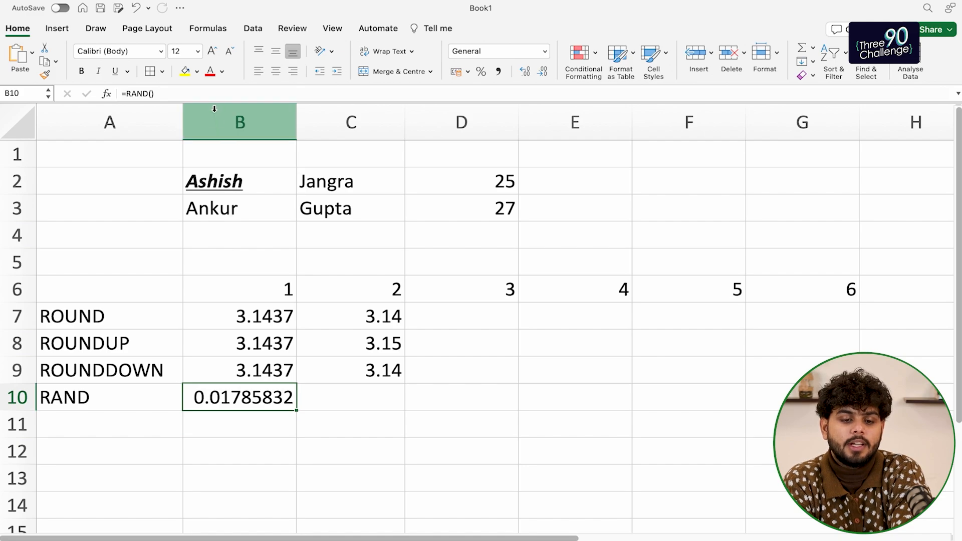
key(F2)
key(Return)
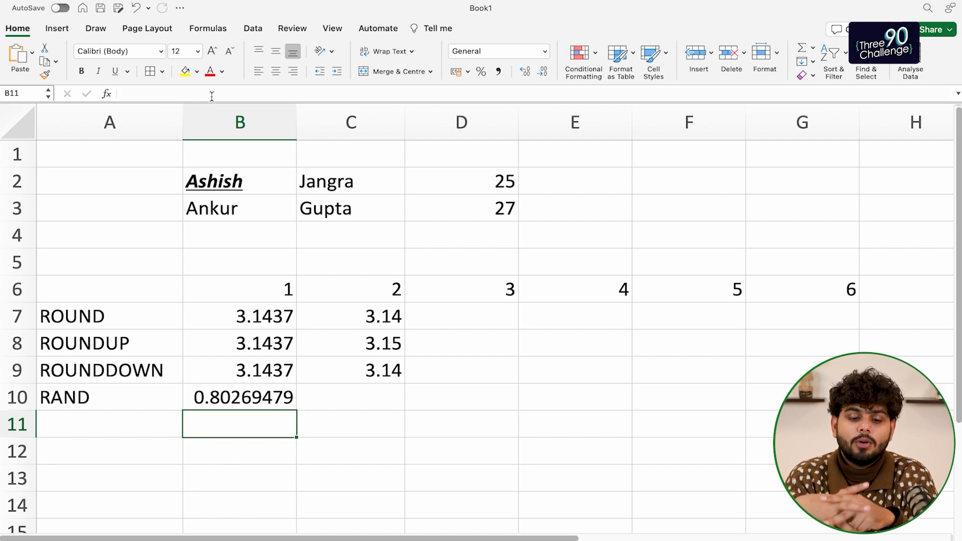
Copy the 3 and 4 from row 6 into C11:D11
click(253, 390)
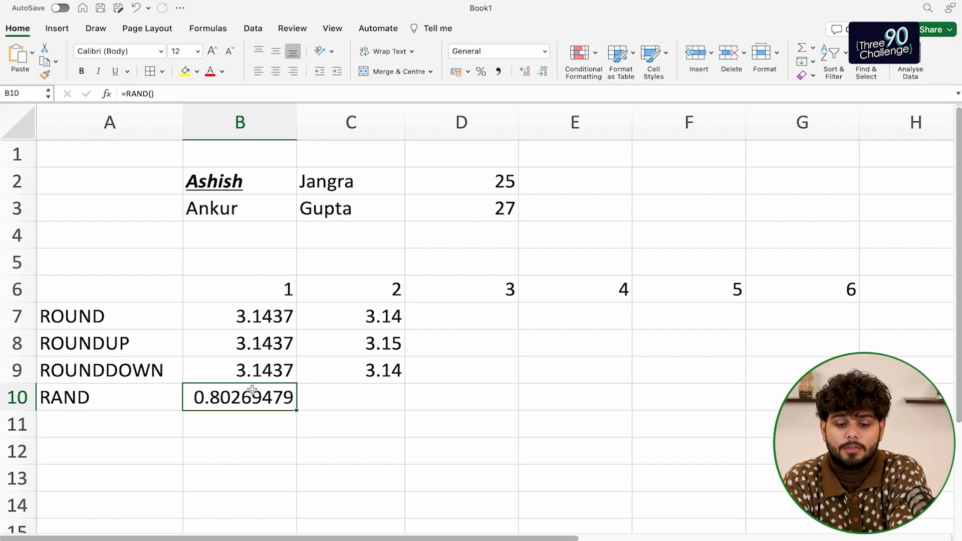
drag(493, 288, 600, 291)
key(super+c)
scroll(483, 386, down, 3)
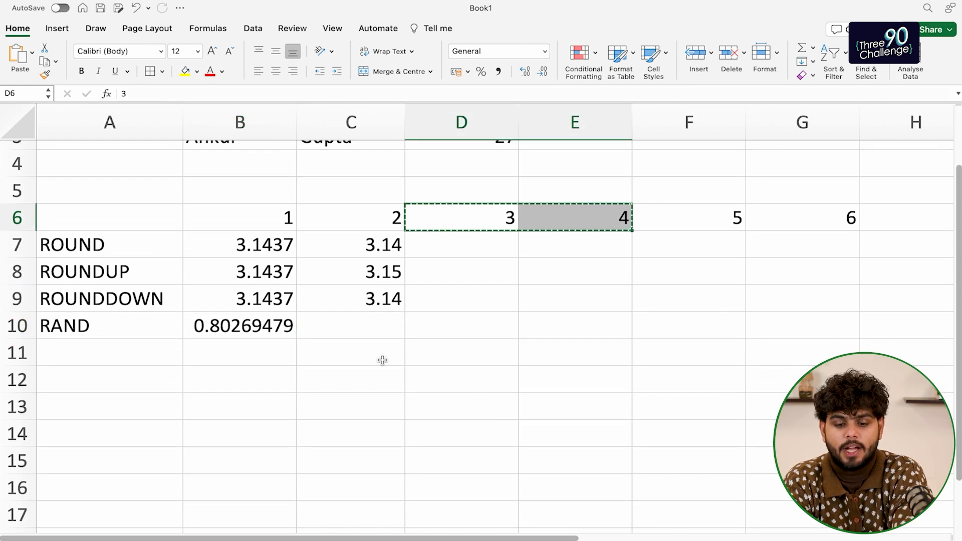
click(378, 361)
key(super+v)
Paste the 3 and 4 pair into rows 12 through 15
key(Down)
key(Up)
key(Down)
key(super+v)
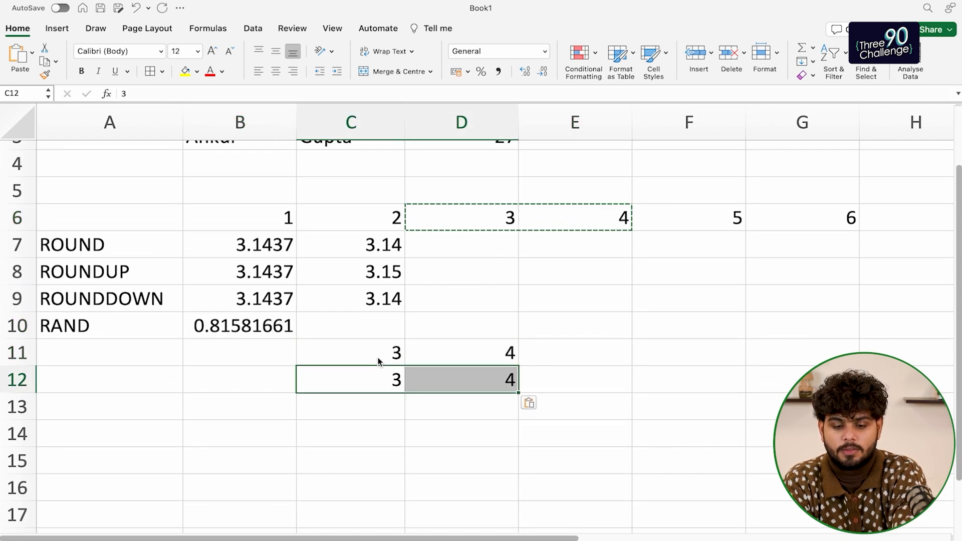
key(Down)
key(super+v)
key(Down)
key(super+v)
key(Down)
key(super+v)
key(Up)
key(Up)
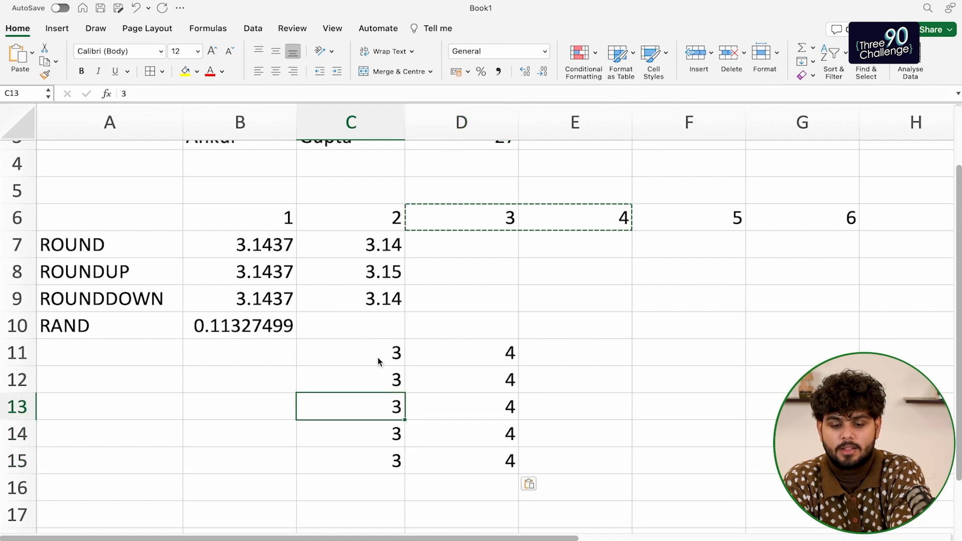
key(Up)
key(Up)
key(Right)
key(Right)
Enter =SUM(C11:D11) in E11 and fill it down to E15, each showing 7
text(=sum()
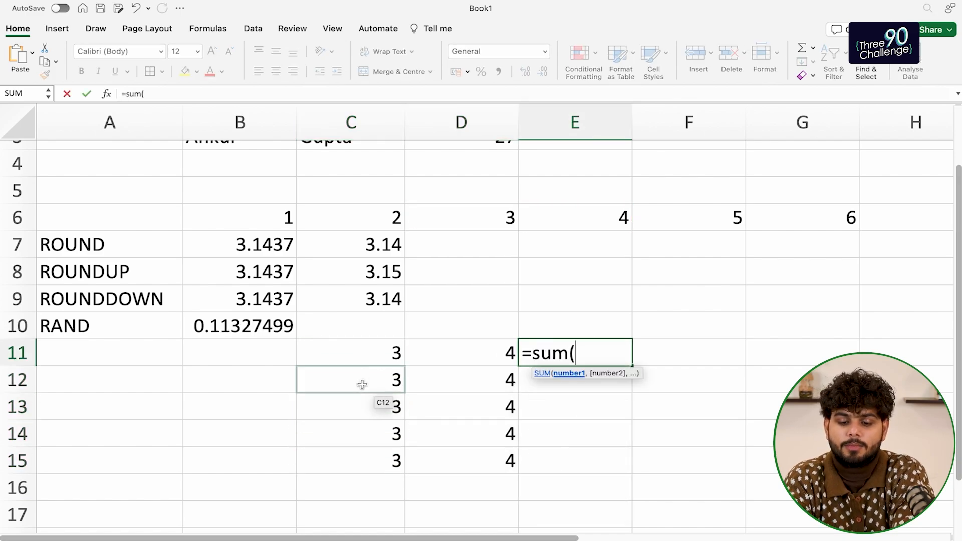
drag(362, 354, 487, 351)
text())
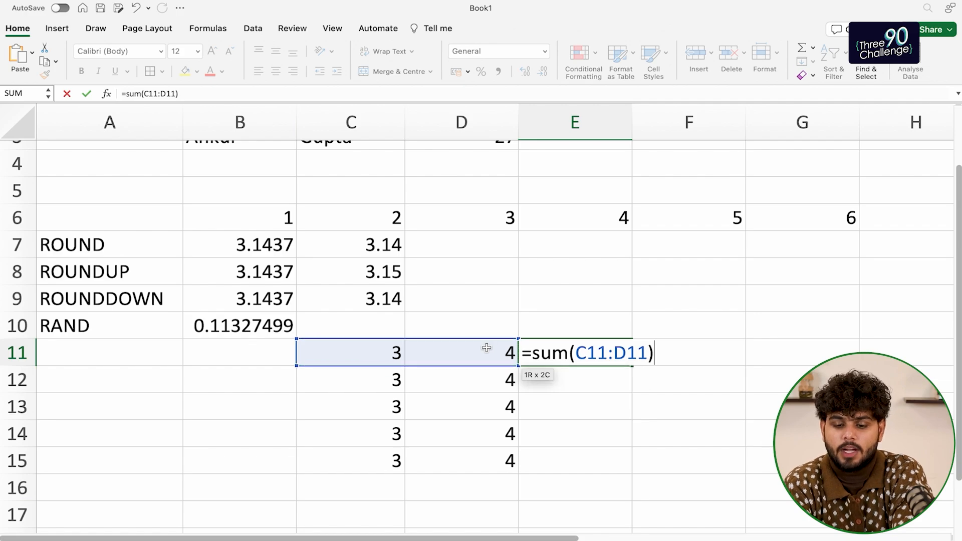
key(Return)
click(609, 359)
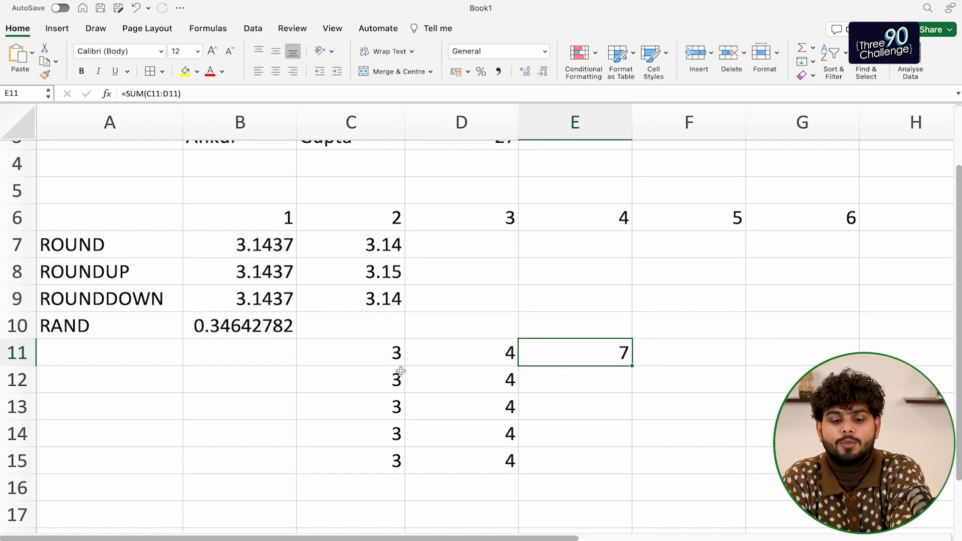
drag(383, 379, 486, 384)
click(608, 356)
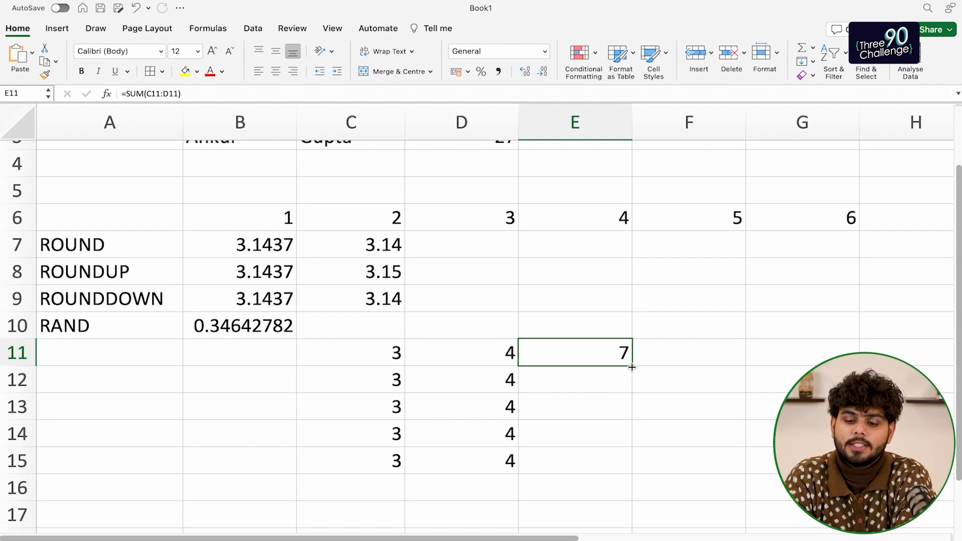
drag(631, 366, 614, 467)
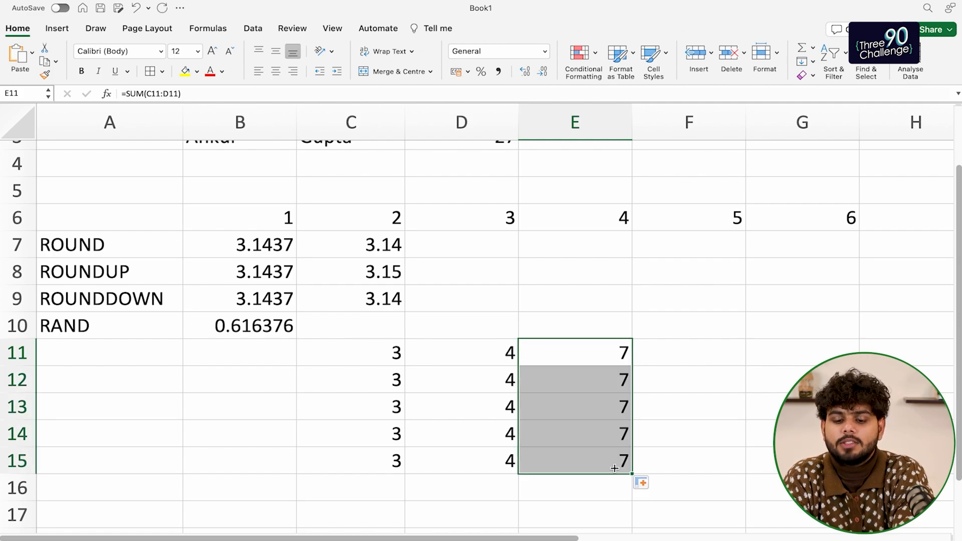
click(535, 490)
Check that the SUM formulas in E11 to E13 reference their own rows
drag(572, 372, 572, 365)
key(Left)
key(Up)
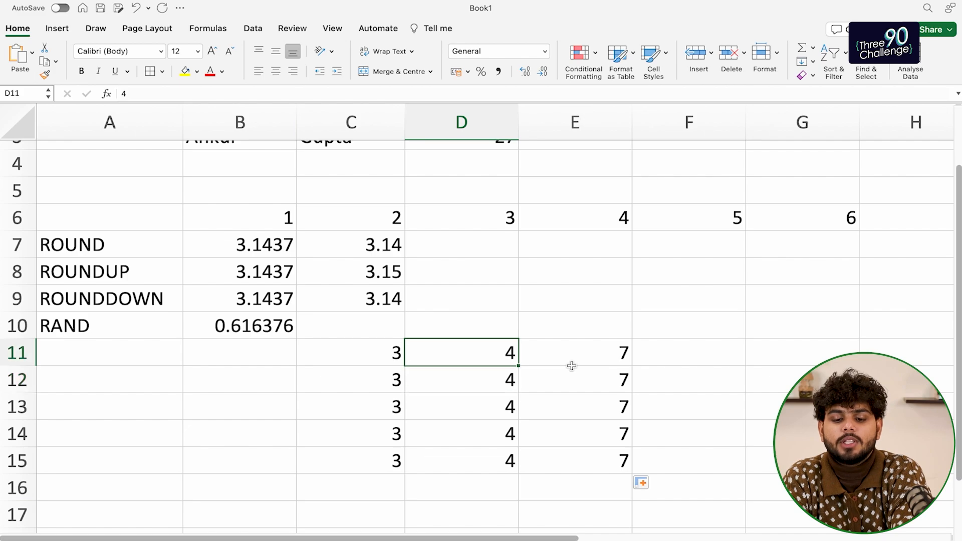
key(Right)
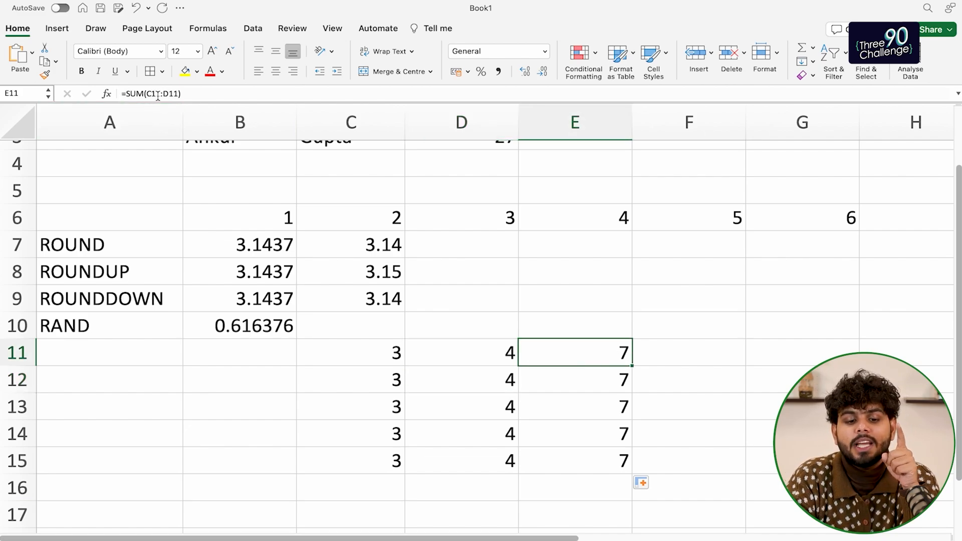
key(Down)
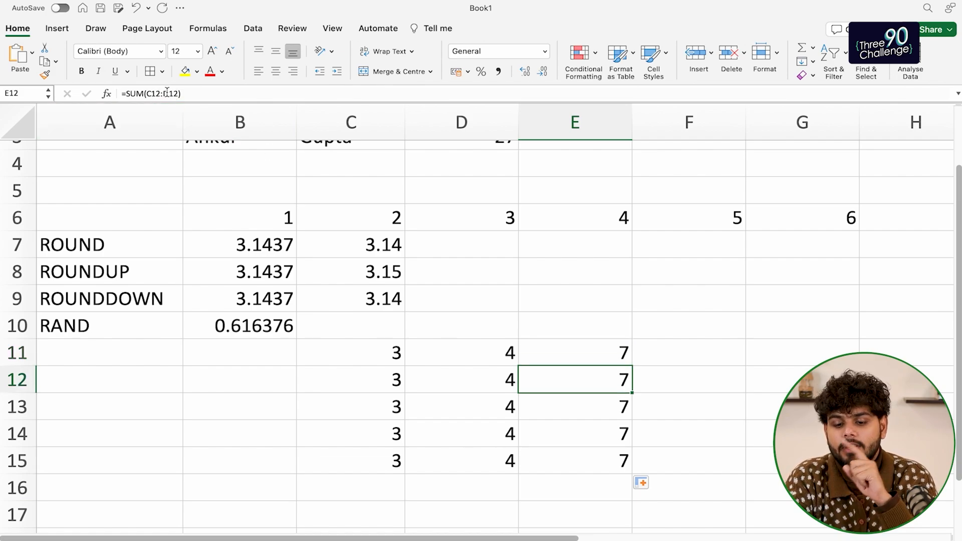
key(Down)
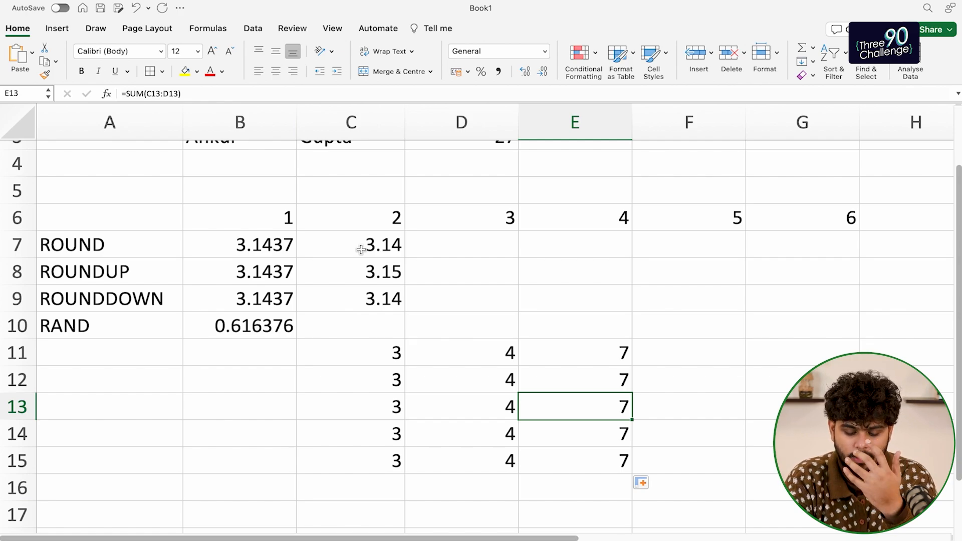
Delete the 4s from D12 and D13, leaving those row totals at 3
scroll(376, 275, down, 5)
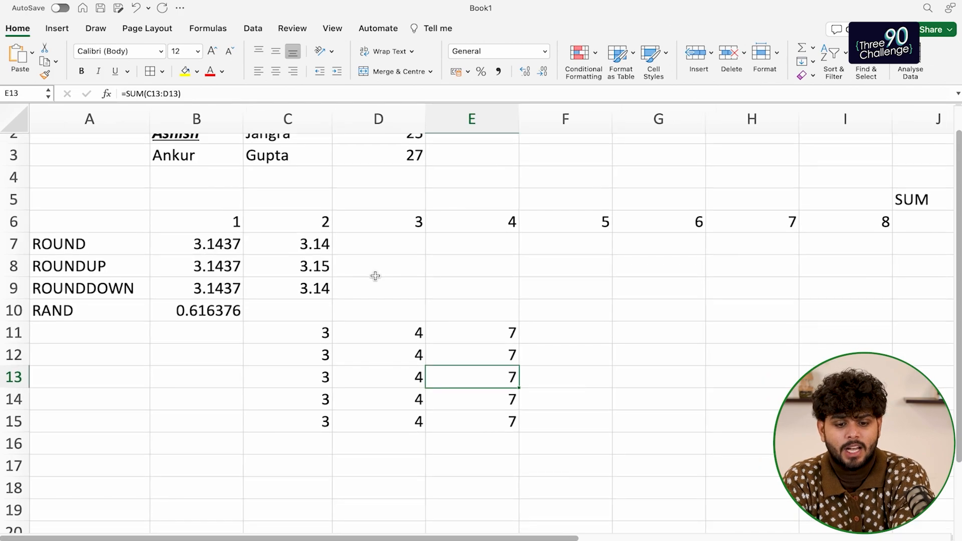
scroll(358, 284, up, 1)
scroll(399, 361, down, 2)
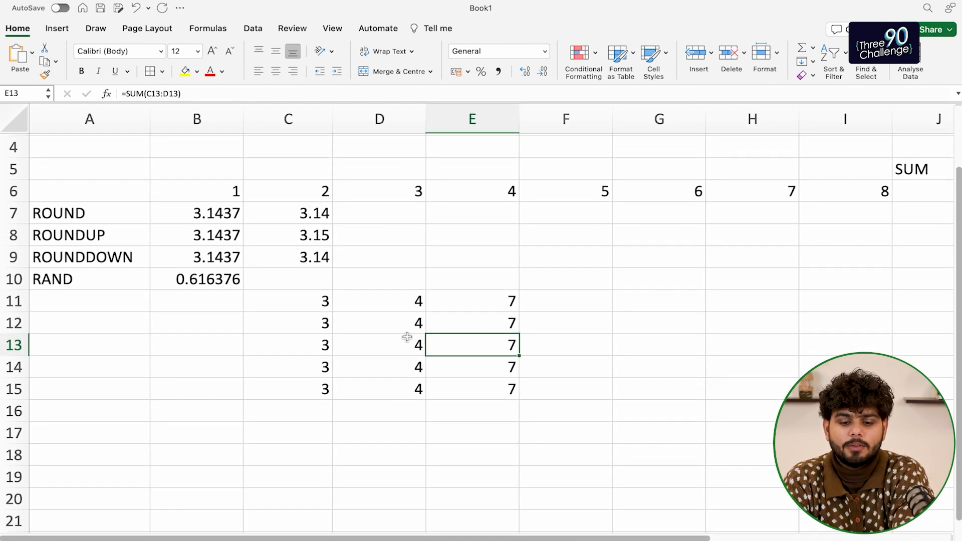
click(406, 336)
key(Delete)
key(Up)
key(Down)
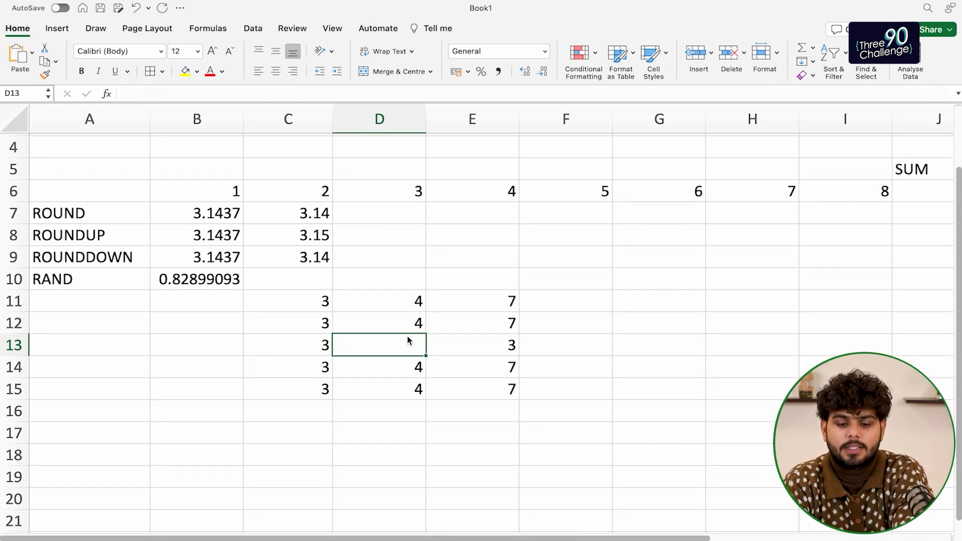
key(Up)
key(Delete)
key(Up)
key(Up)
key(Left)
key(Down)
Apply All Borders to the number block, extending them through column F
key(shift+Right)
key(shift+Down)
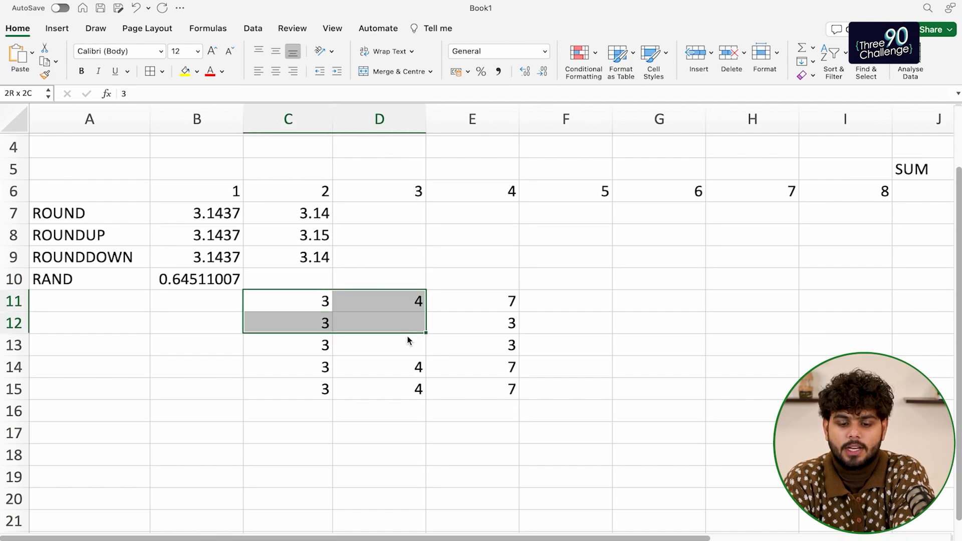
key(shift+Down)
key(shift+Down)
key(shift+Right)
key(shift+Right)
key(shift+Left)
key(shift+Down)
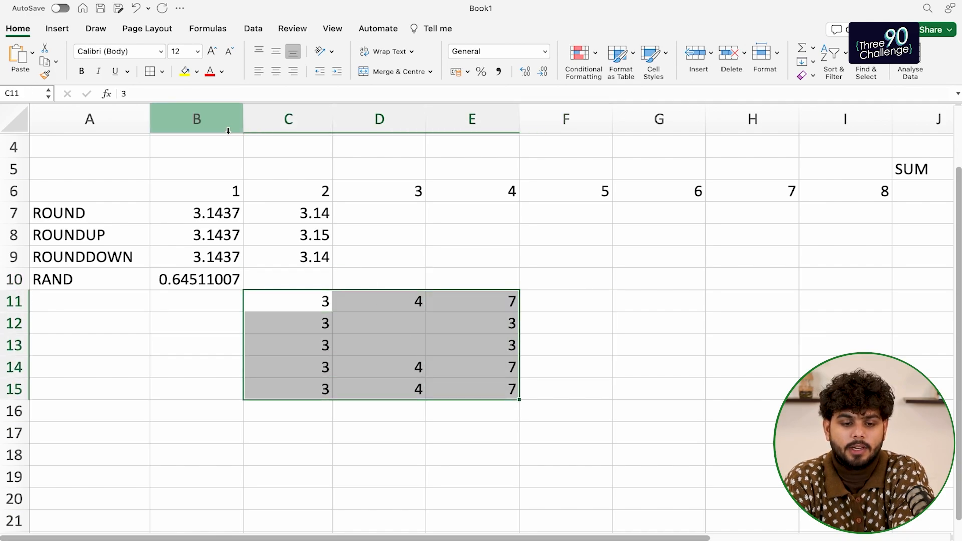
click(152, 71)
click(568, 304)
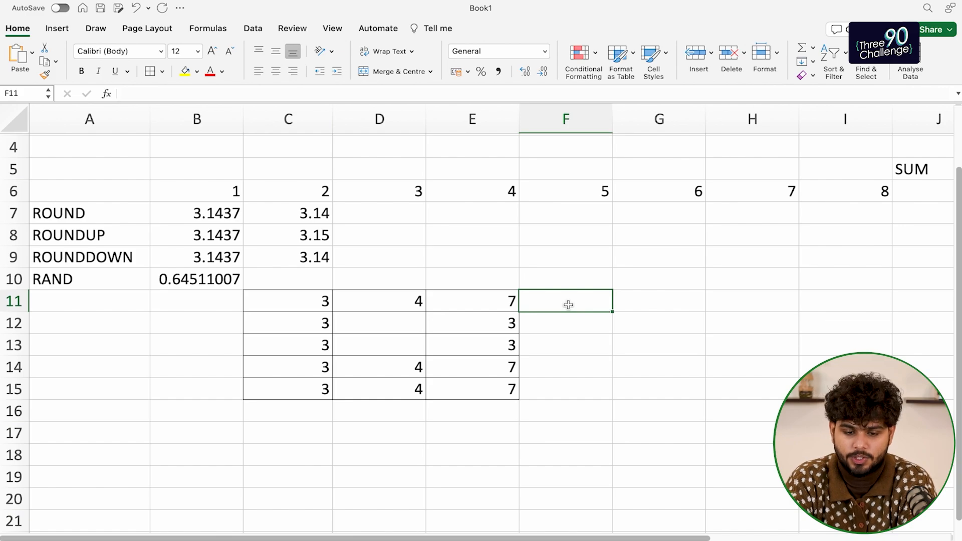
drag(506, 301, 548, 398)
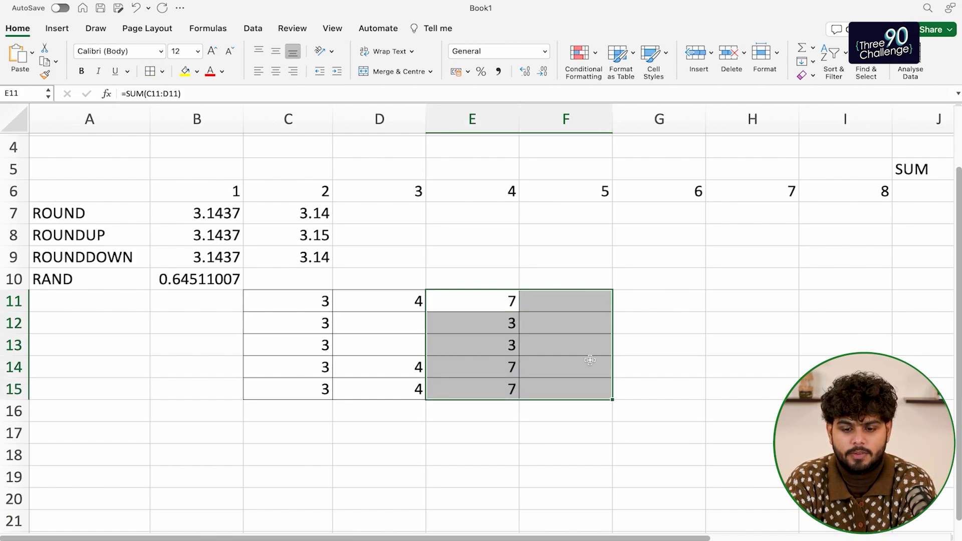
Enter A in each of F12, F13 and F14
click(552, 313)
text(A)
key(Return)
text(A)
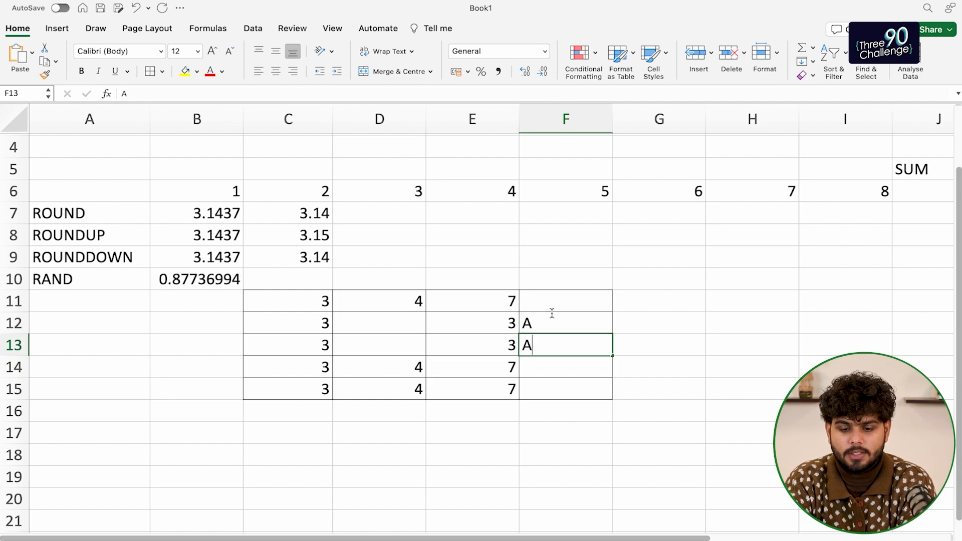
key(Return)
text(A)
key(Return)
Cut the bordered block and paste it at B11 so it occupies B11:E15
key(Up)
key(Up)
key(Up)
key(Up)
key(Right)
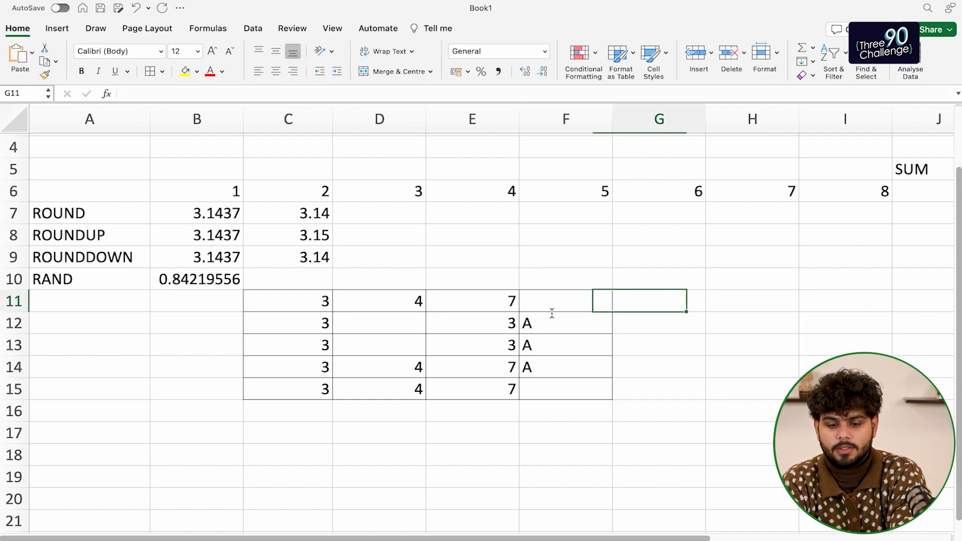
key(Left)
key(Left)
key(Left)
key(Left)
key(Left)
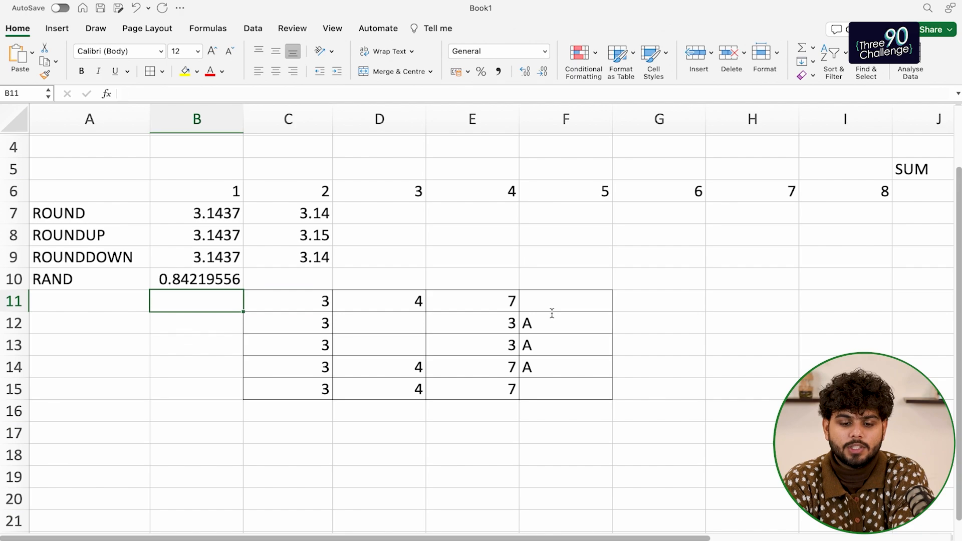
key(Right)
key(shift+Right)
key(shift+Right)
key(shift+Right)
key(shift+Down)
key(shift+Down)
key(shift+Down)
key(shift+Down)
key(super+x)
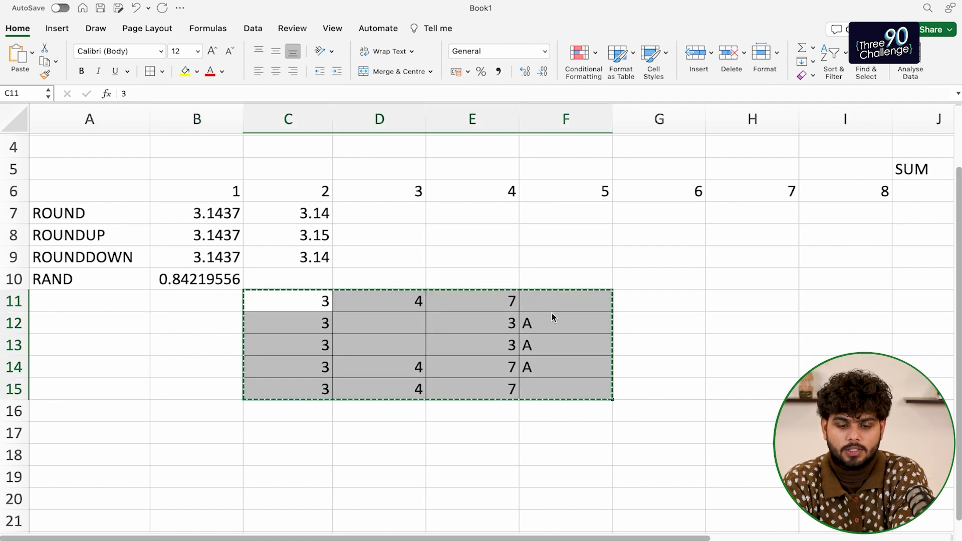
key(Left)
key(Left)
key(super+v)
key(super+z)
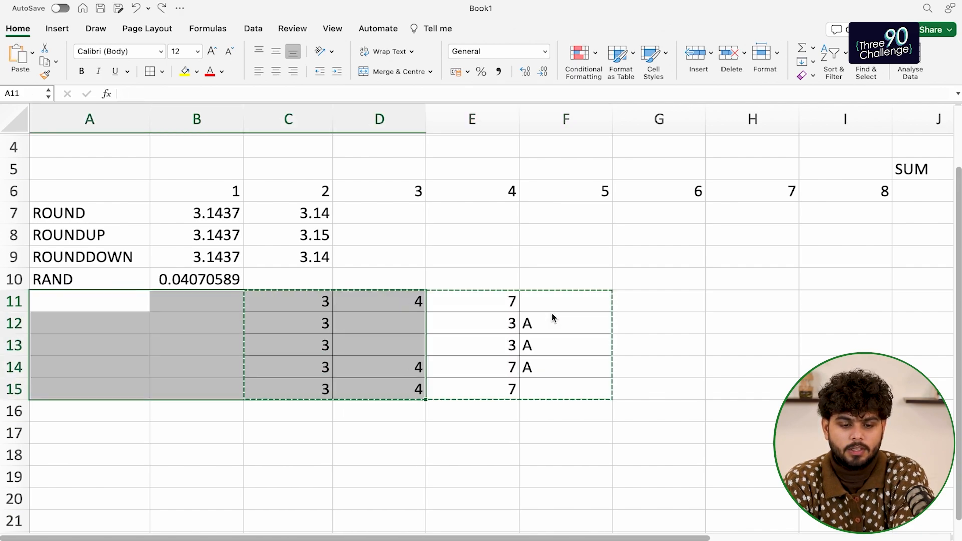
key(Right)
key(super+v)
key(Left)
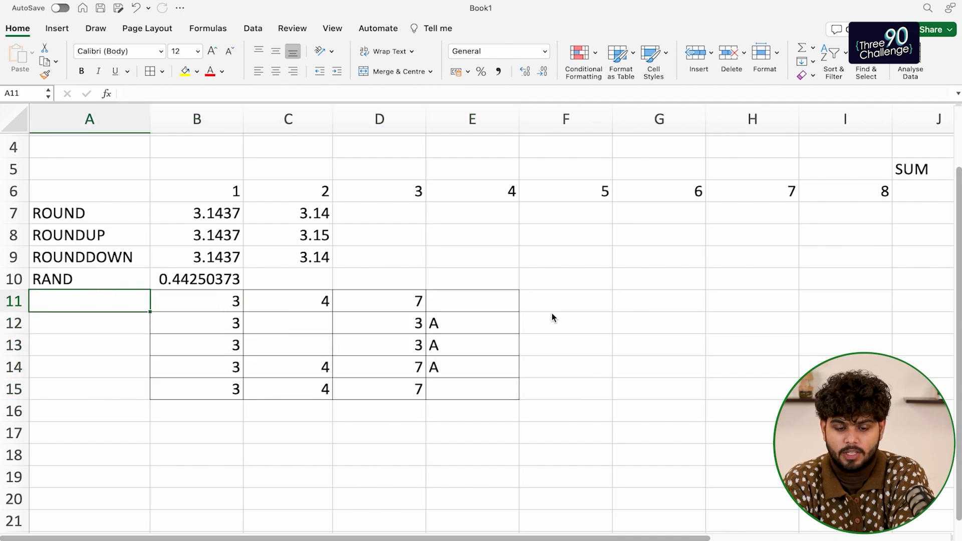
key(Down)
Label A11 'COUNT' and enter =COUNT(B11:E11) in F11, returning 3
key(Up)
text(COUNT)
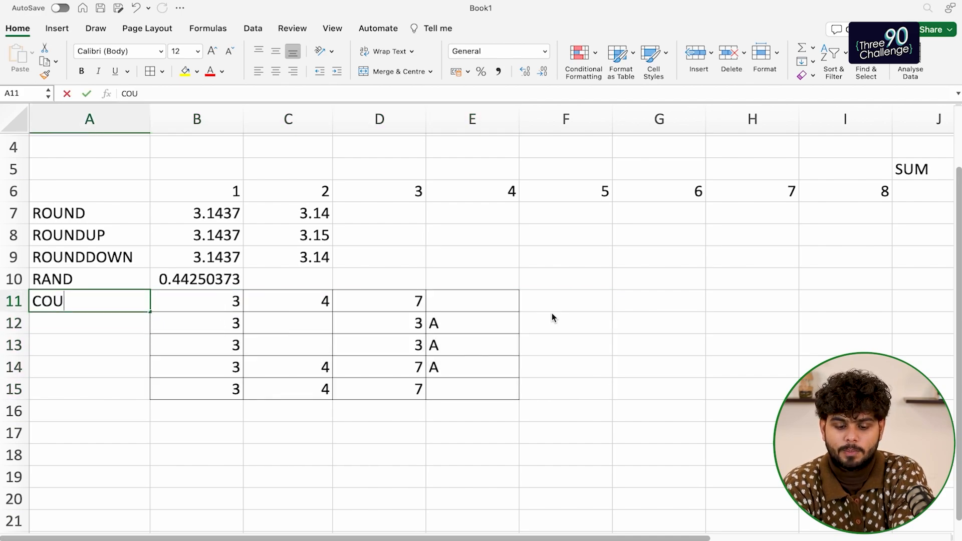
key(Return)
key(Up)
key(Right)
key(Right)
key(Right)
key(Right)
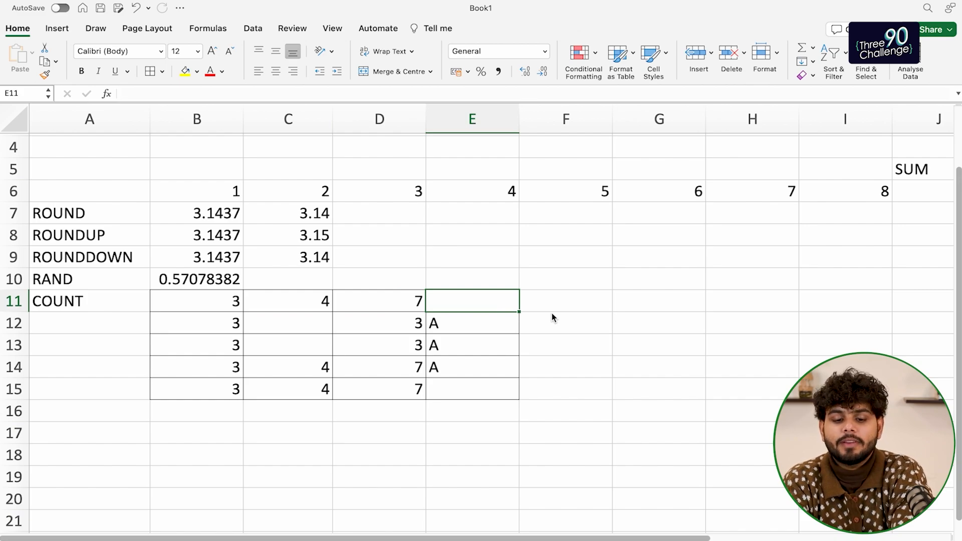
key(Right)
text(=count()
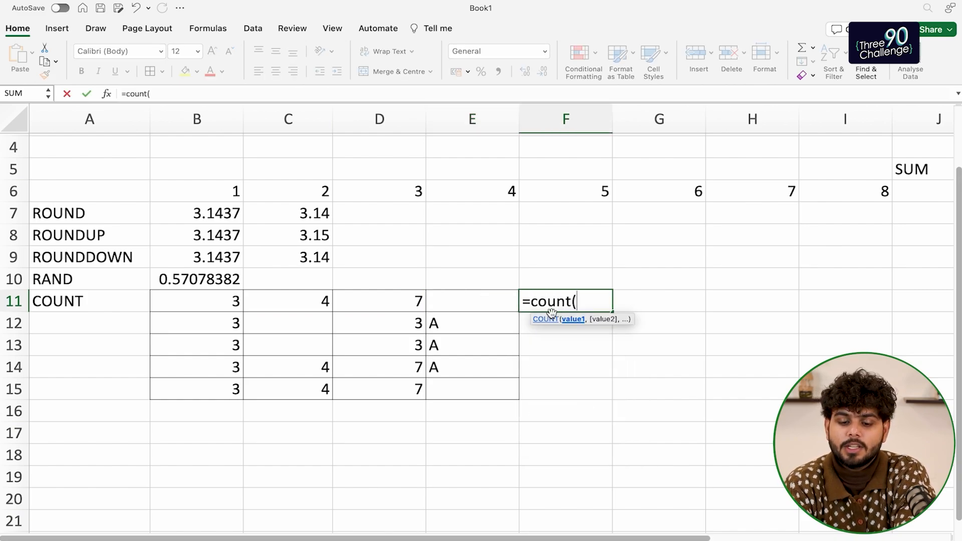
drag(201, 301, 481, 307)
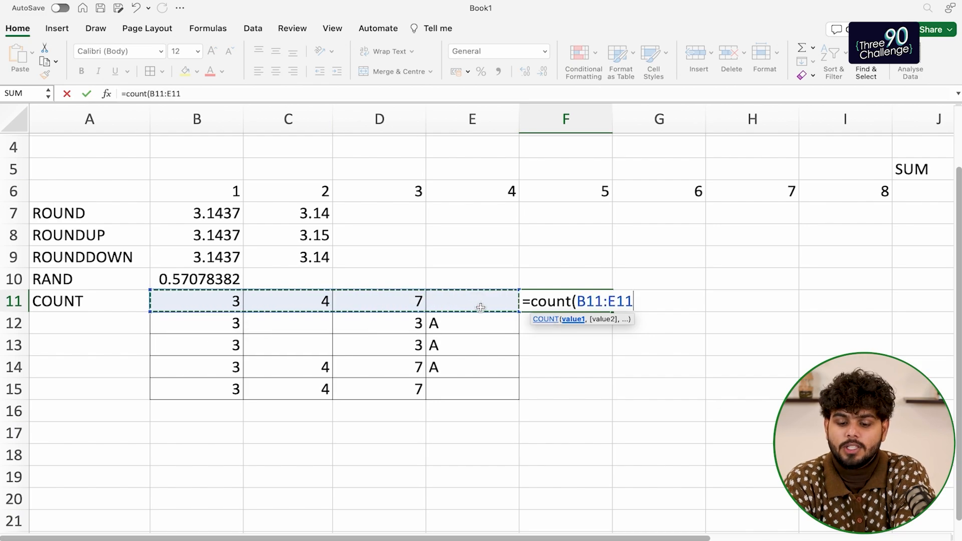
text())
key(Return)
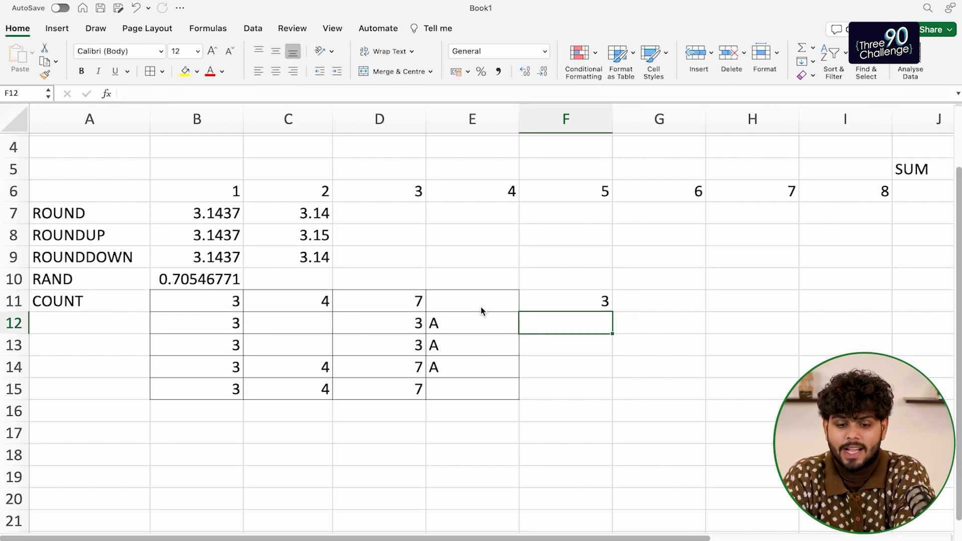
Review the counted range B11:E11, its empty cell E11, and F11's formula
drag(211, 300, 462, 303)
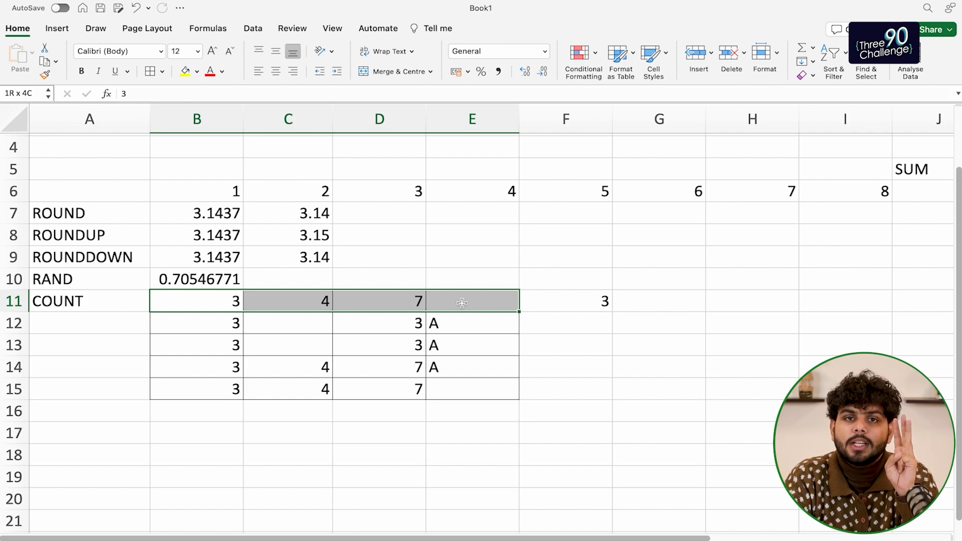
click(489, 315)
click(479, 305)
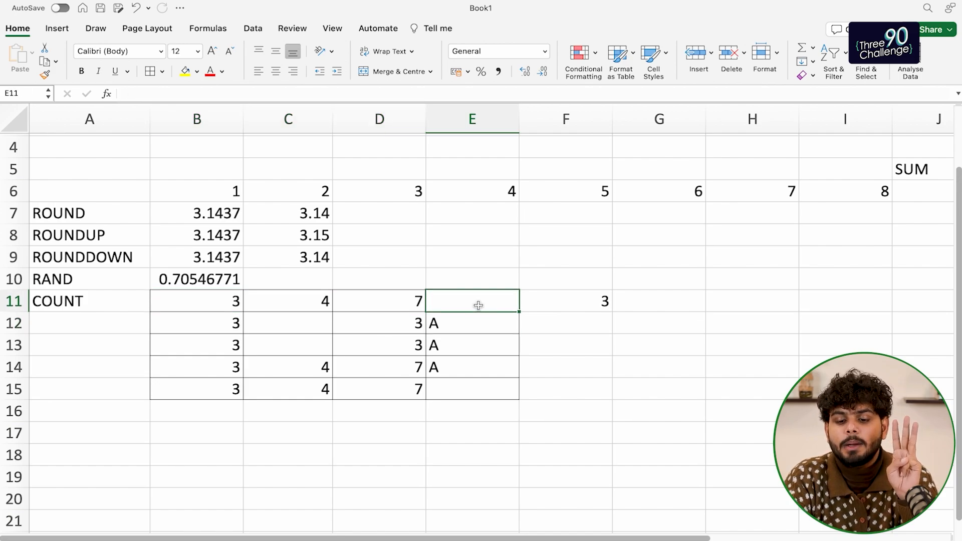
click(564, 307)
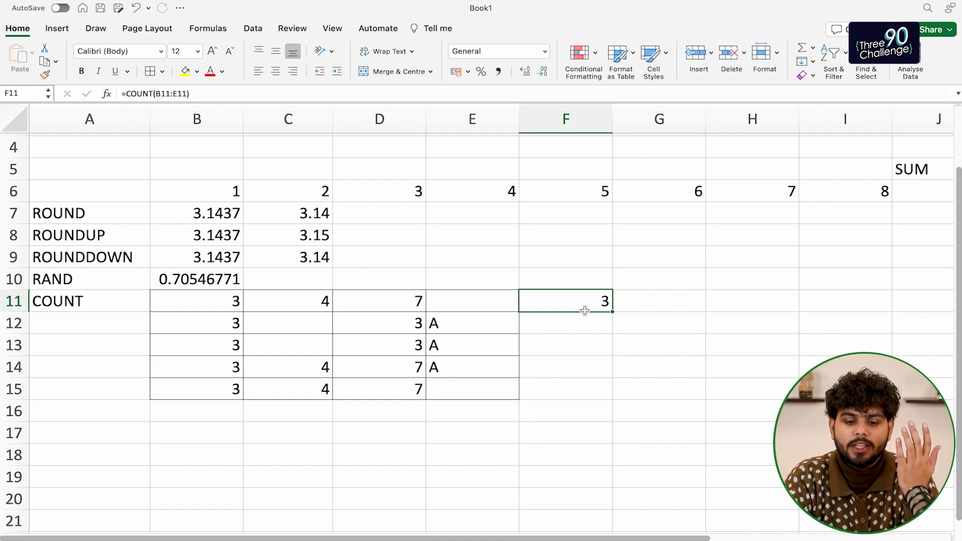
click(188, 318)
click(149, 324)
Label A12 'COUNTA' and enter =COUNTA(B12:E12) in F12, returning 3
text(CO)
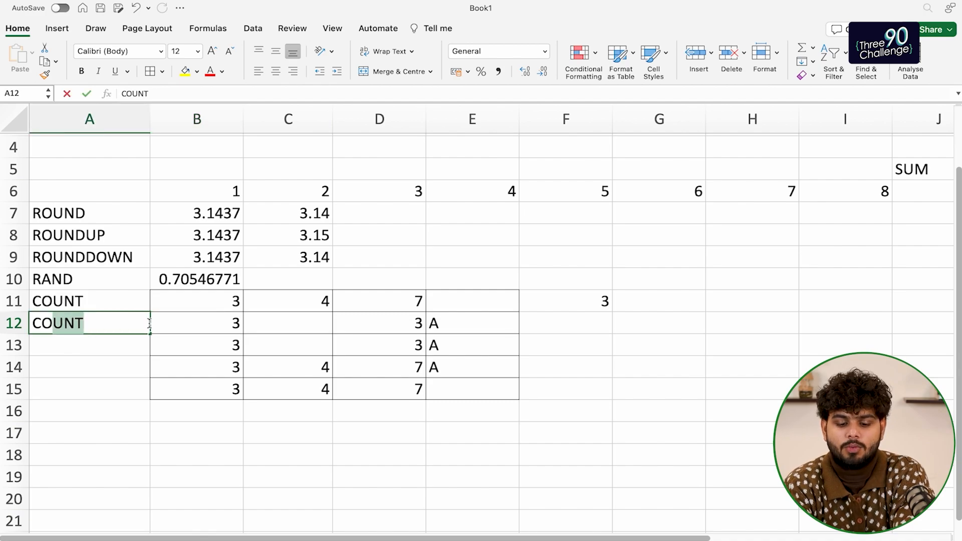
text(UNTA)
key(Return)
click(151, 323)
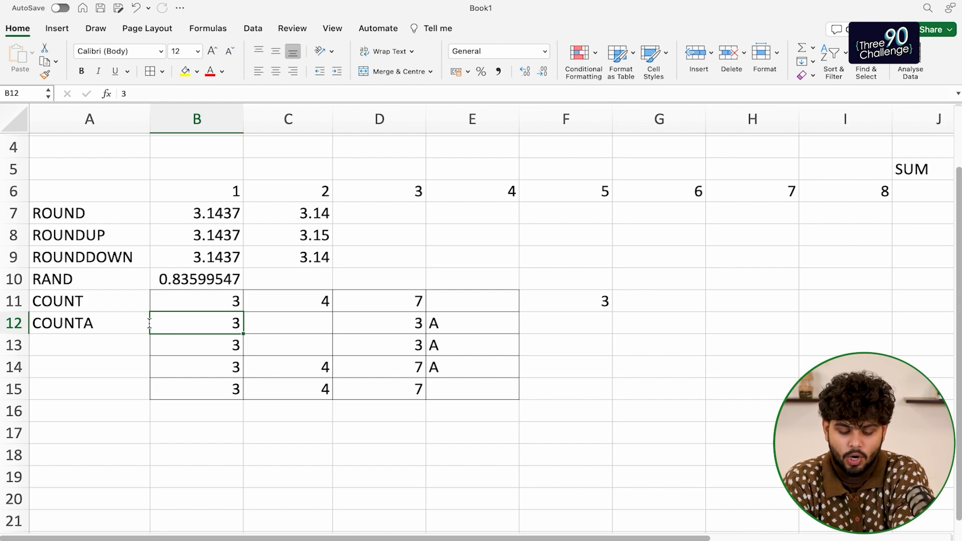
key(Right)
key(Left)
key(shift+Right)
key(shift+Right)
key(shift+Right)
key(shift+Right)
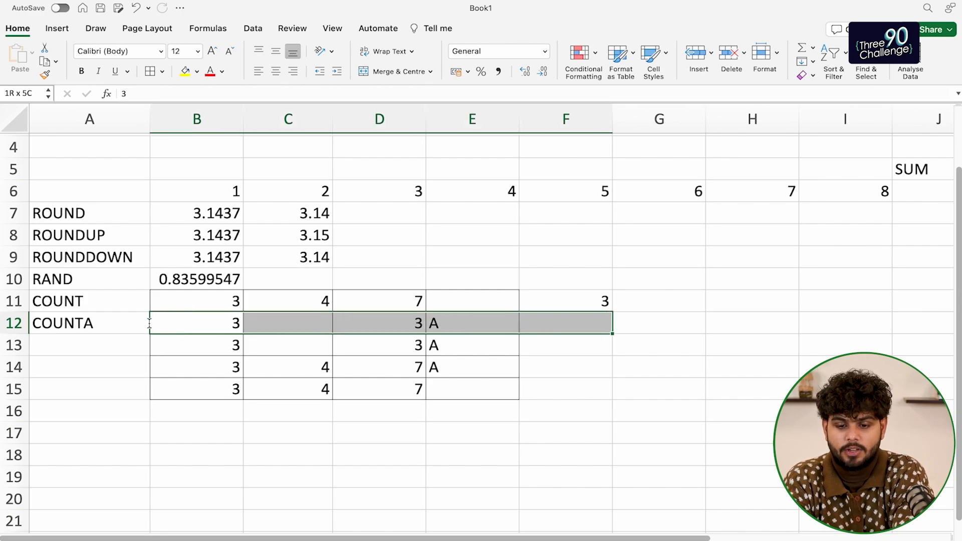
key(Right)
key(Right)
key(Right)
key(Right)
text(=)
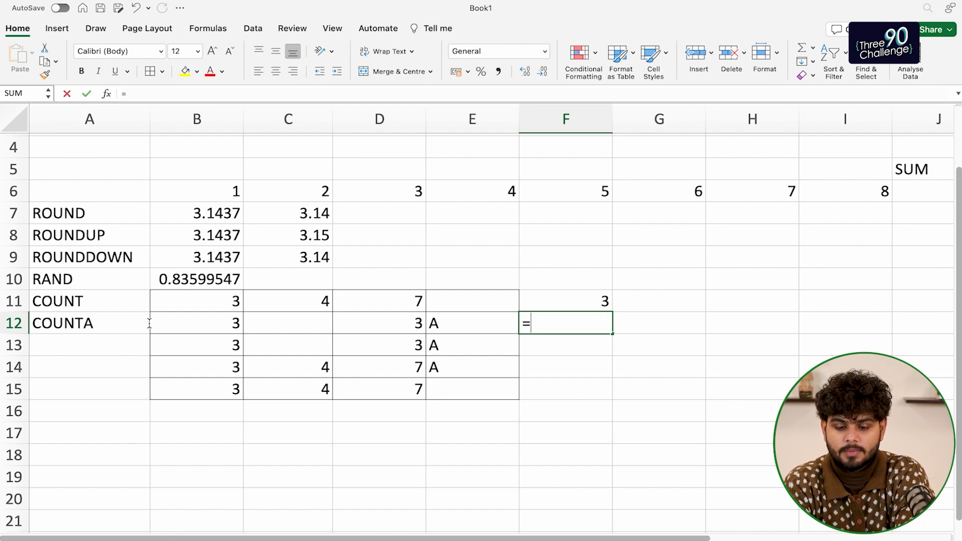
text(counta()
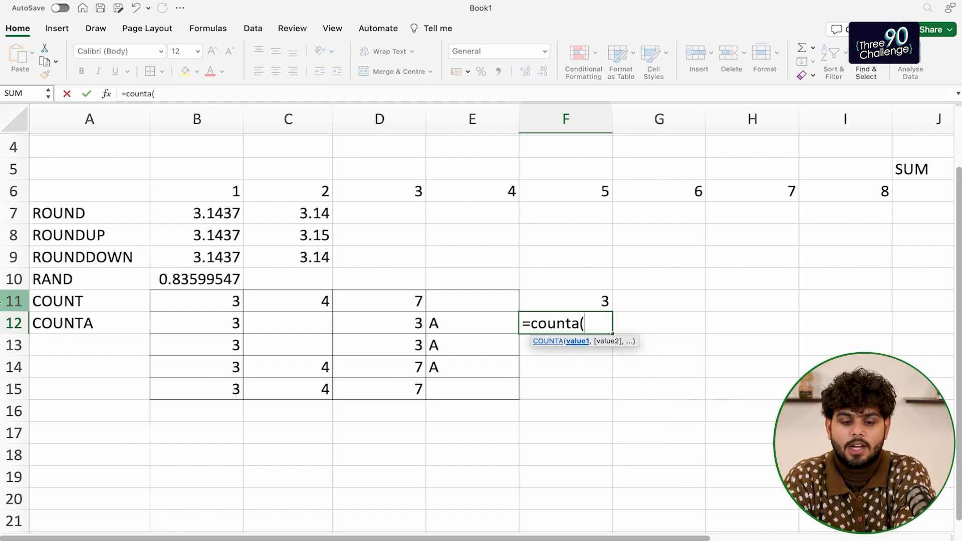
drag(221, 325, 458, 323)
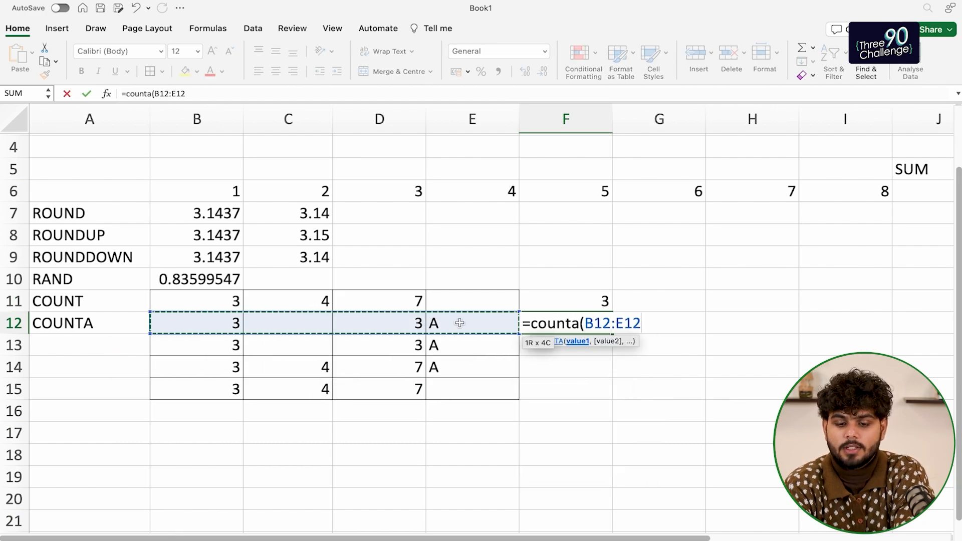
text())
key(Return)
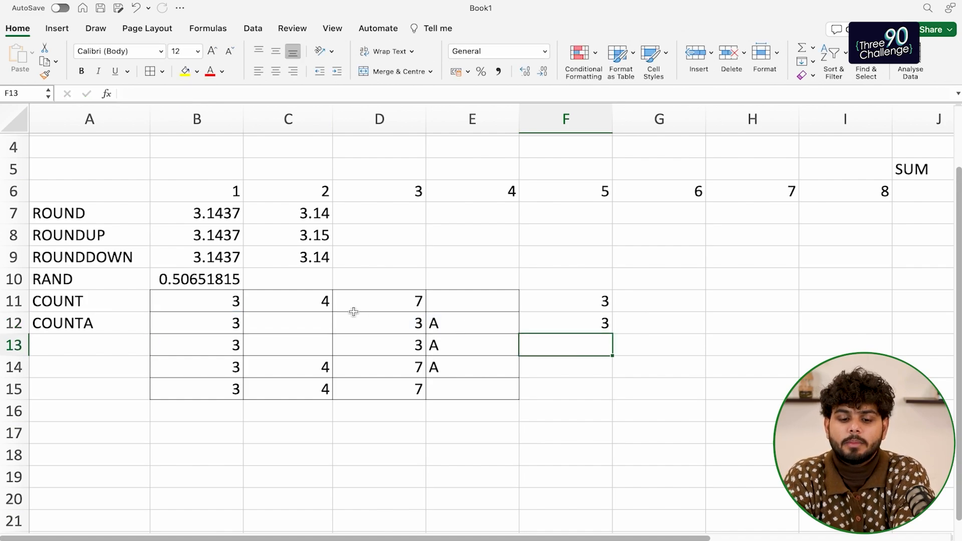
Inspect B12:E12's cells and compare the ranges counted by COUNT and COUNTA
click(292, 324)
click(224, 323)
click(344, 322)
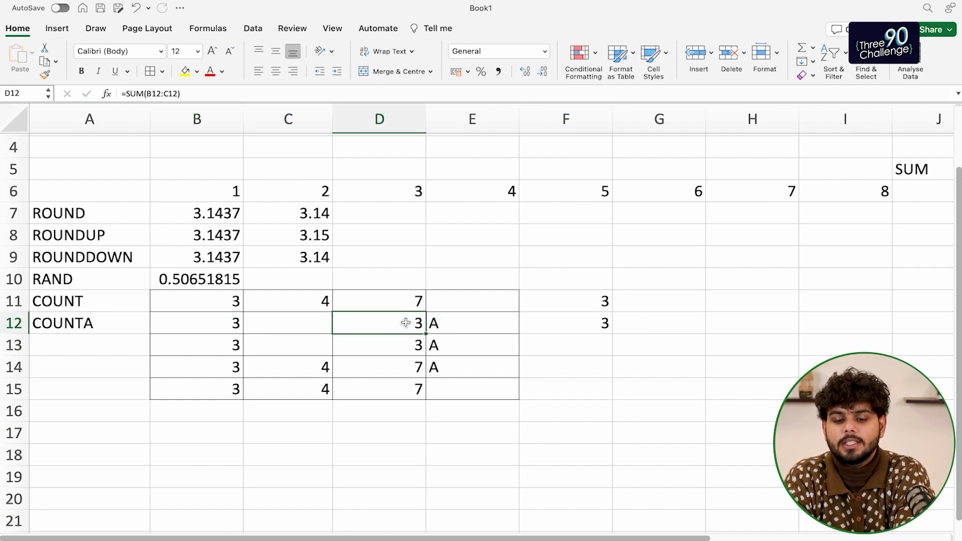
click(447, 322)
drag(191, 299, 397, 305)
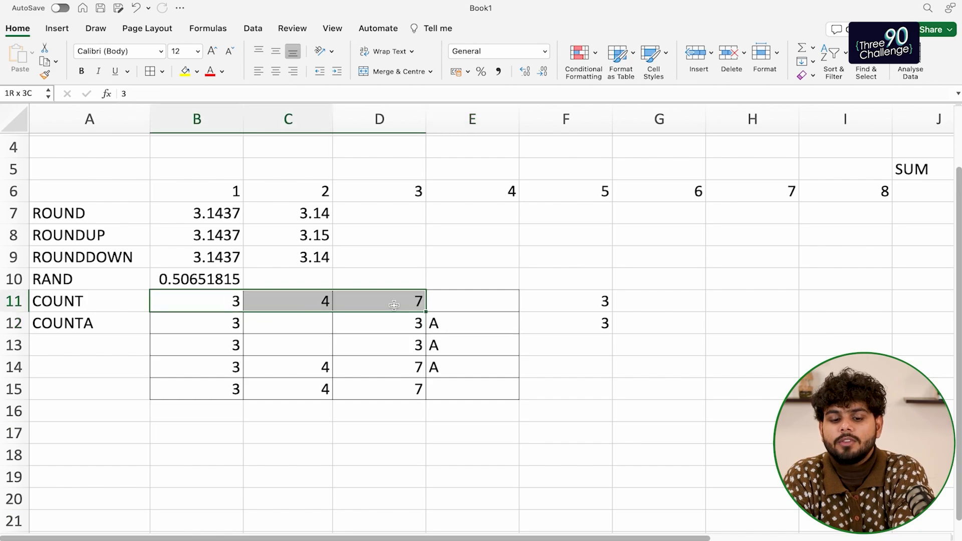
drag(235, 328, 476, 331)
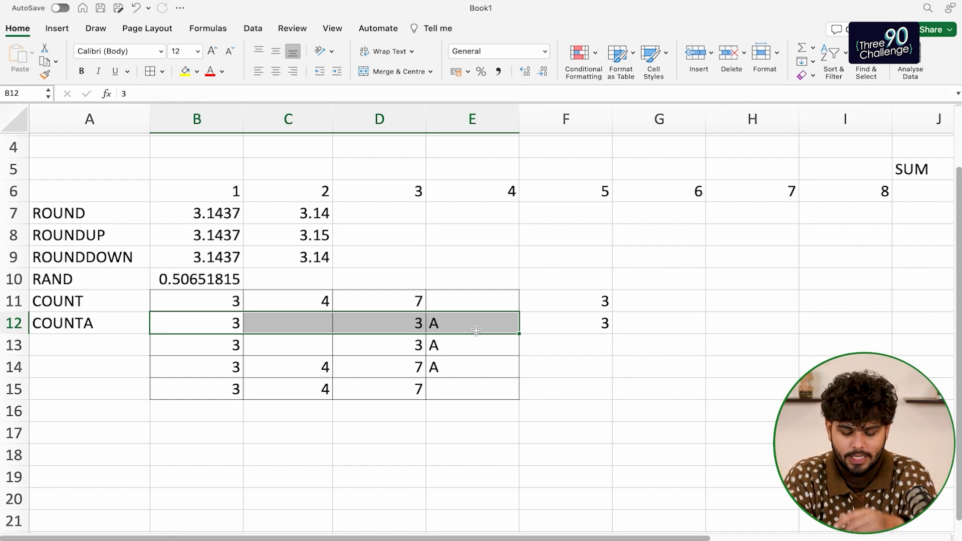
click(110, 351)
Make a first attempt at the countif entry in row 15, then undo the stray edits
click(100, 395)
key(Right)
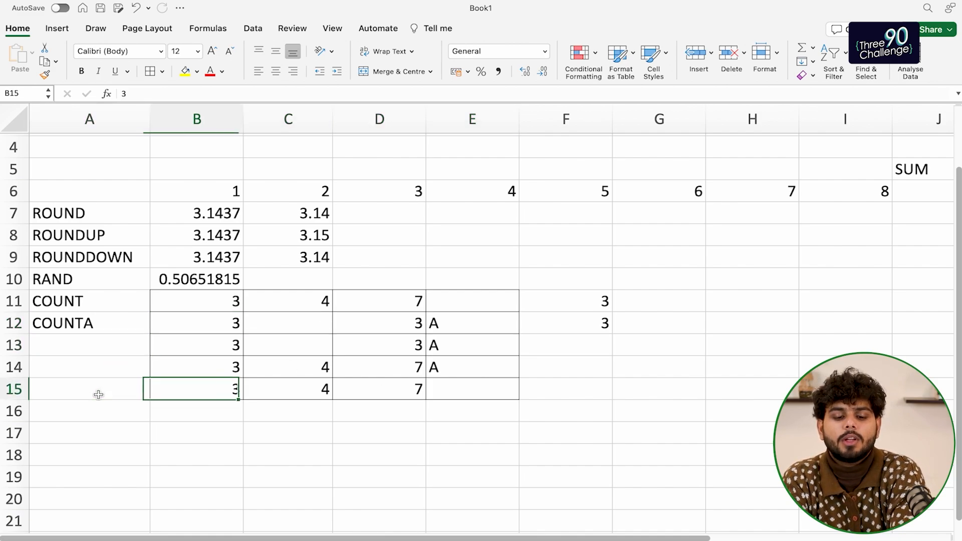
key(Right)
key(Left)
key(Left)
text(counti)
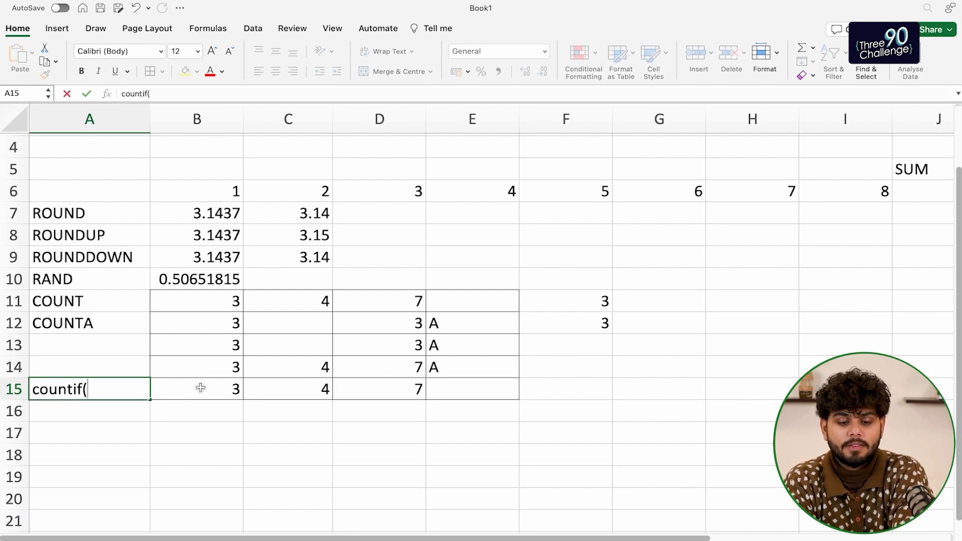
drag(199, 390, 467, 398)
text())
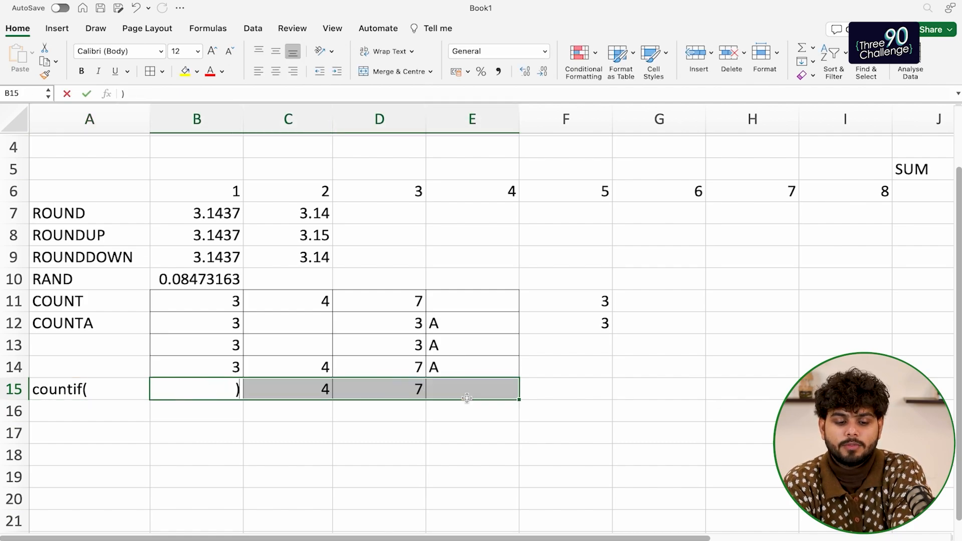
click(106, 391)
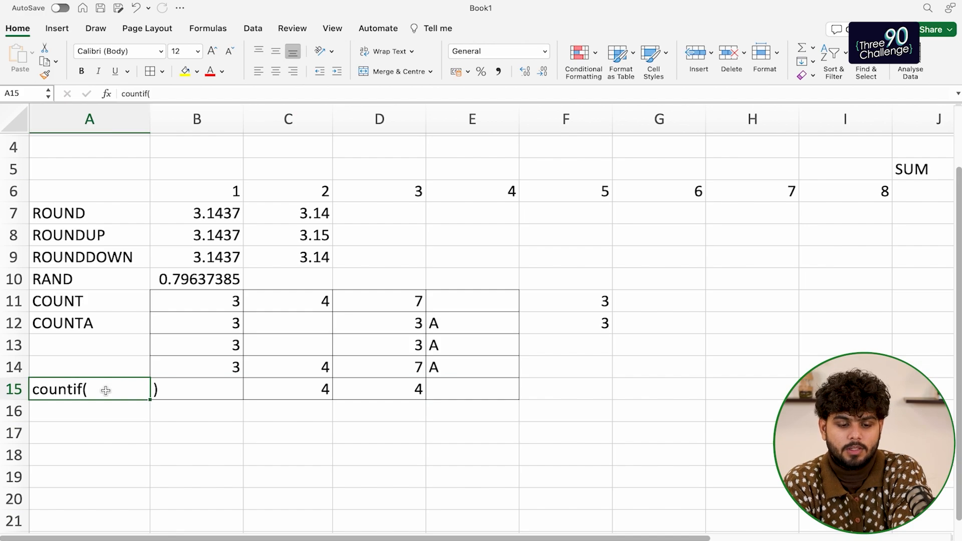
key(Return)
key(super+z)
key(super+z)
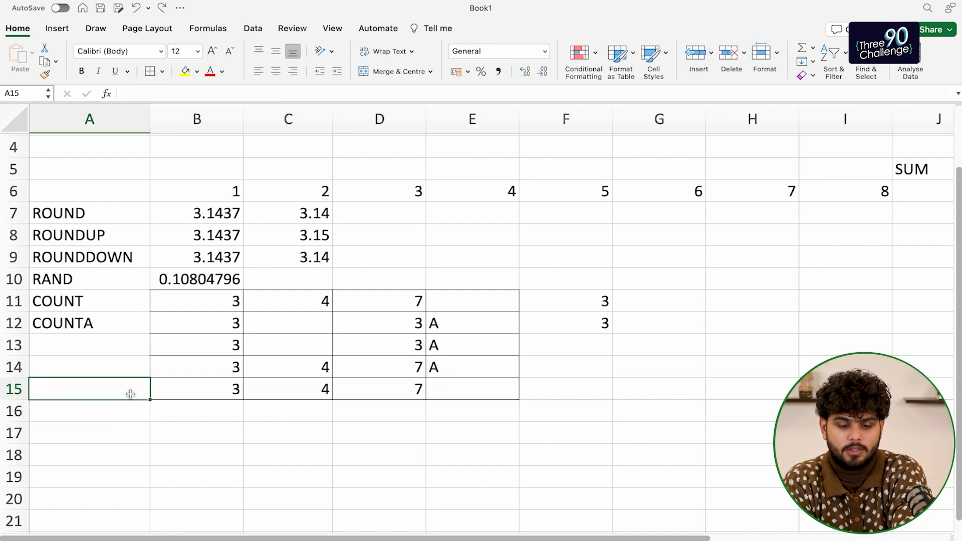
Label A15 'countif' and begin typing =countif( in F15
text(counto)
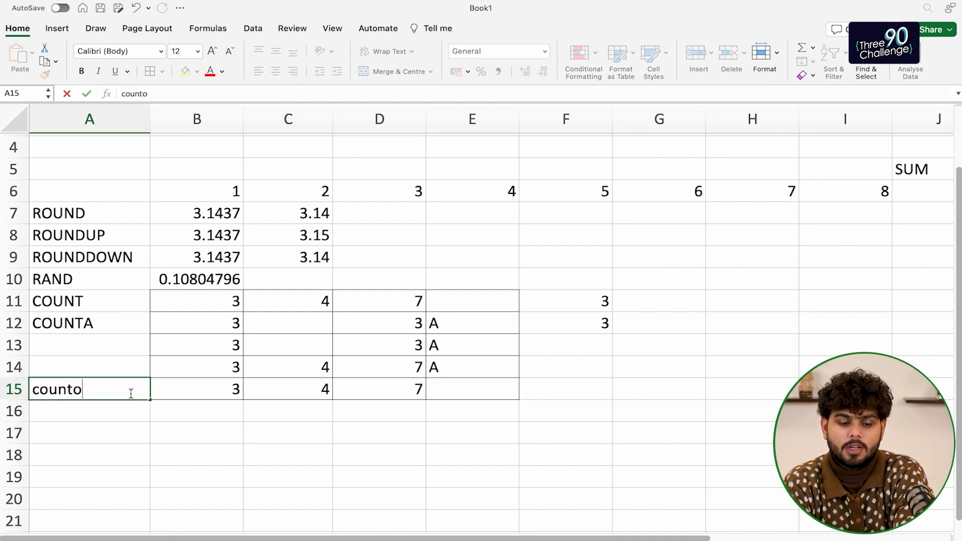
key(BackSpace)
text(if)
key(Tab)
key(Tab)
key(Tab)
key(Tab)
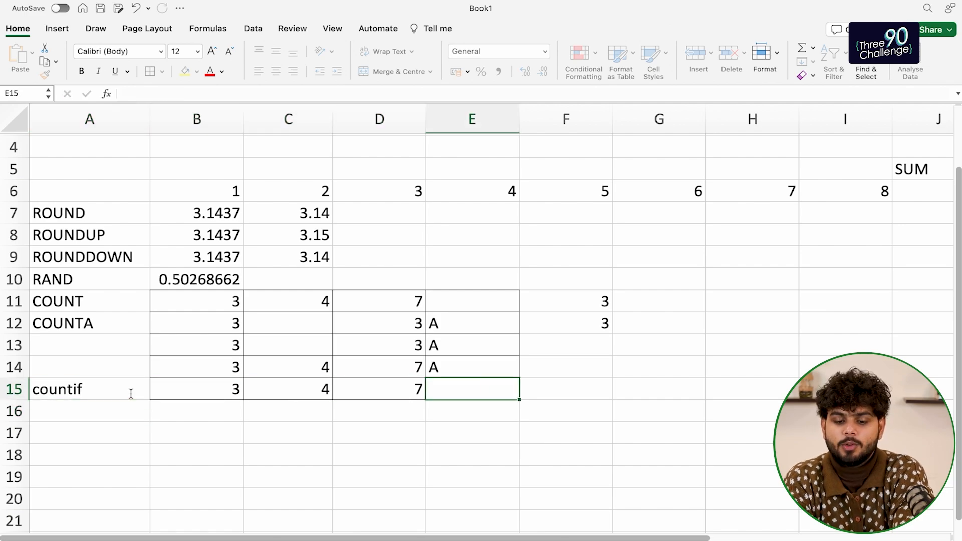
key(Tab)
text(=countif)
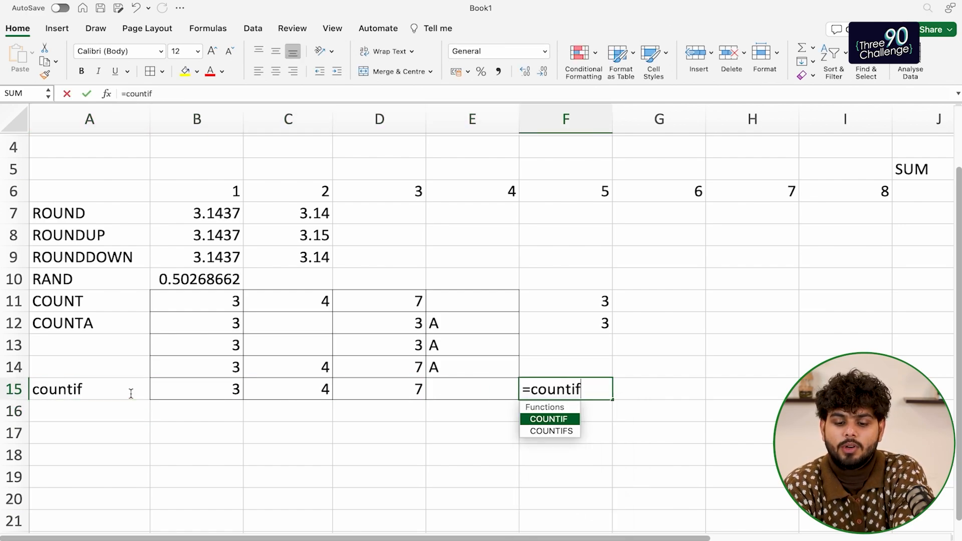
text(()
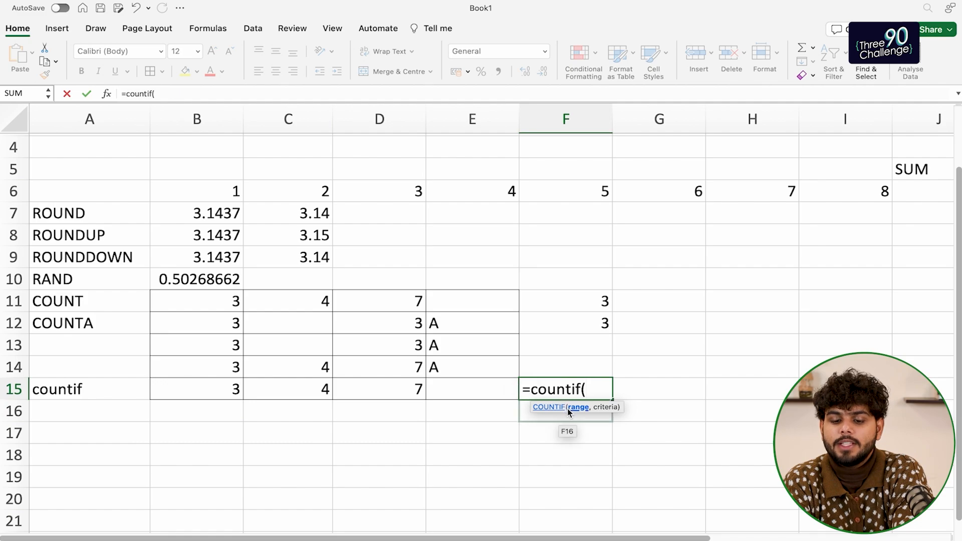
Complete F15 as =COUNTIF(B15:E15, "") to count blank cells
drag(199, 393, 440, 392)
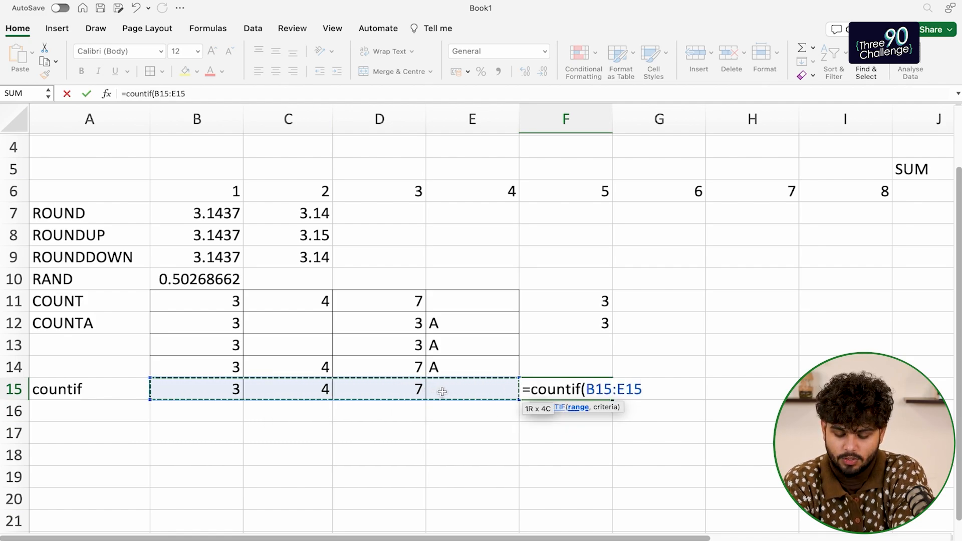
text(,)
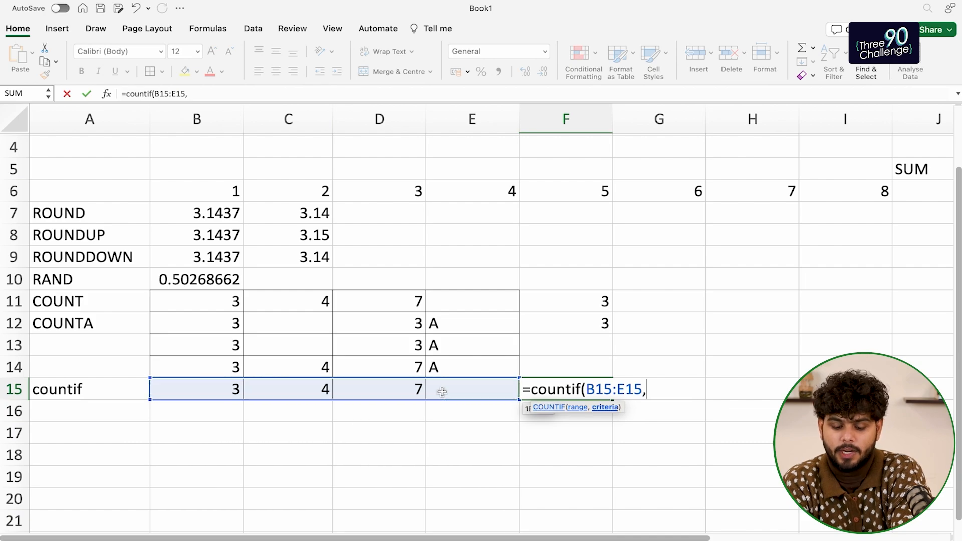
text( "")
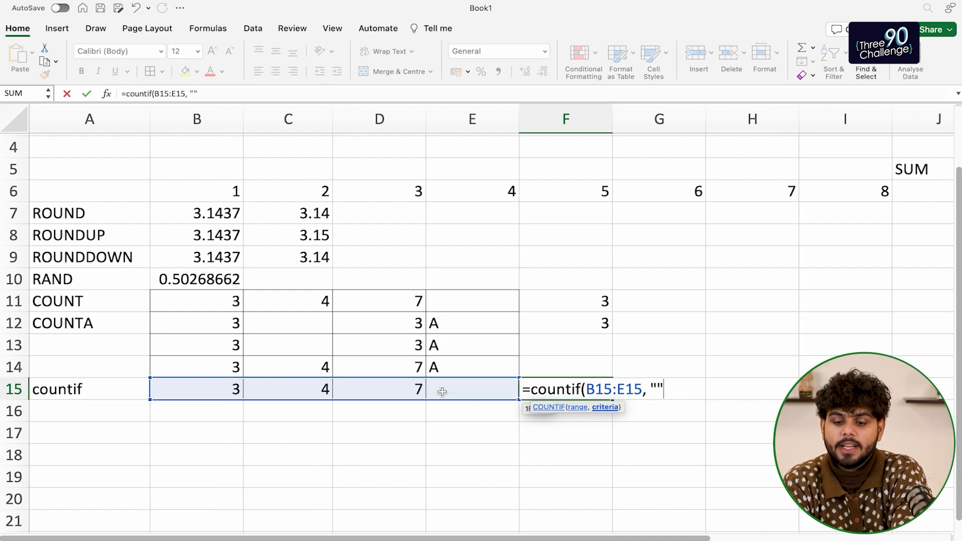
key(Return)
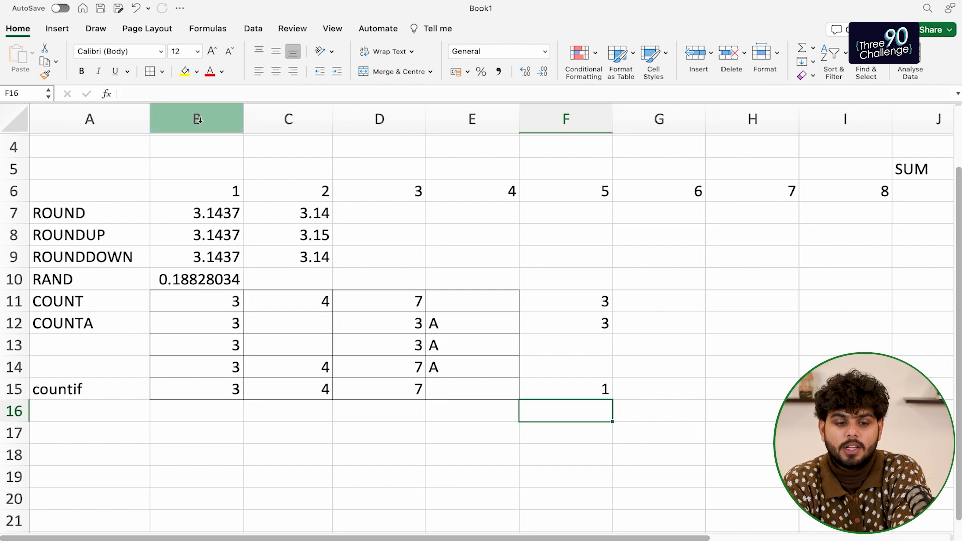
Change F15's COUNTIF criterion to ">=4", giving 2
click(575, 391)
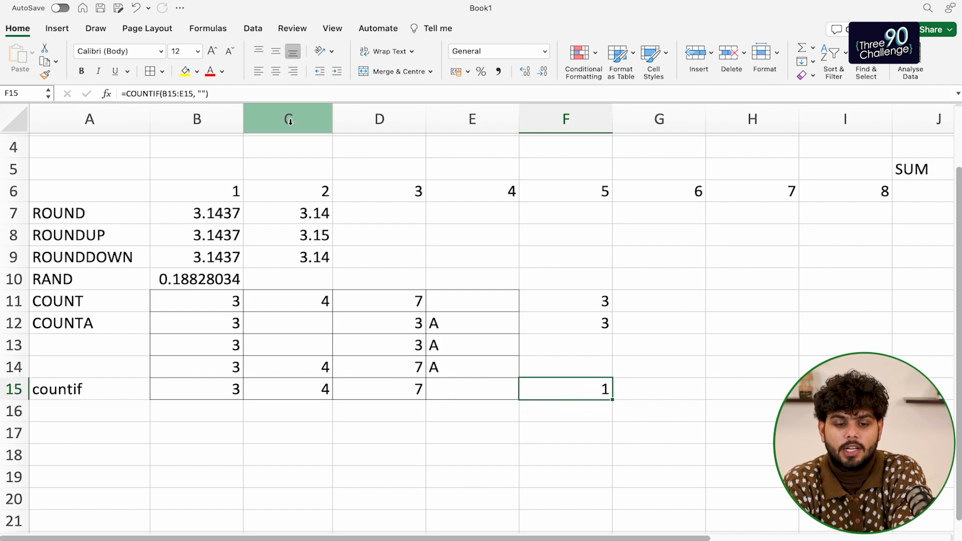
click(203, 93)
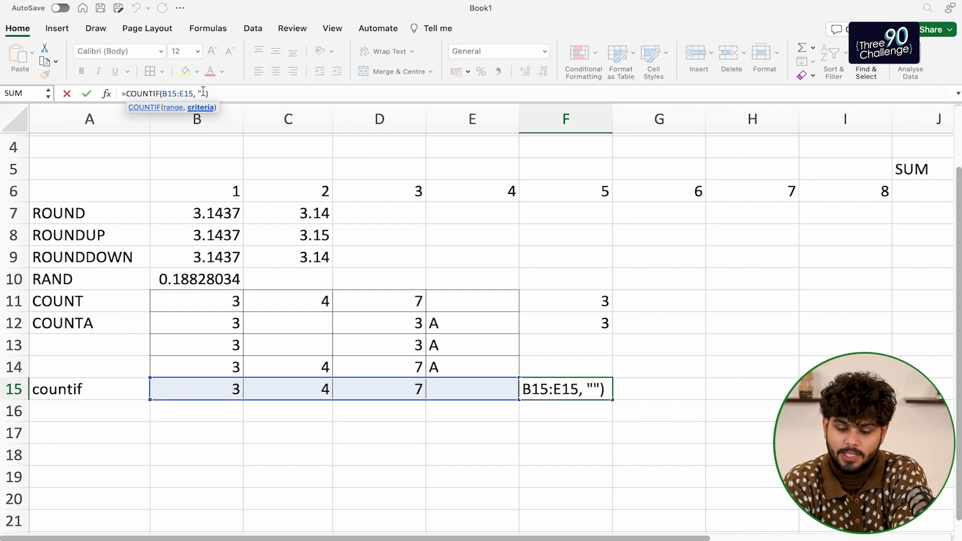
text(>=)
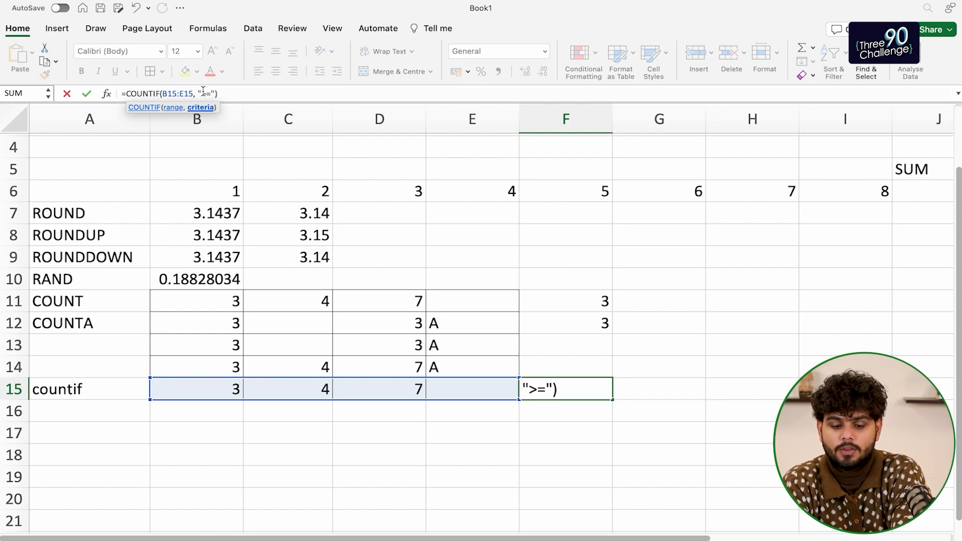
text(4)
key(Return)
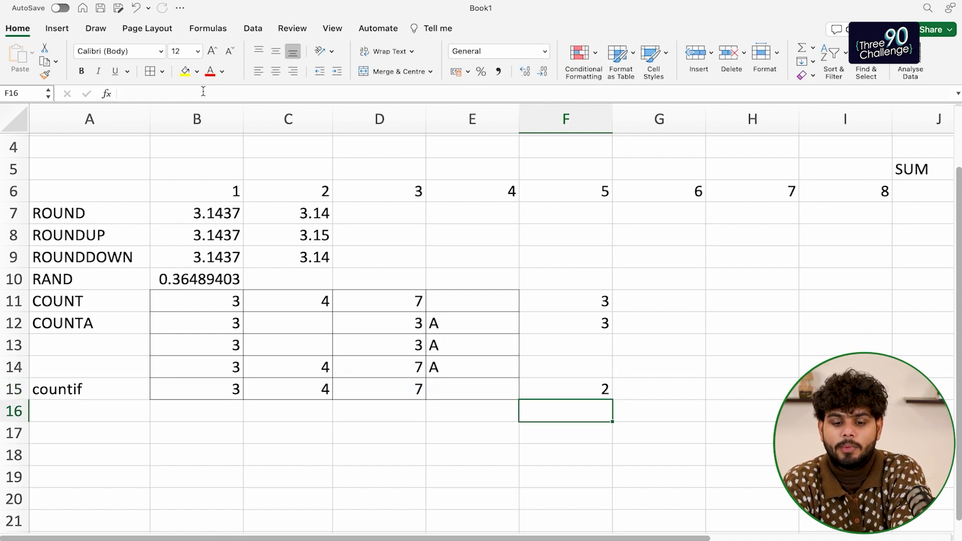
key(Up)
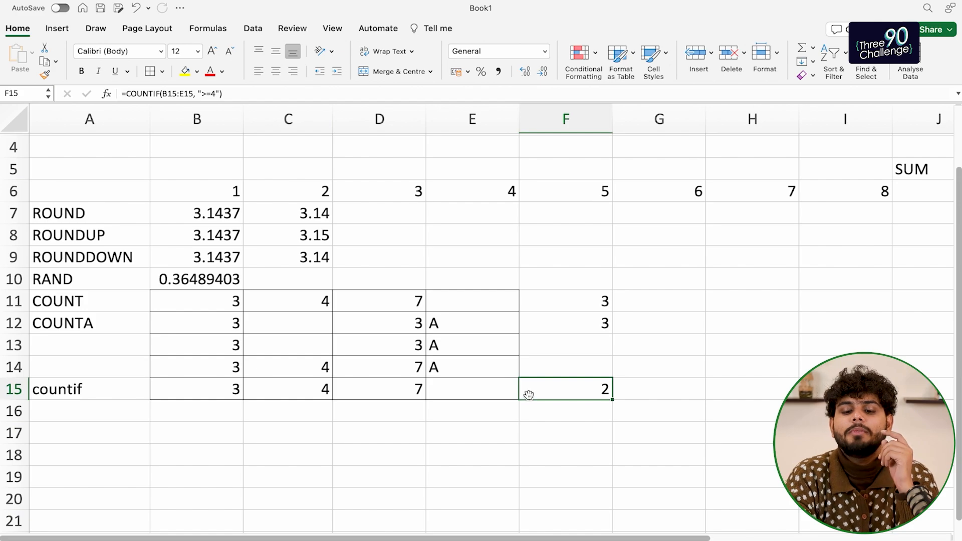
Enter 25 in the empty cell E15
drag(186, 394, 453, 388)
click(574, 386)
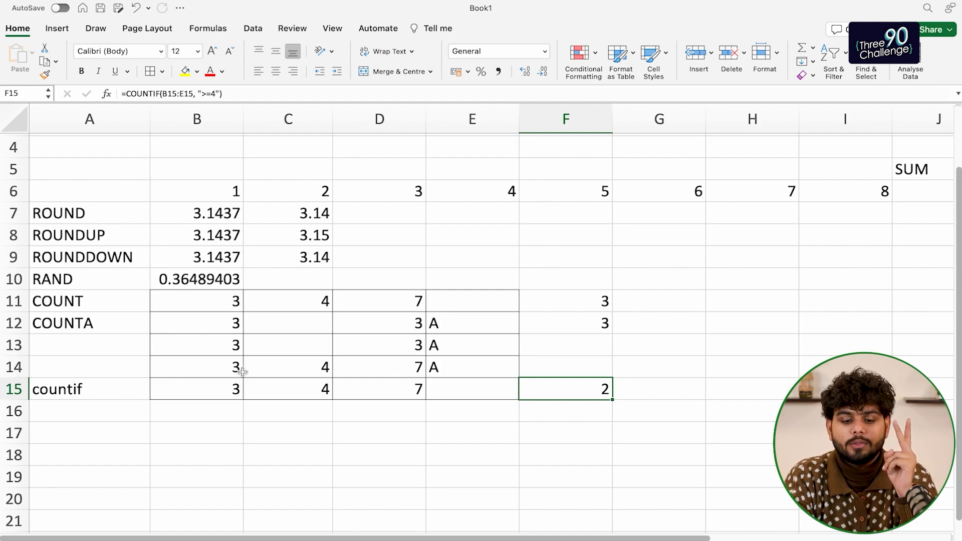
click(311, 400)
click(403, 384)
click(462, 387)
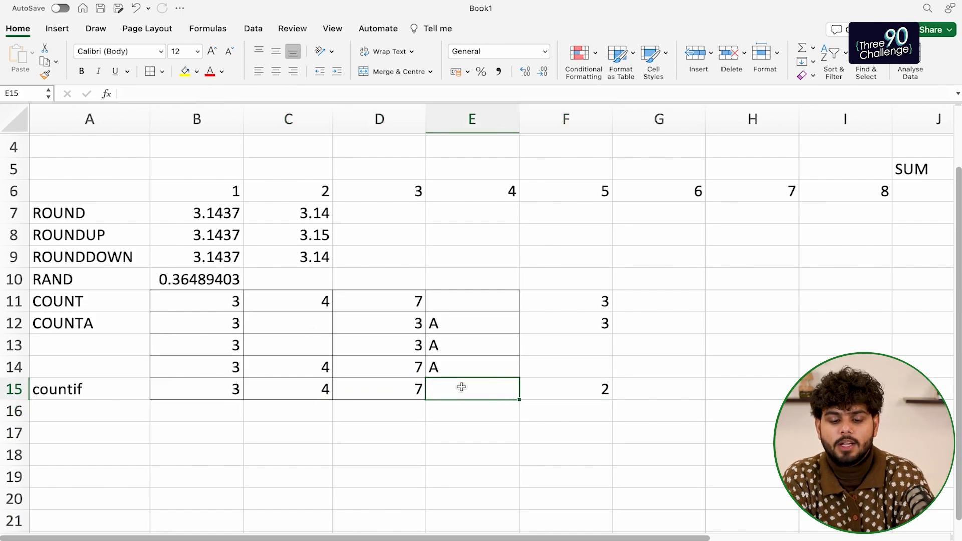
text(25)
key(Up)
Change F15's COUNTIF criterion to ">=20", returning 1
click(461, 386)
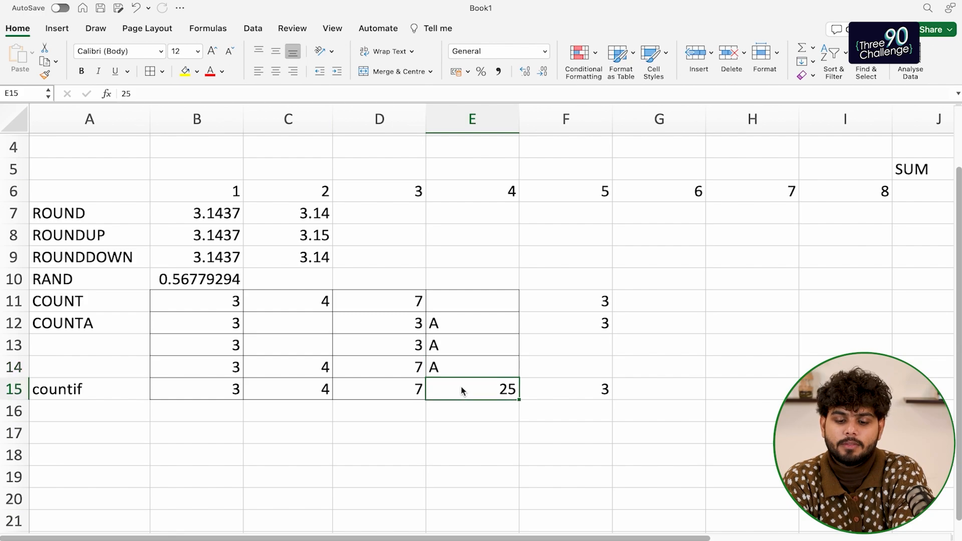
key(Right)
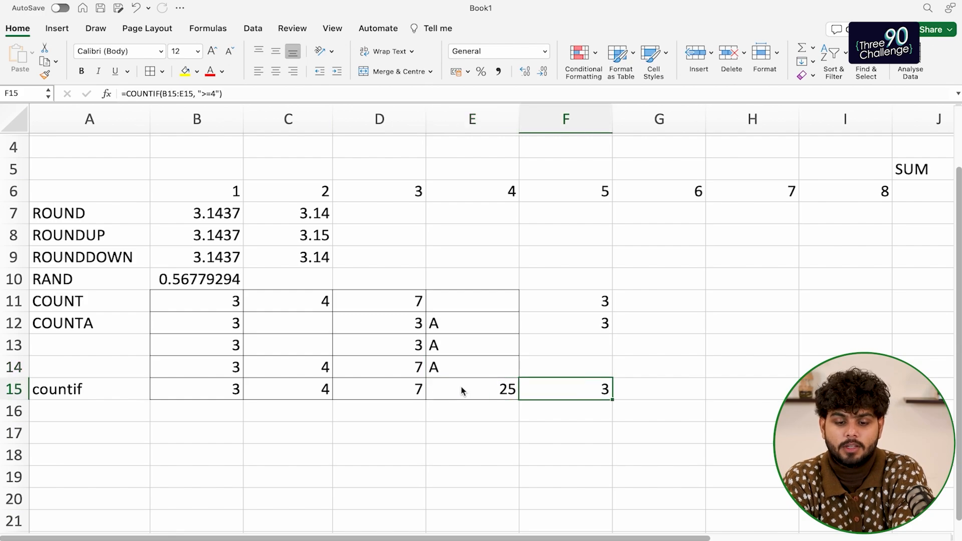
click(216, 94)
key(BackSpace)
text(20)
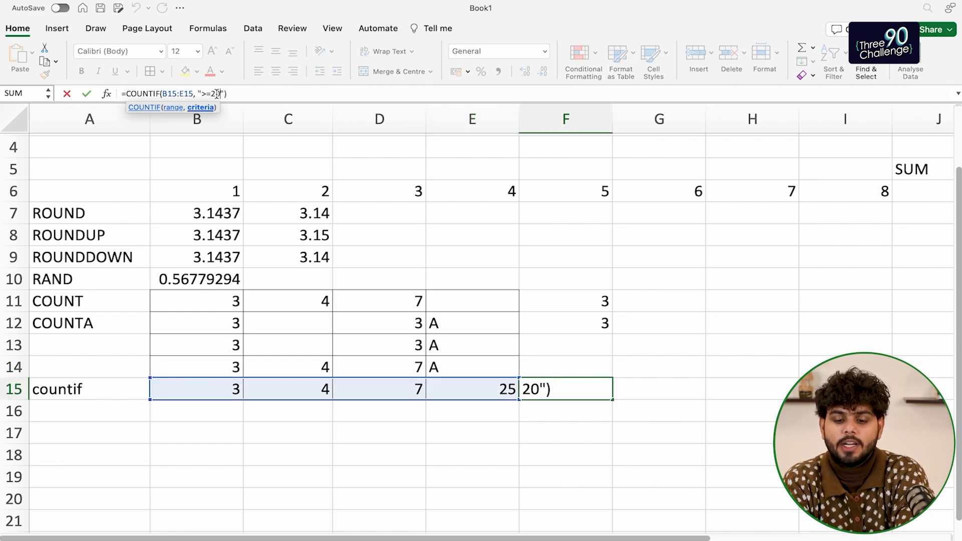
key(Return)
key(Up)
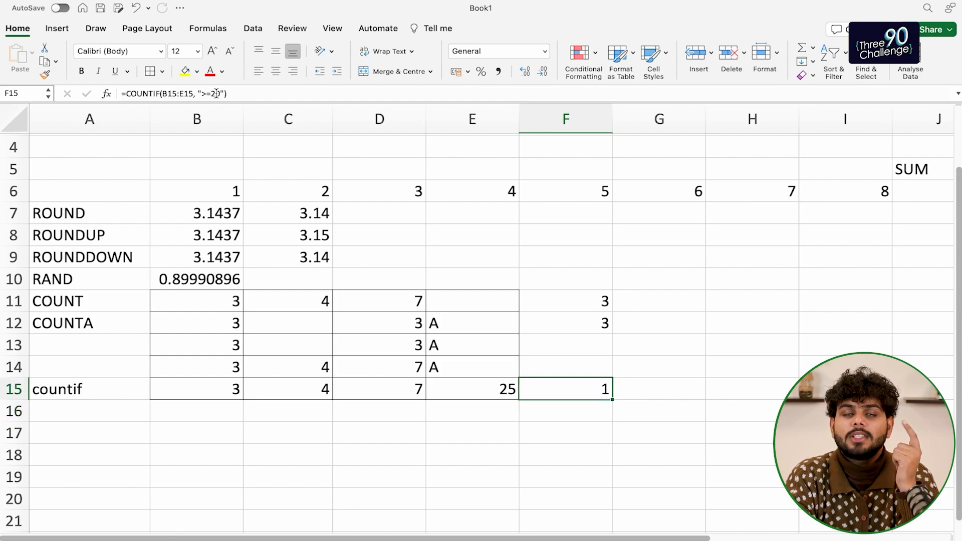
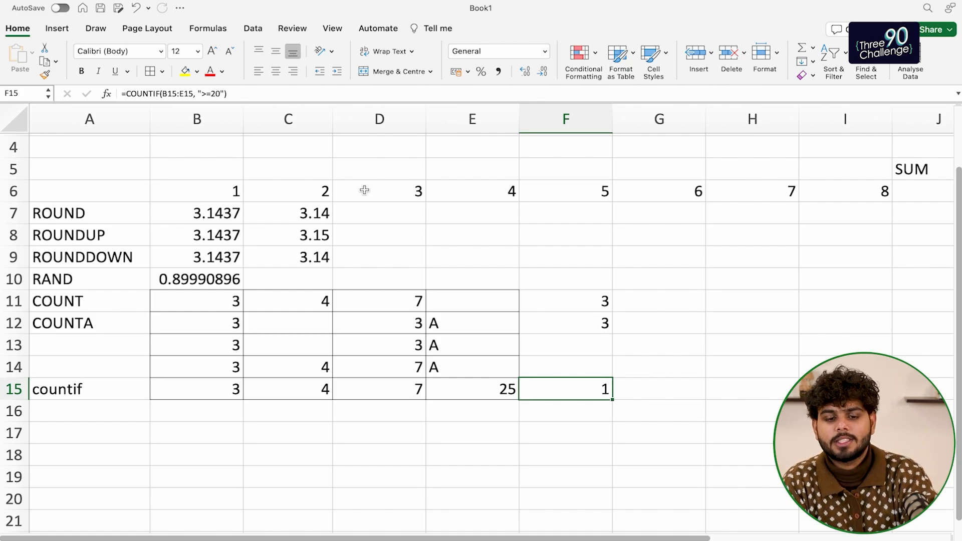
Scroll down the sheet below the COUNTIF example in row 15
scroll(346, 306, down, 3)
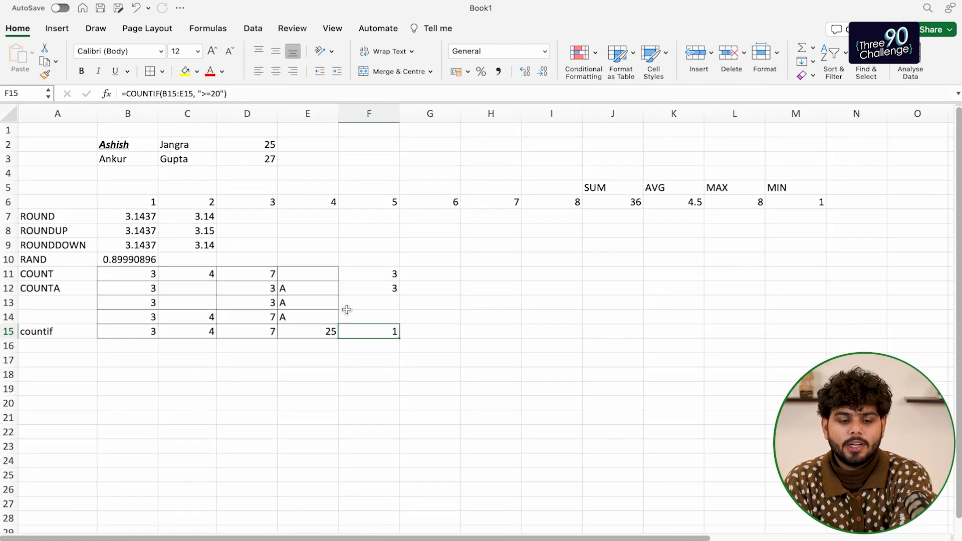
click(142, 359)
key(Return)
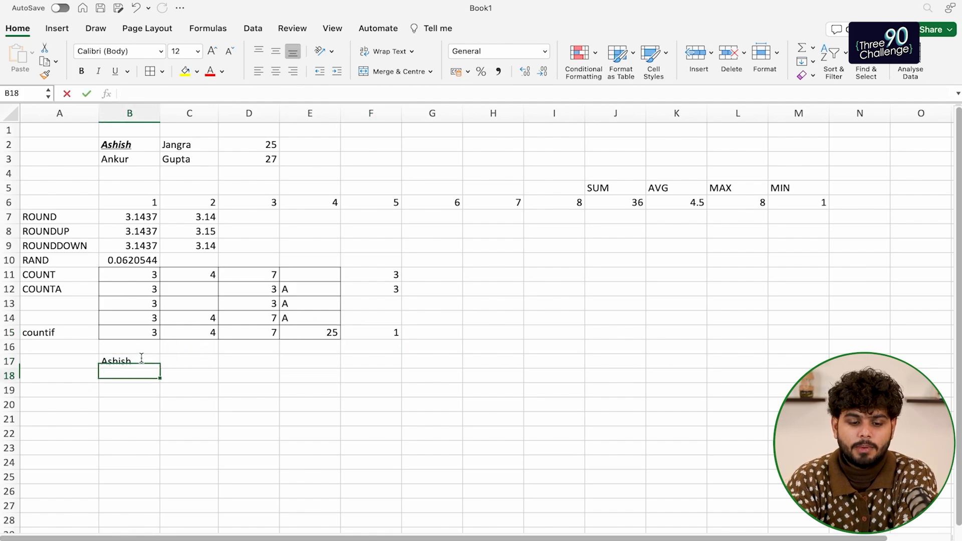
key(Up)
key(Right)
key(Return)
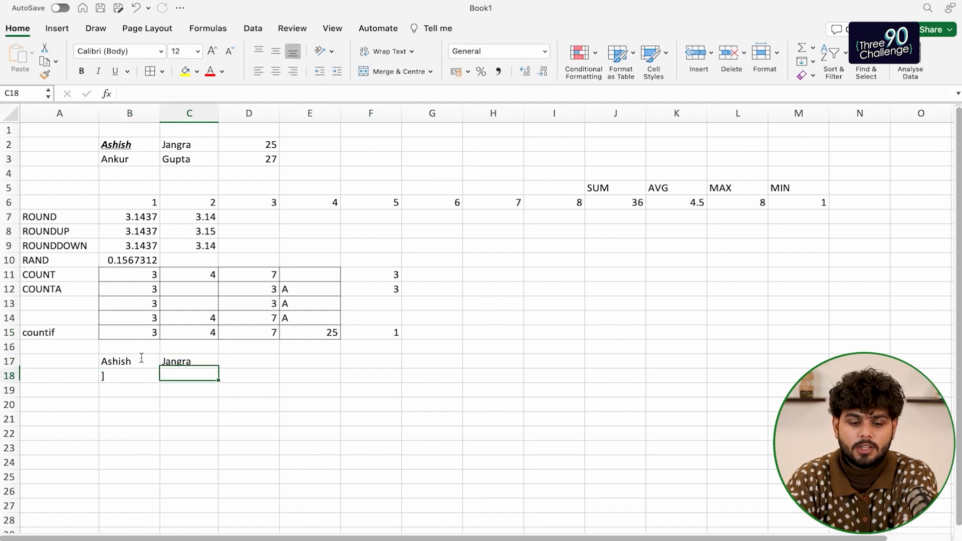
key(Up)
Start a CONCATENATE formula in D17 referencing B17 and C17
key(Right)
text(=cont)
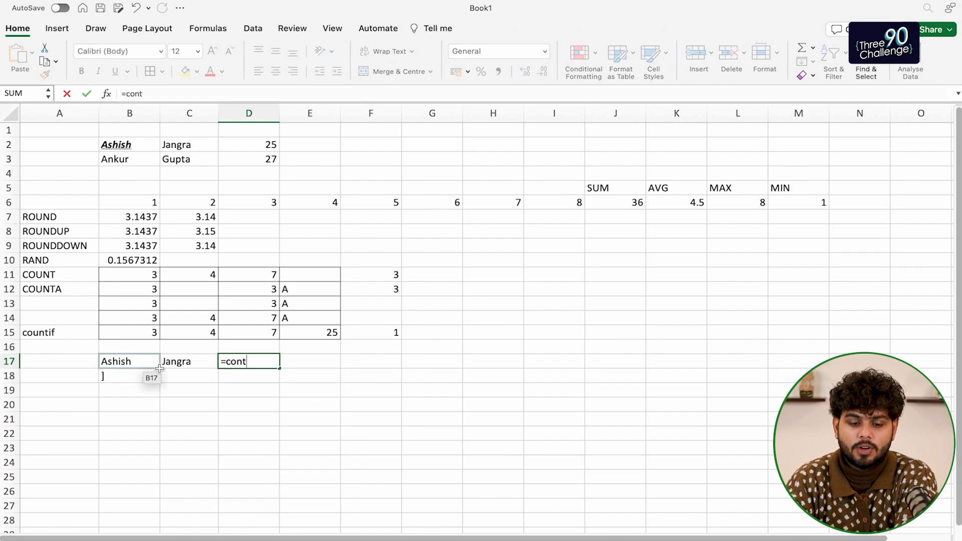
key(BackSpace)
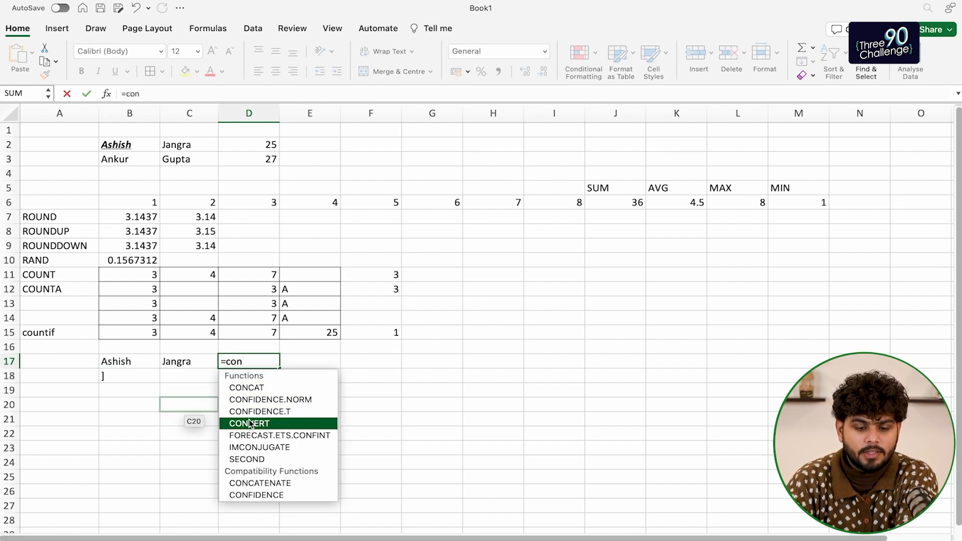
double_click(245, 485)
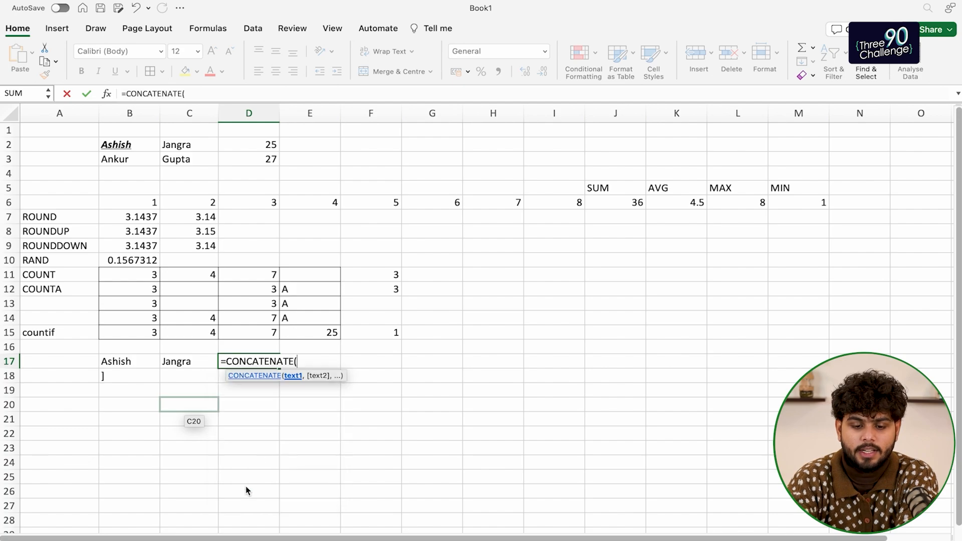
click(124, 360)
key(shift+Right)
key(Return)
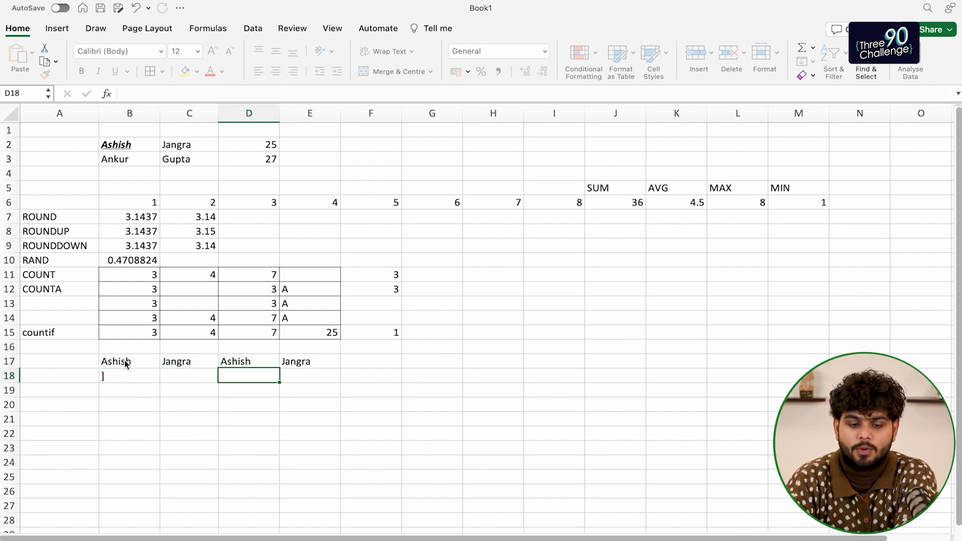
key(Up)
key(Left)
key(Right)
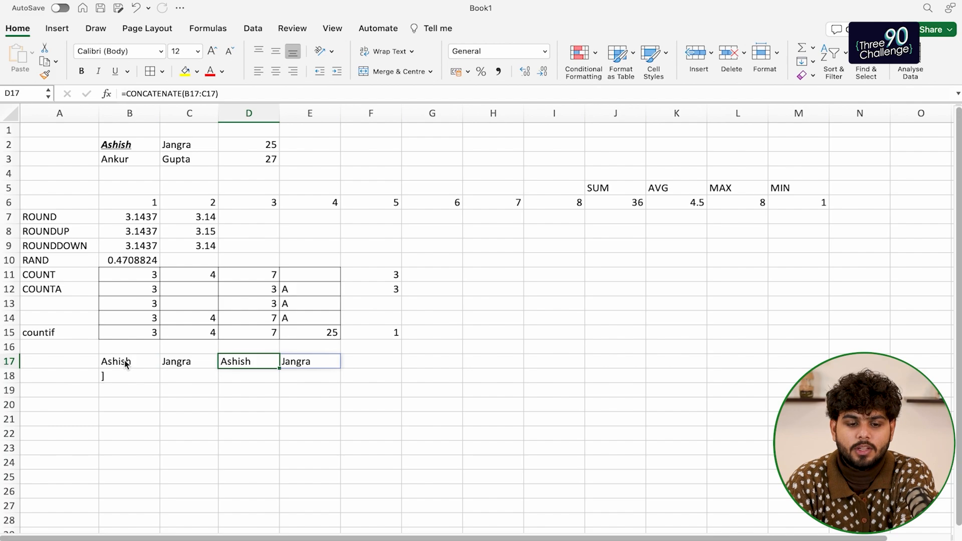
click(203, 94)
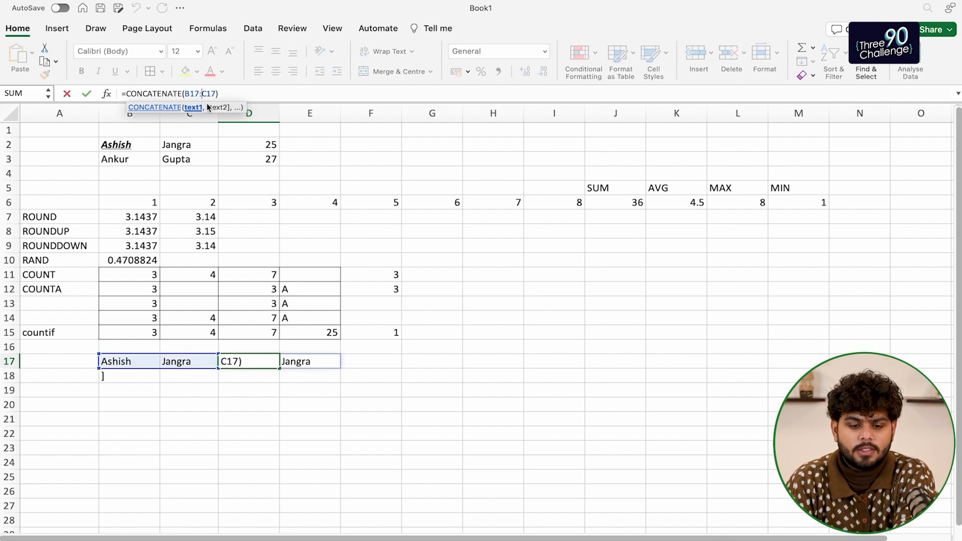
key(BackSpace)
text(,)
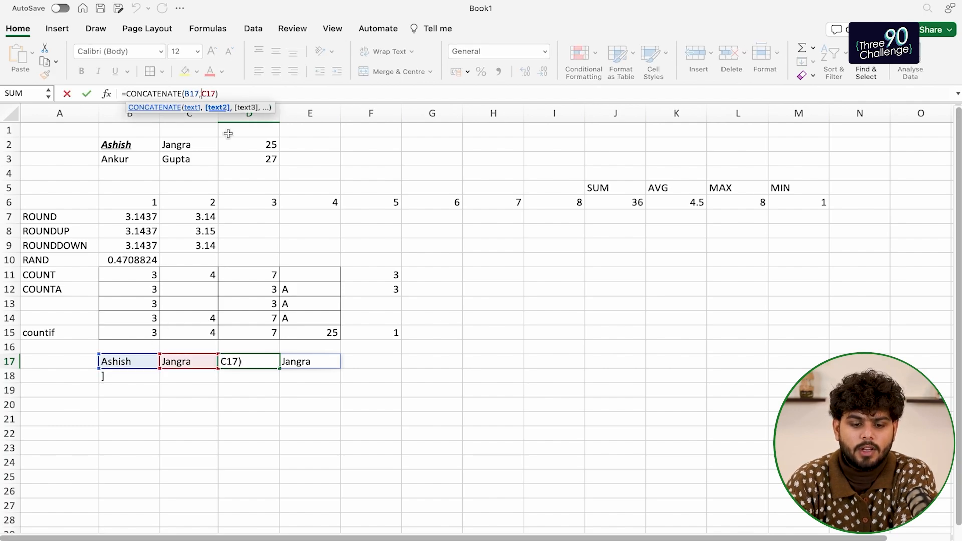
key(Return)
key(Up)
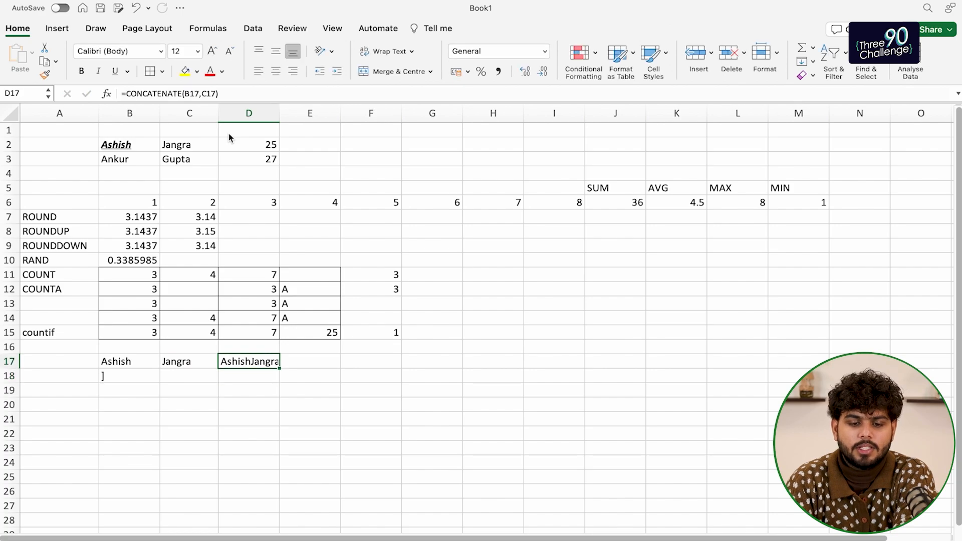
click(226, 94)
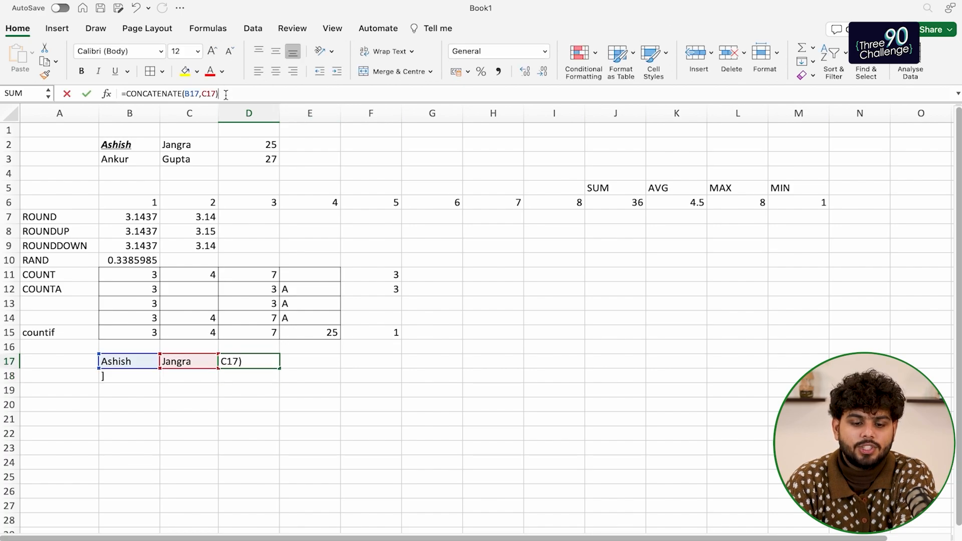
click(197, 390)
click(224, 365)
click(202, 94)
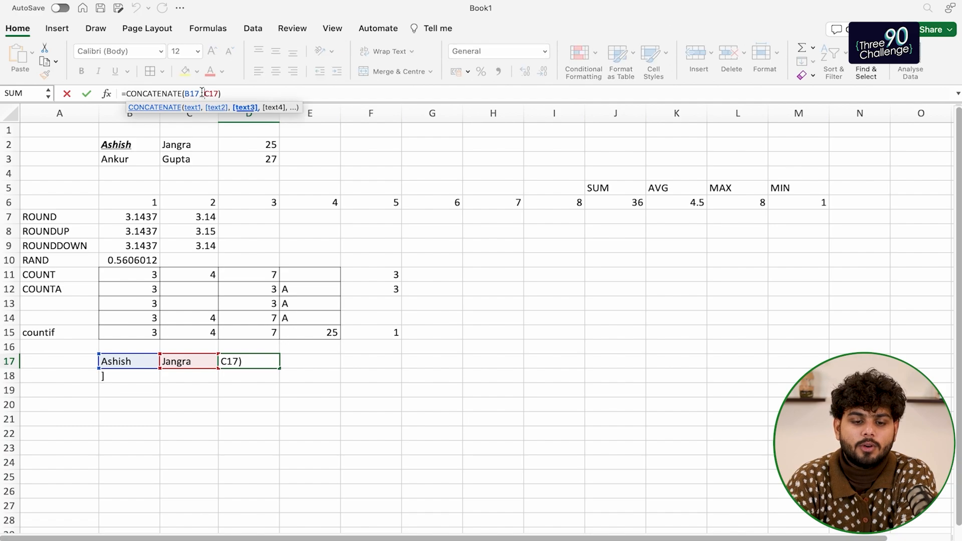
text(," ")
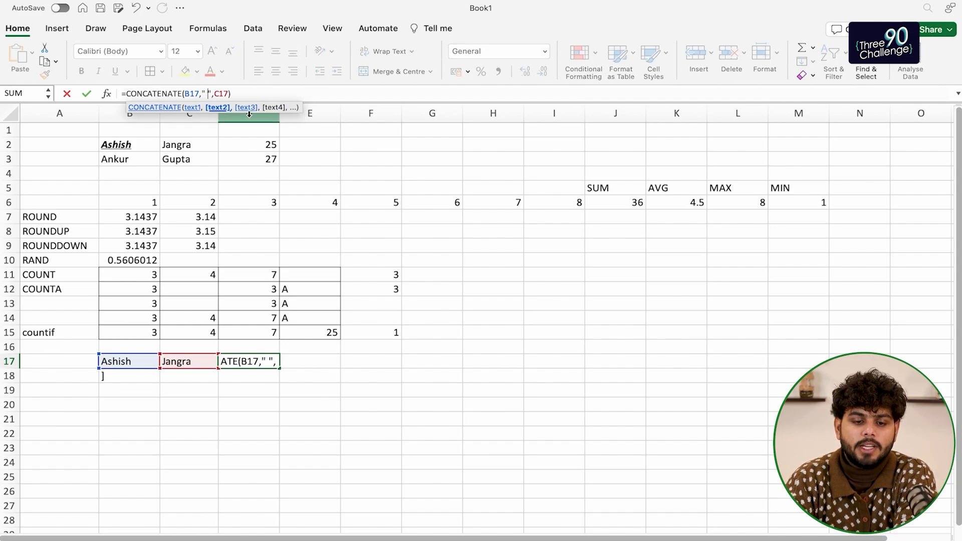
key(Return)
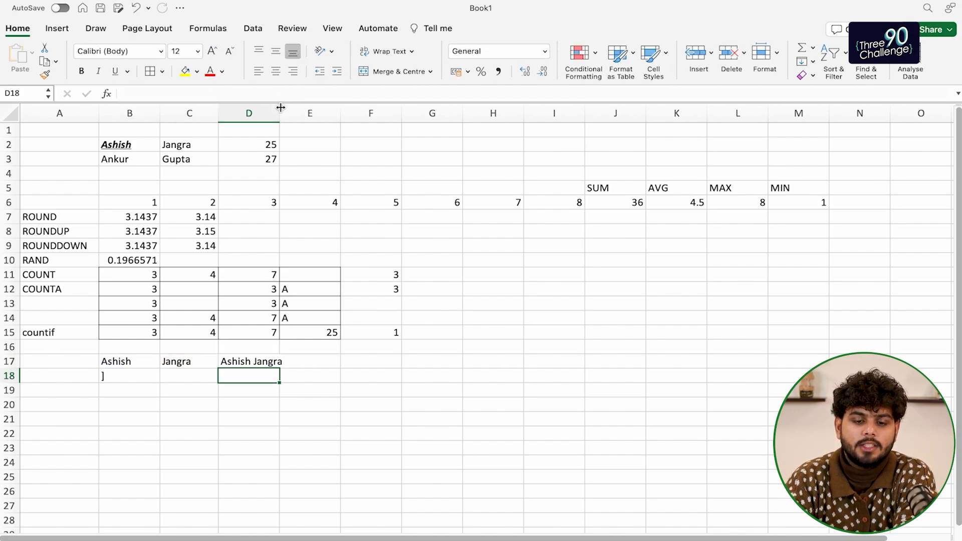
drag(280, 108, 317, 107)
Enter ashish in B18 and =UPPER(B18) in D18
click(110, 382)
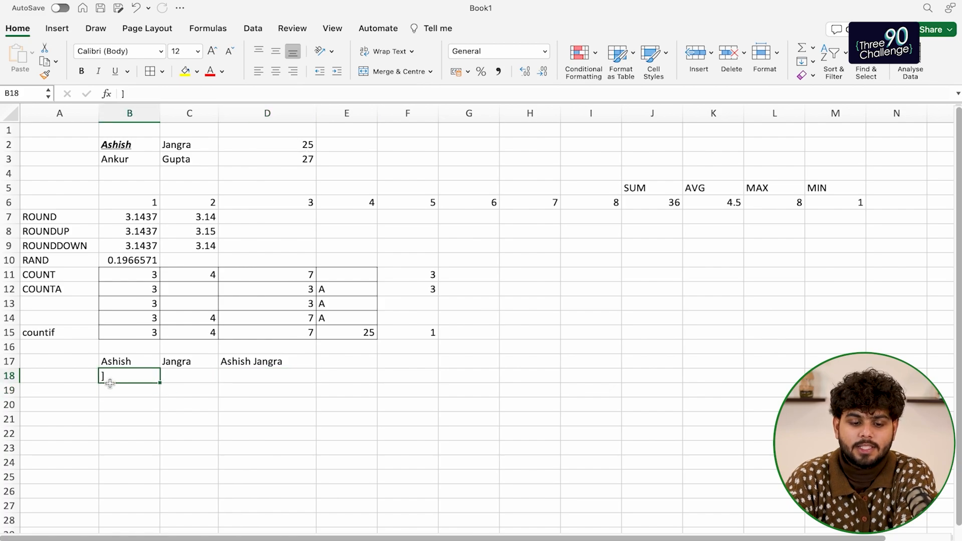
text(])
key(BackSpace)
text(ashish)
key(Return)
key(Up)
key(Right)
key(Right)
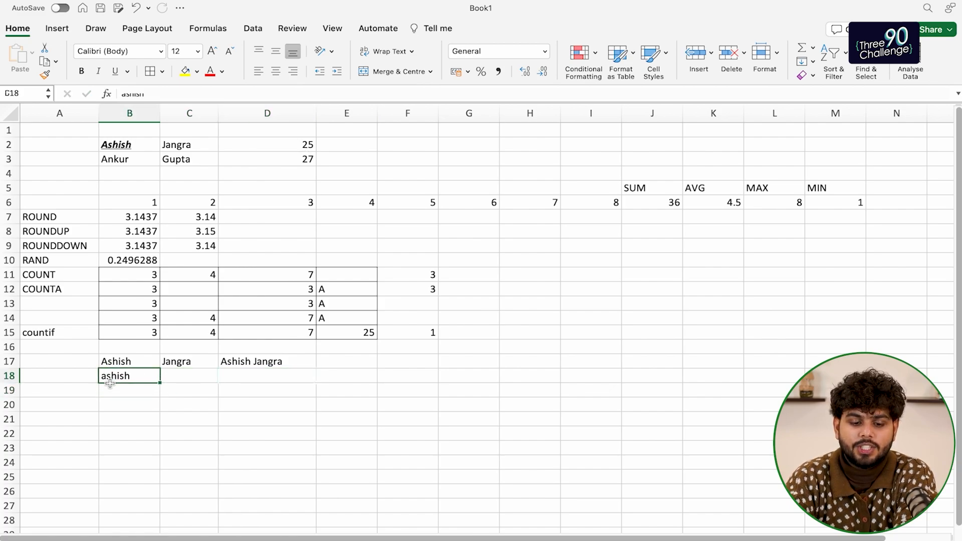
text(=)
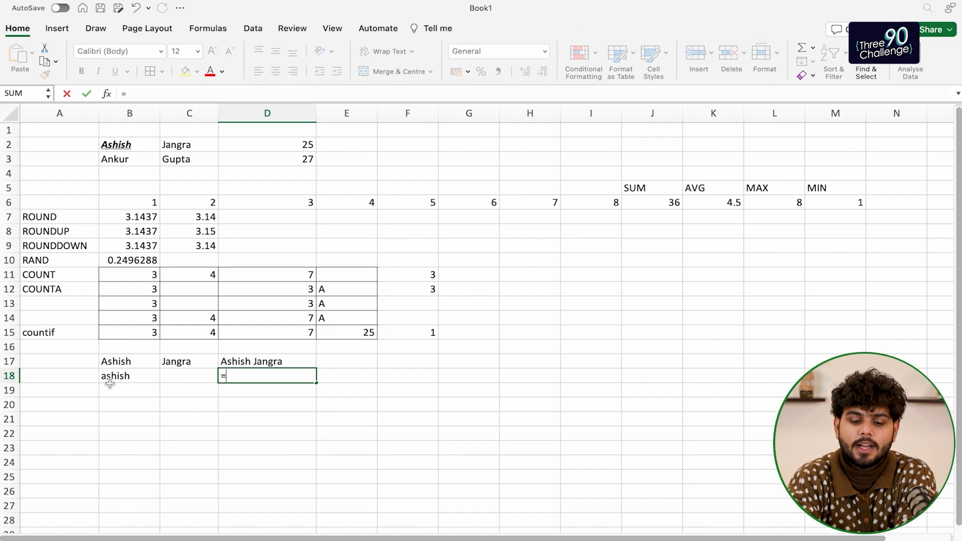
text(upper()
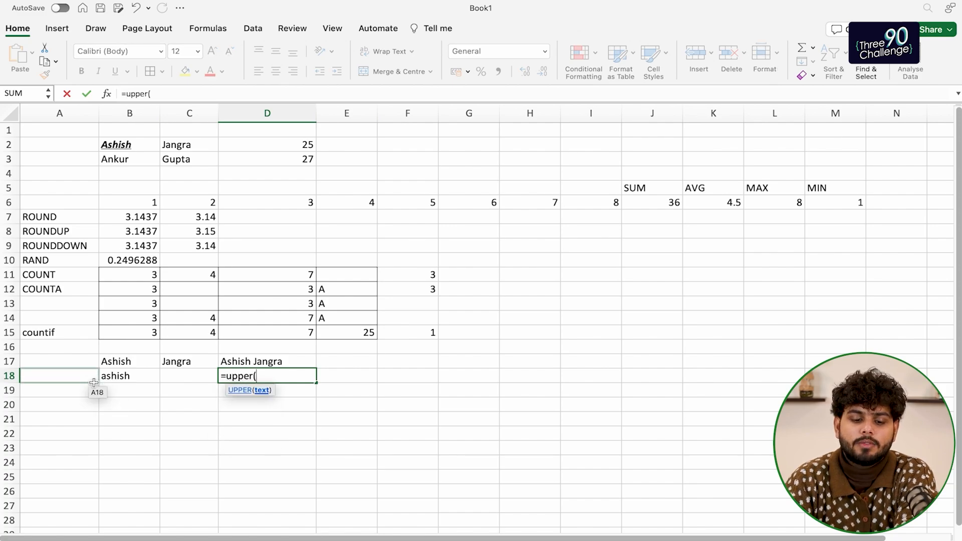
click(111, 377)
text())
key(Return)
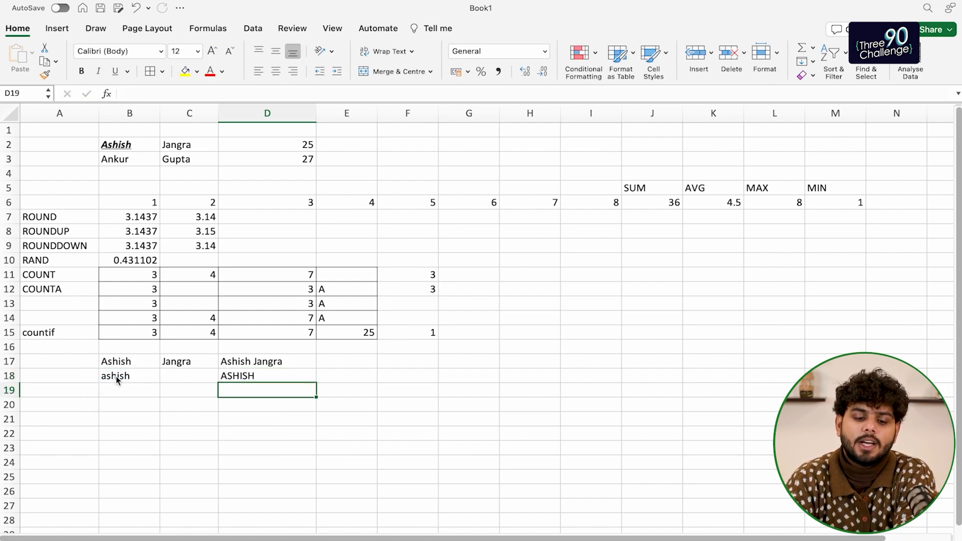
Enter ASHISH in B19 and =LOWER(B19) in D19
key(Left)
key(Left)
text(Ashish)
key(Return)
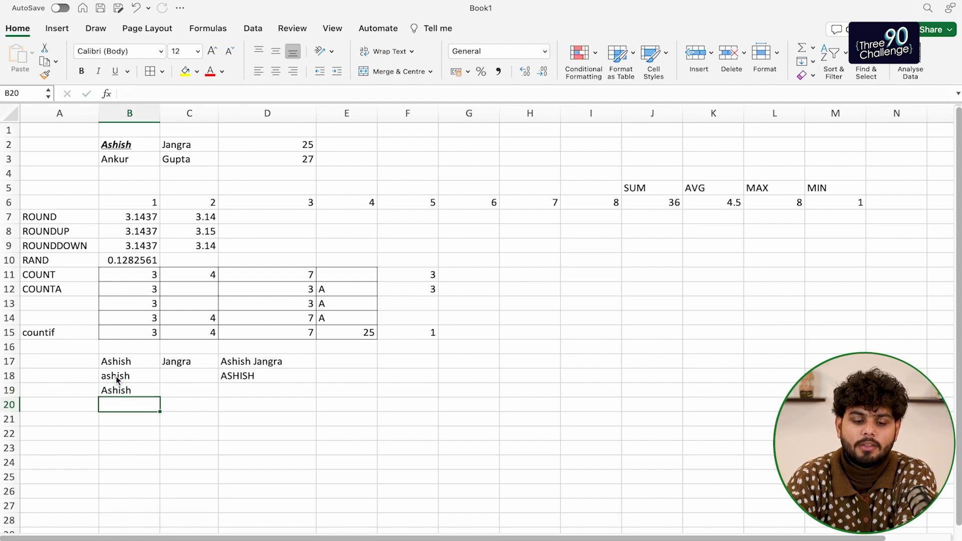
key(Up)
text(ASHISH)
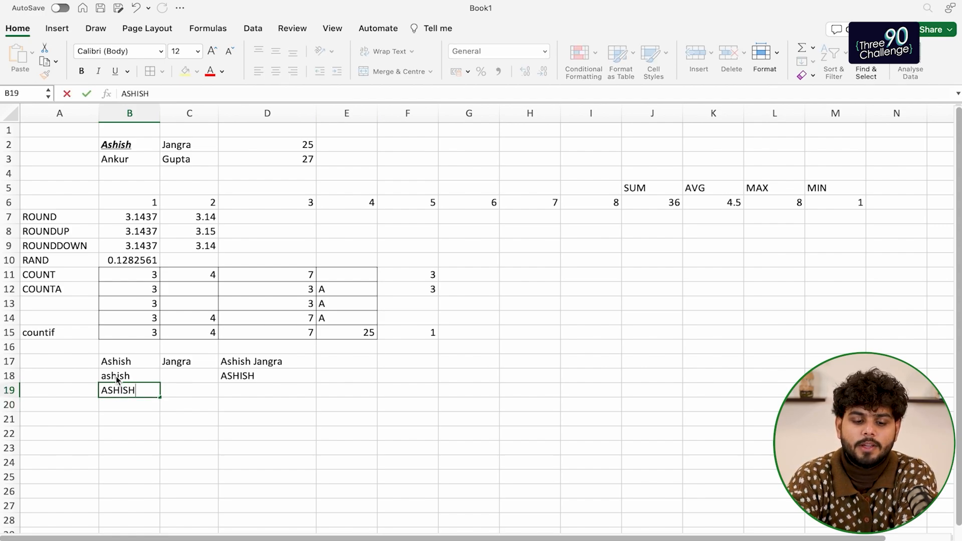
key(Return)
key(Up)
key(Right)
key(Right)
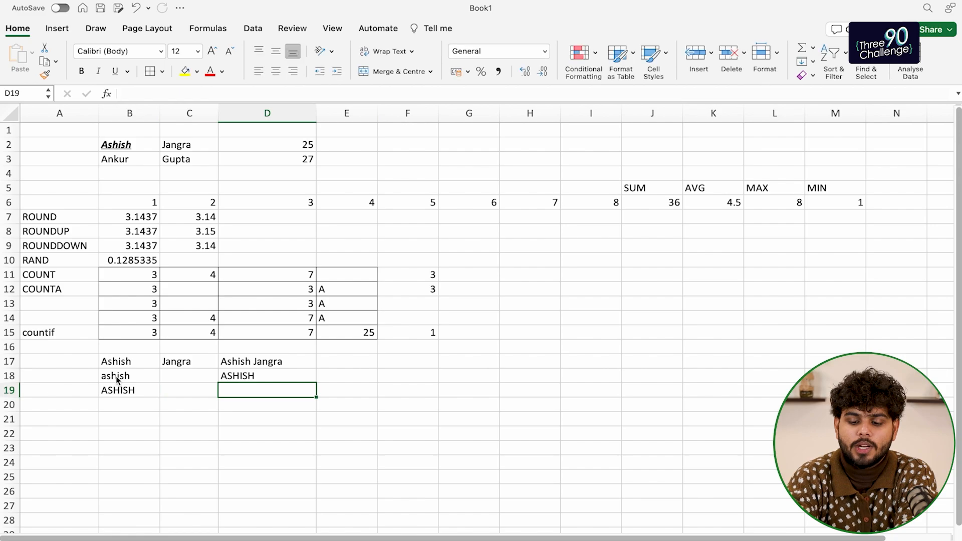
text(=lower()
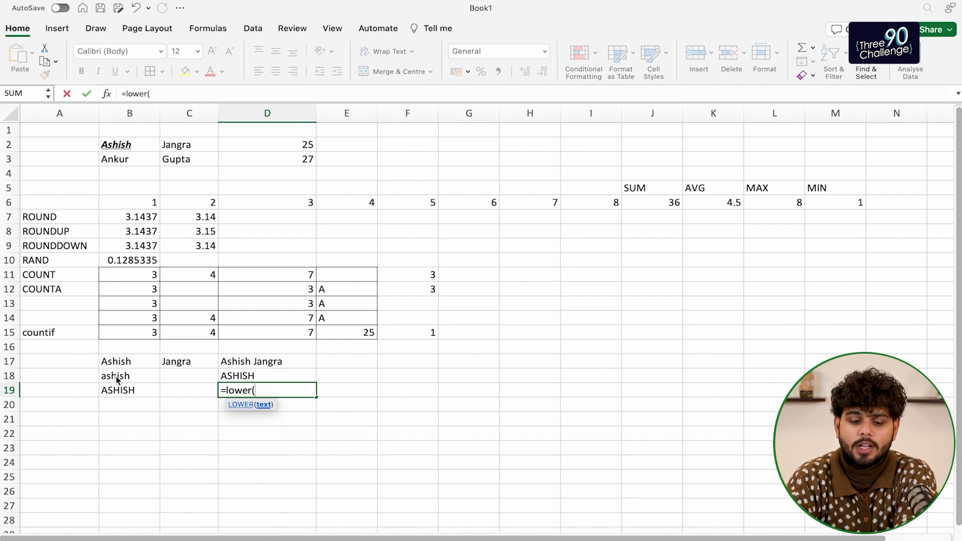
click(111, 386)
text())
key(Return)
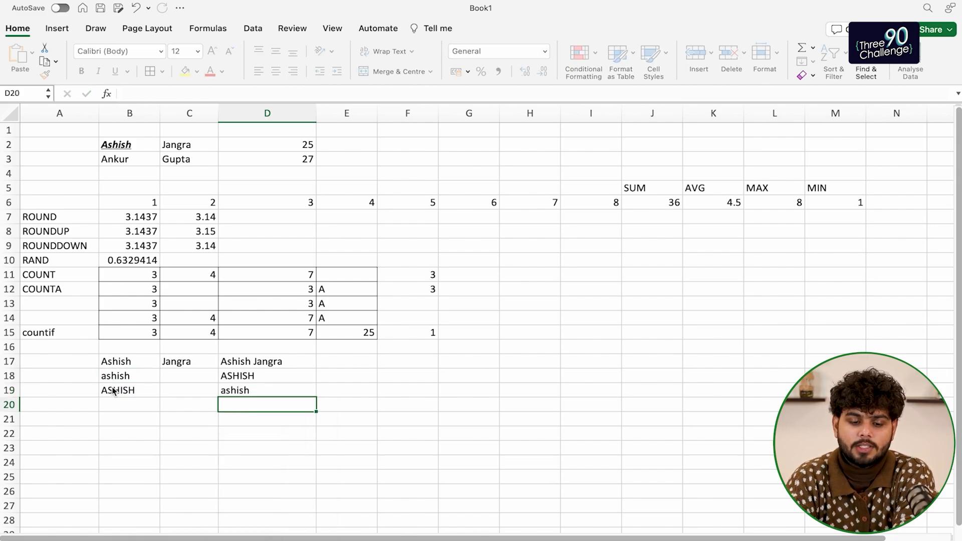
Copy Ashish from B17 into B20
key(Left)
key(Left)
key(Up)
key(Up)
key(Up)
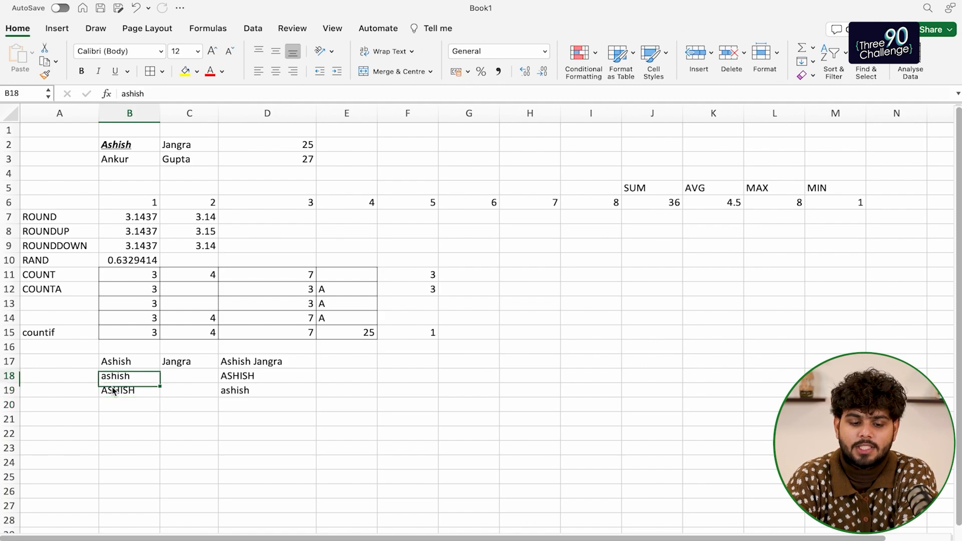
key(super+c)
key(Down)
key(Down)
key(Down)
key(super+v)
key(Right)
key(Right)
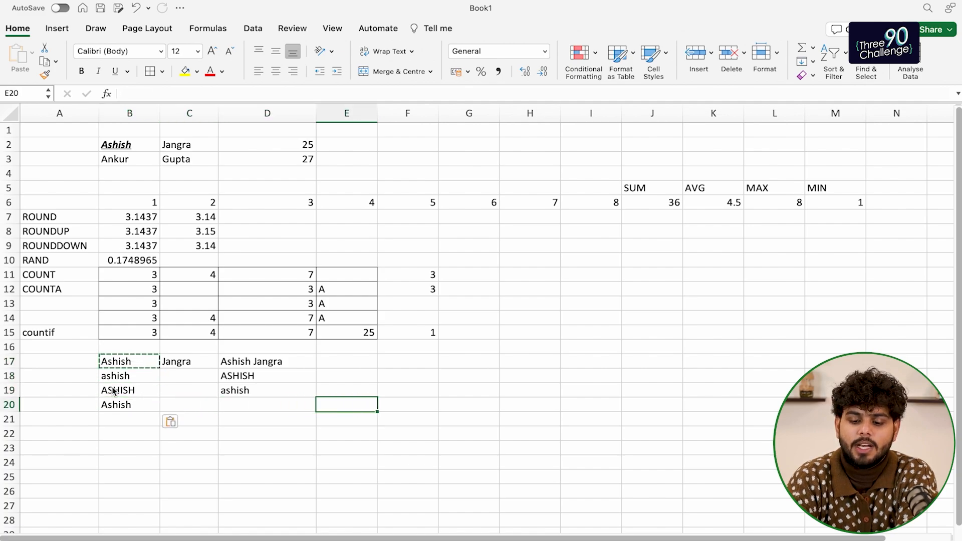
Enter =LEFT(B20,3) in D20 to get Ash
text(=left()
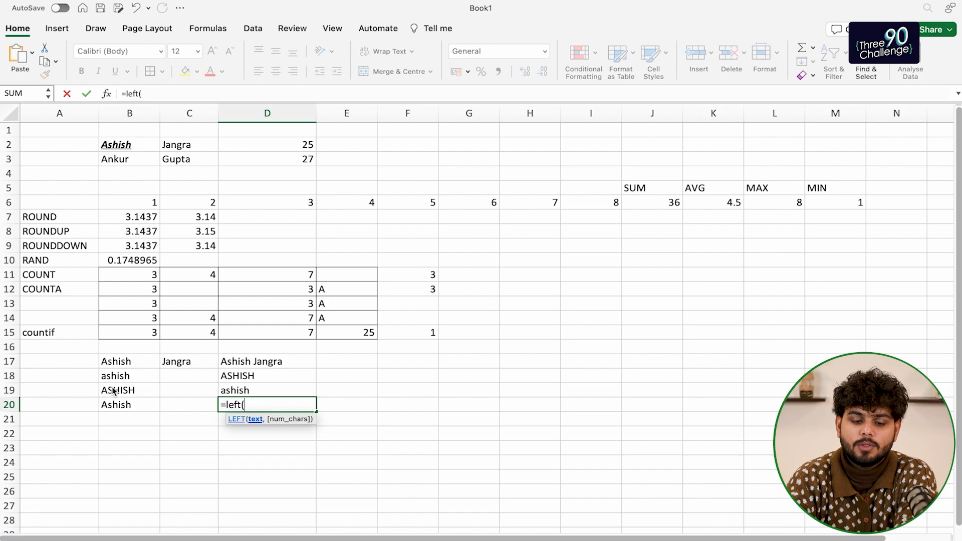
click(113, 404)
text(,3))
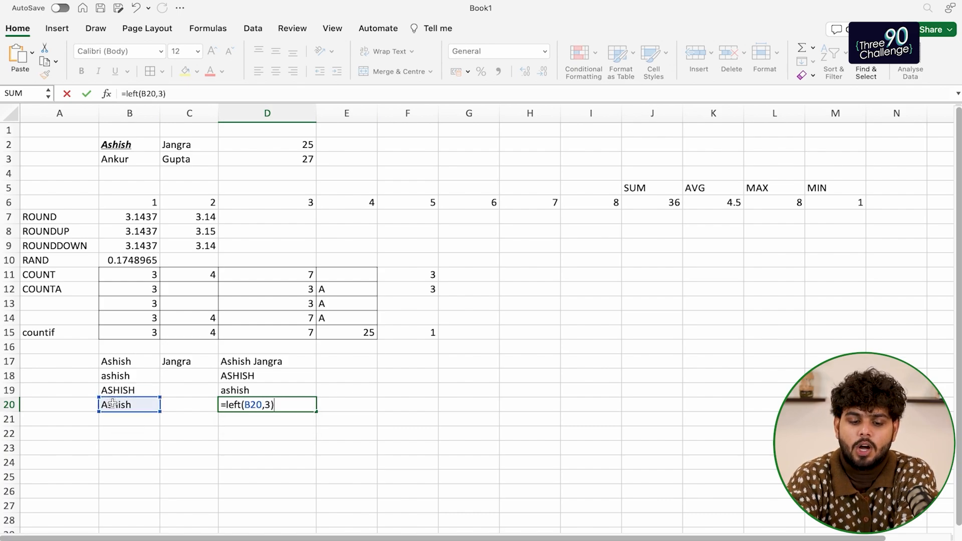
key(Return)
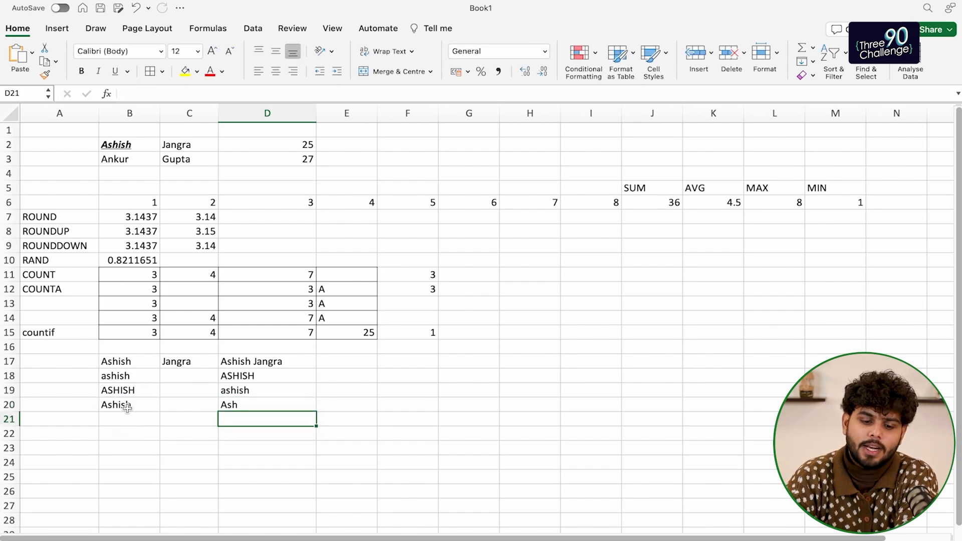
Copy Ashish into B21 and enter =RIGHT(B21,3) in D21, giving ish
click(126, 407)
key(super+c)
key(Down)
key(super+v)
key(Right)
key(Right)
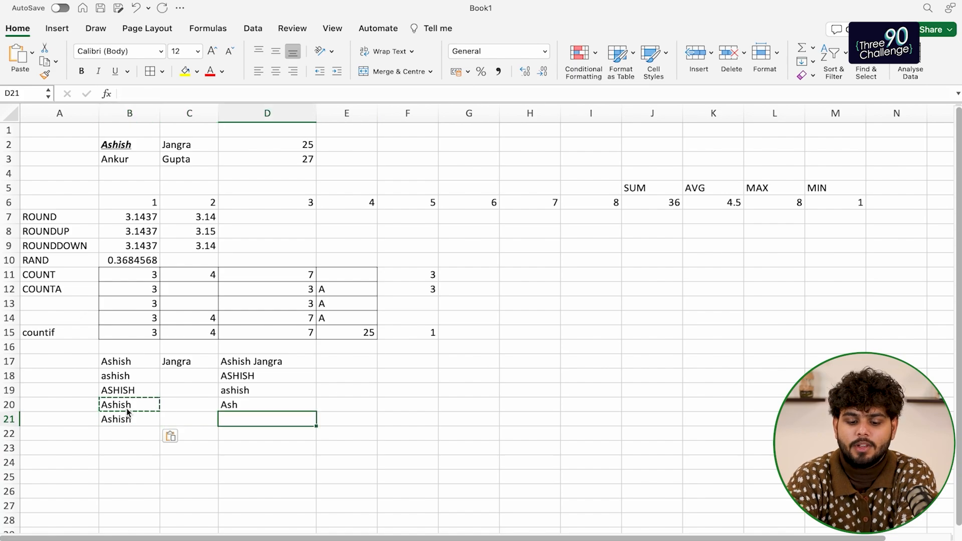
text(=righ)
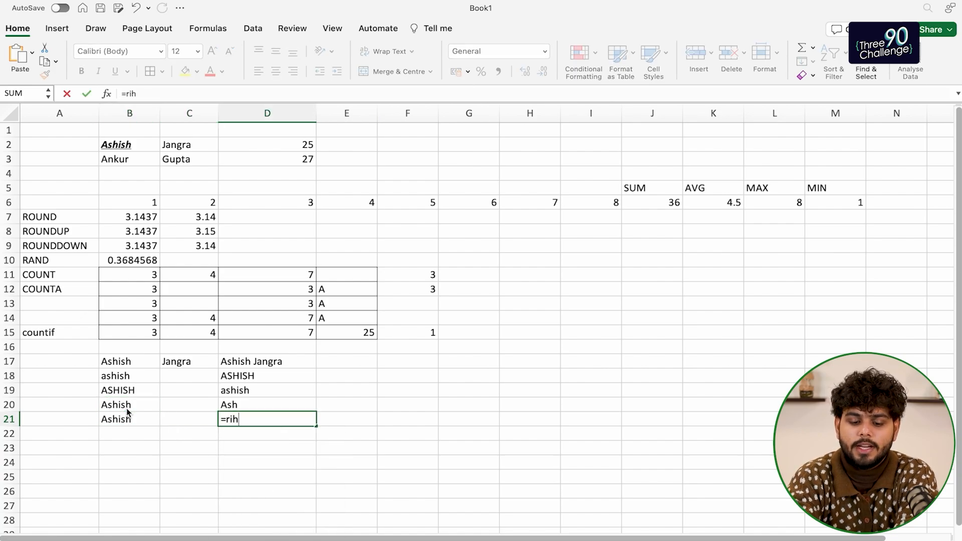
text(t()
click(130, 419)
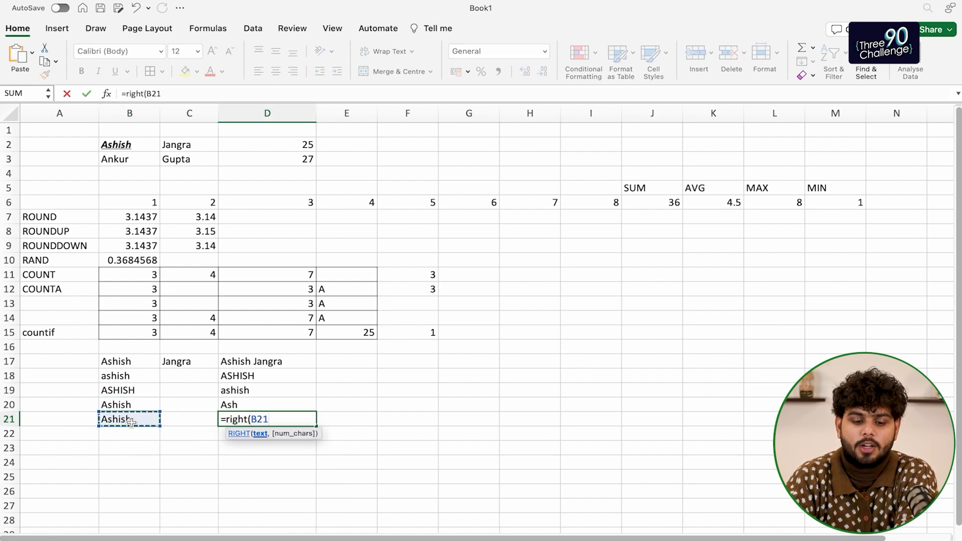
text(,3)
key(Return)
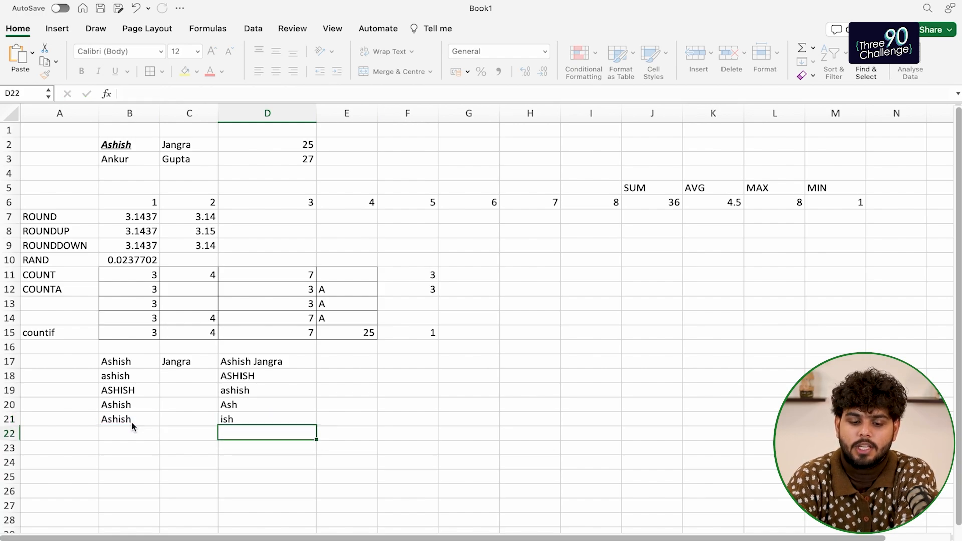
Copy the name into B22 and enter =MID(B22,1,3) in D22, giving Ash
key(Left)
key(Left)
key(Up)
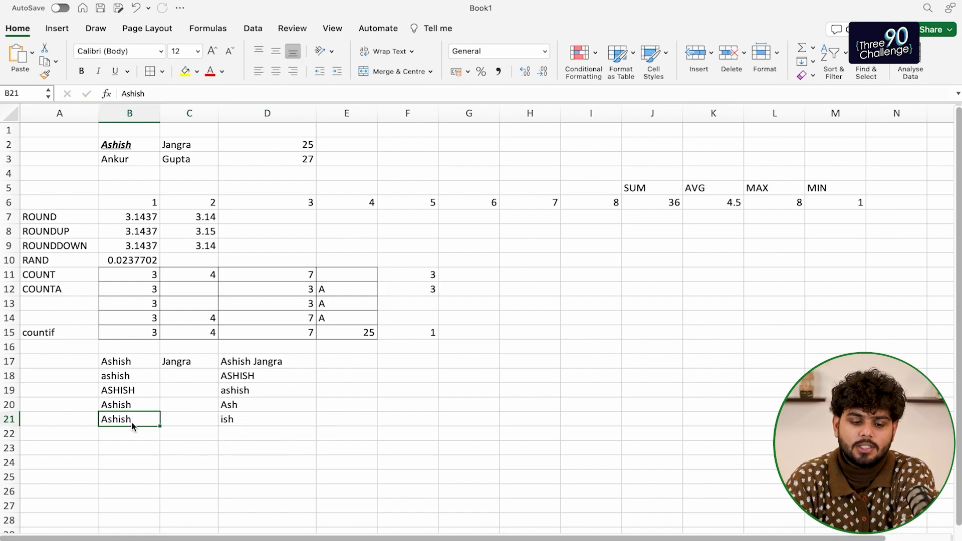
key(super+c)
key(Down)
key(super+v)
key(Right)
key(Right)
text(=mind)
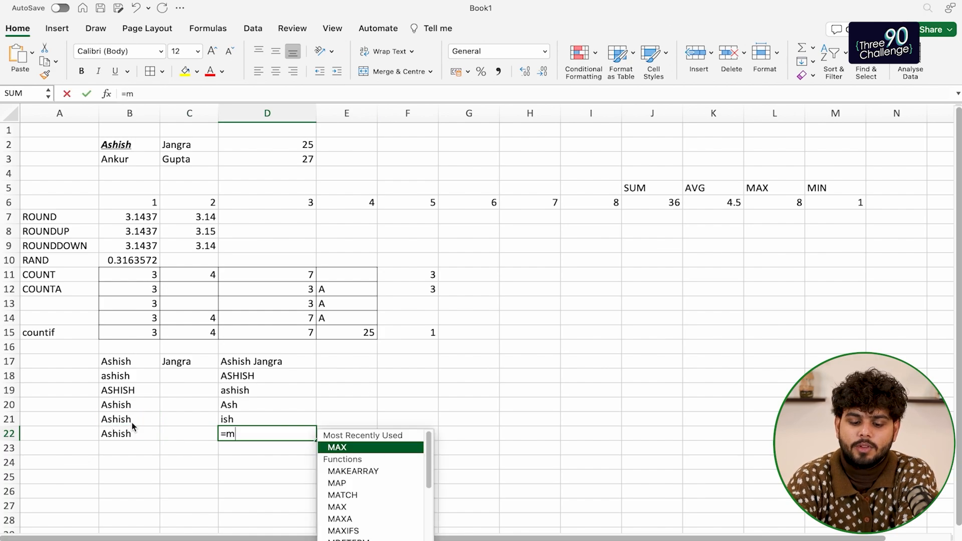
key(BackSpace)
key(BackSpace)
text(d()
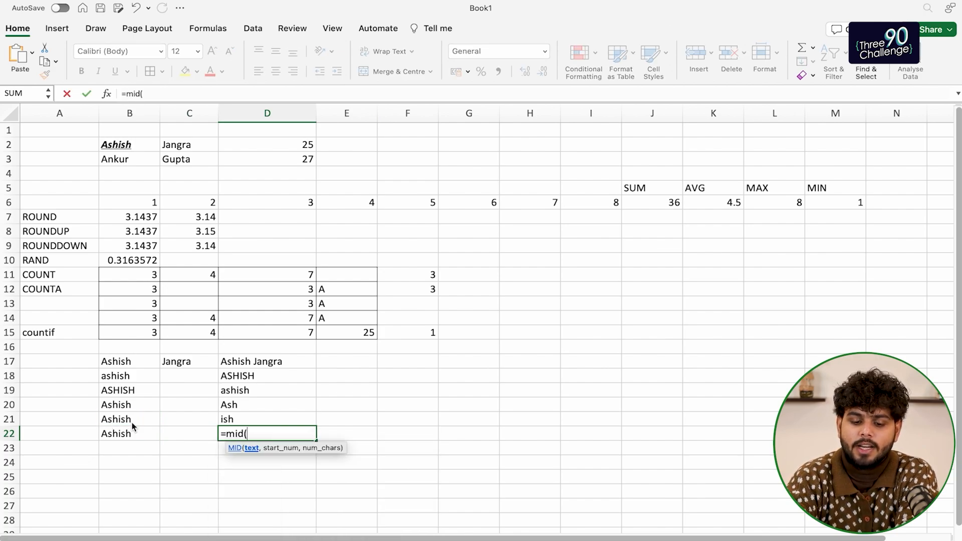
click(127, 432)
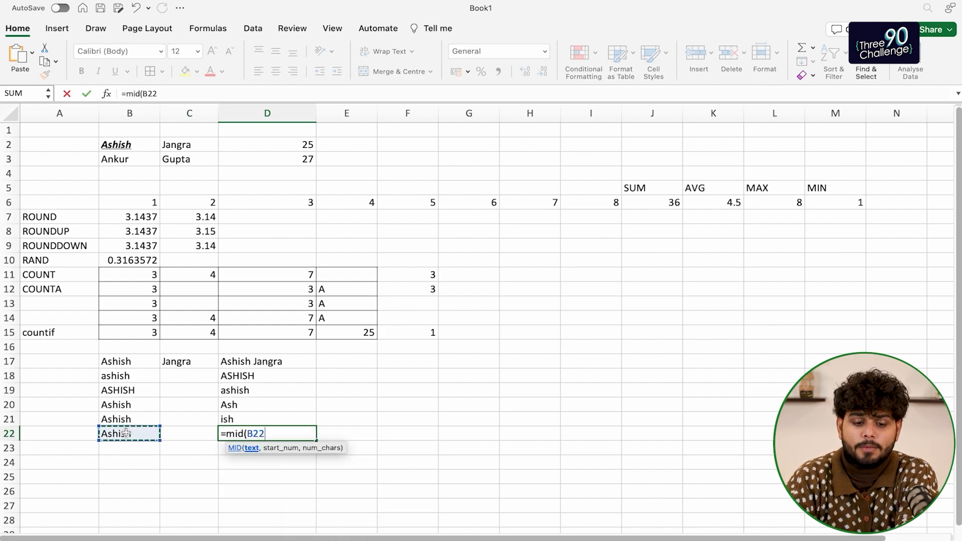
text(,1)
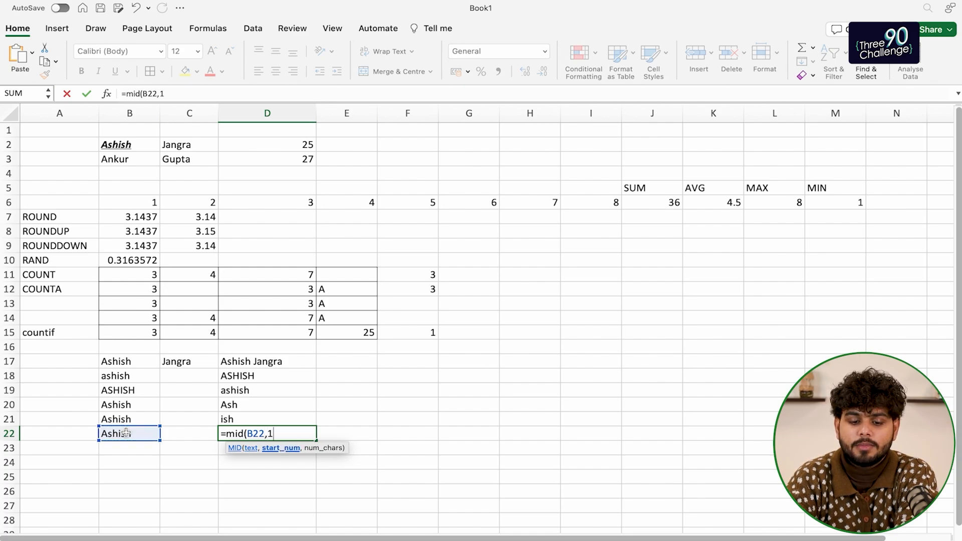
text(,3))
key(Return)
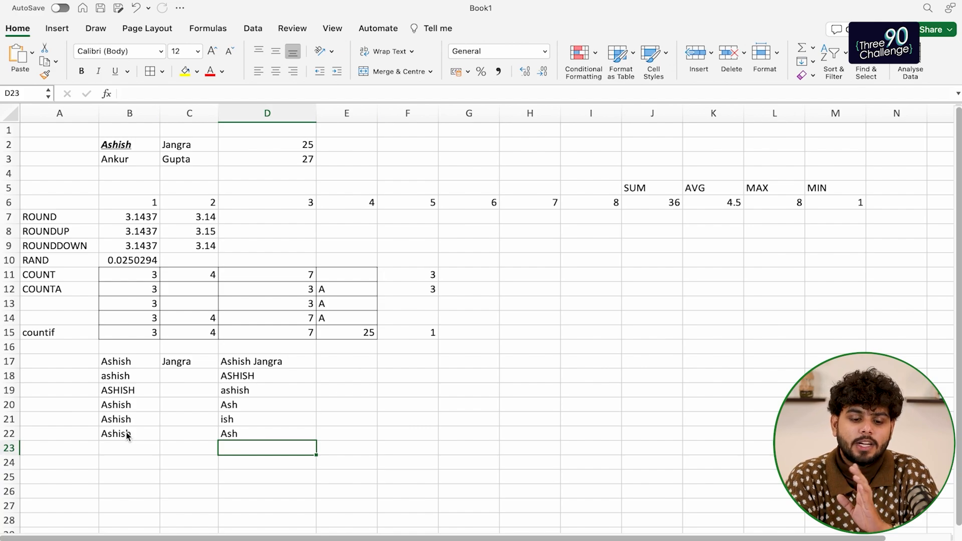
scroll(269, 477, down, 5)
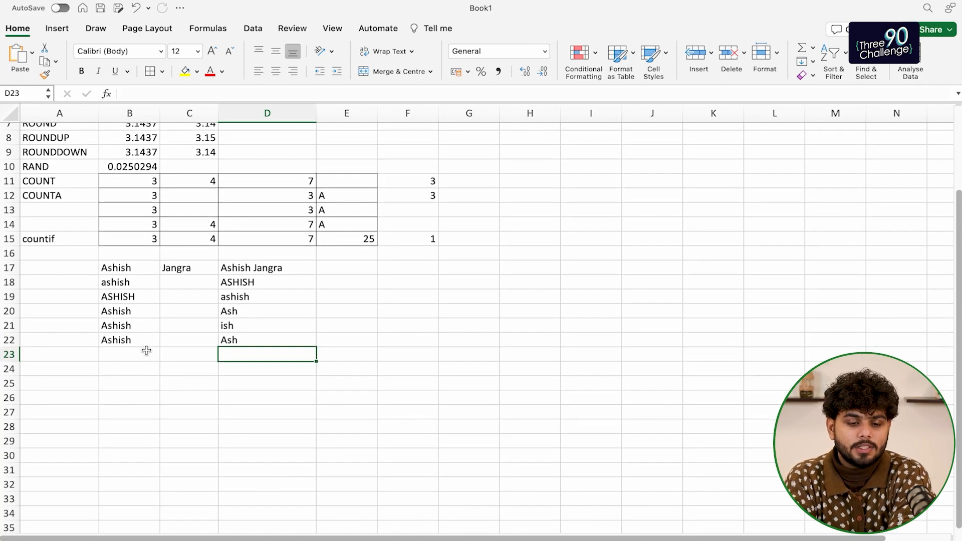
Copy the two name-and-age rows from B2:D3 and paste them at B27
scroll(271, 331, up, 5)
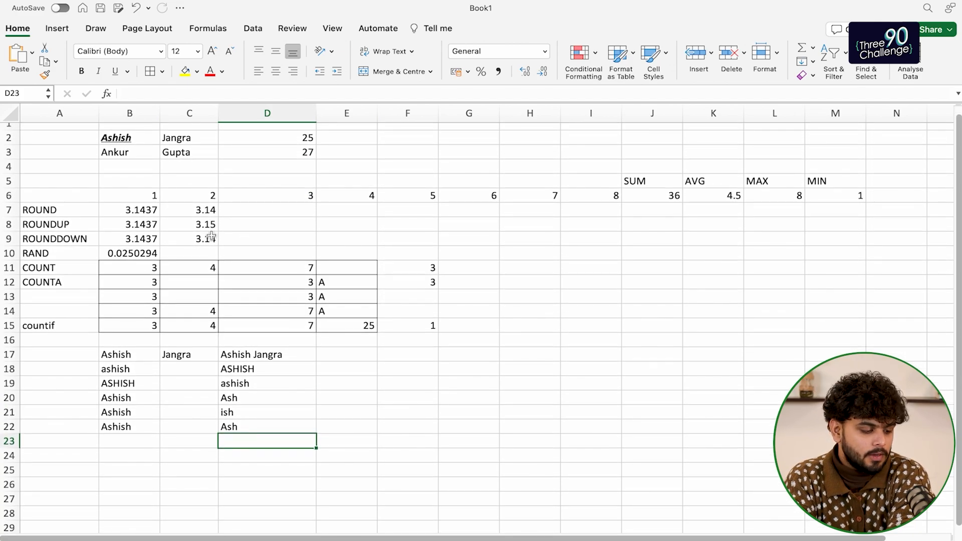
scroll(276, 244, down, 5)
scroll(298, 281, up, 1)
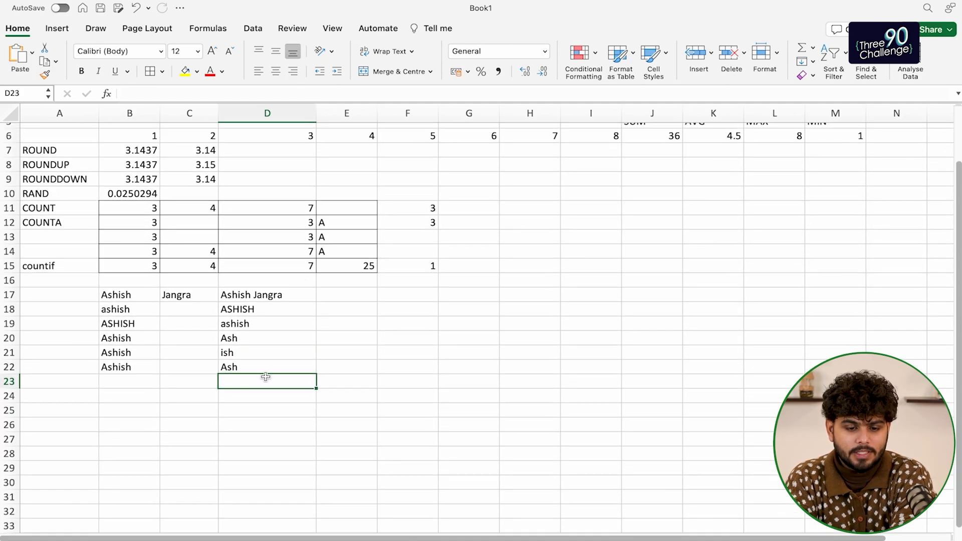
click(202, 416)
scroll(200, 413, up, 4)
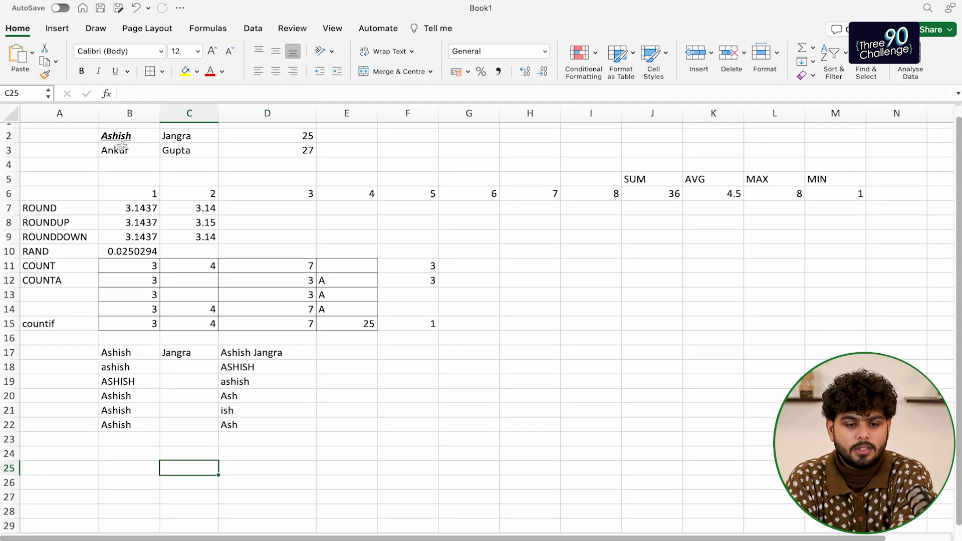
drag(122, 140, 271, 151)
scroll(116, 296, down, 10)
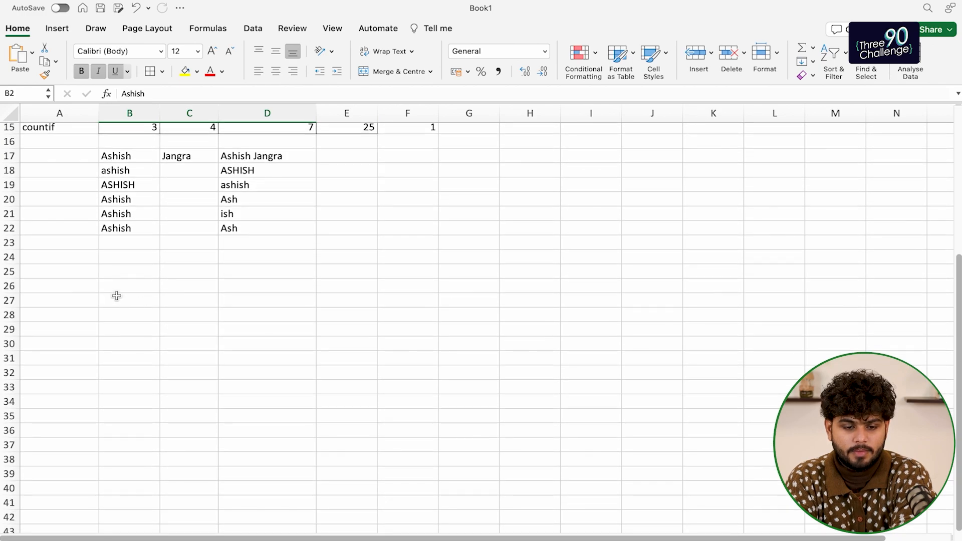
click(117, 295)
key(super+v)
scroll(174, 328, down, 2)
click(135, 301)
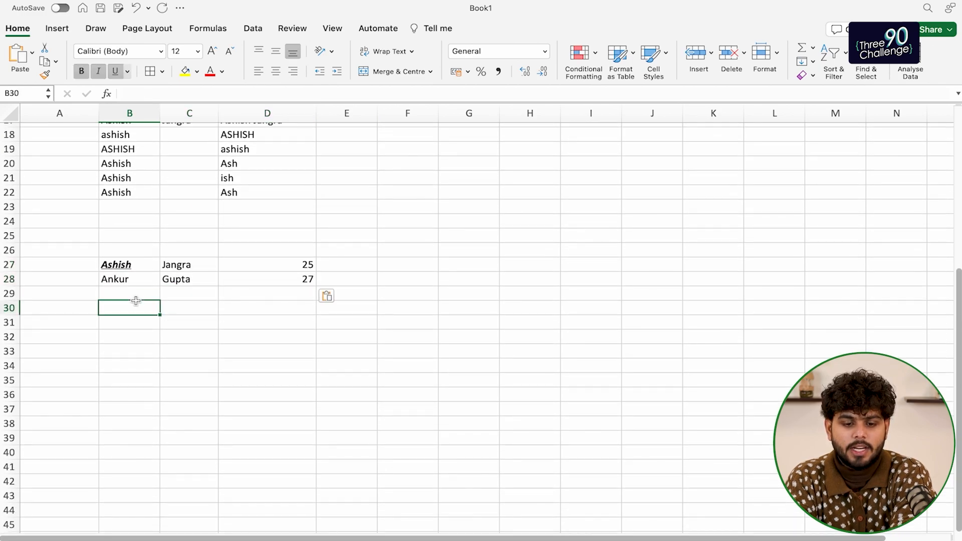
Add the Names header in B26 and the Age header in D26
click(127, 252)
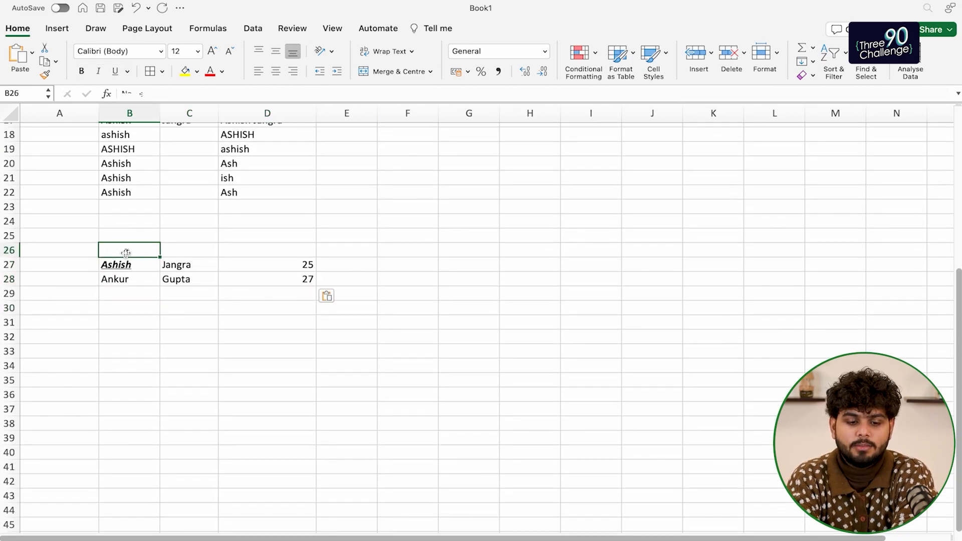
text(Names)
key(Tab)
key(Tab)
key(Tab)
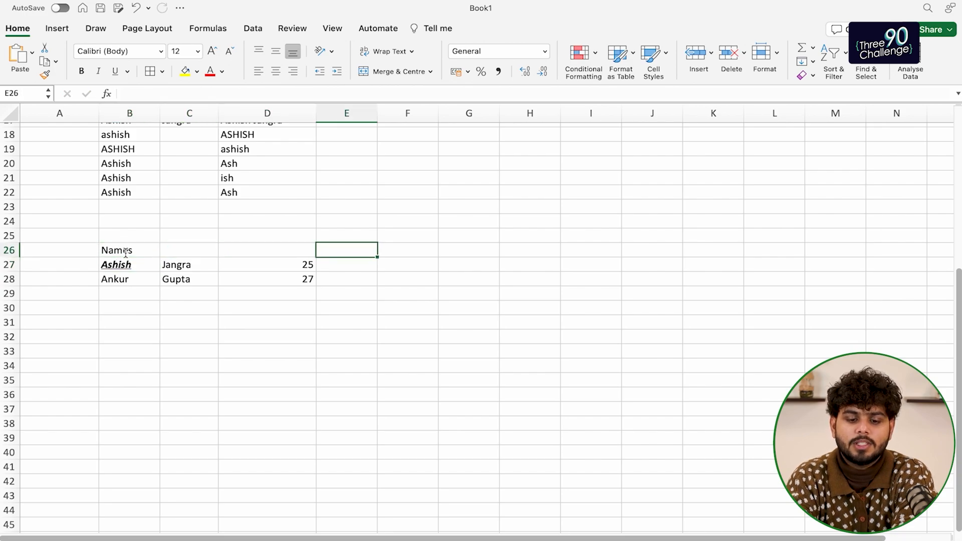
key(Left)
text(Age)
key(Return)
key(Up)
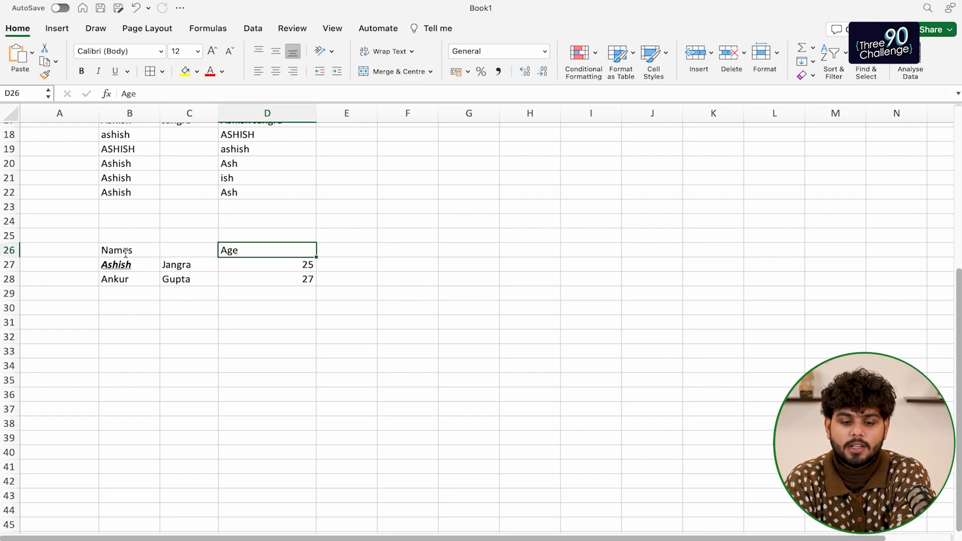
key(Down)
key(Right)
Add a third person's name in B29 with age 17
click(275, 268)
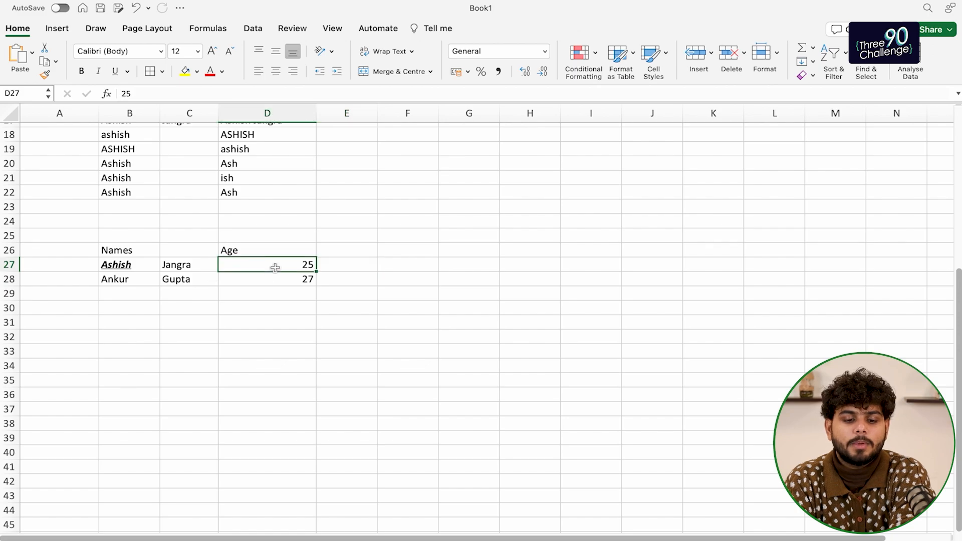
key(Down)
key(Left)
key(Left)
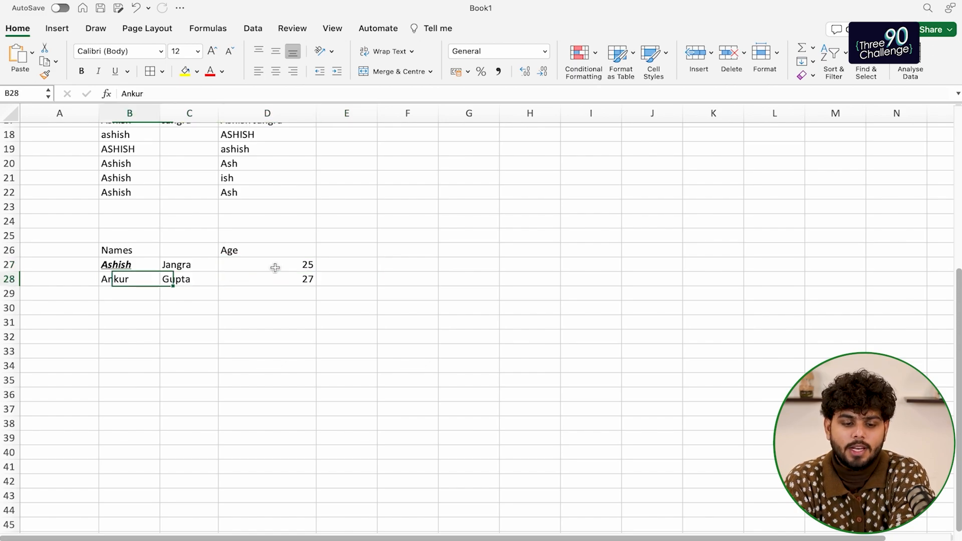
key(Down)
text(Lankh)
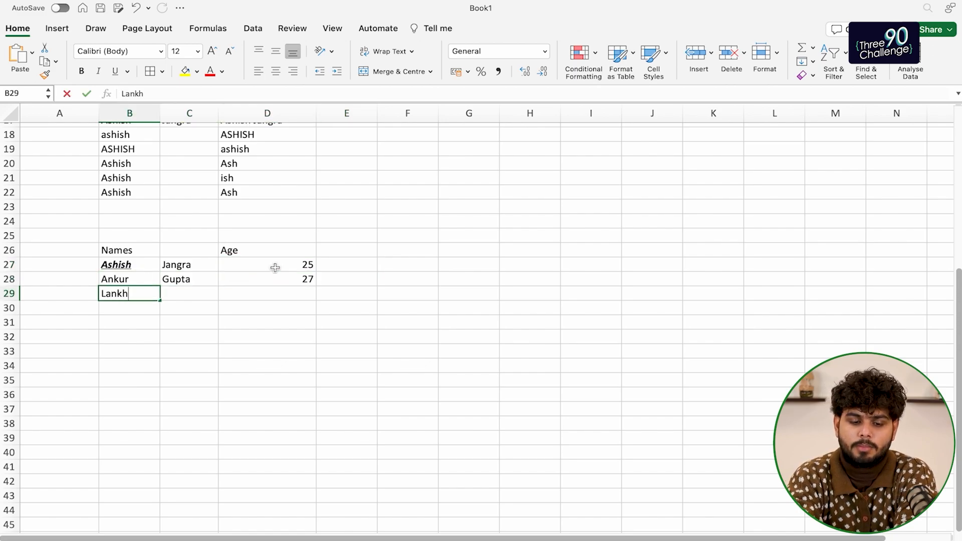
key(Return)
key(Up)
key(Right)
key(Right)
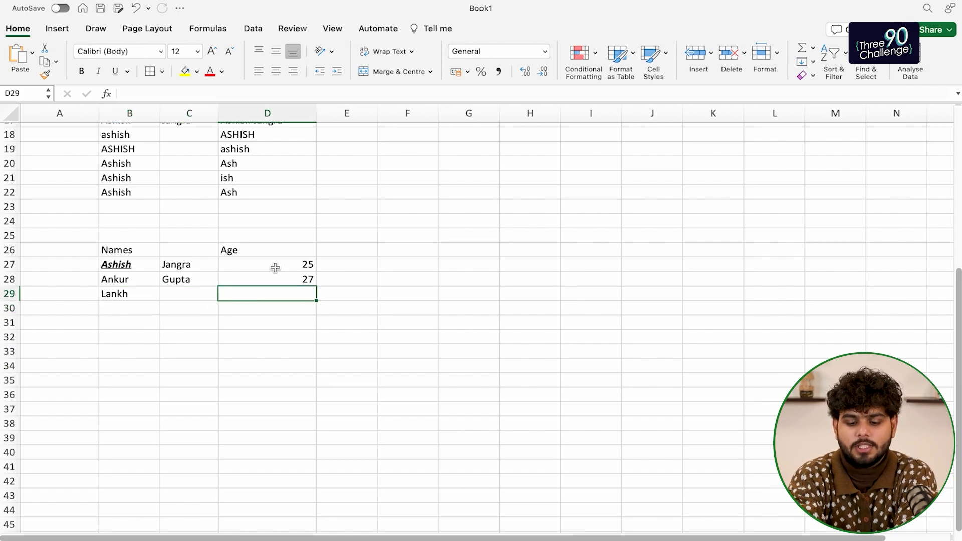
text(17)
key(Return)
Add the Eligible header in E26
key(Up)
key(Right)
key(Up)
key(Right)
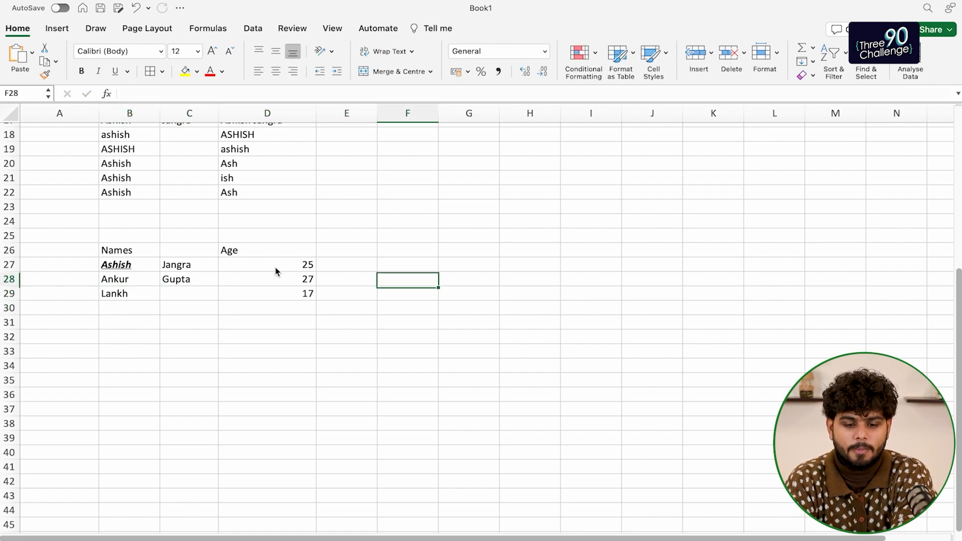
key(Left)
key(Right)
key(Left)
key(Left)
key(Up)
key(Up)
key(Right)
text(ELig)
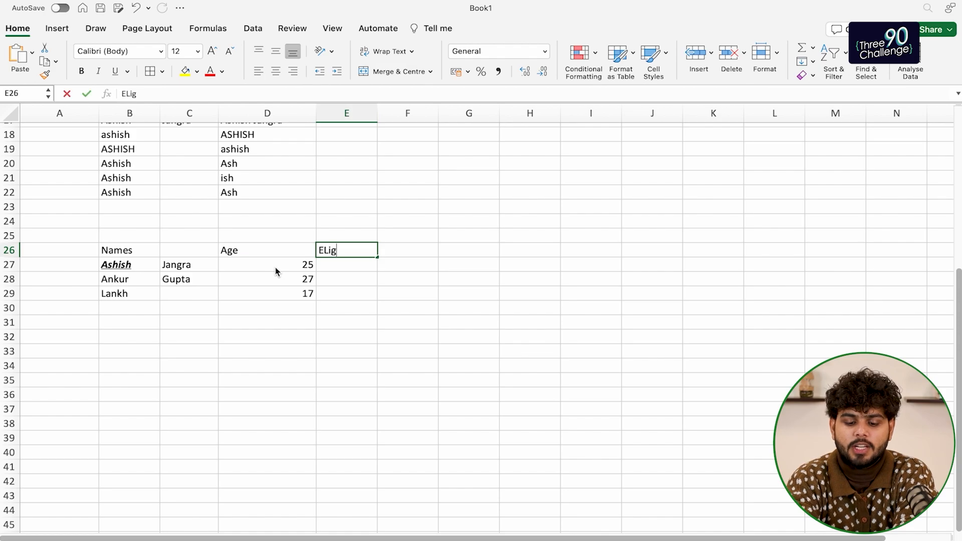
text(ible)
key(Return)
key(Up)
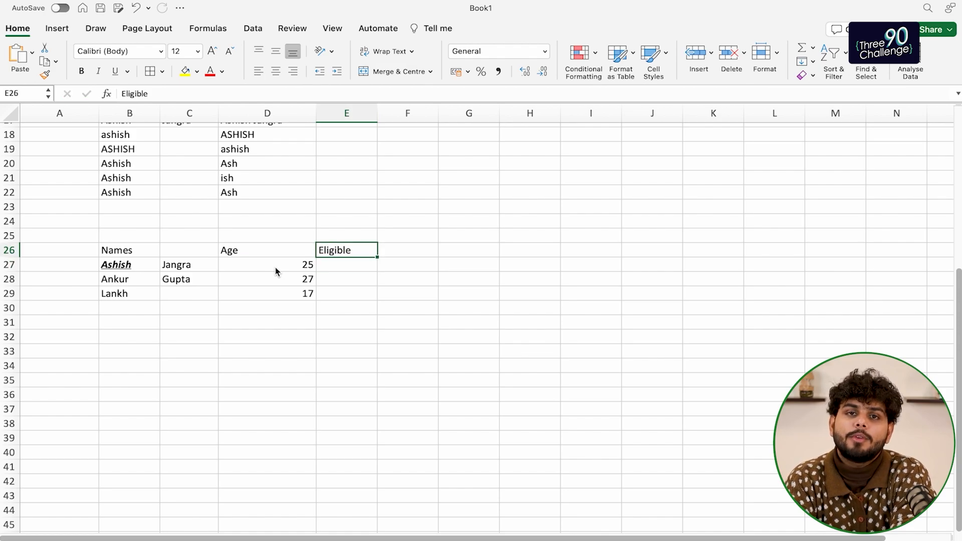
key(Down)
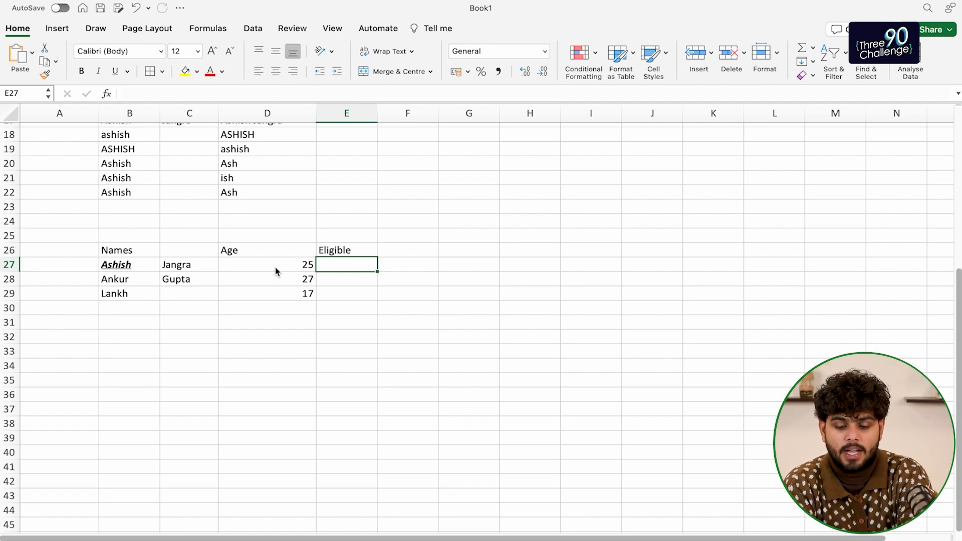
Enter =if in E27, then retype it as =if( after the #NAME? error
text(=if)
key(Return)
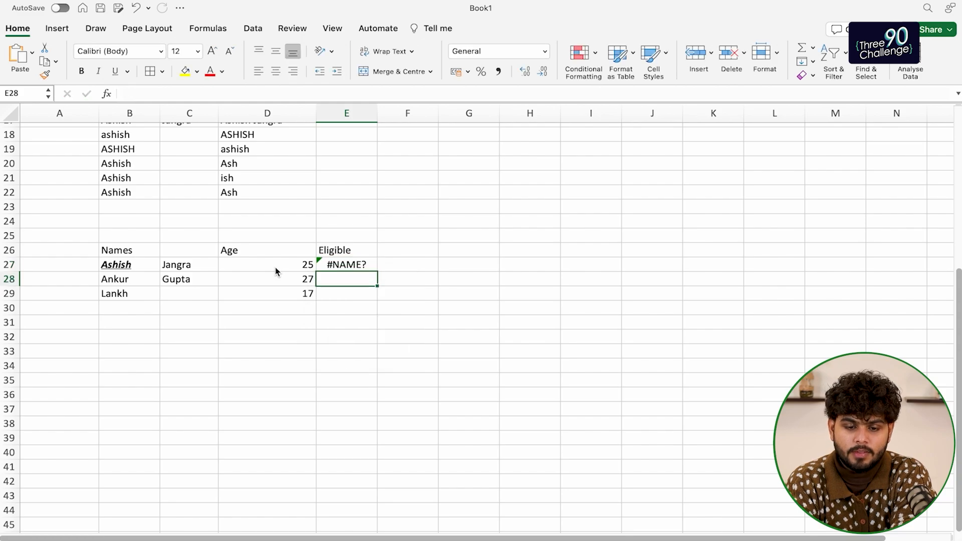
key(Up)
text(=if()
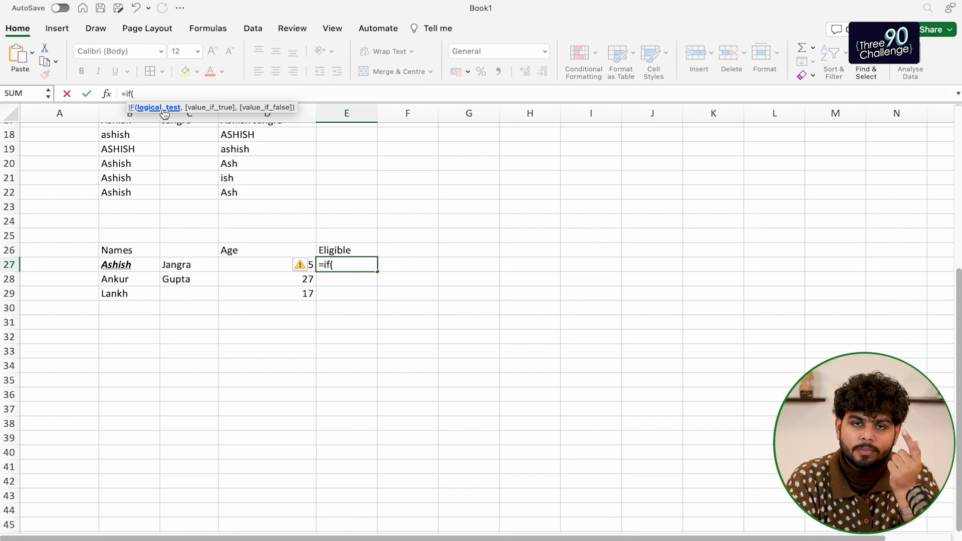
Enter =IF(D27>=18,"Eligible","Not Eligible") in E27, fixing the 'Elliogible' typo, and check it shows Eligible for 25
click(348, 264)
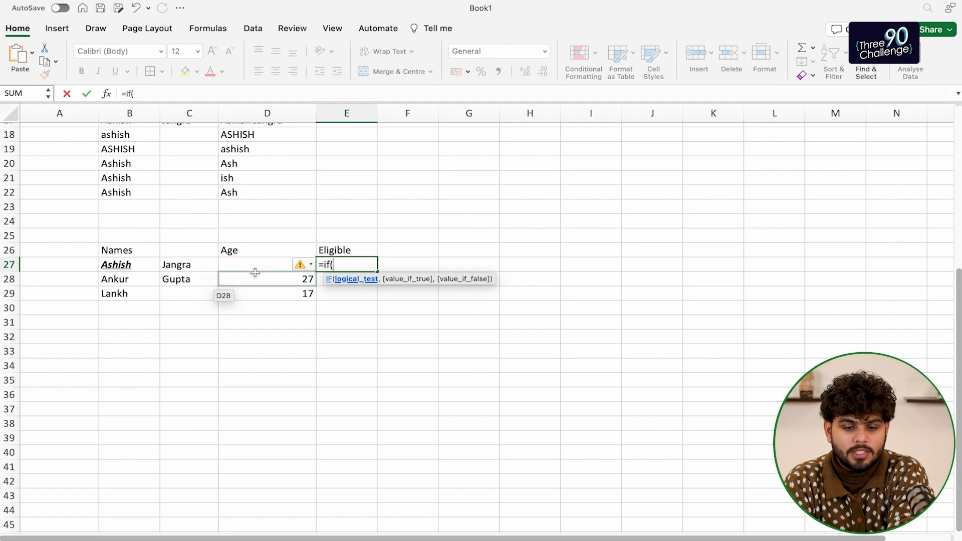
click(276, 266)
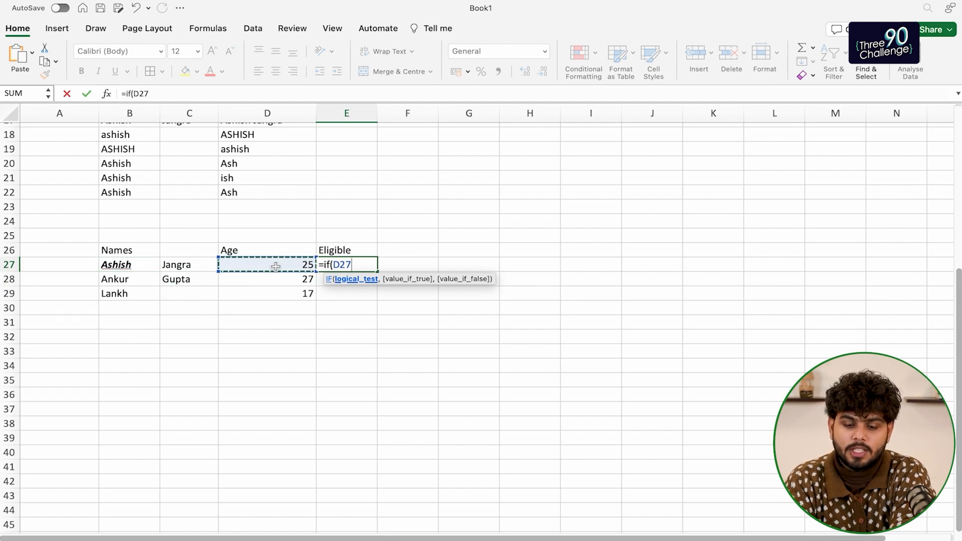
text(>=18)
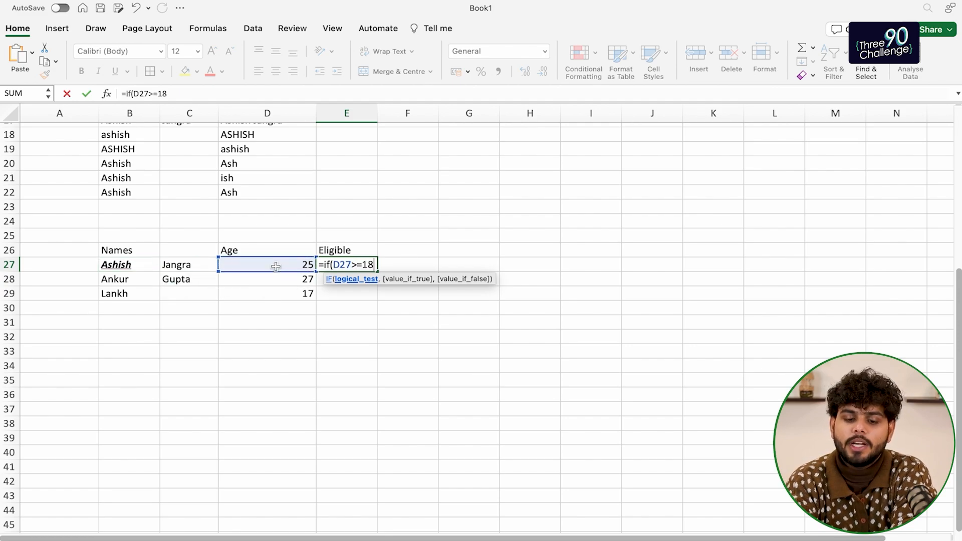
text(,)
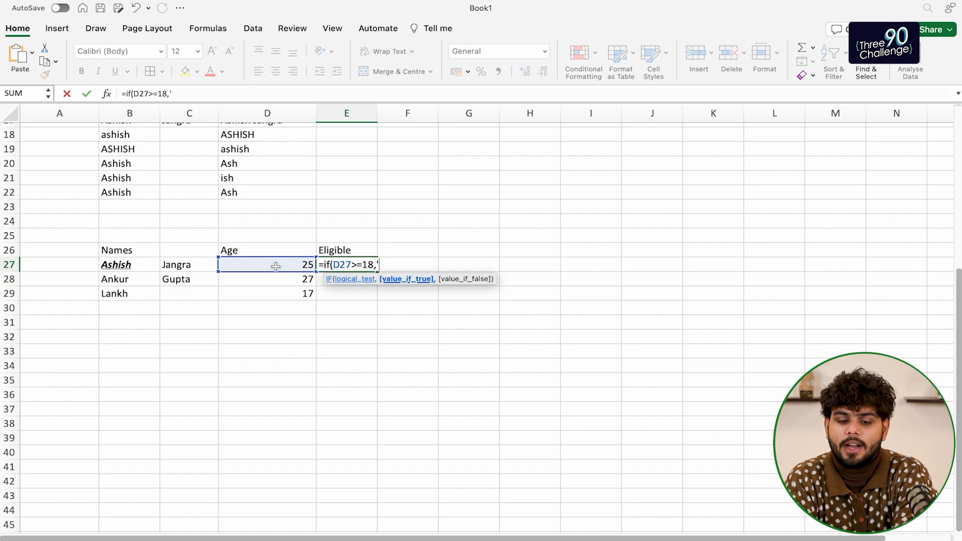
text("E)
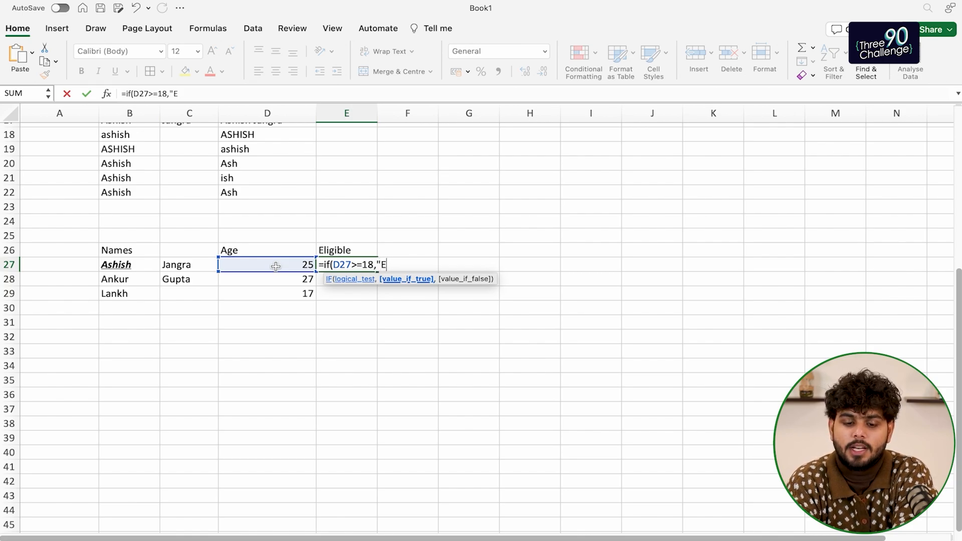
text(lliogible)
key(BackSpace)
key(BackSpace)
key(BackSpace)
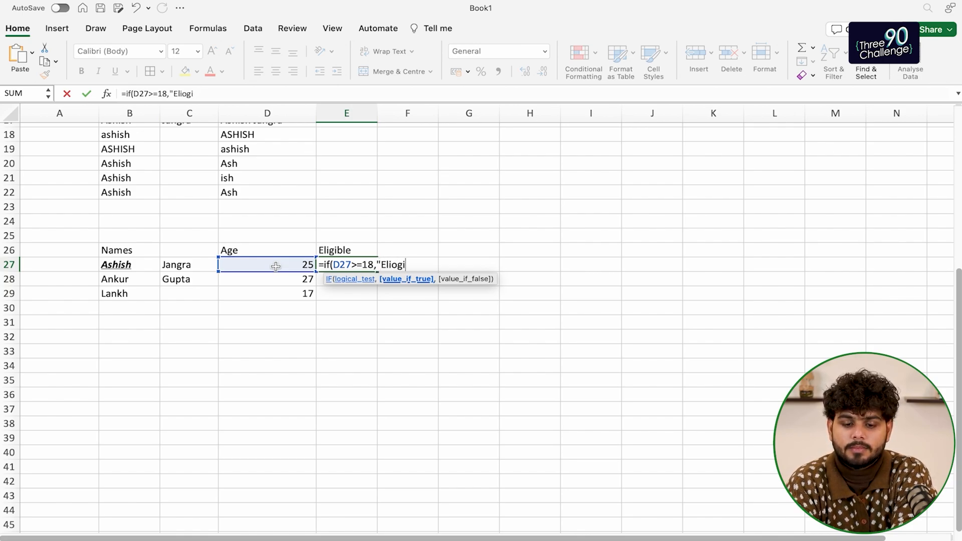
key(BackSpace)
key(BackSpace)
key(BackSpace)
text(gible")
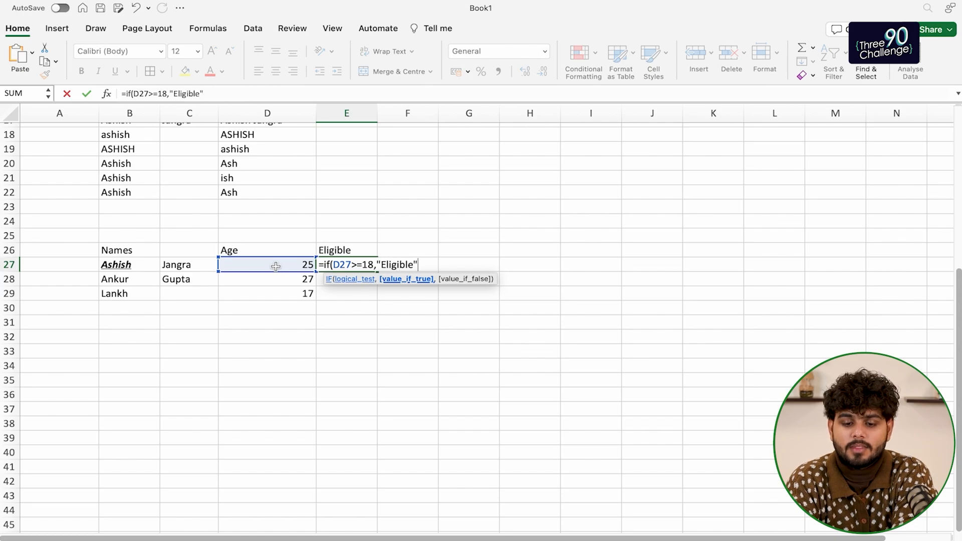
text(,)
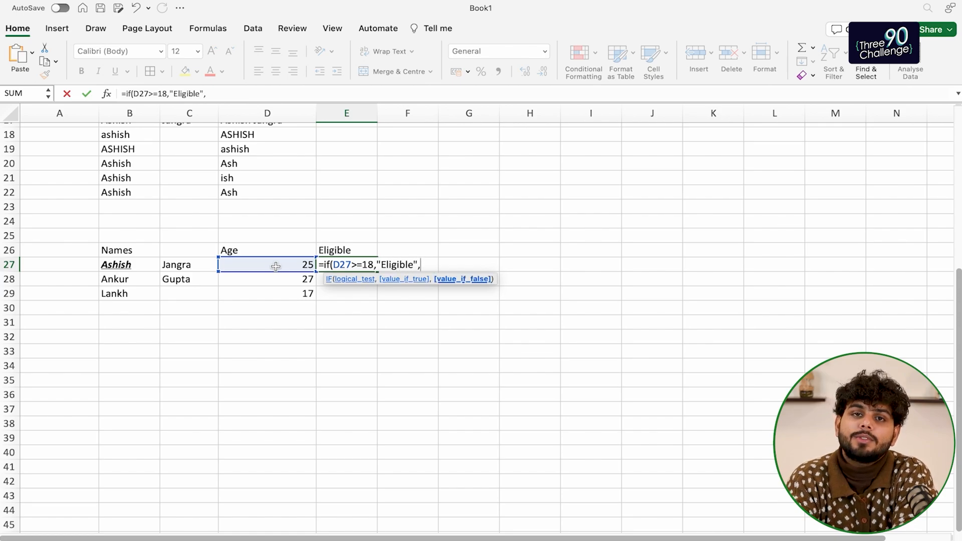
text("Not )
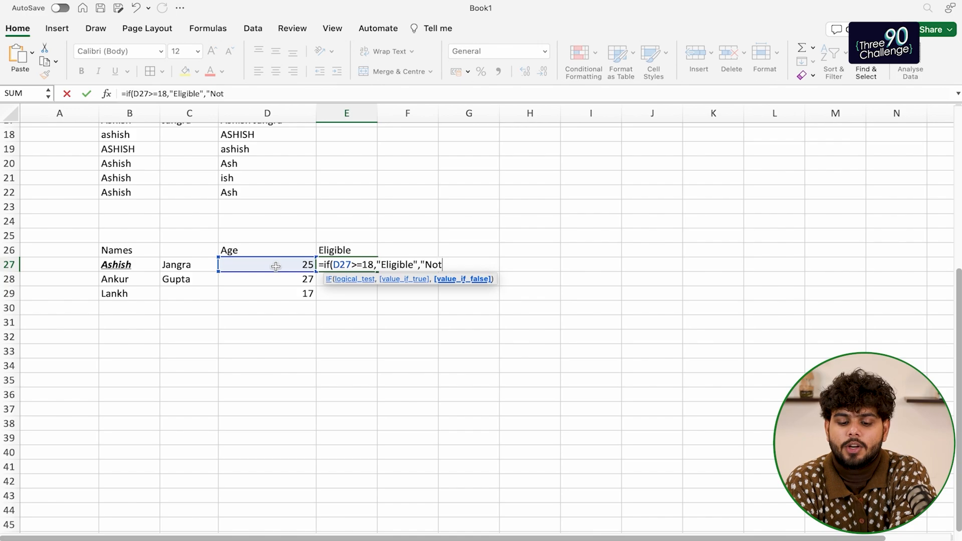
text(Eligible")
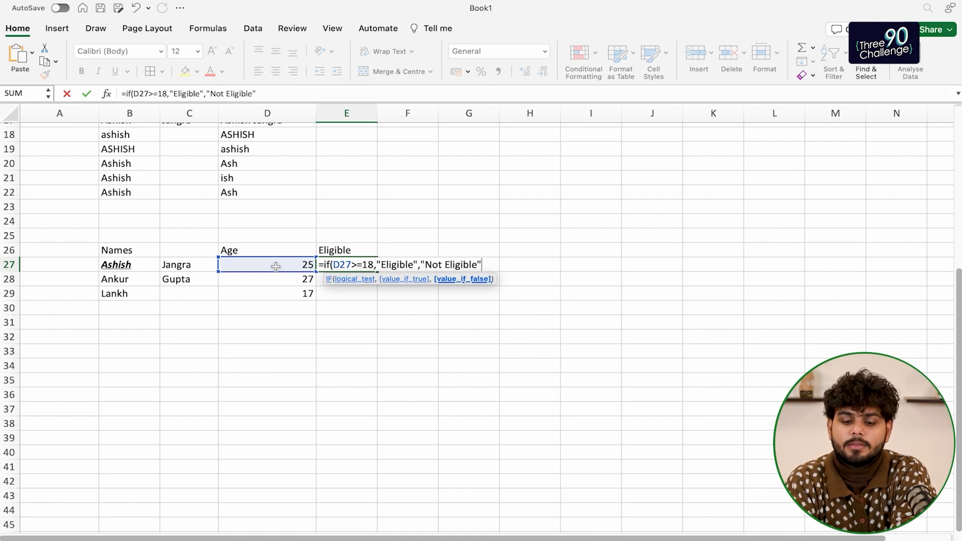
text())
key(Return)
key(Up)
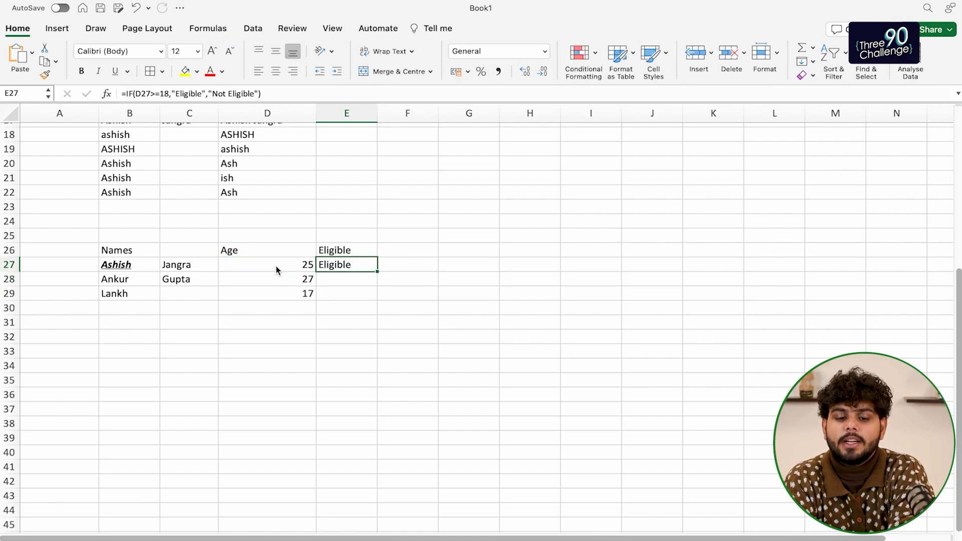
click(279, 265)
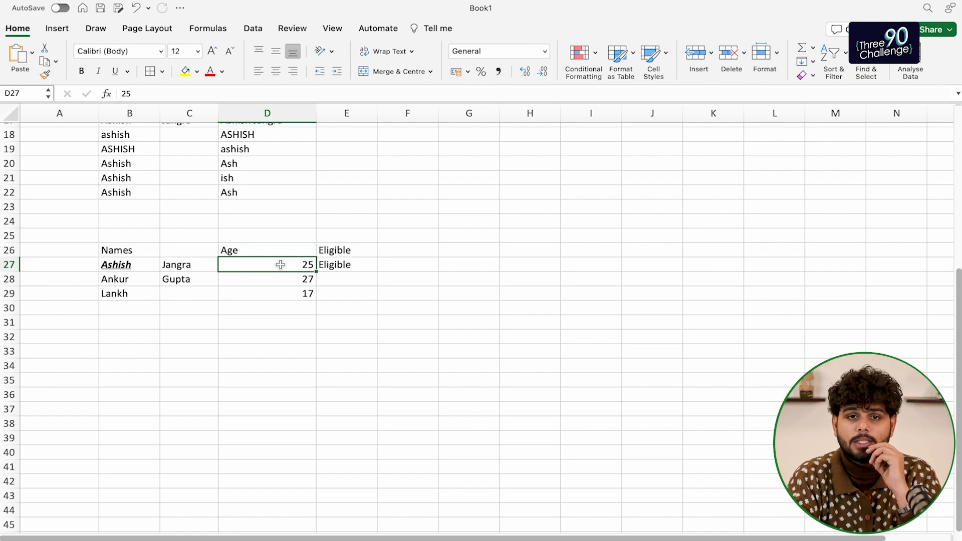
Fill the E27 formula down to E29 and compare the ages with their Eligible/Not Eligible results
click(354, 266)
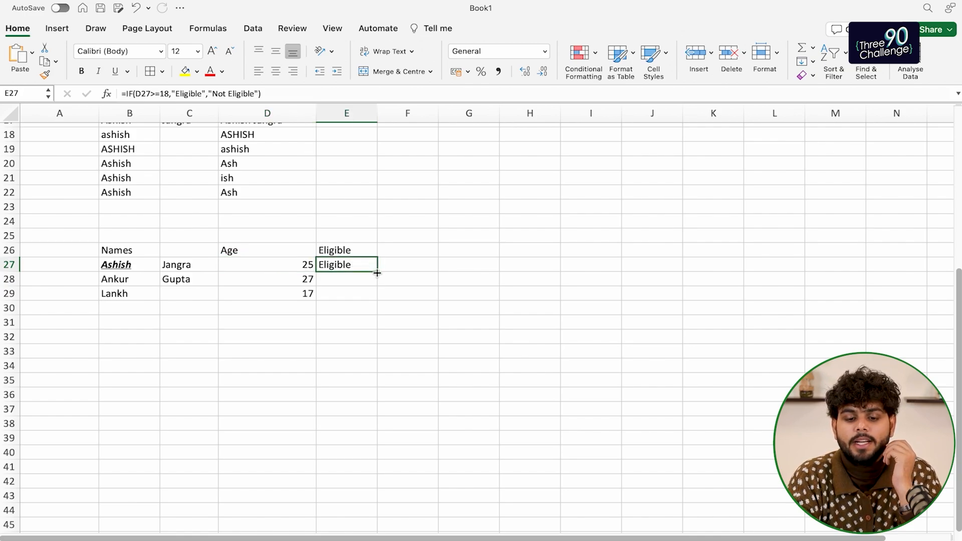
drag(376, 272, 377, 297)
click(351, 320)
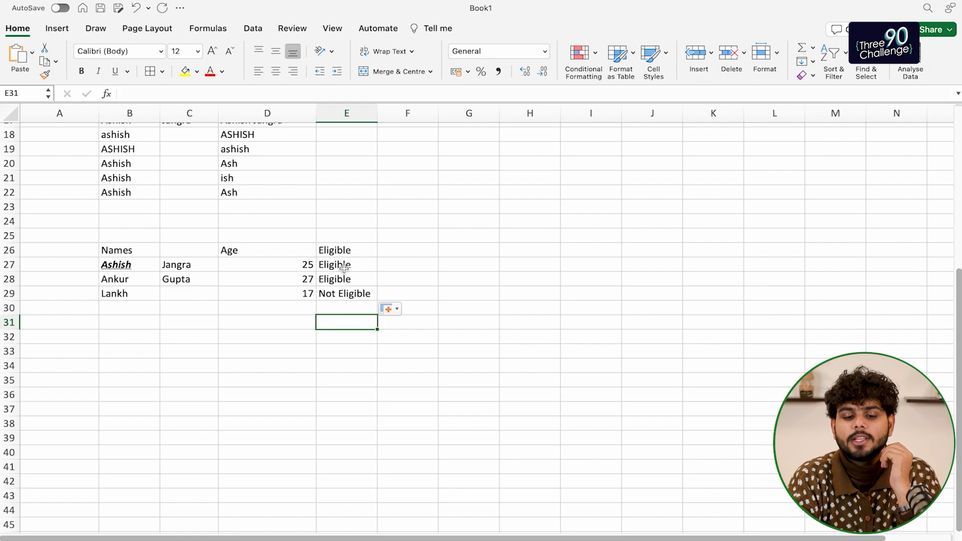
drag(299, 267, 323, 296)
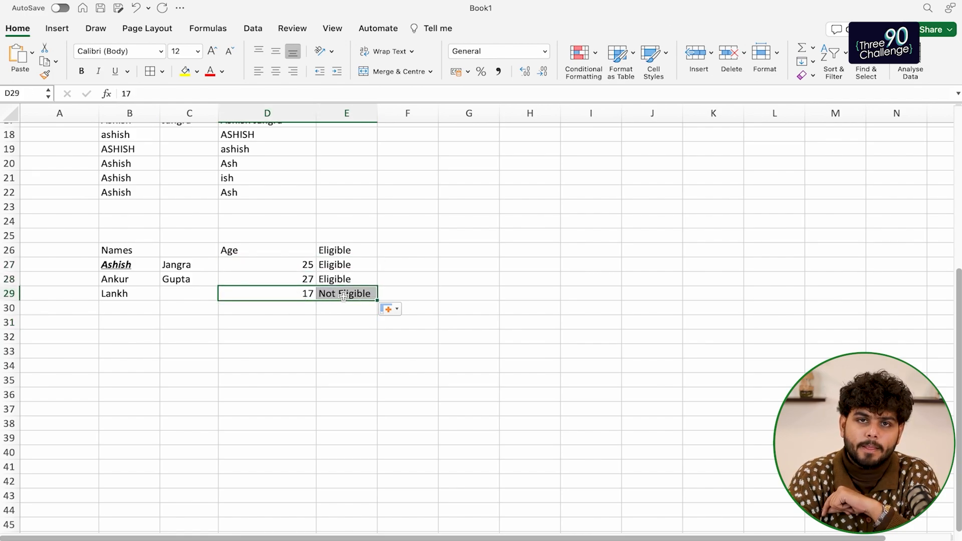
click(337, 267)
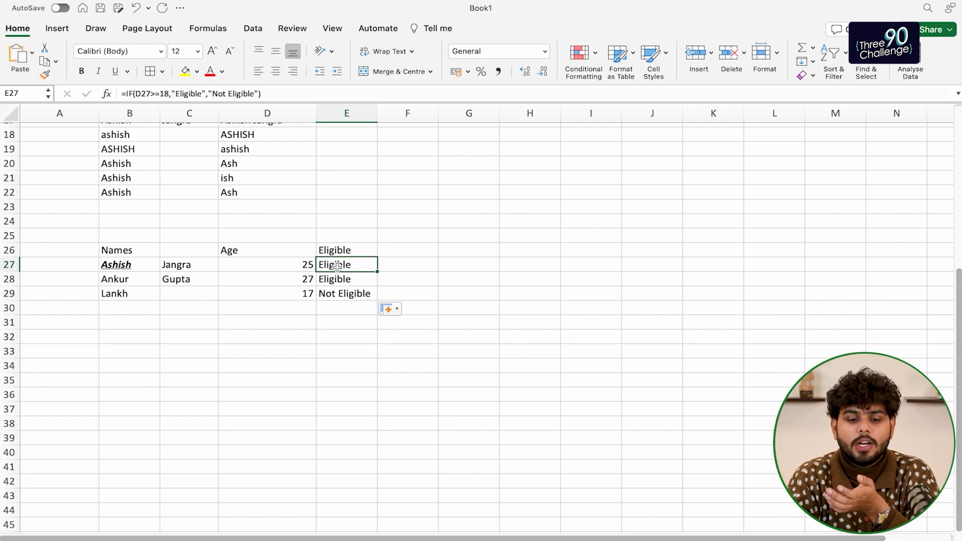
drag(294, 297, 333, 295)
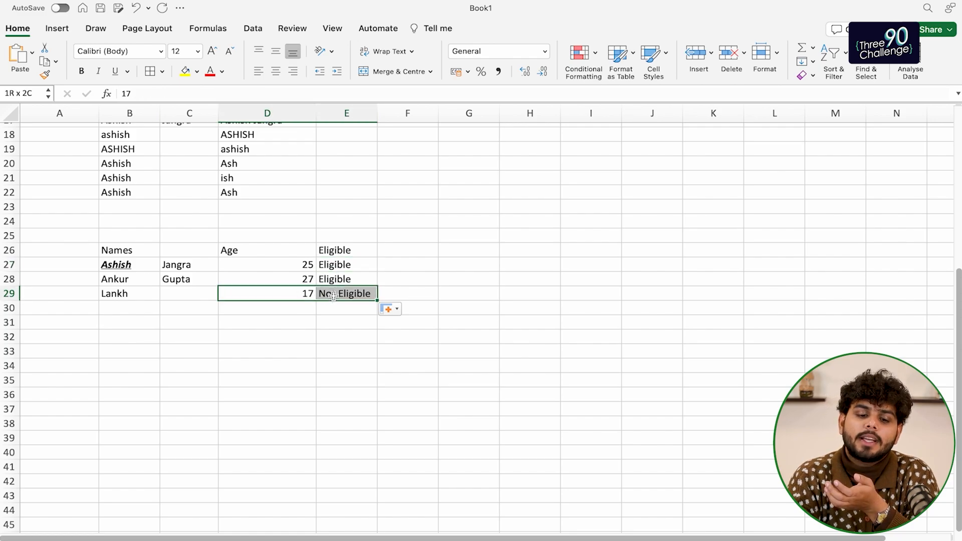
click(137, 306)
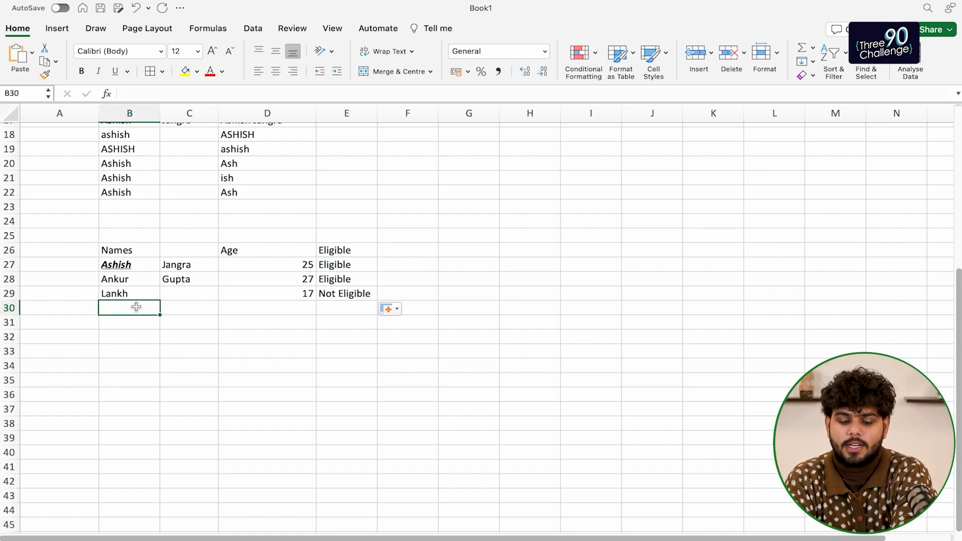
Add Goku with age 150 as row 30 of the table
text(G)
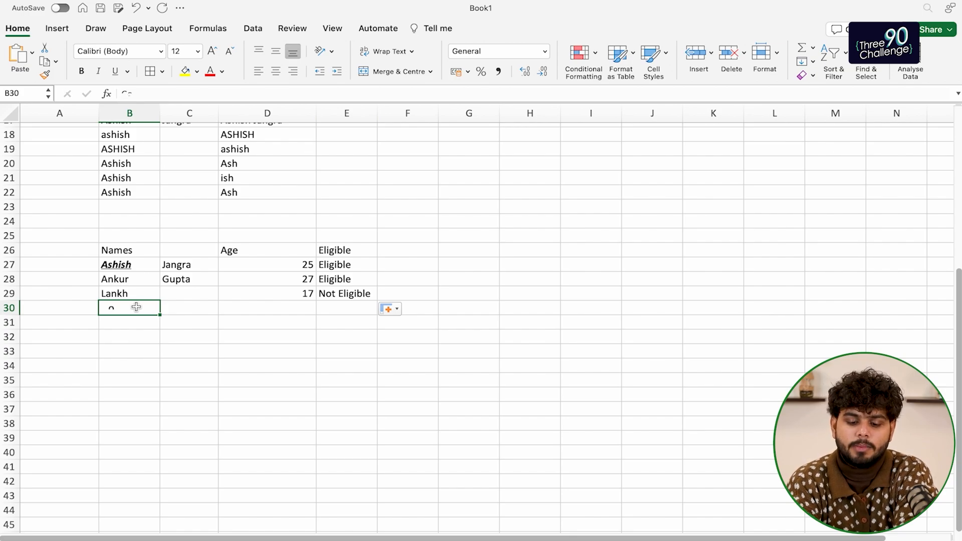
text(oku)
key(Tab)
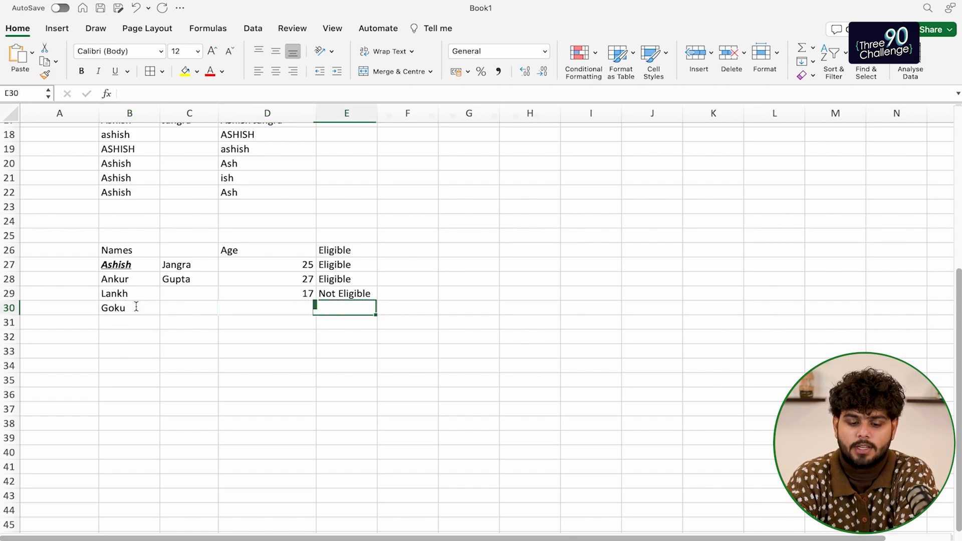
key(Left)
text(150)
key(Return)
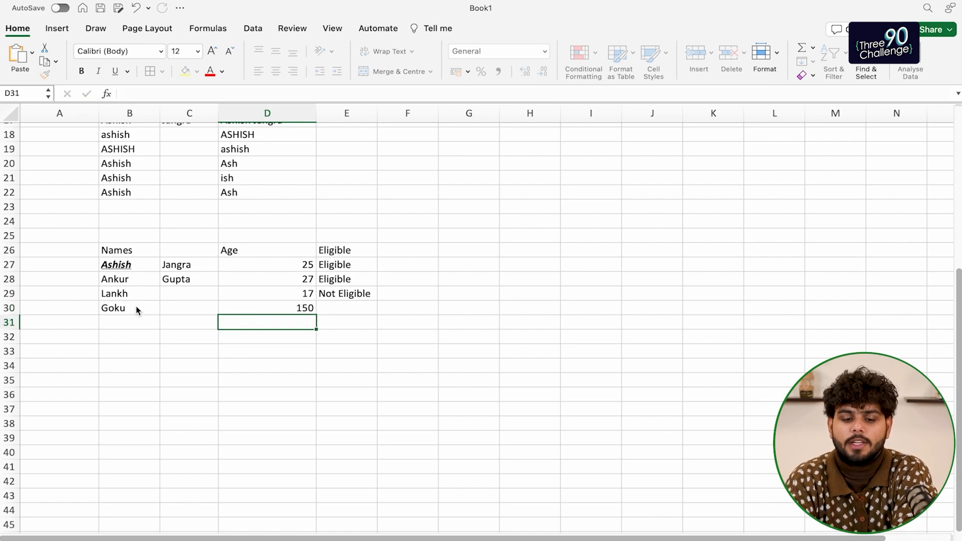
key(Up)
key(Right)
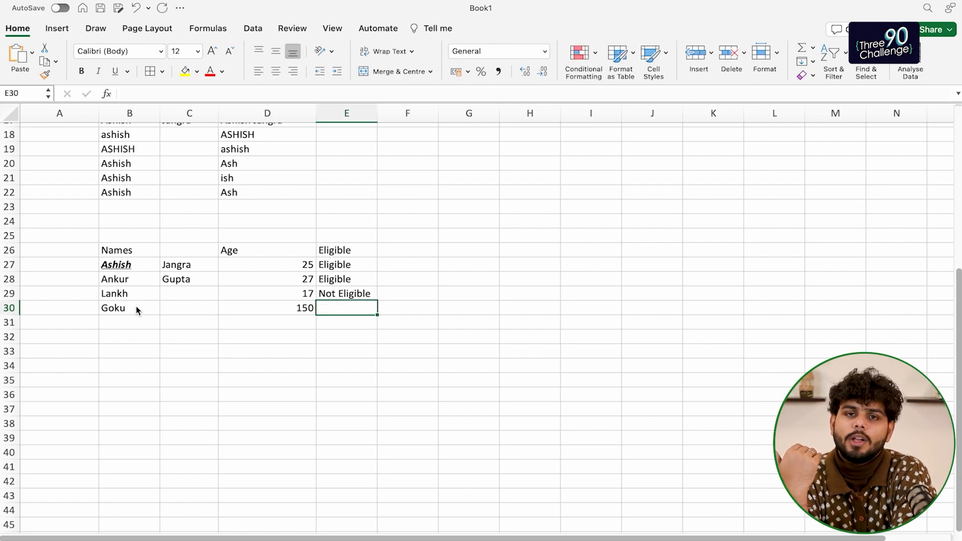
text(//)
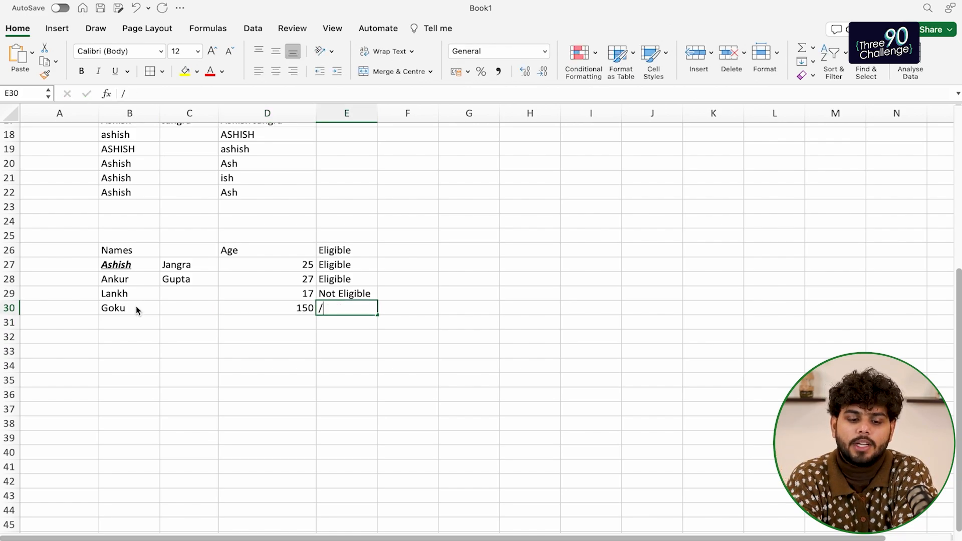
key(Left)
key(Left)
key(Left)
key(Left)
Add God with age -10 as row 31, replacing a temporary placeholder name
key(Down)
key(Right)
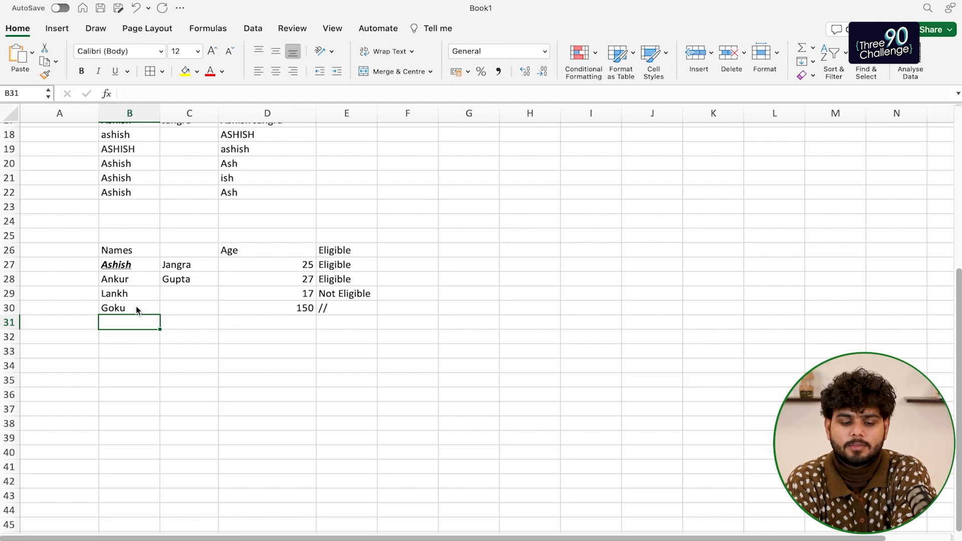
text(___)
key(Return)
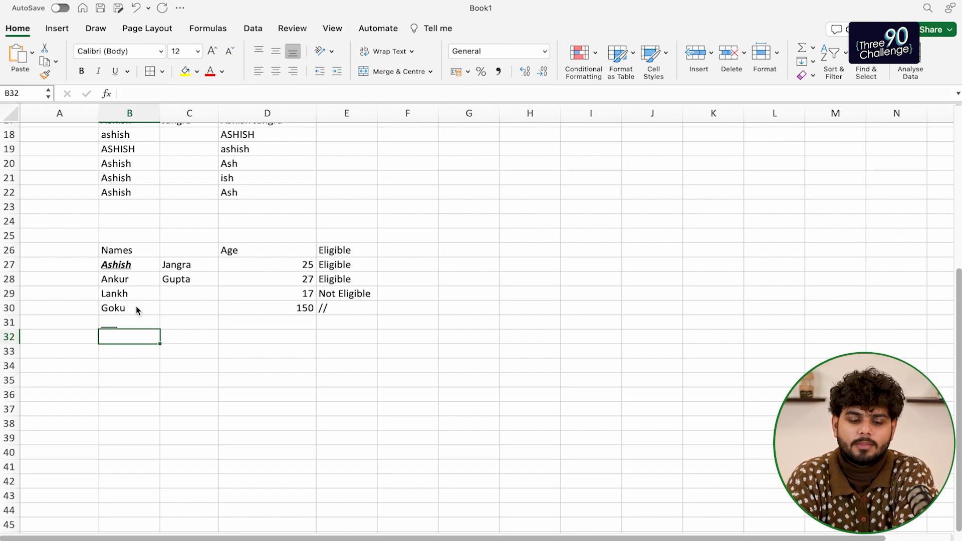
key(Up)
text(God)
key(Return)
key(Up)
key(Right)
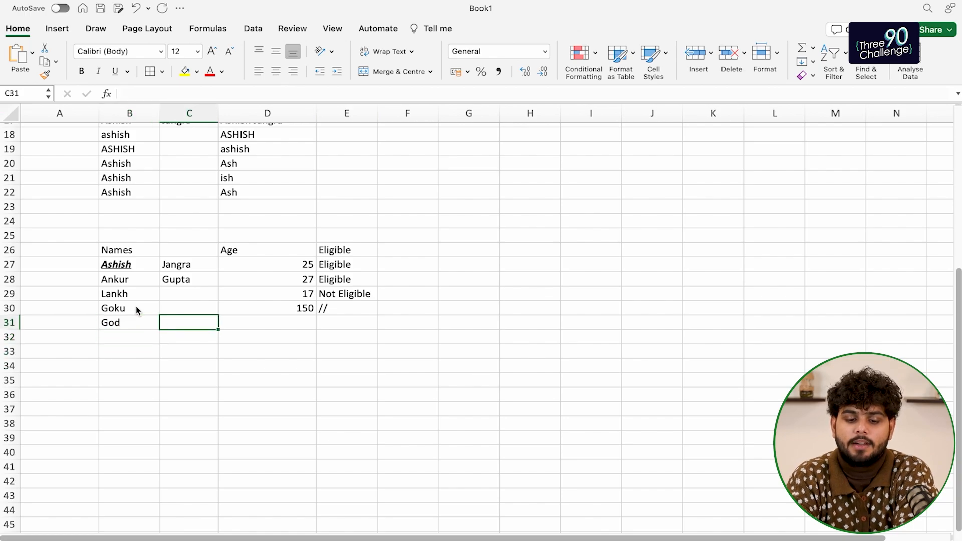
key(Right)
text(-10)
key(Return)
Clear the stray characters in E30 and select the eligibility formulas in E27:E29
key(Up)
key(Right)
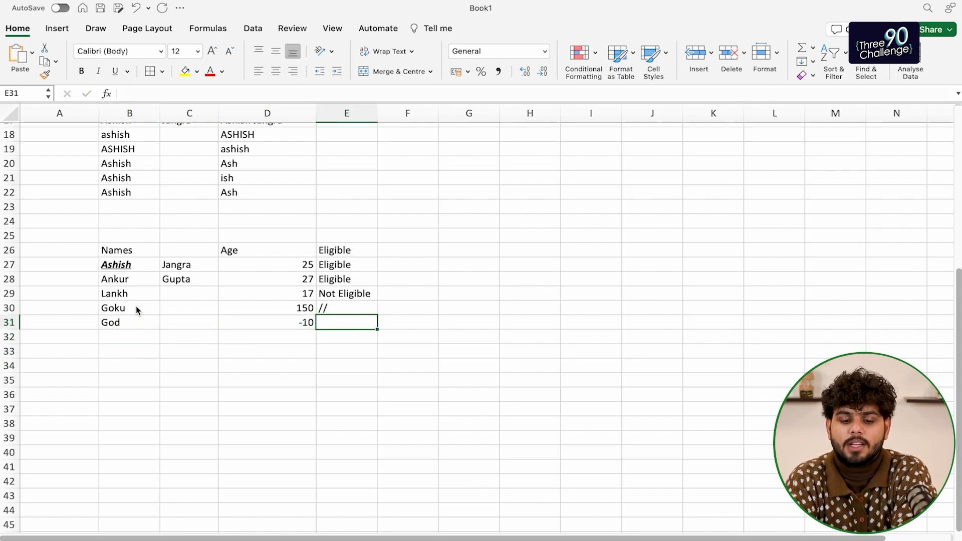
key(Up)
key(Delete)
key(Up)
key(shift+Up)
key(shift+Up)
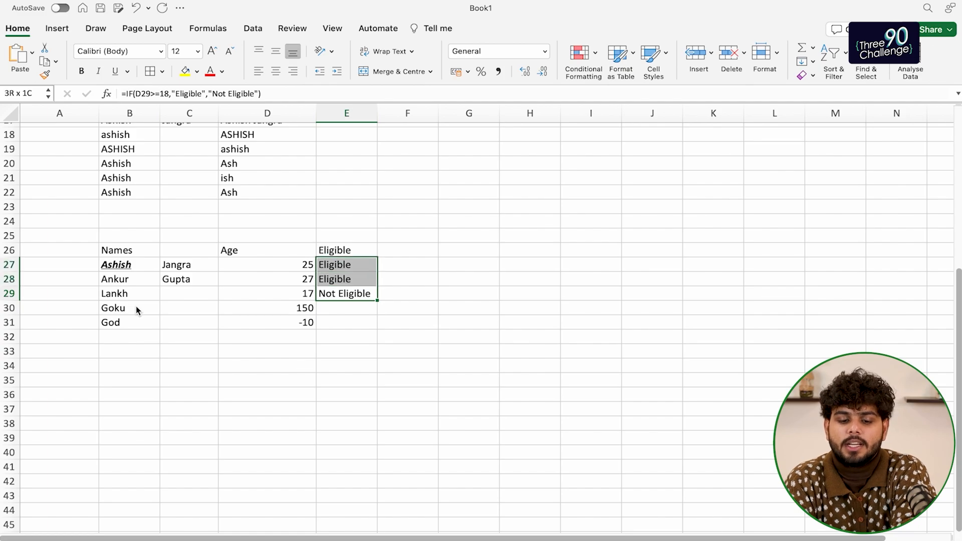
Fill the eligibility formula down to E31, giving Eligible for 150 and Not Eligible for -10
click(378, 306)
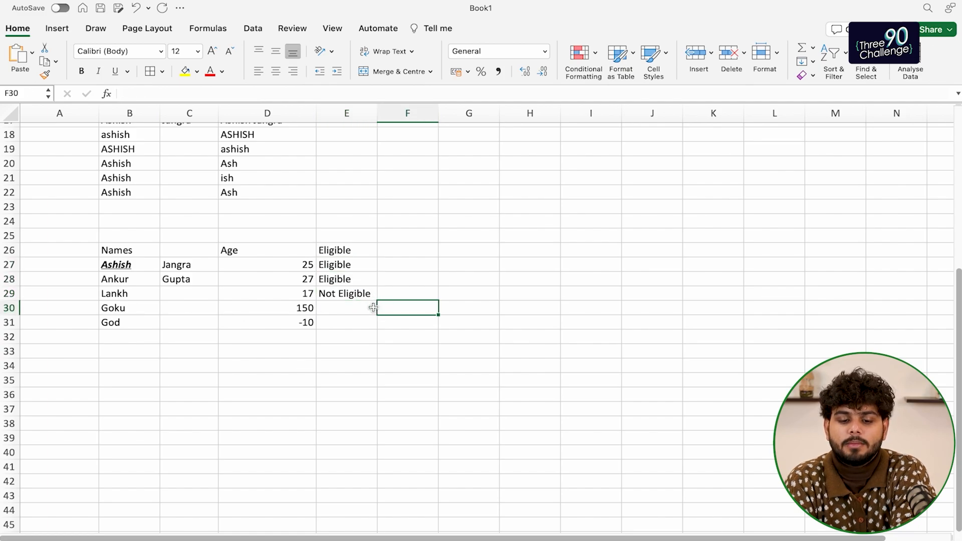
drag(369, 307, 351, 266)
click(351, 293)
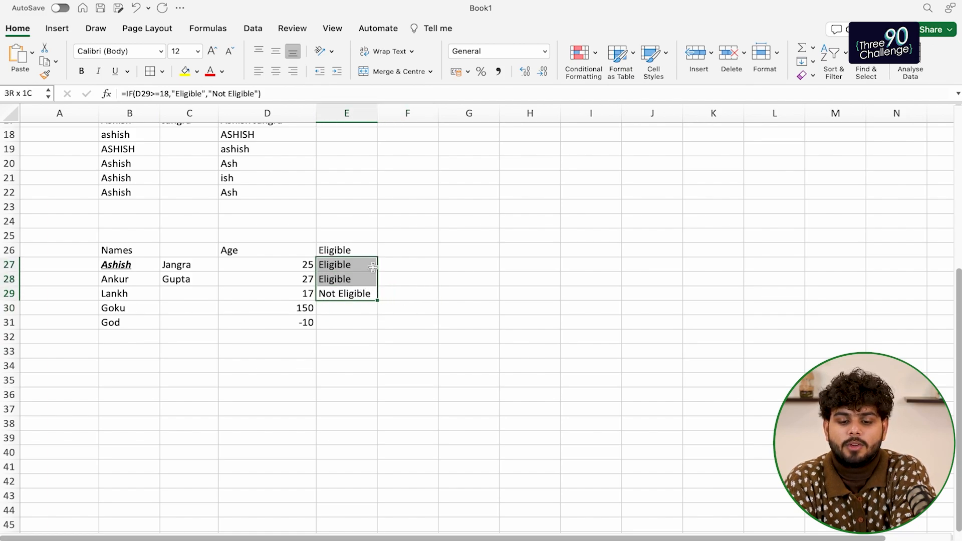
drag(378, 301, 378, 323)
click(402, 332)
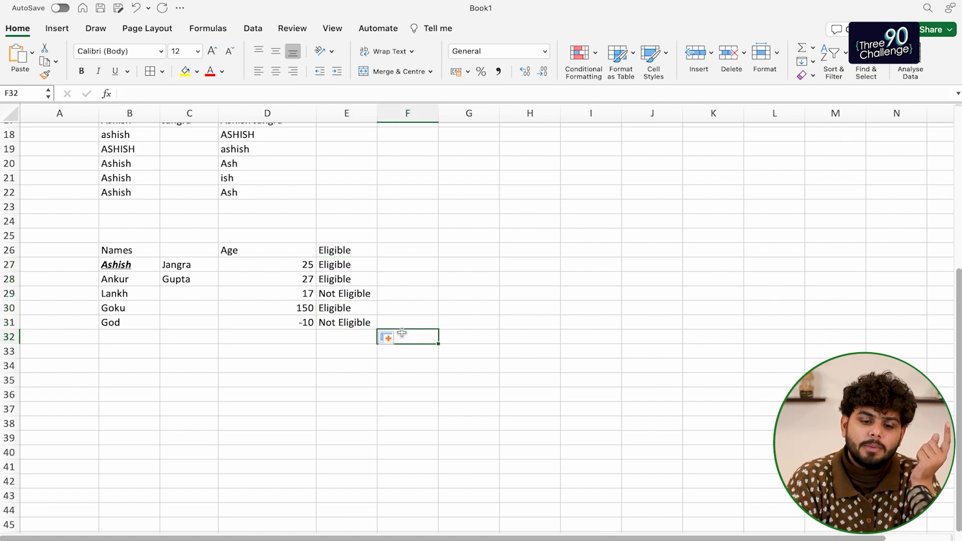
click(297, 308)
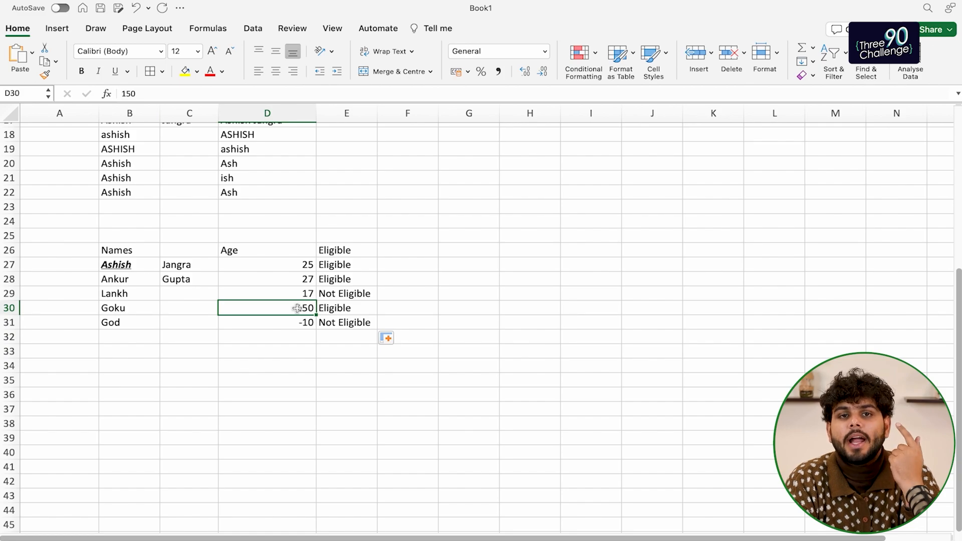
click(344, 312)
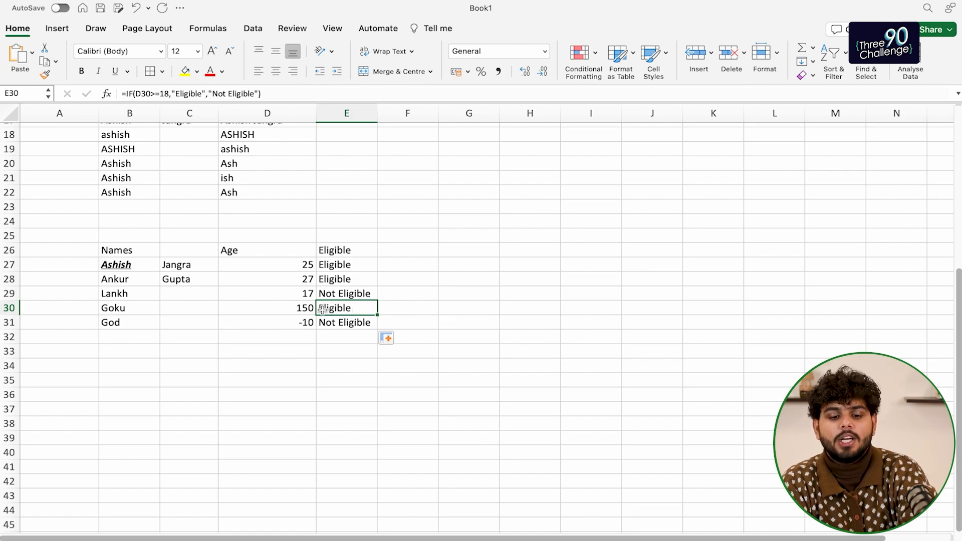
click(375, 253)
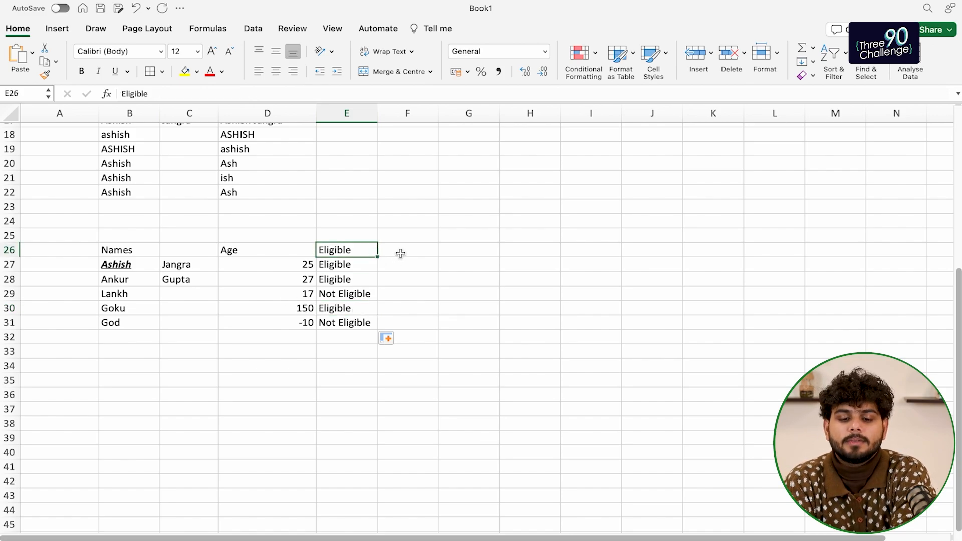
click(401, 253)
Enter the heading idValid in F26, then begin an if( entry in F27
text(I)
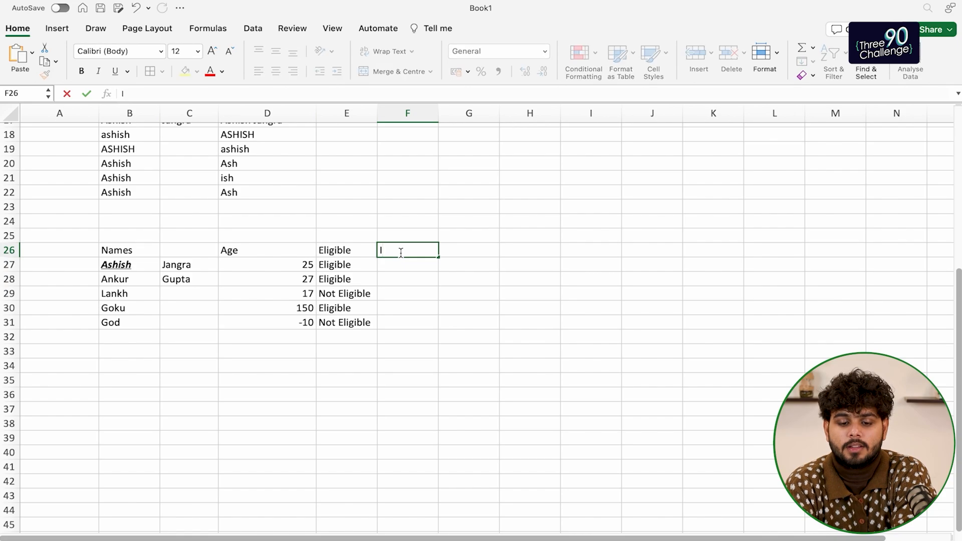
key(BackSpace)
text(Valid)
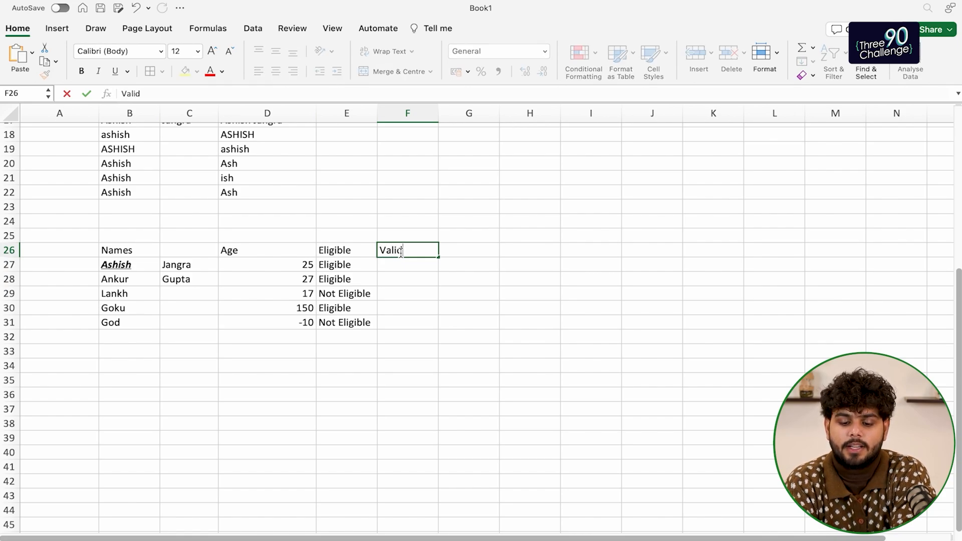
key(BackSpace)
key(BackSpace)
key(BackSpace)
key(BackSpace)
key(BackSpace)
text(idVa)
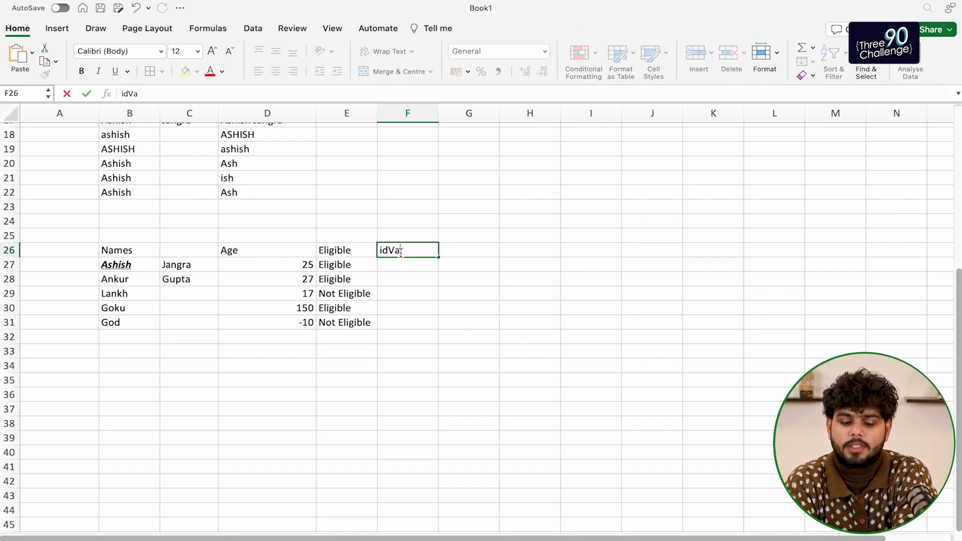
text(lid)
key(Return)
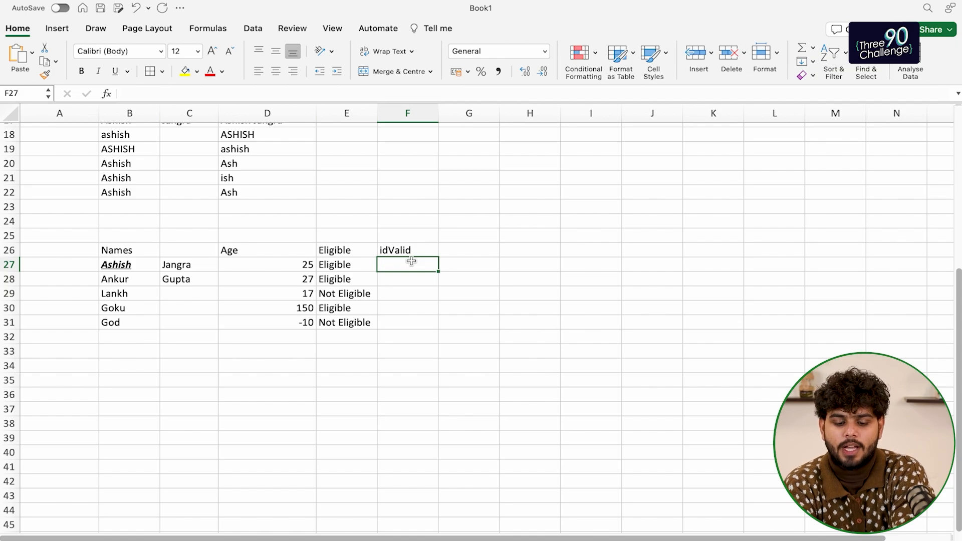
text(if()
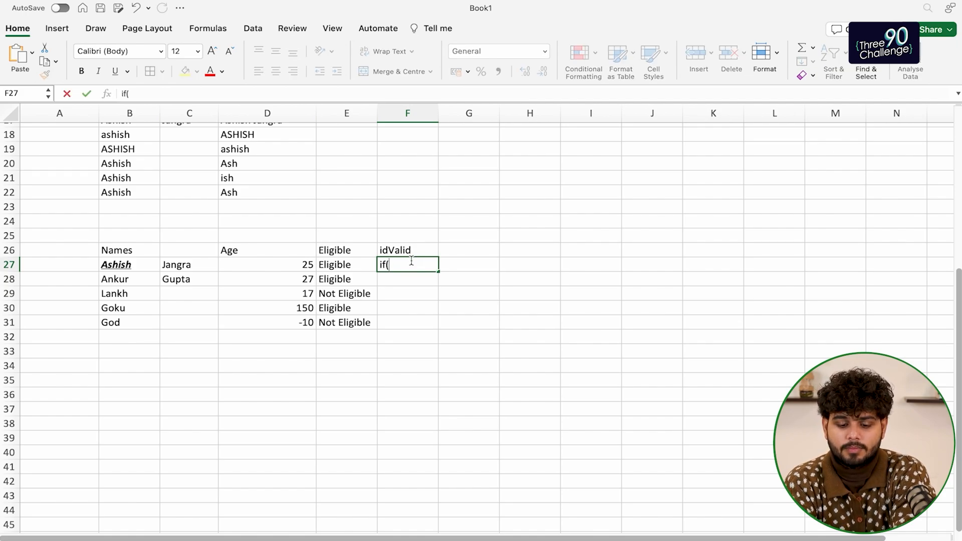
Clear F27 and start an =IF( formula there, correcting the bracket
click(302, 268)
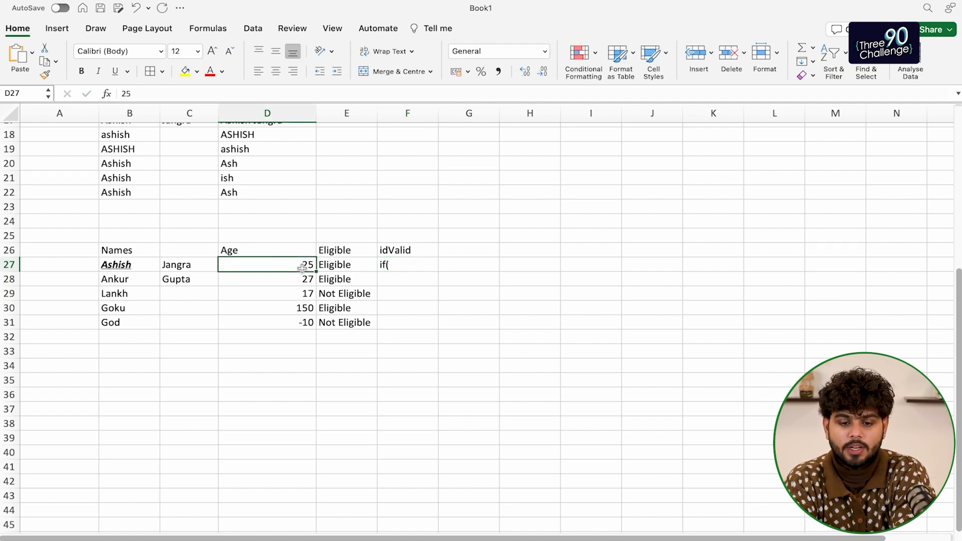
click(401, 267)
key(Delete)
text(=)
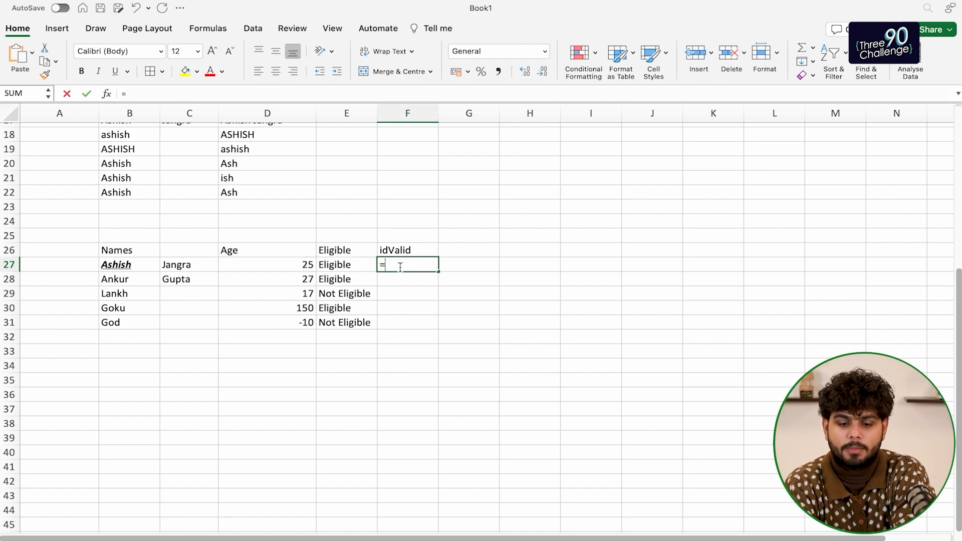
text(if))
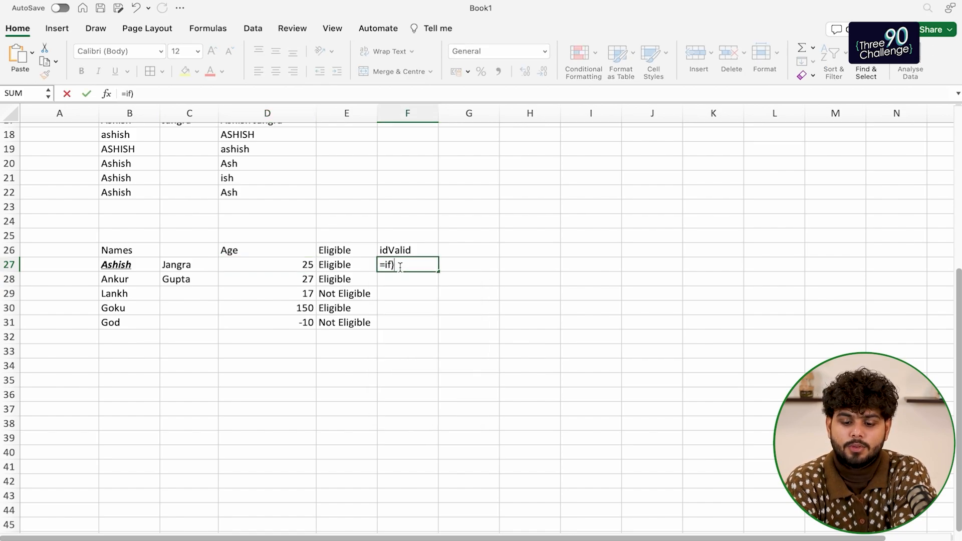
key(BackSpace)
text(()
Try building D27 > 0 with an AND function, then delete the formula to restart
click(308, 268)
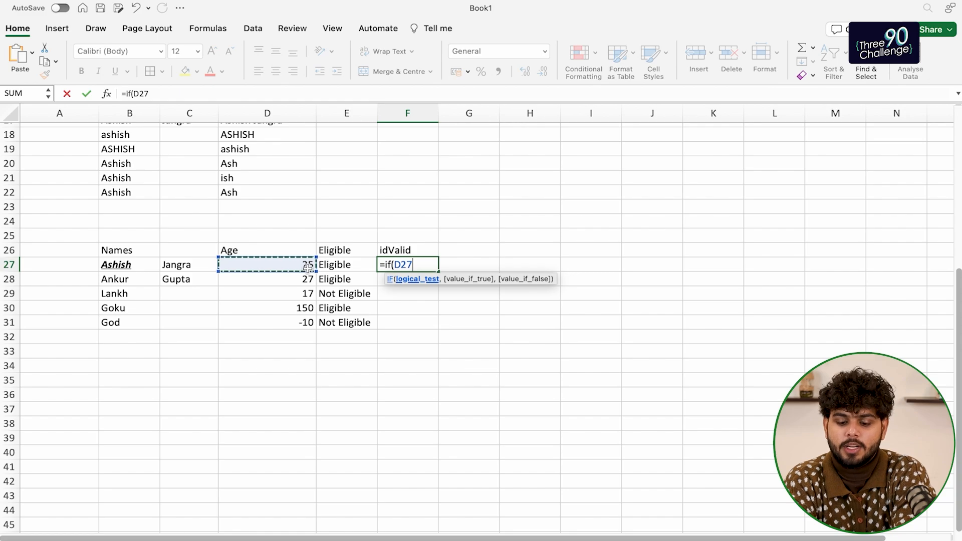
text(> 0)
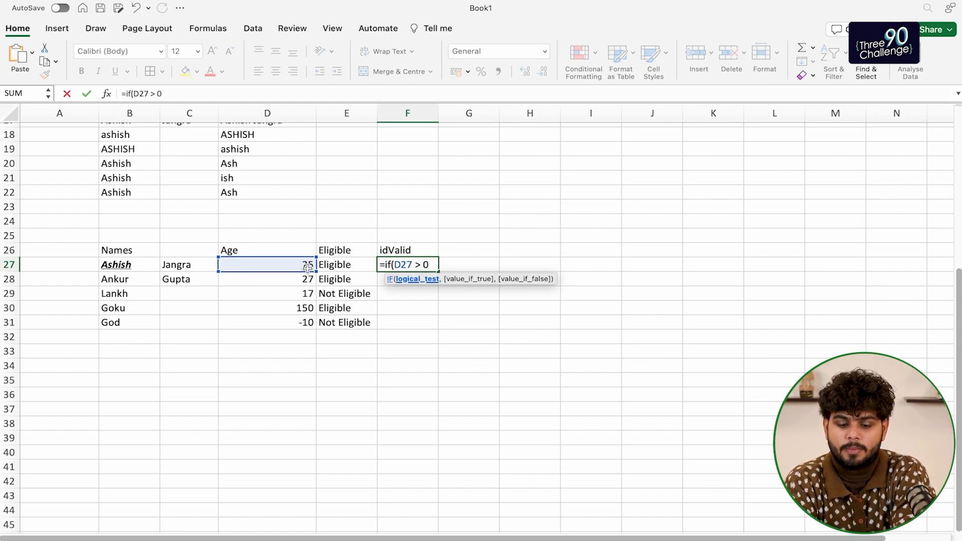
text( and)
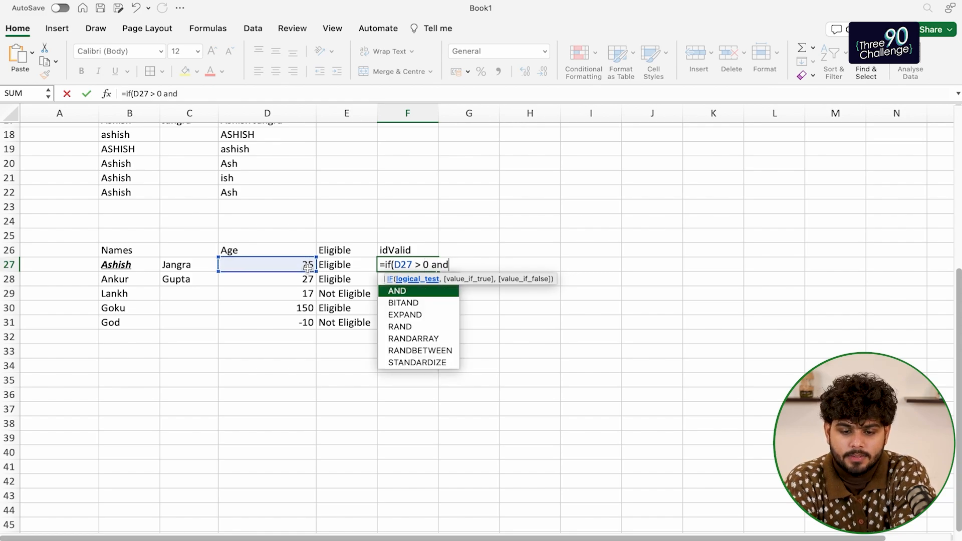
double_click(408, 291)
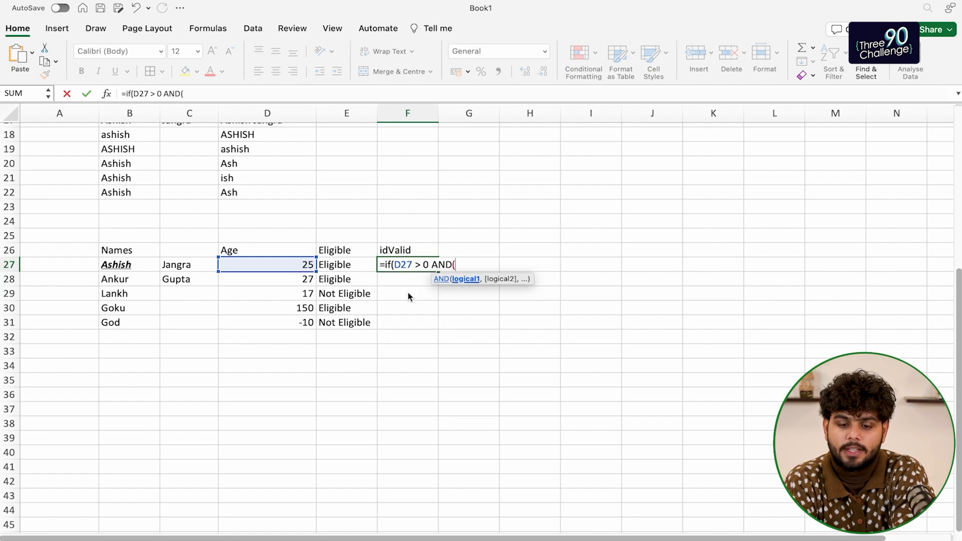
click(394, 264)
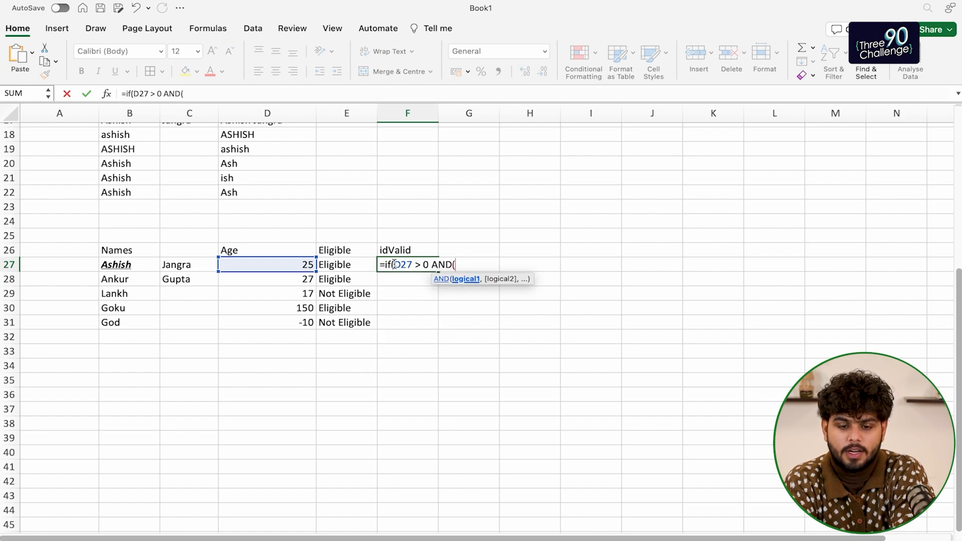
text(and(D27)
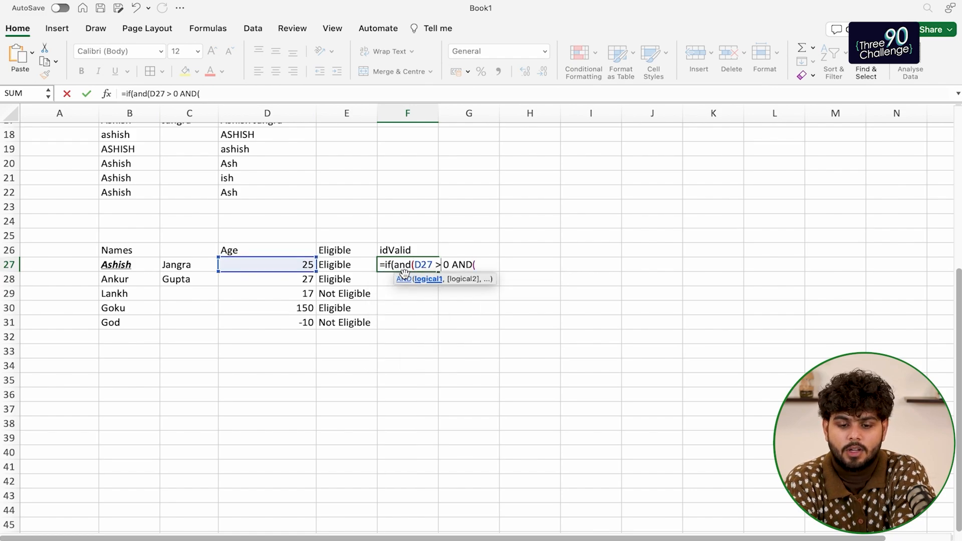
key(Right)
key(Right)
key(shift+Right)
key(shift+Right)
key(shift+Right)
key(shift+Right)
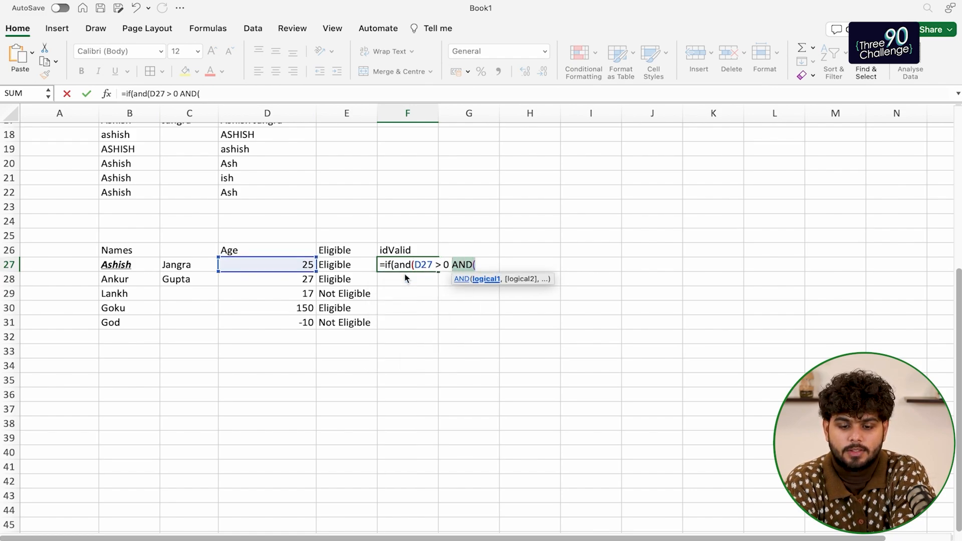
key(BackSpace)
key(BackSpace)
key(BackSpace)
key(BackSpace)
key(BackSpace)
key(BackSpace)
key(BackSpace)
key(BackSpace)
key(BackSpace)
key(BackSpace)
key(BackSpace)
key(BackSpace)
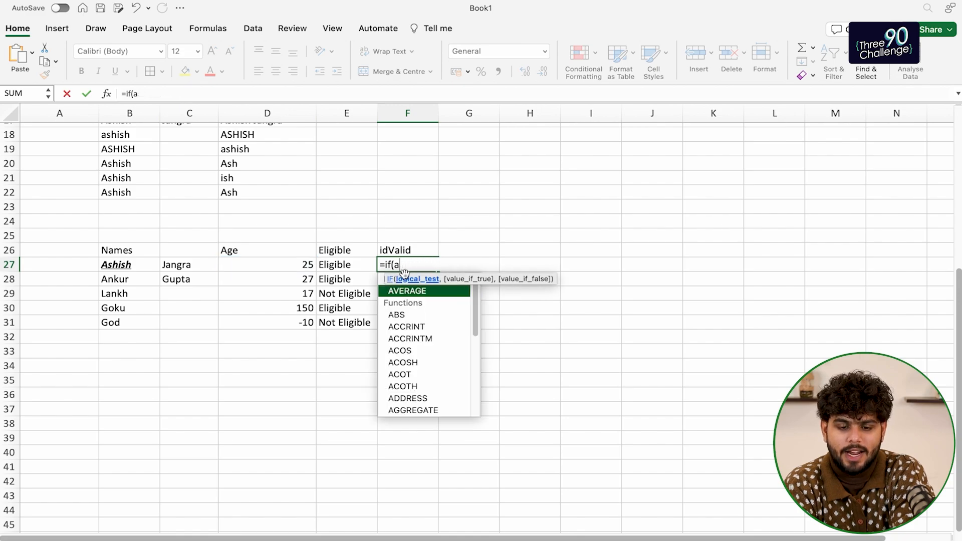
key(BackSpace)
key(BackSpace)
key(BackSpace)
key(BackSpace)
key(BackSpace)
Enter =AND(D27>0,D27<100) in F27, giving TRUE for age 25
text(=and()
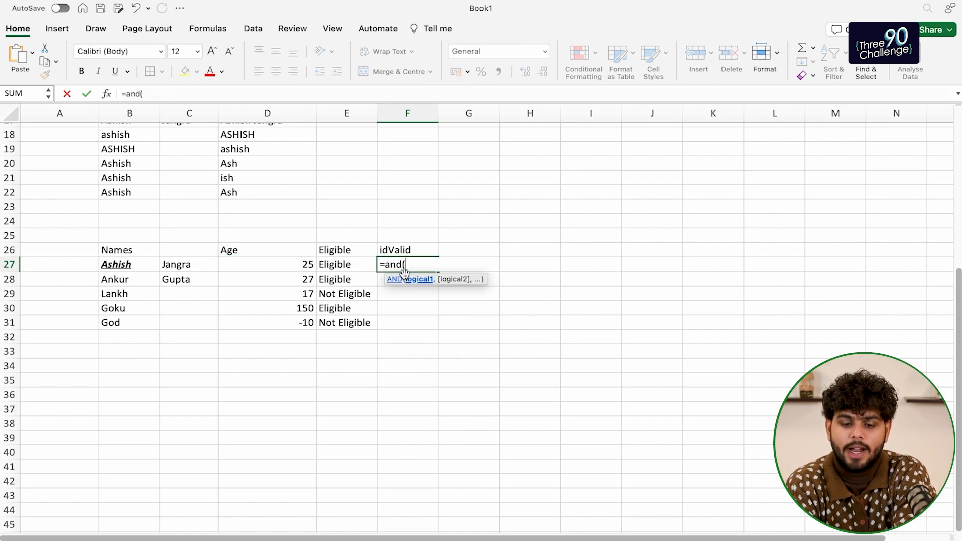
click(302, 265)
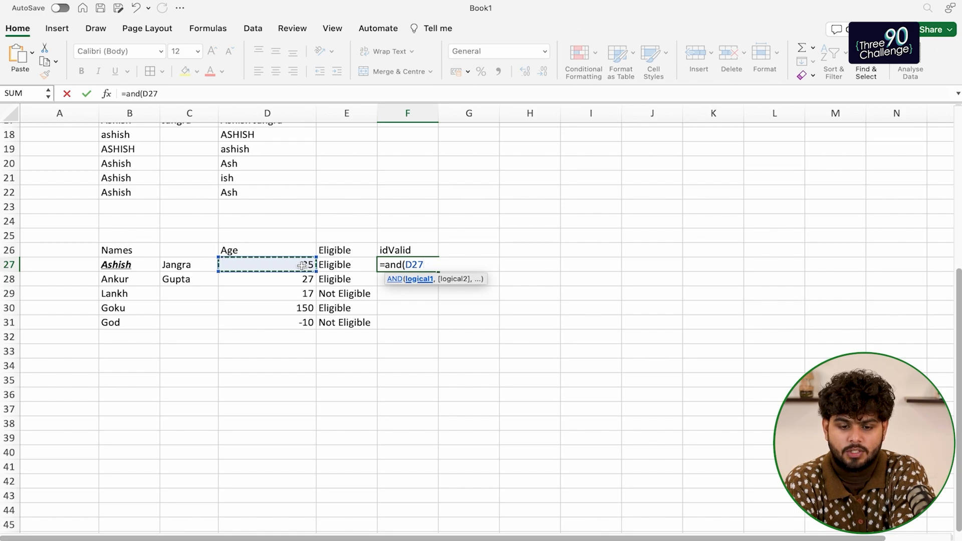
text(>)
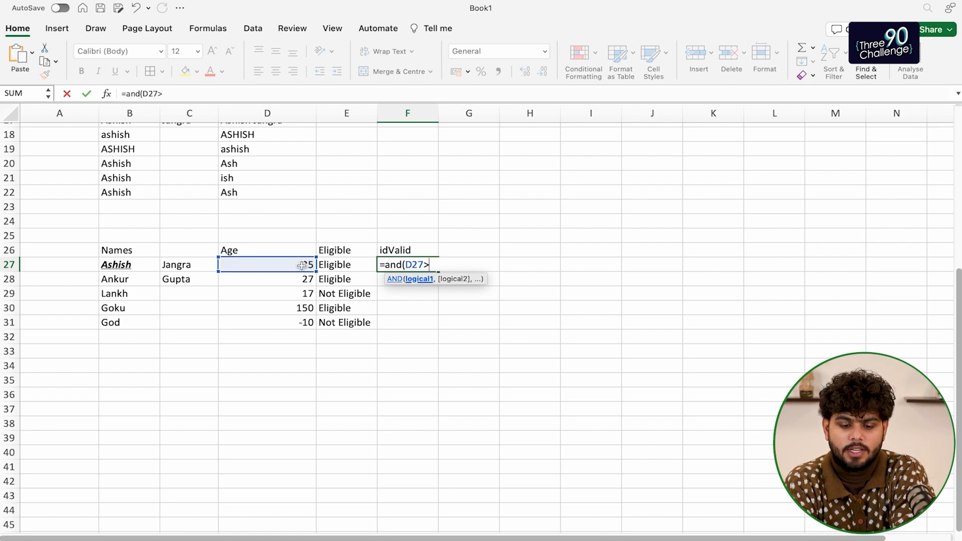
text(0)
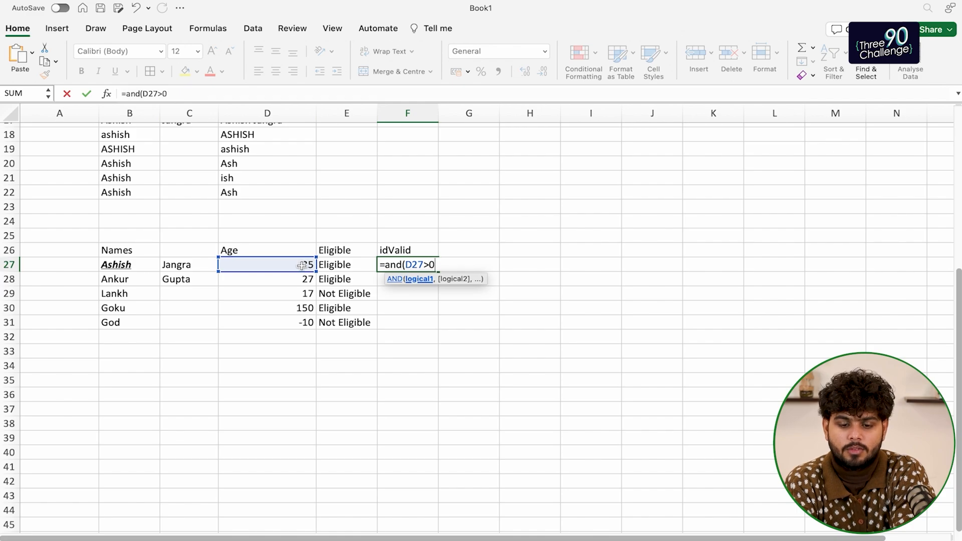
text(,)
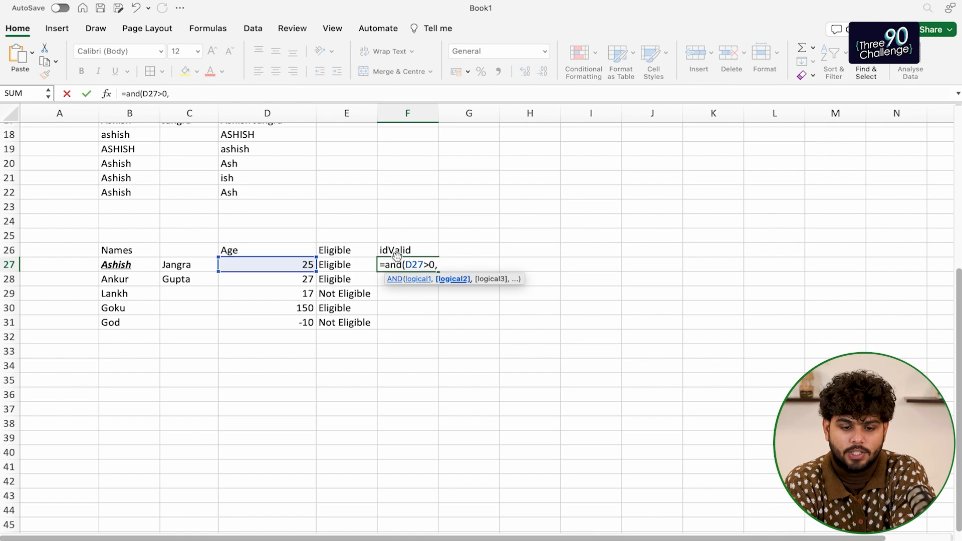
click(294, 264)
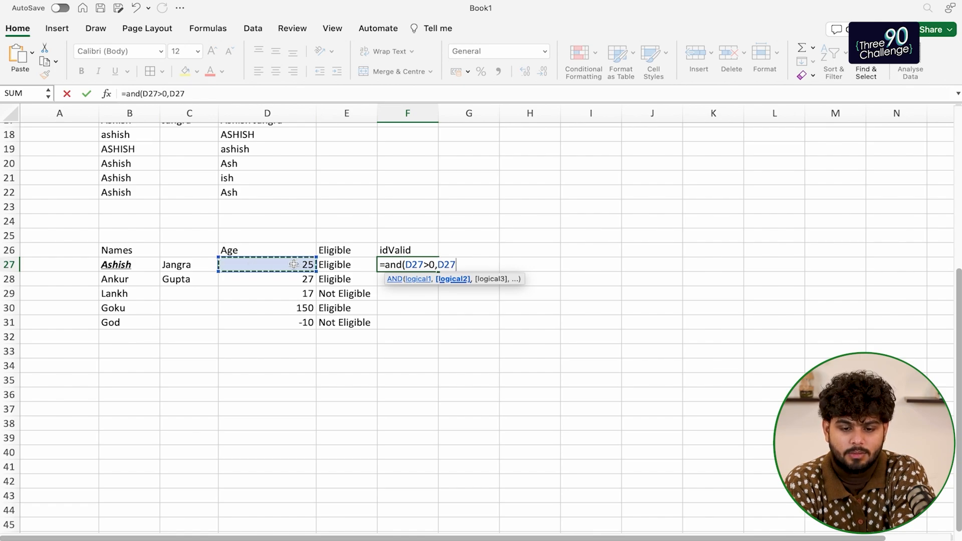
text(<10)
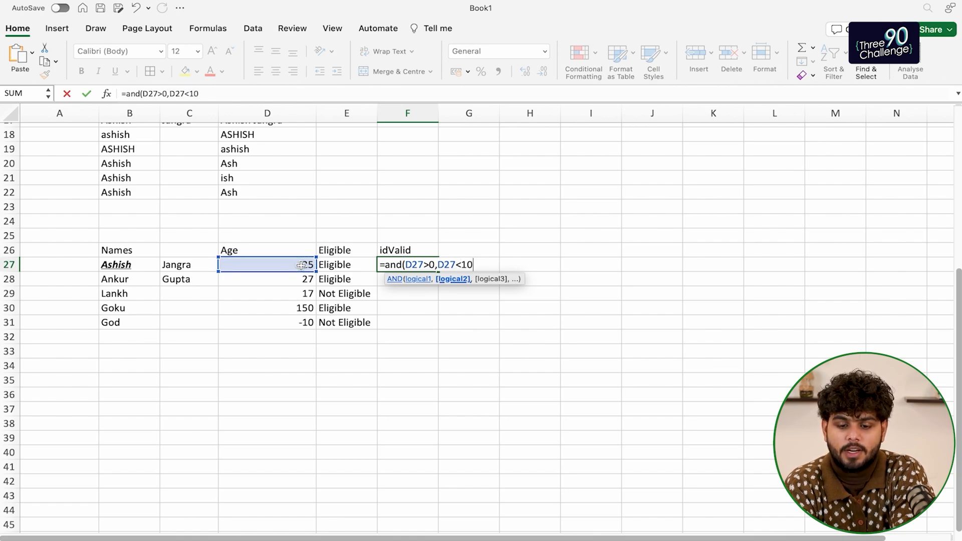
key(BackSpace)
text(00))
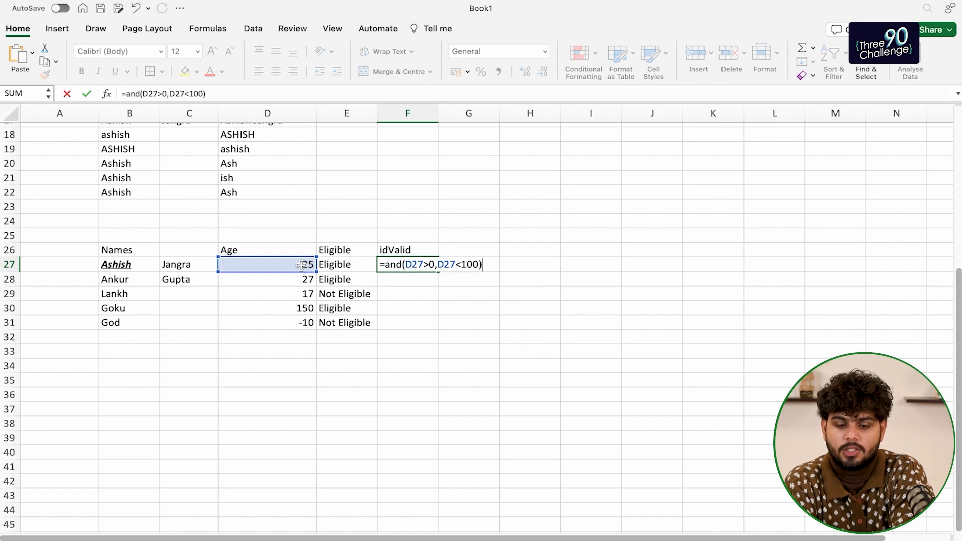
key(Return)
key(Up)
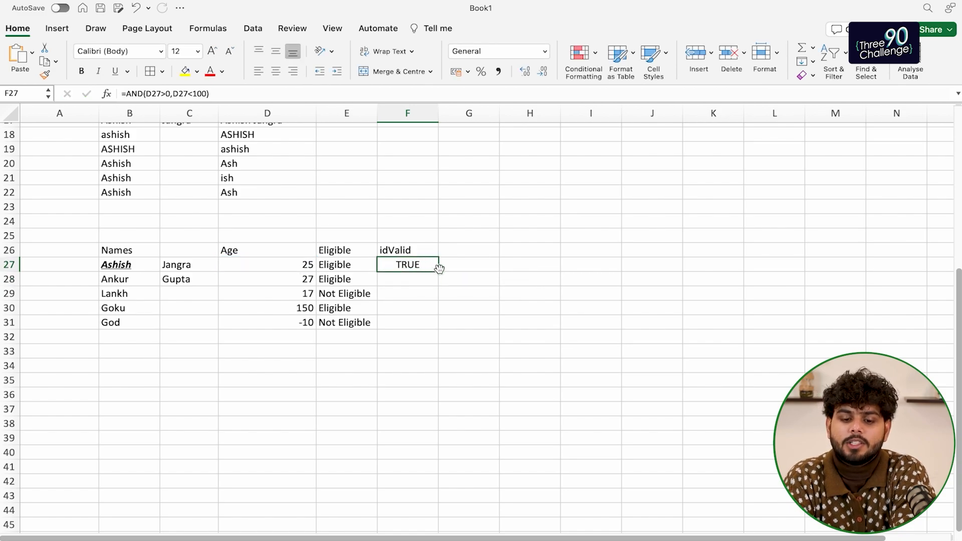
Drag F27's AND formula down to F31 and review the TRUE/FALSE results
drag(438, 271, 434, 327)
click(470, 322)
drag(418, 264, 420, 294)
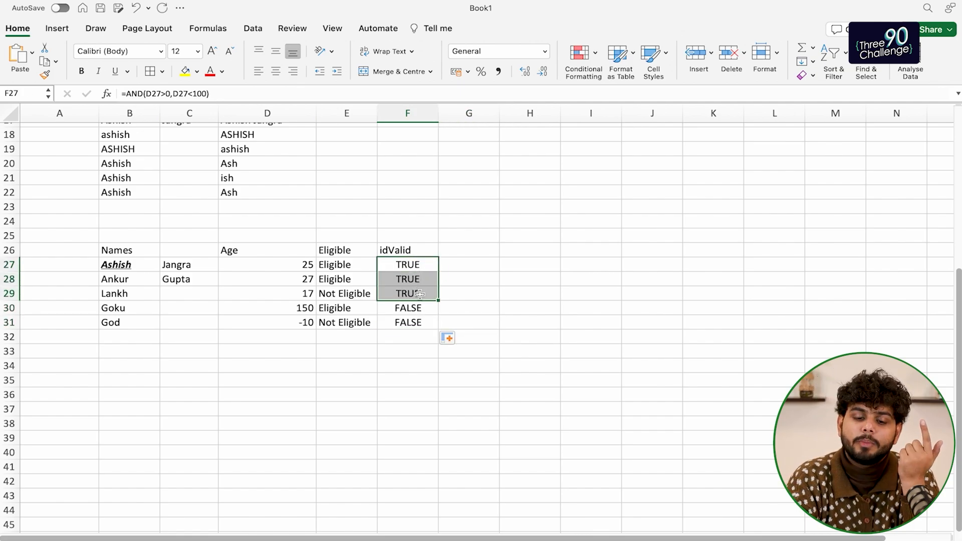
click(414, 270)
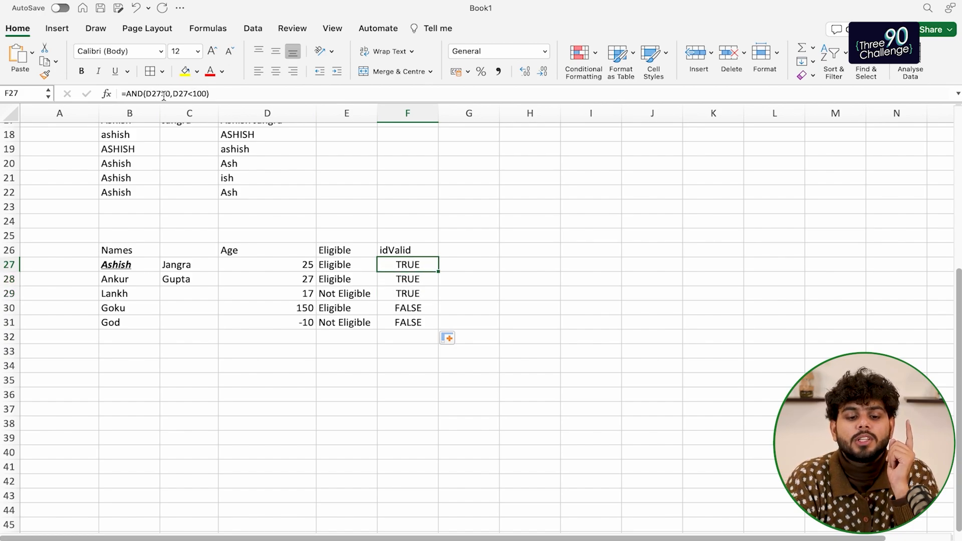